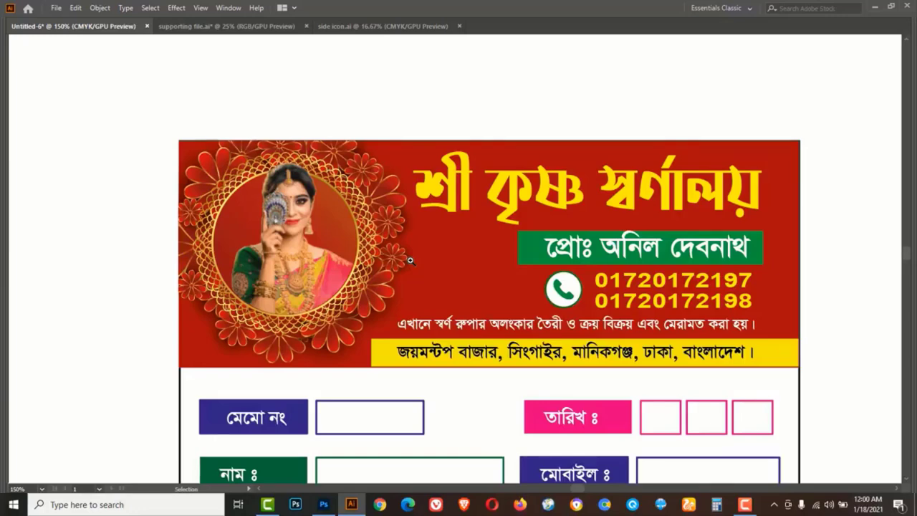
Zoom to 200% and scroll and pan through the finished jewellery cash memo from header to footer
key("ctrl+equal")
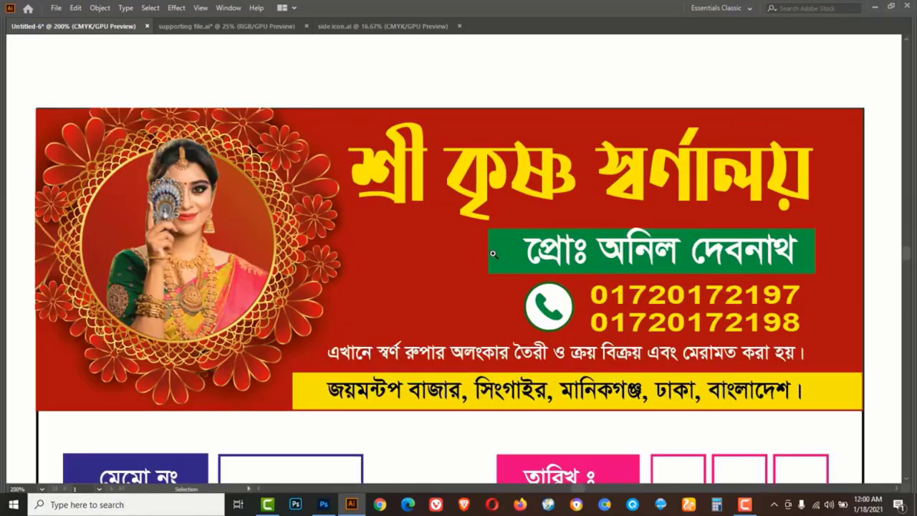
scroll(444, 375, "down", 5)
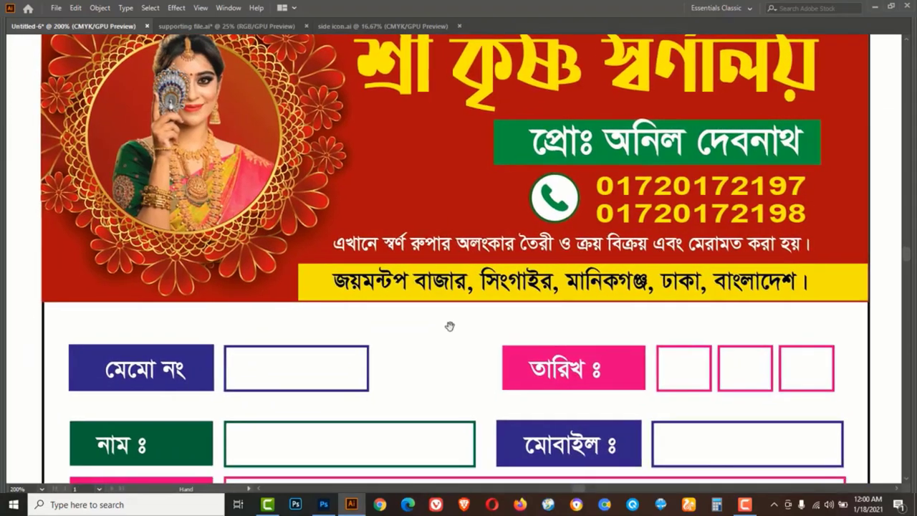
scroll(451, 296, "down", 5)
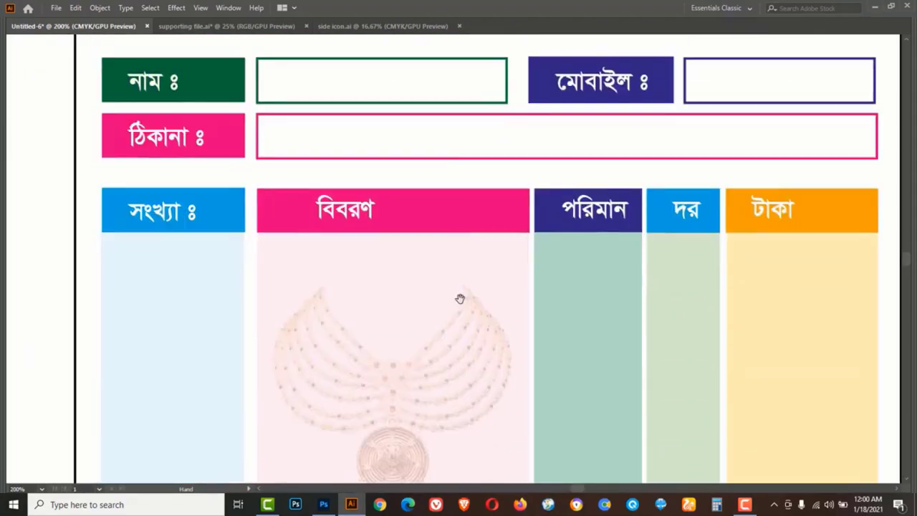
scroll(451, 372, "down", 4)
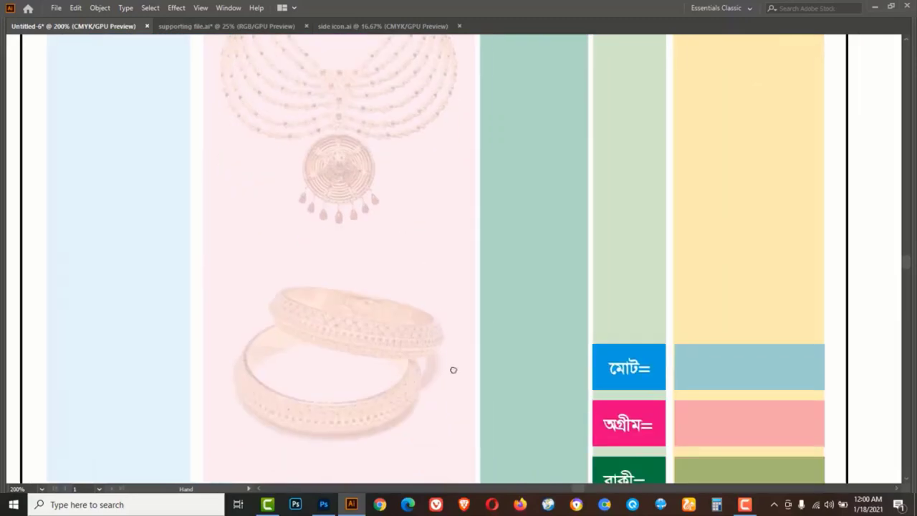
scroll(446, 365, "down", 2)
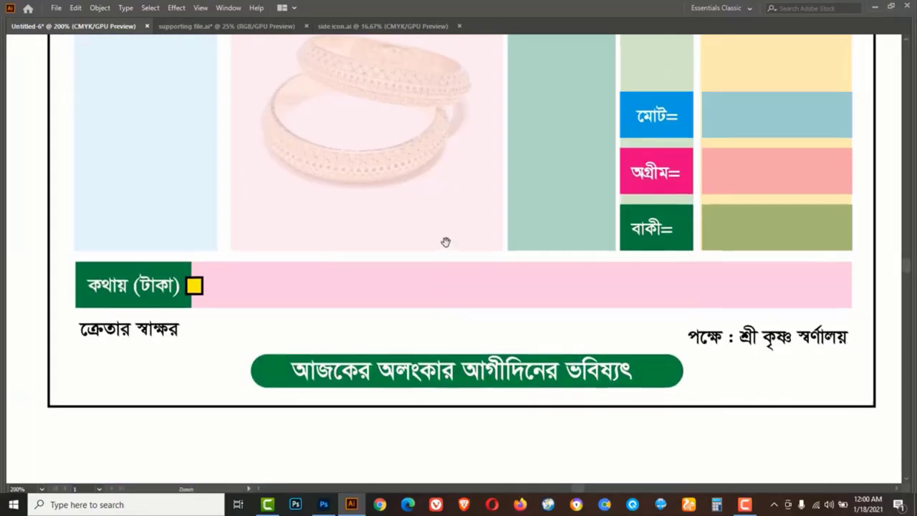
scroll(460, 205, "down", 1)
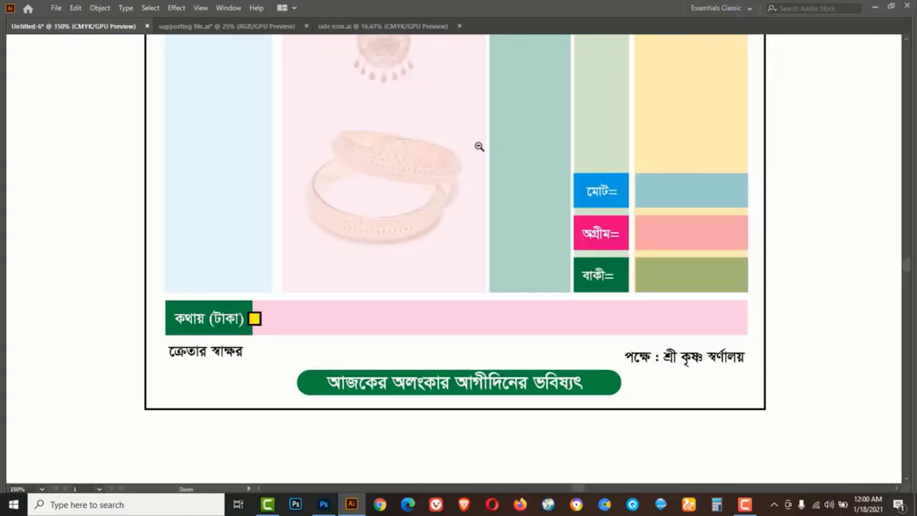
scroll(477, 145, "down", 1)
left_click_drag(480, 179, 463, 391)
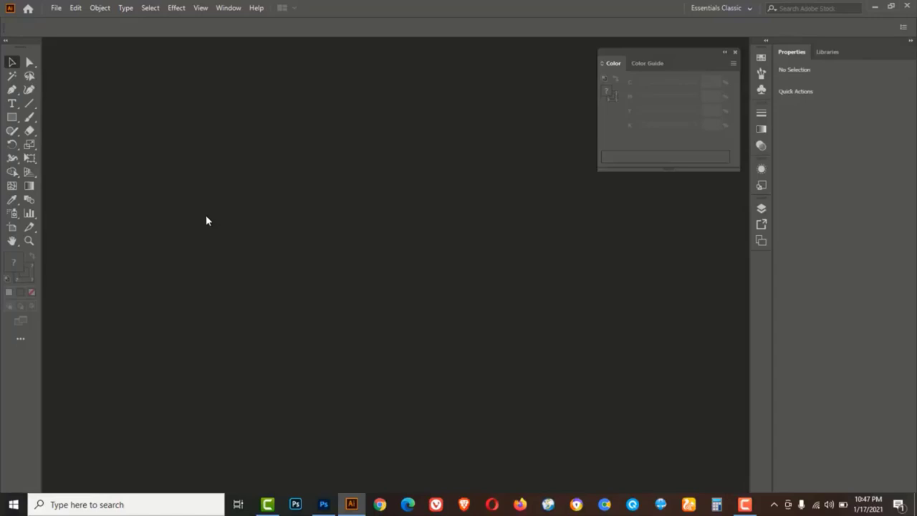
Create a new portrait A4 document, 8.268 × 11.693 in, from the A4 preset
left_click(56, 8)
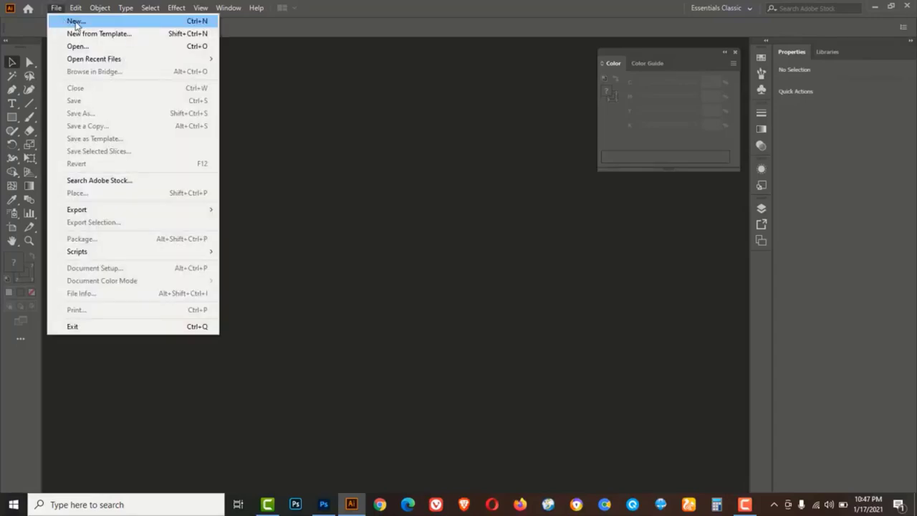
left_click(76, 23)
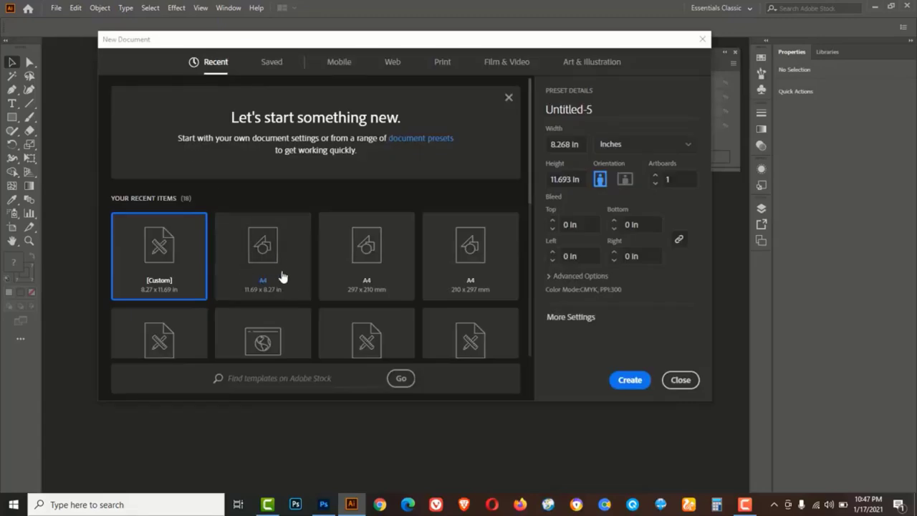
left_click(277, 260)
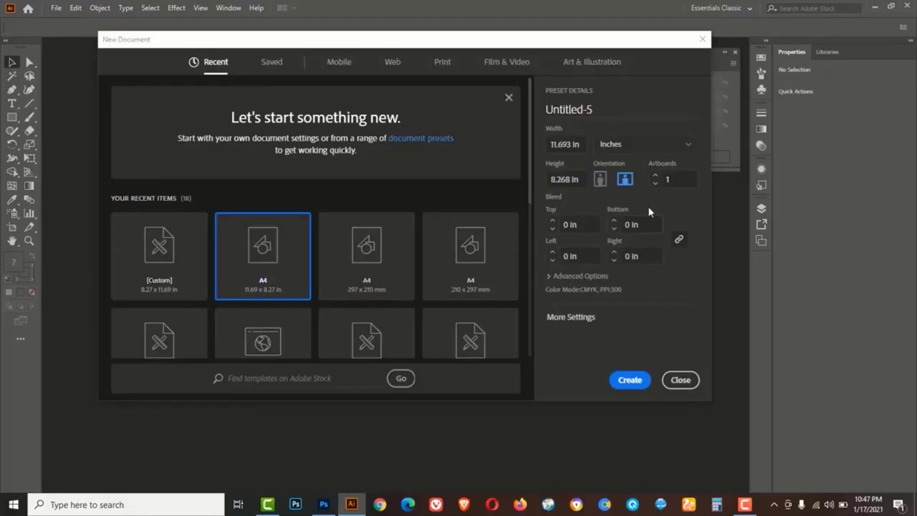
left_click(600, 179)
left_click(626, 384)
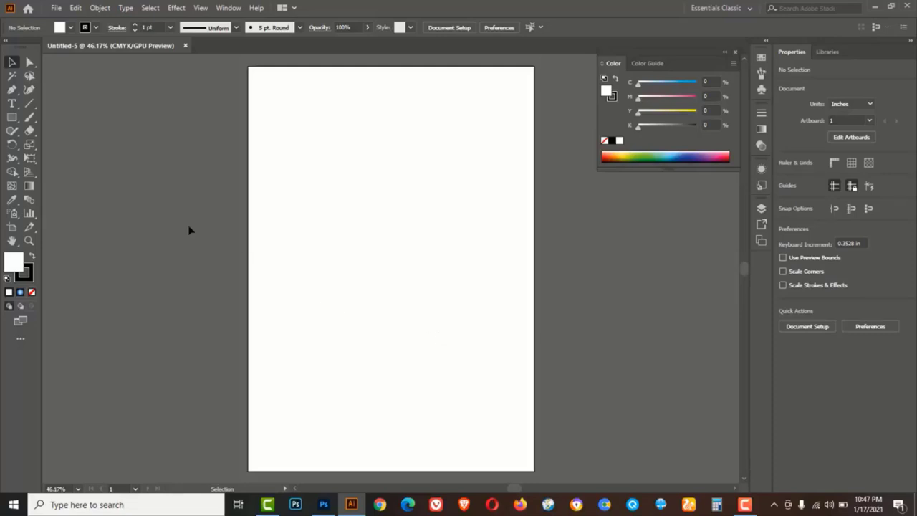
Draw a rectangle of exactly 5.5 × 8.75 in on the artboard
left_click(12, 119)
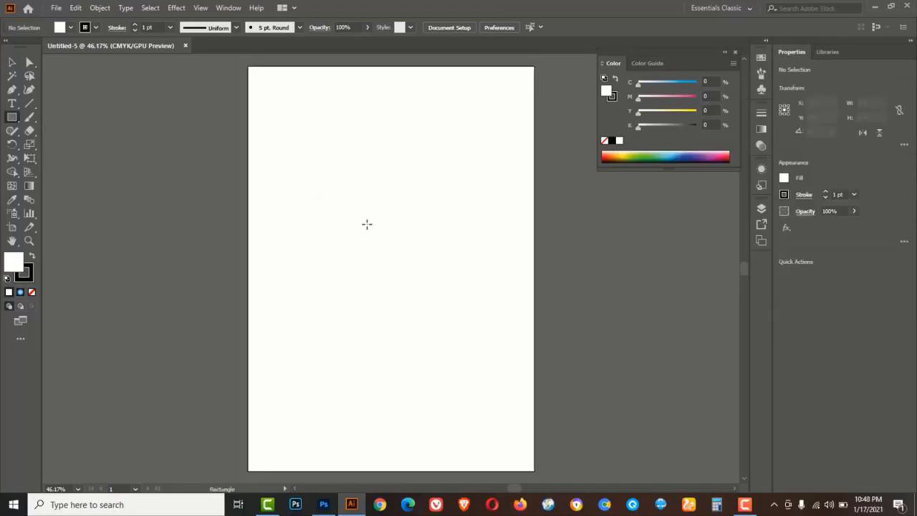
left_click(353, 222)
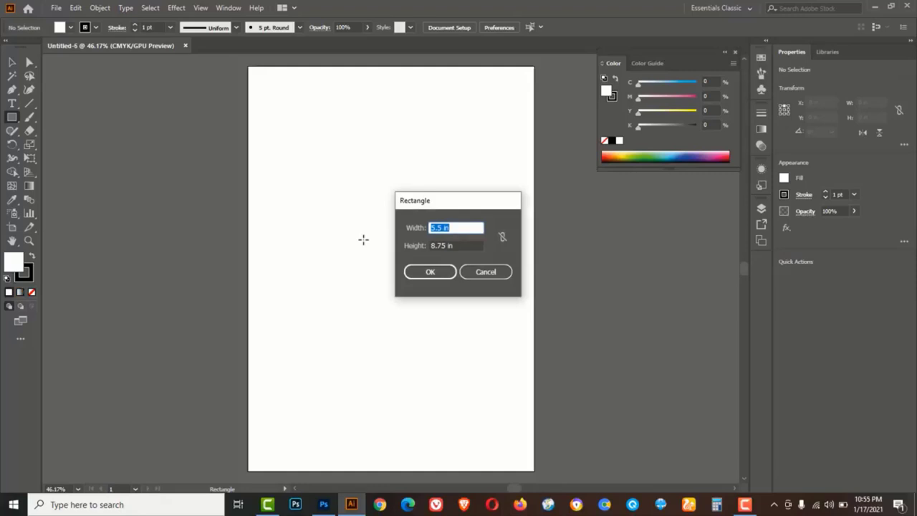
left_click_drag(458, 229, 394, 238)
left_click_drag(459, 245, 373, 249)
left_click(433, 275)
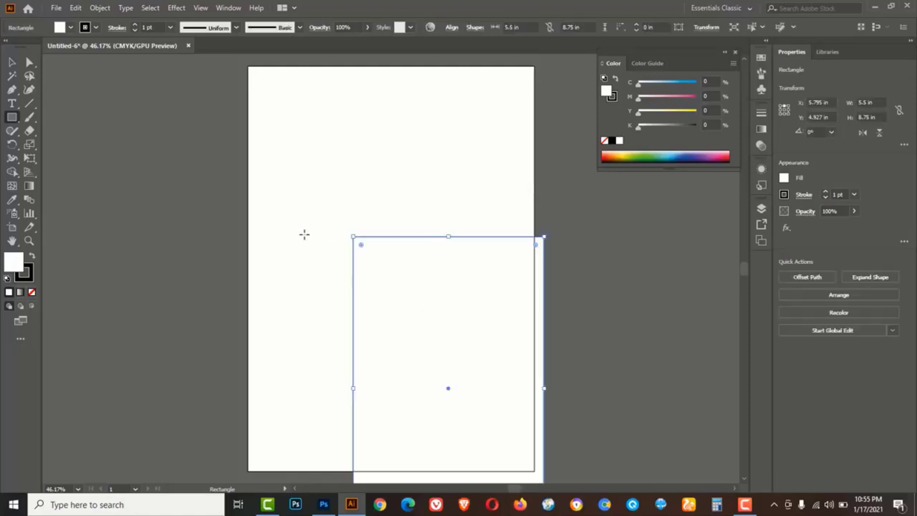
Move the rectangle near the page top, copy it, and shrink it to a 1.54 in strip
left_click(12, 61)
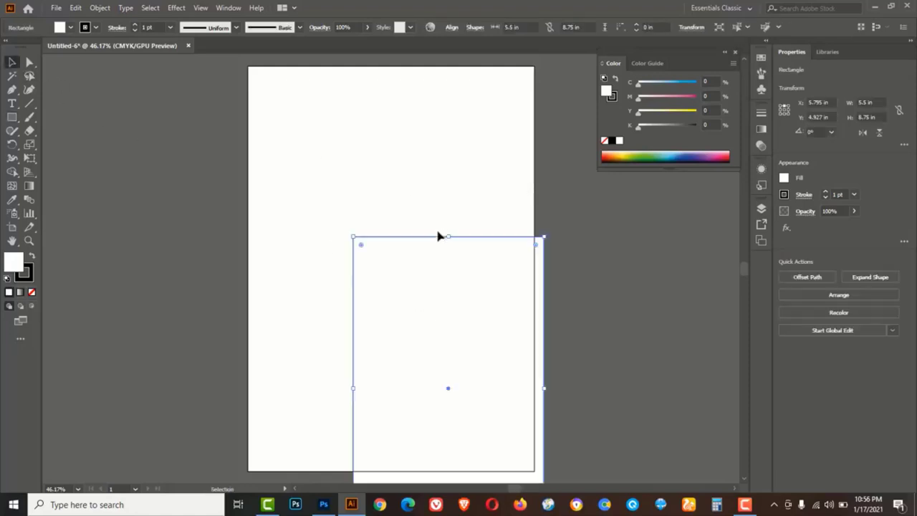
left_click_drag(433, 239, 380, 129)
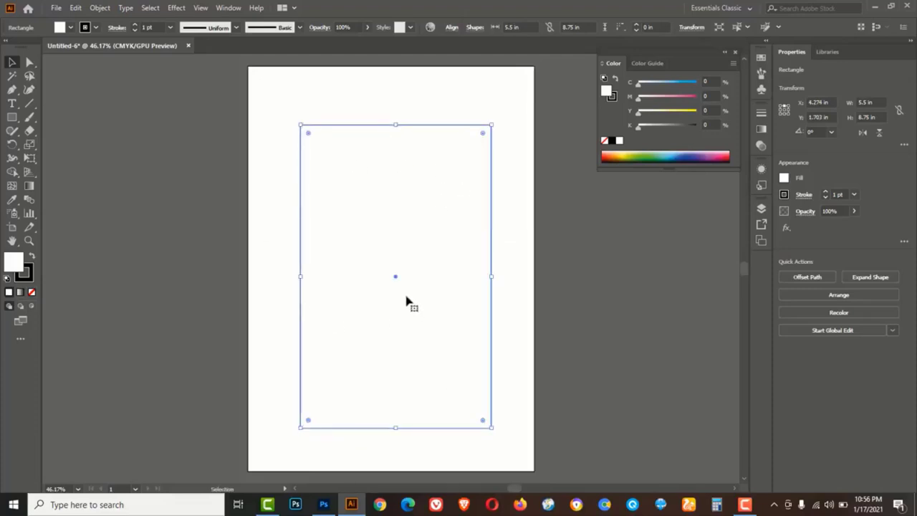
key("ctrl+c")
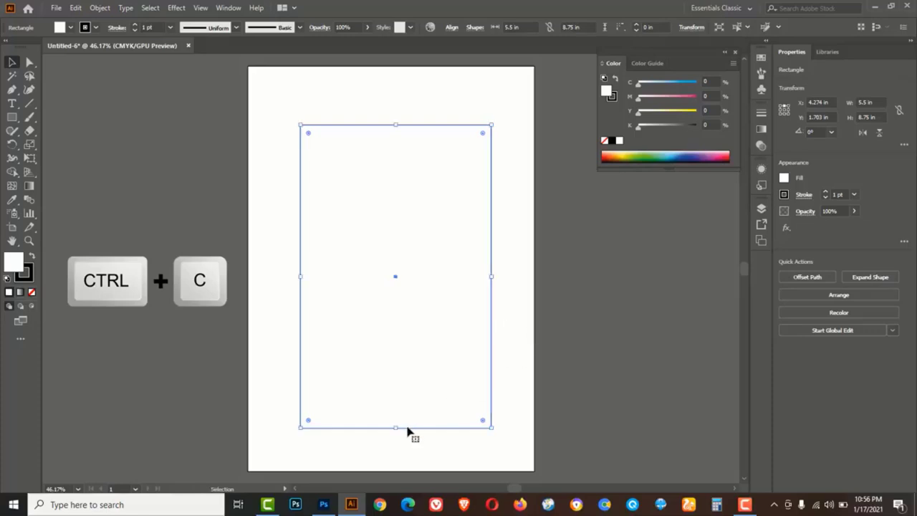
left_click_drag(397, 428, 395, 178)
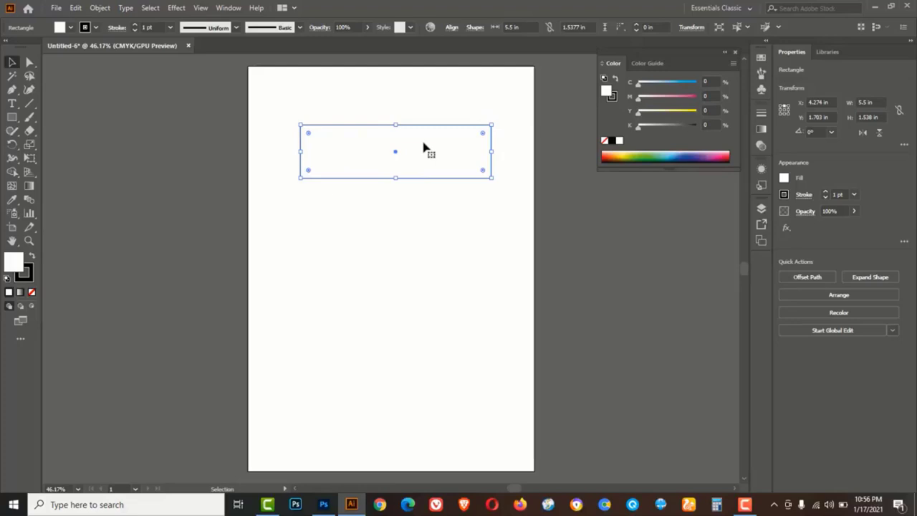
Set the strip's height to 2 in in the Transform panel
left_click(228, 8)
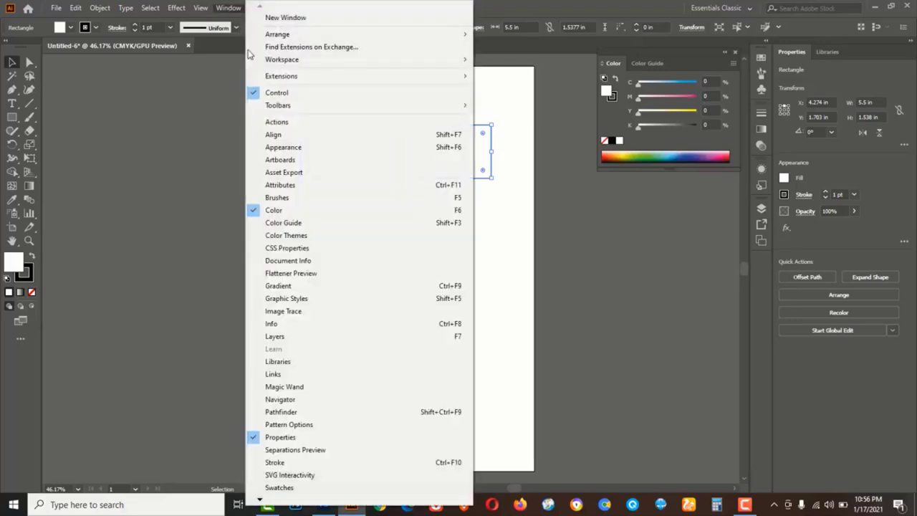
left_click(300, 412)
left_click(593, 360)
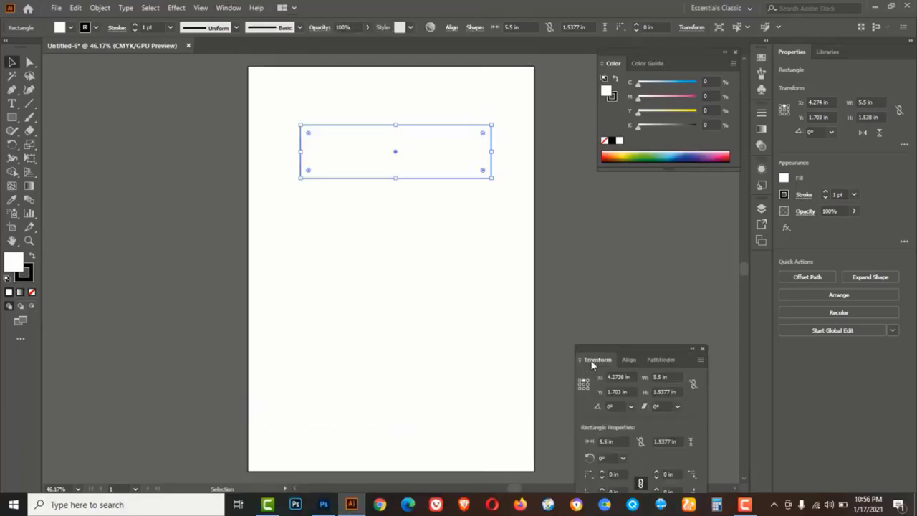
left_click(647, 393)
type("2")
left_click(579, 240)
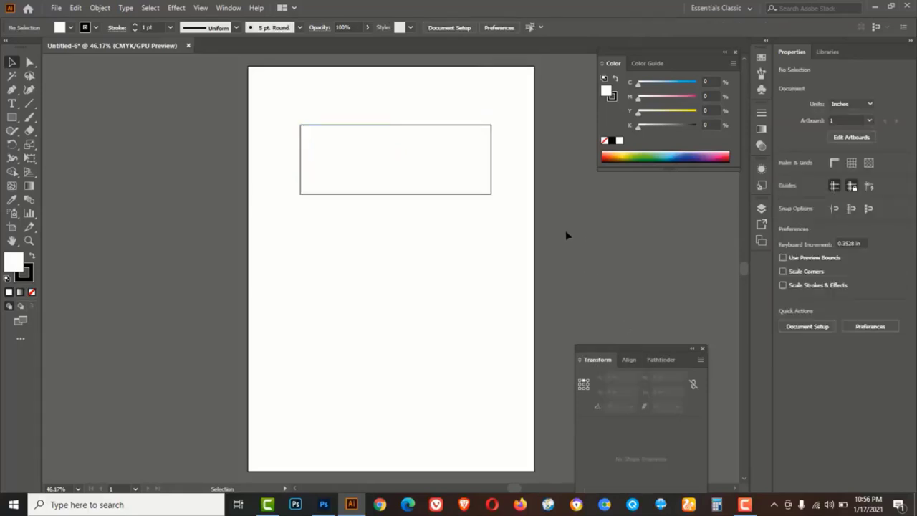
Paste the full-size 5.5 × 8.75 in rectangle behind the strip and zoom in on the header
left_click(402, 194)
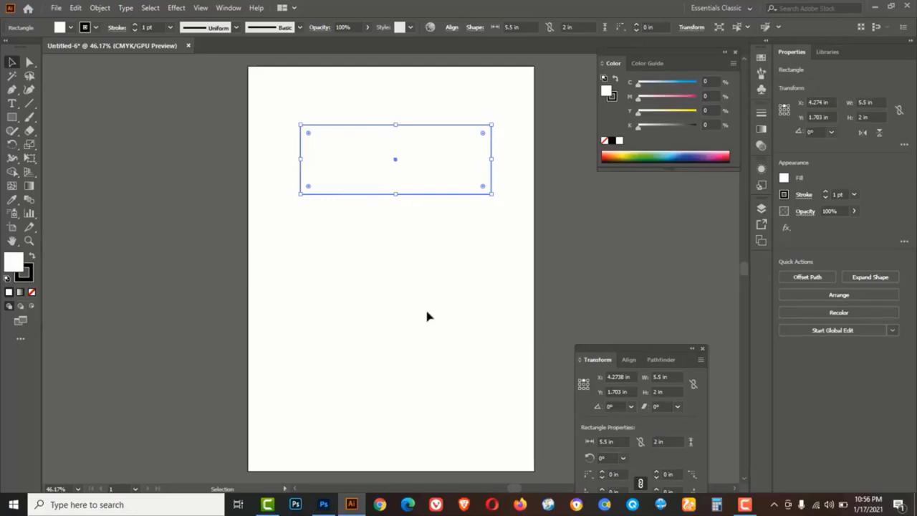
key("ctrl+b")
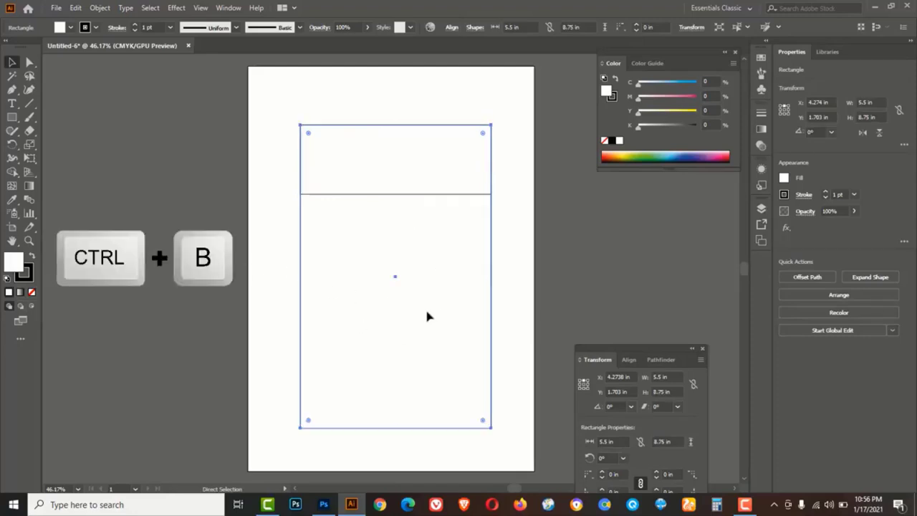
key("ctrl+shift+a")
key("ctrl+space")
left_click(393, 138, "ctrl")
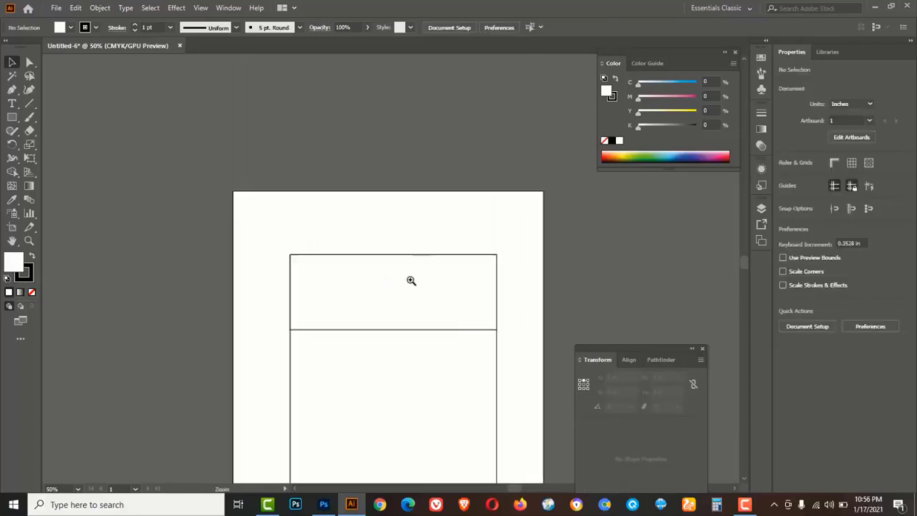
left_click(410, 280, "ctrl")
left_click(379, 280, "ctrl")
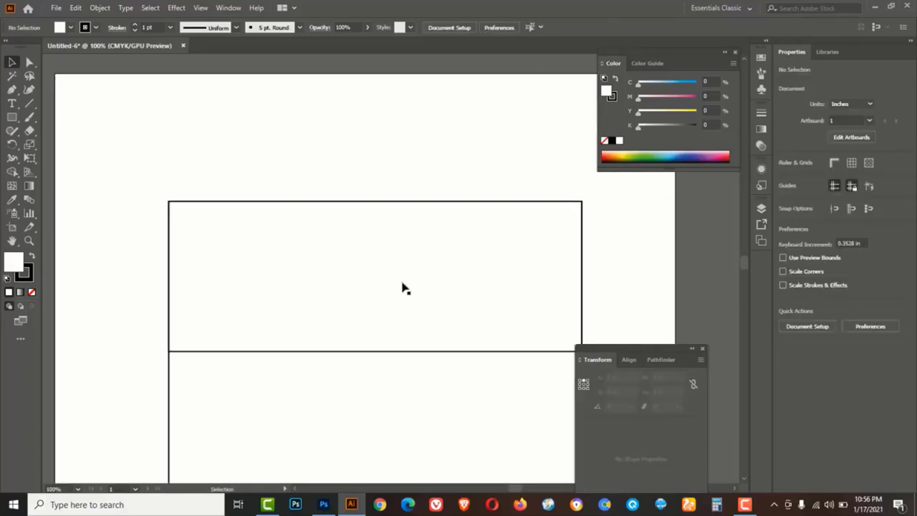
key("ctrl+space")
left_click_drag(429, 273, 389, 239)
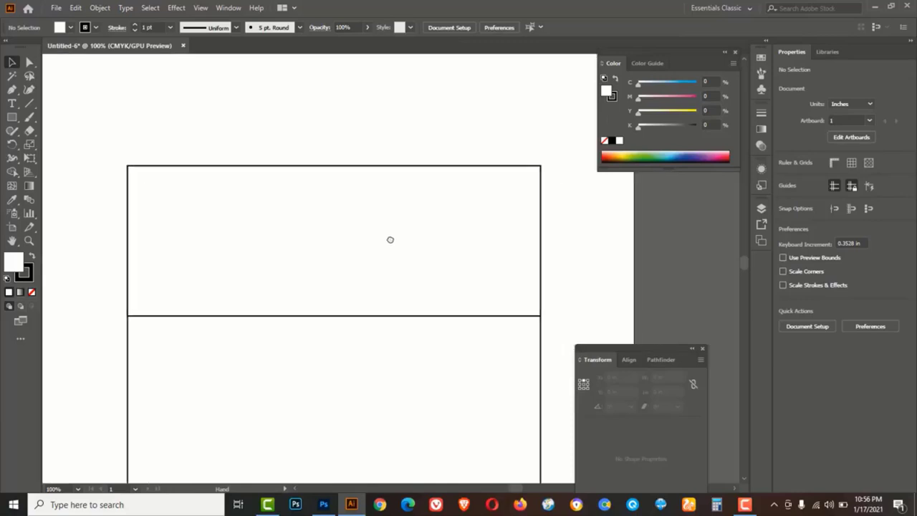
Start a horizontal text line above the rectangles in the SutonnyMJ font
left_click(12, 104)
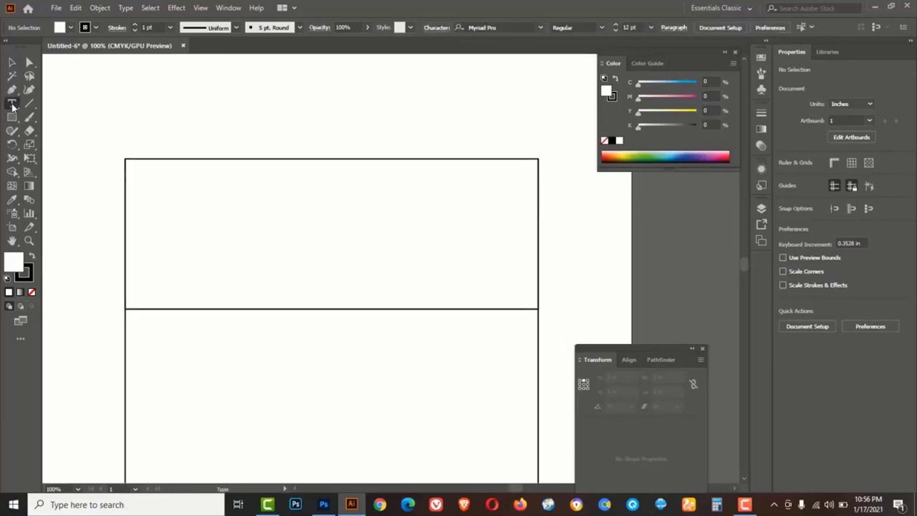
right_click(13, 106)
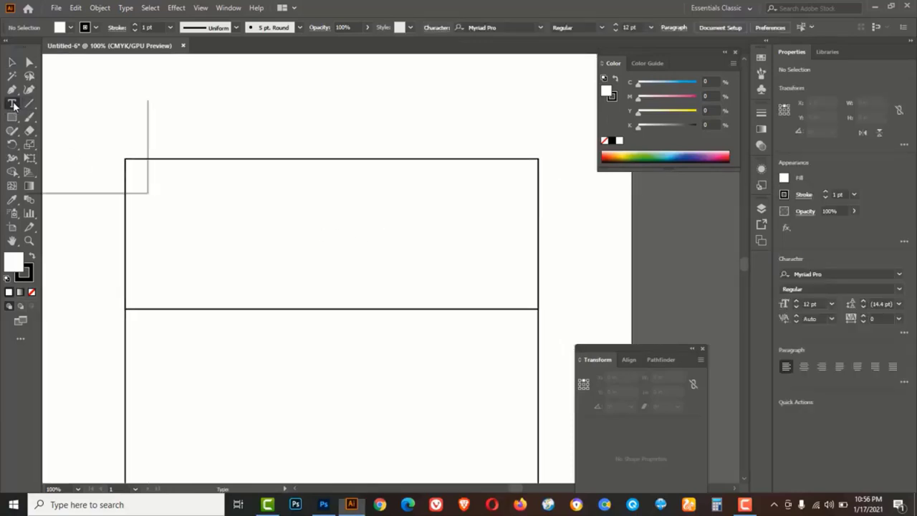
left_click(64, 104)
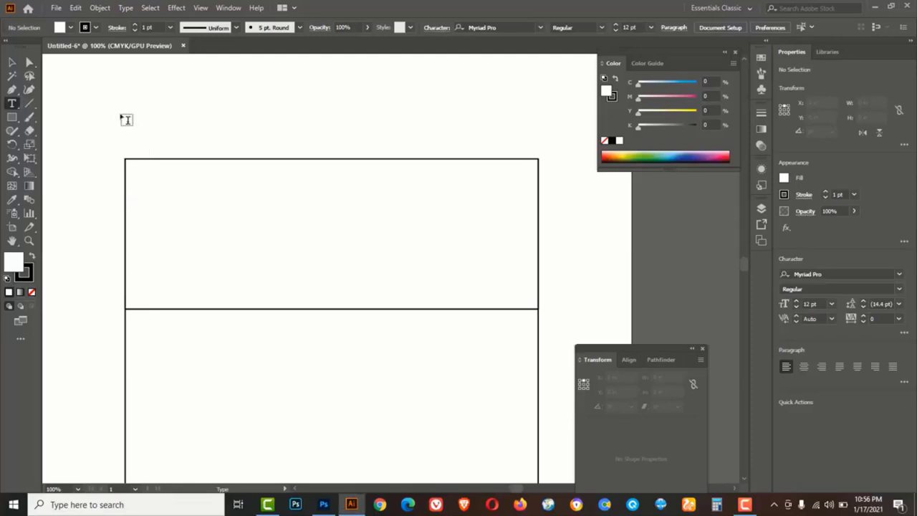
left_click(273, 125)
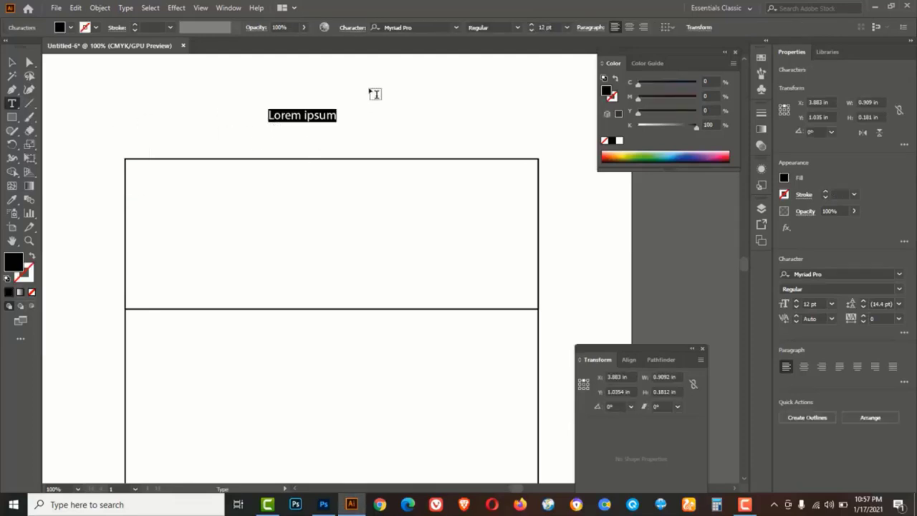
left_click(454, 27)
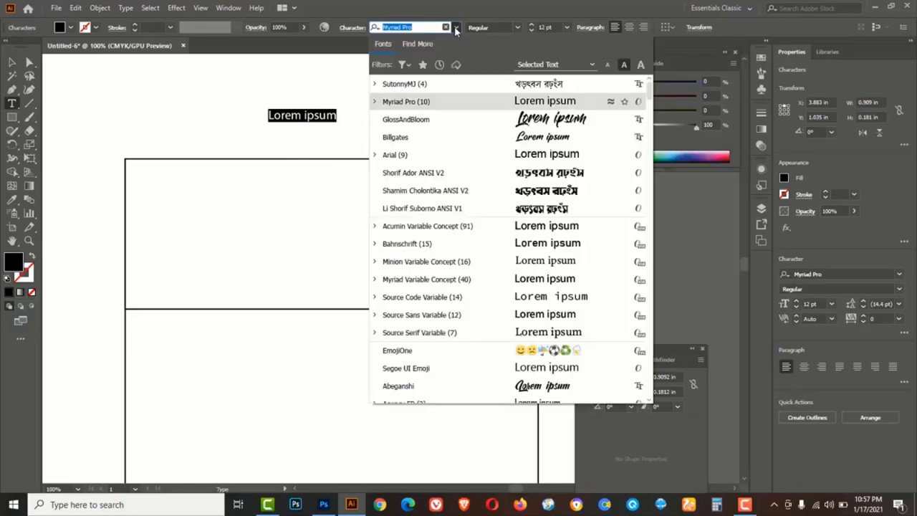
left_click(403, 86)
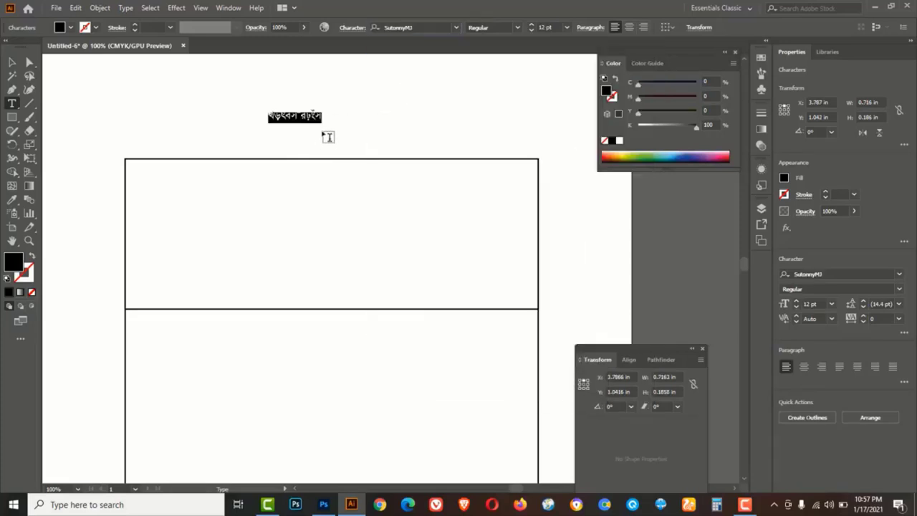
Switch to Bijoy Classic input, set 24 pt, and type the shop name 'শ্রী কৃষ্ণ স্বর্ণালয়'
left_click(773, 506)
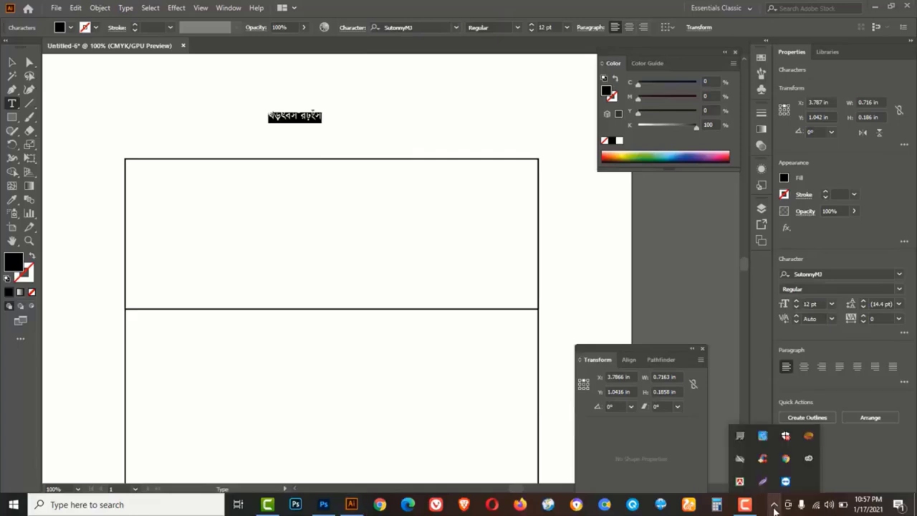
right_click(741, 485)
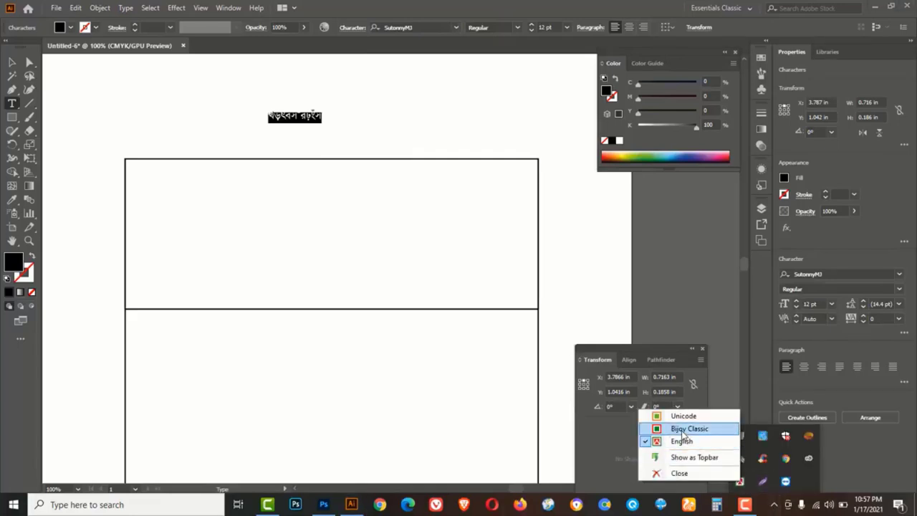
left_click(681, 430)
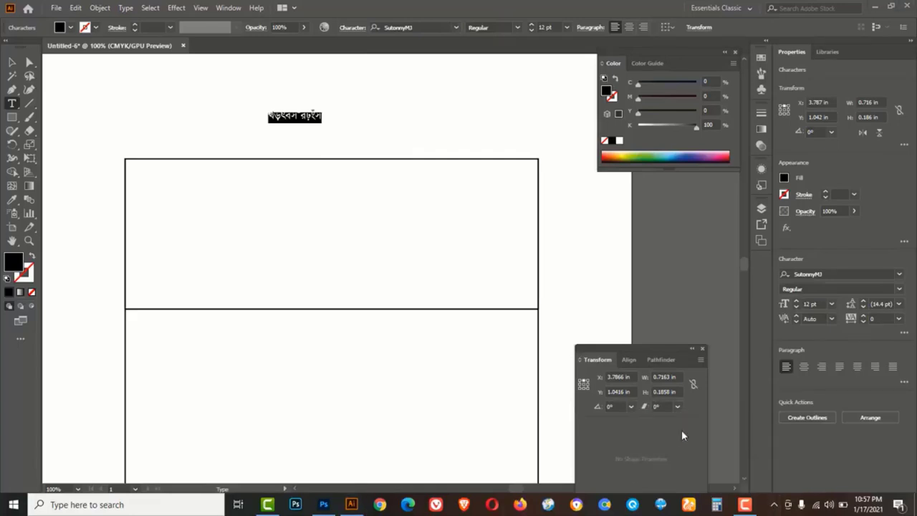
left_click(566, 27)
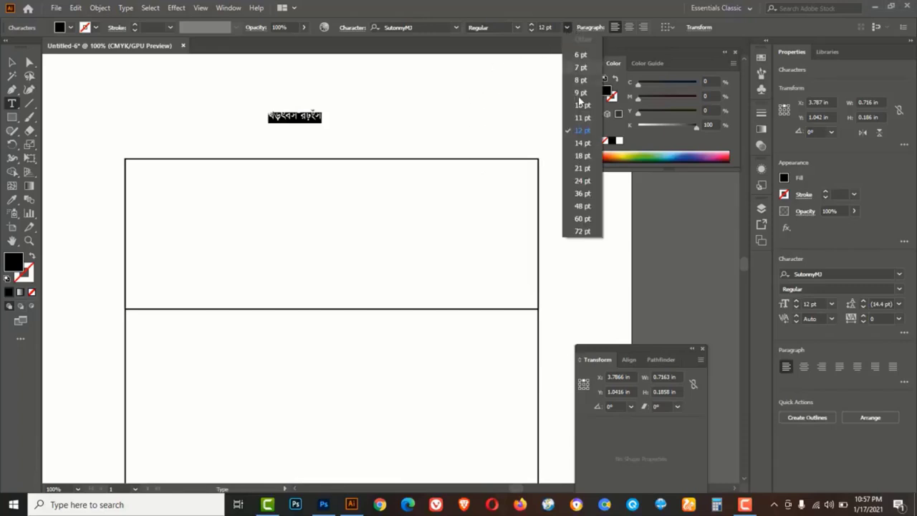
left_click(581, 182)
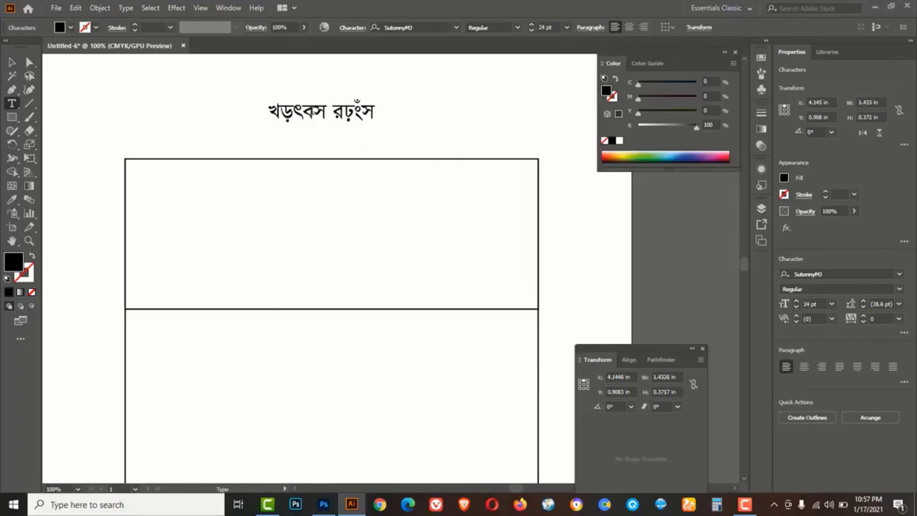
type("শ")
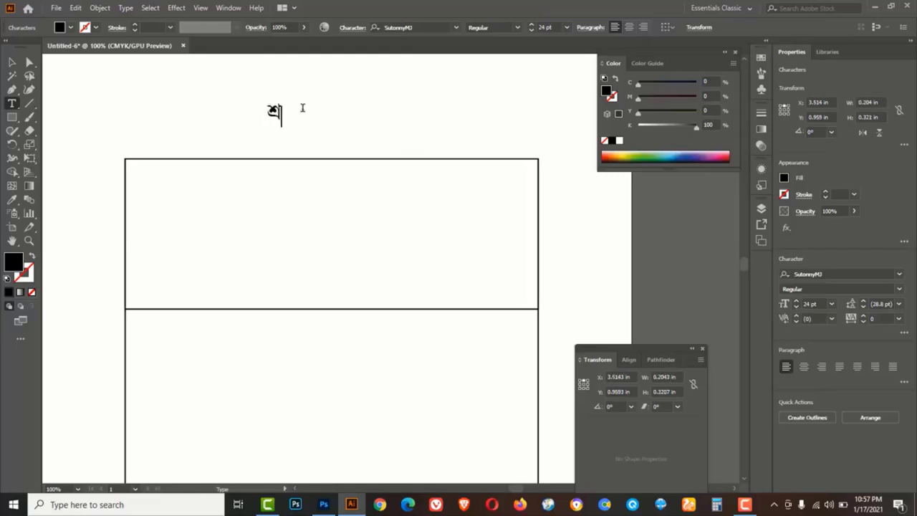
type("্রী কৃষ্ণ স্বণ")
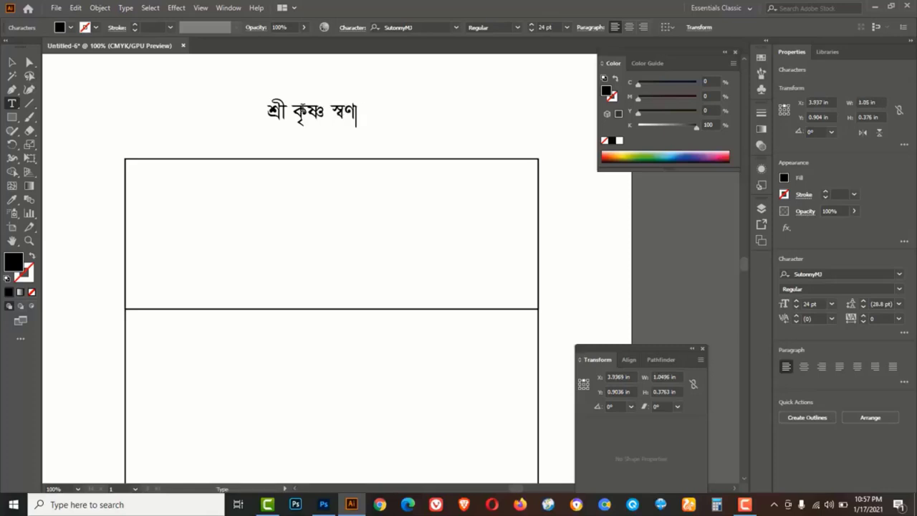
type("র্ালথ")
key("BackSpace")
type("য়")
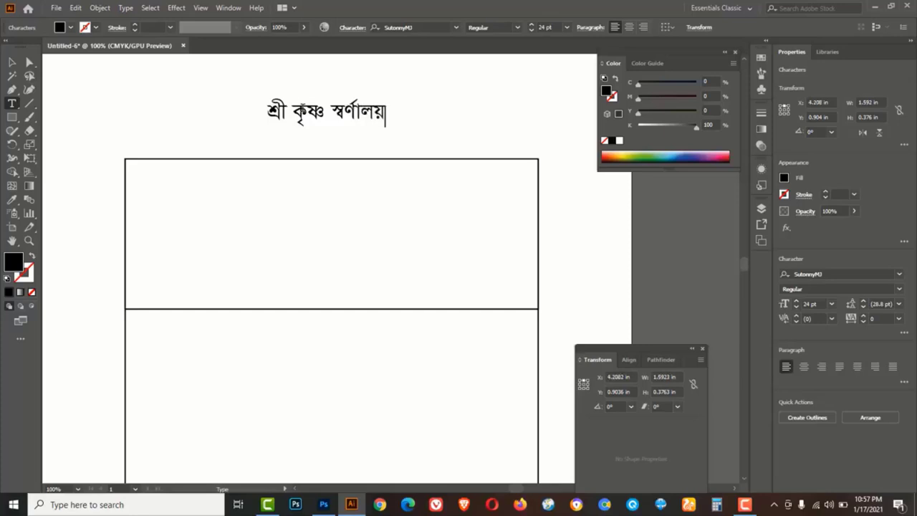
left_click(13, 63)
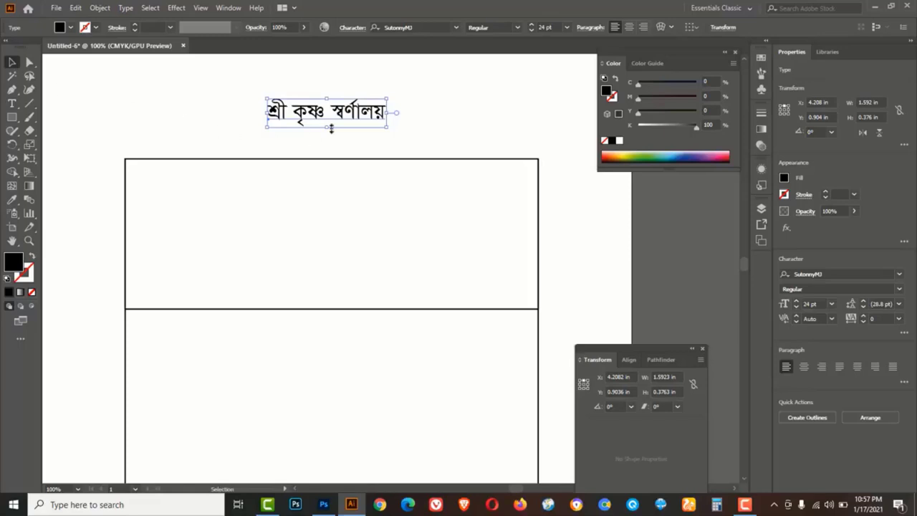
Enlarge the shop name inside the upper rectangle and make it Bold
left_click_drag(362, 120, 490, 212)
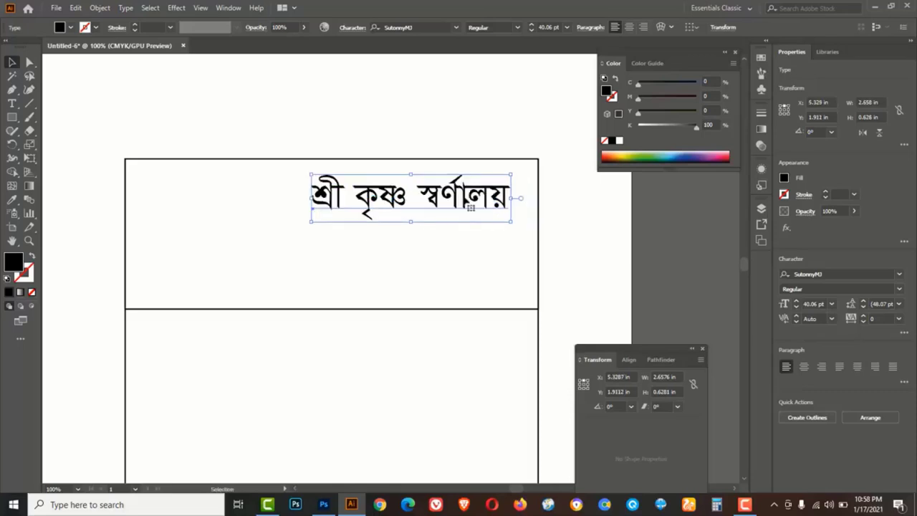
left_click(518, 28)
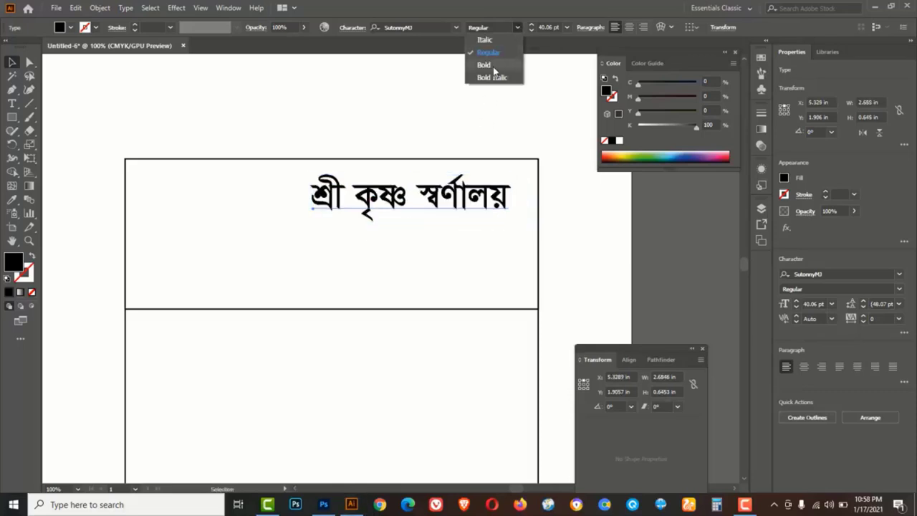
left_click(492, 64)
Duplicate the title below, retype it as the proprietor's name line, and scale it down
key("alt")
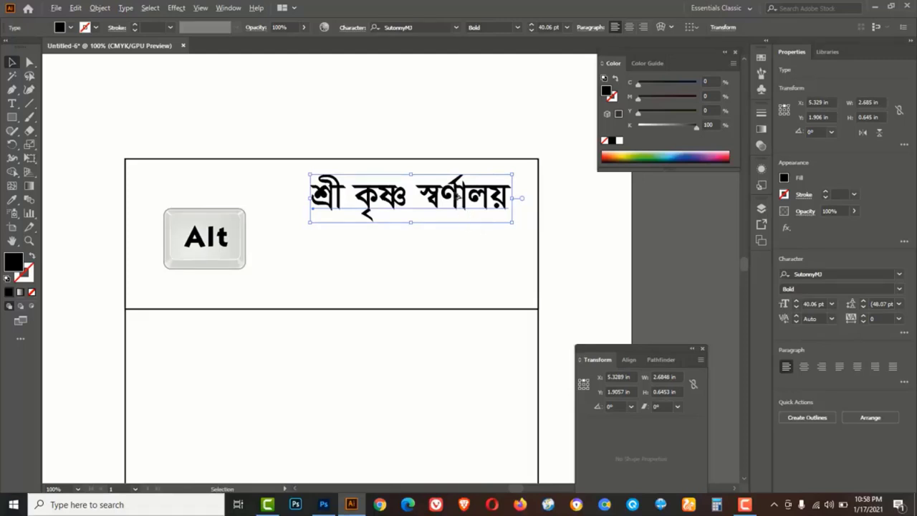
left_click_drag(443, 212, 457, 244)
double_click(456, 243)
key("ctrl+a")
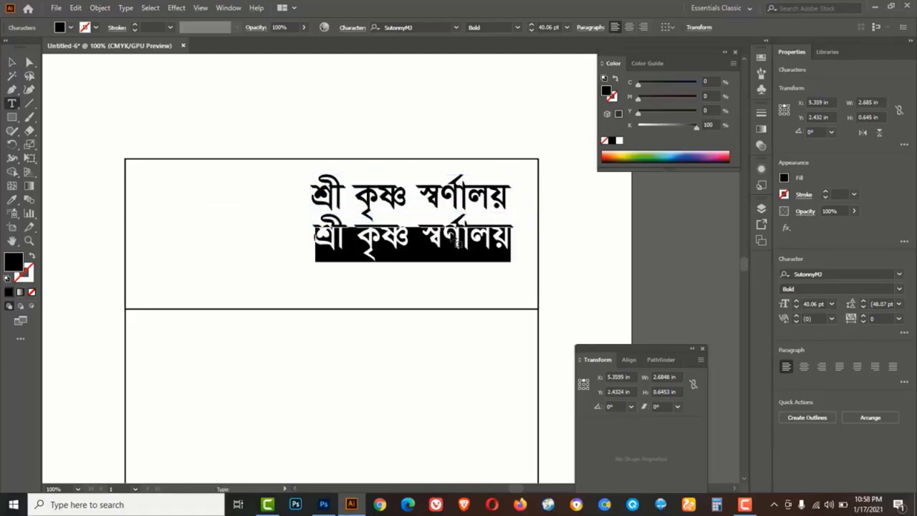
type("প্রোঃ")
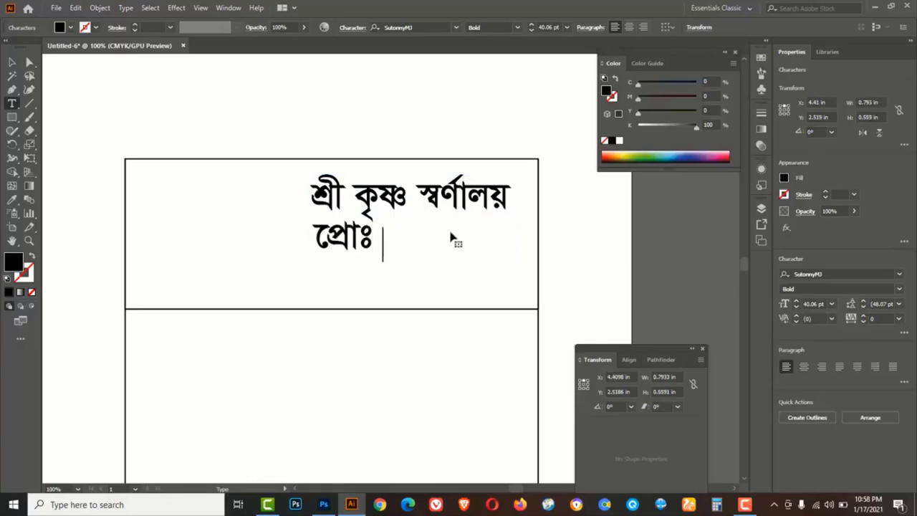
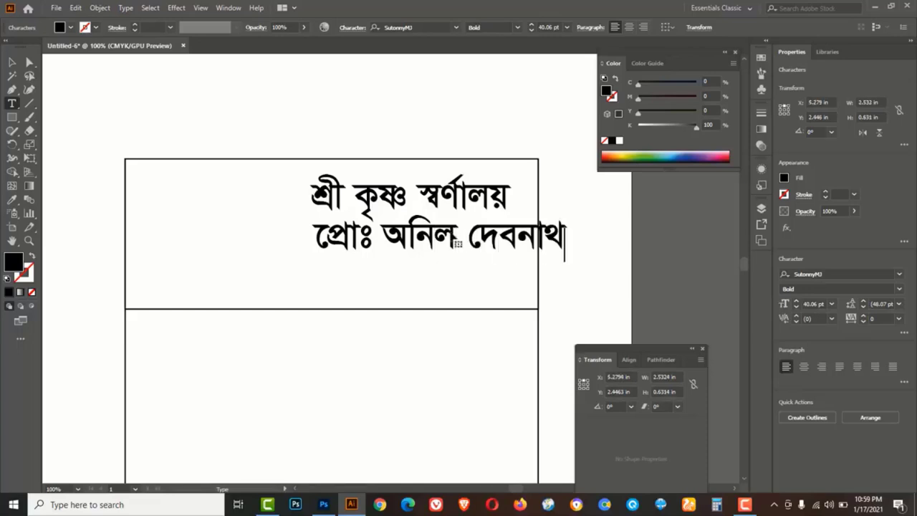
left_click(12, 63)
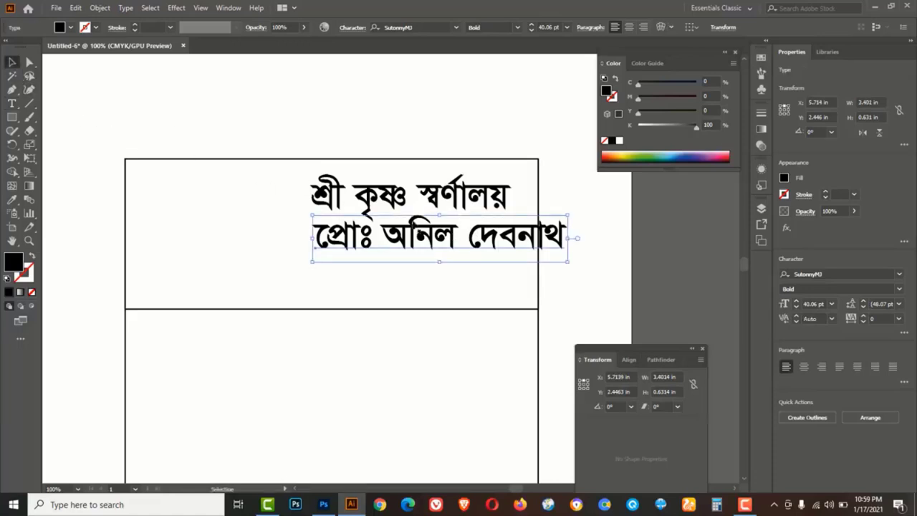
left_click_drag(568, 262, 491, 262)
Replace the duplicated line with two contact phone numbers on separate lines, then select both
double_click(487, 263)
key("ctrl+a")
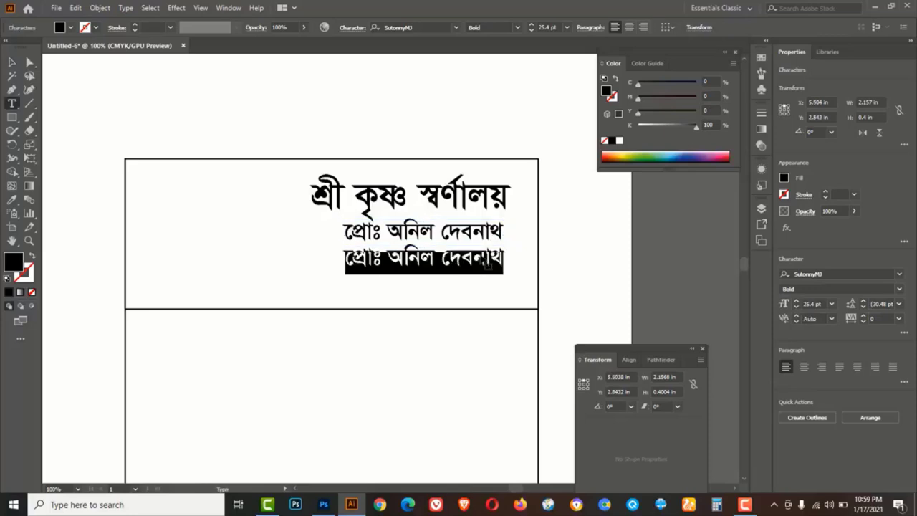
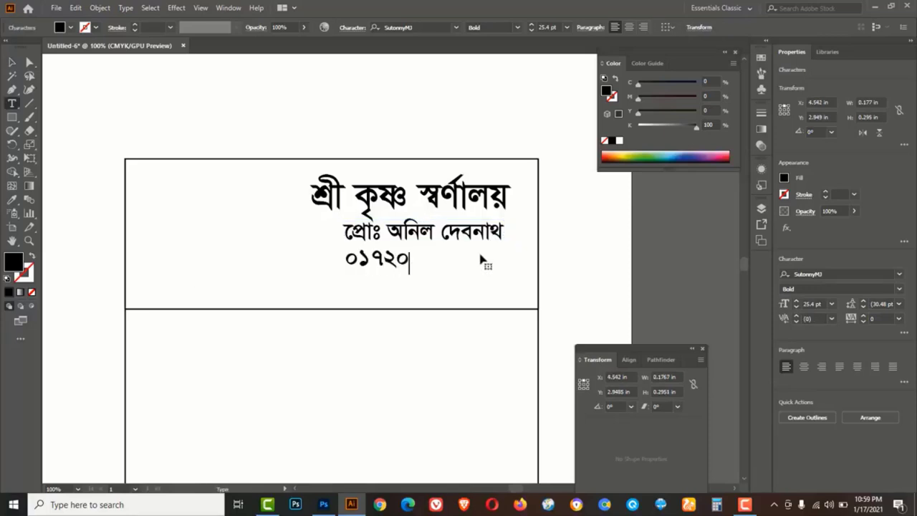
key("Return")
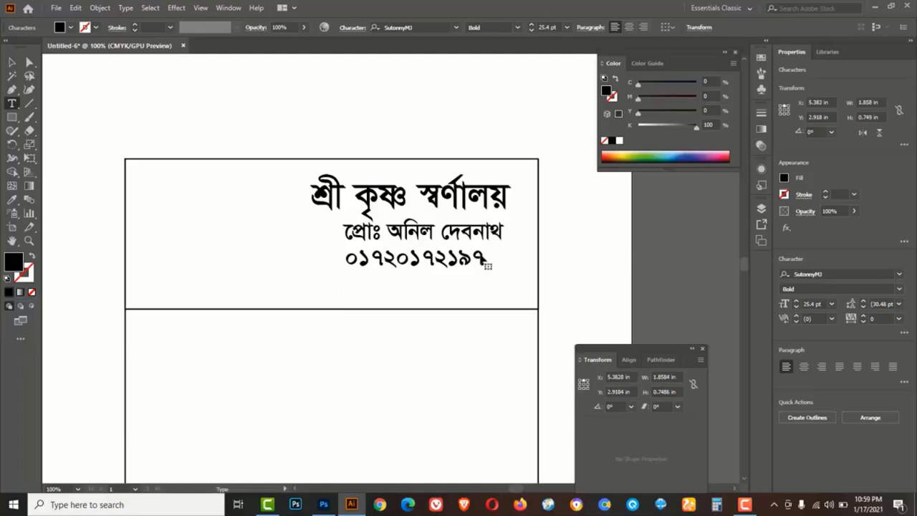
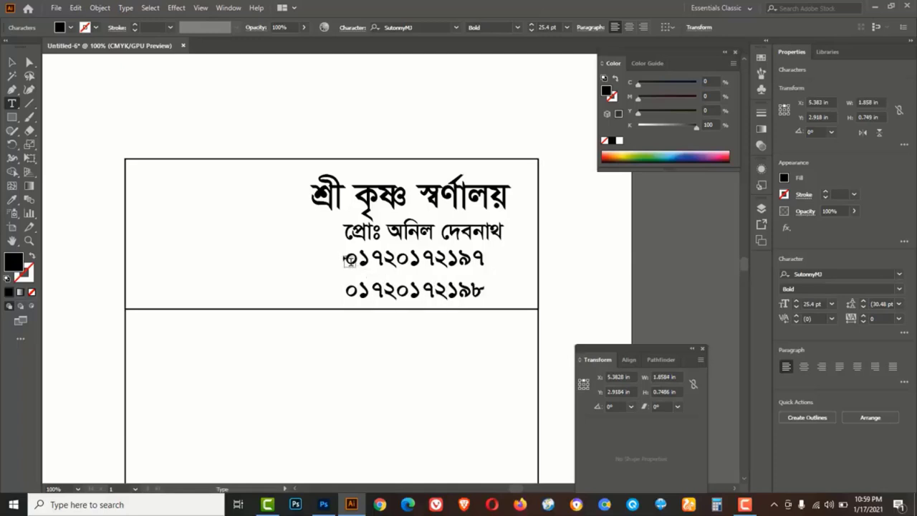
left_click_drag(347, 258, 494, 298)
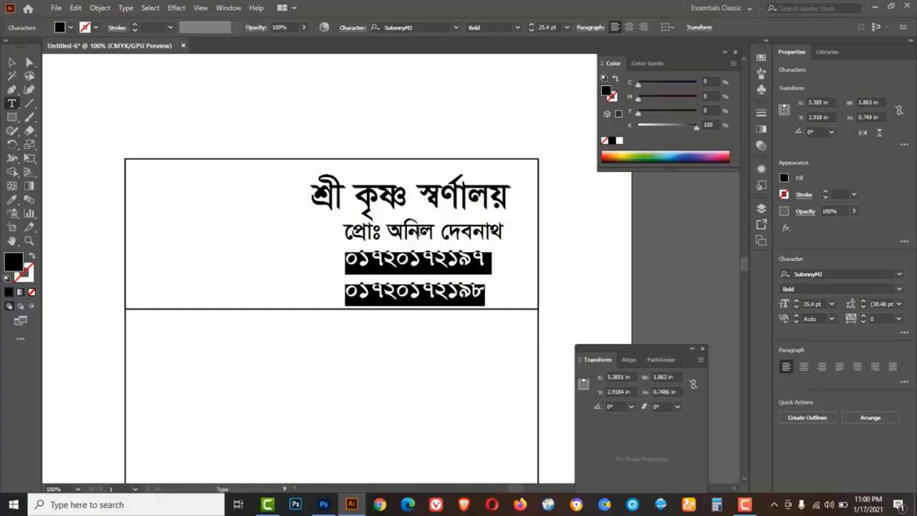
Tighten the phone-number leading toward 21 pt in the Character panel
left_click(228, 8)
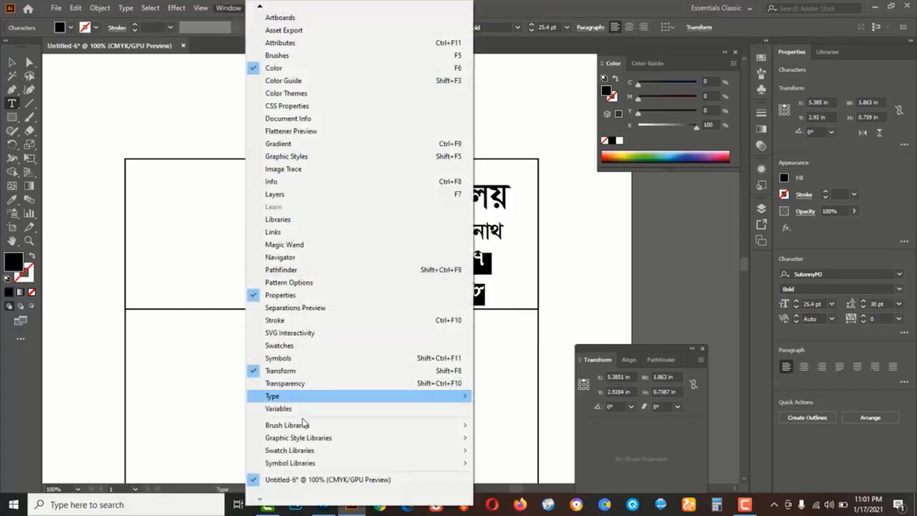
mouse_move(294, 398)
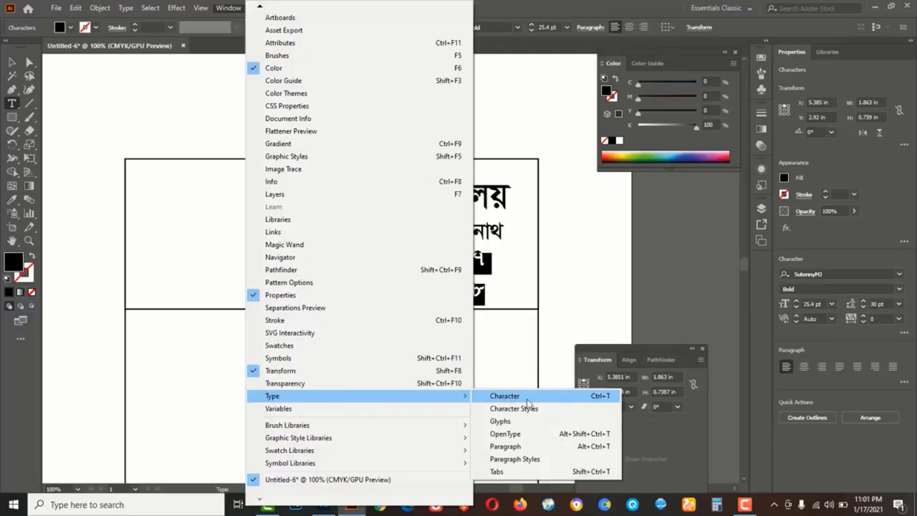
left_click(599, 397)
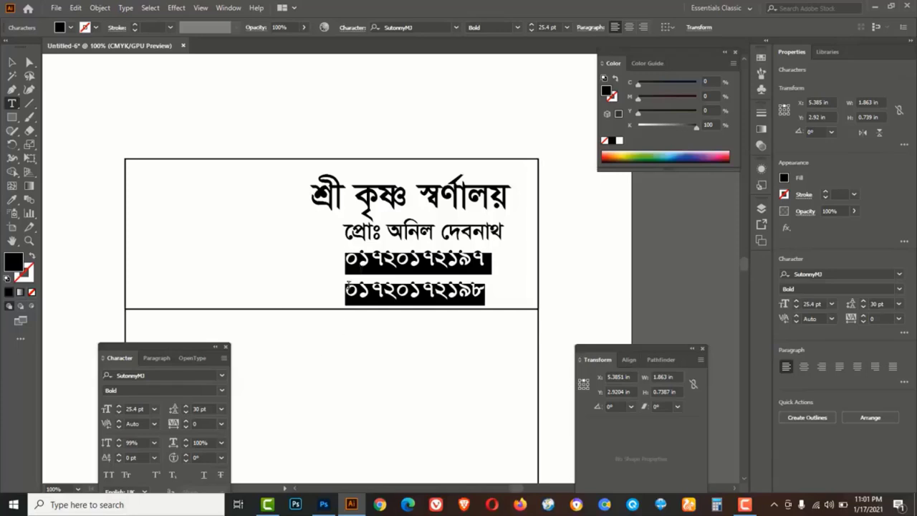
left_click(185, 413)
left_click(186, 413)
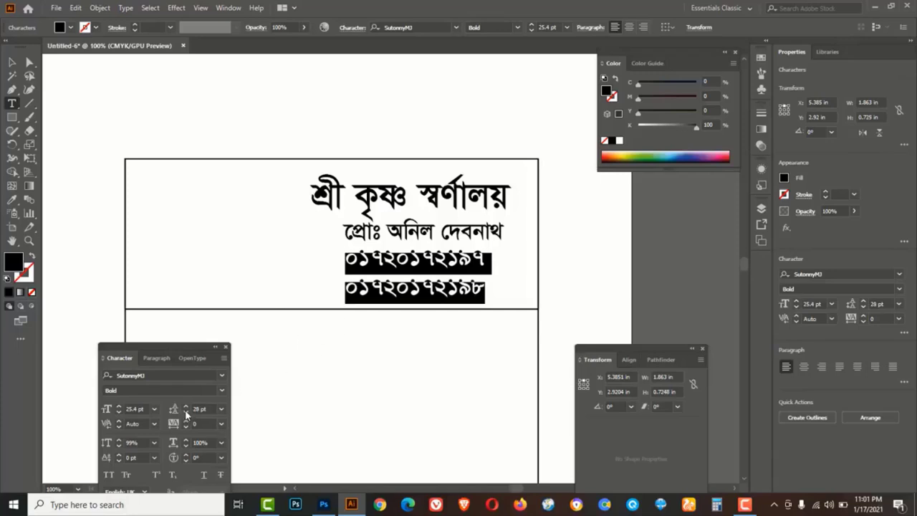
left_click(185, 413)
left_click(185, 412)
left_click(185, 412)
left_click(186, 413)
left_click(185, 412)
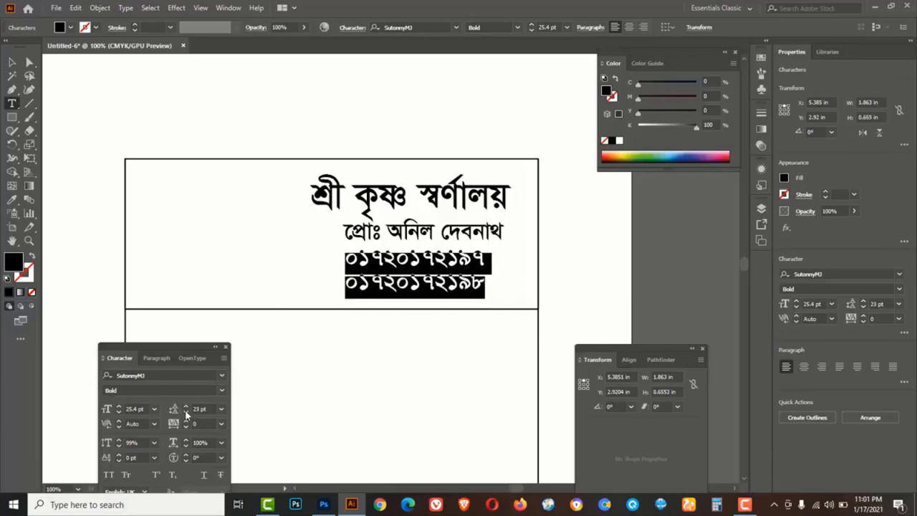
left_click(185, 413)
left_click(185, 412)
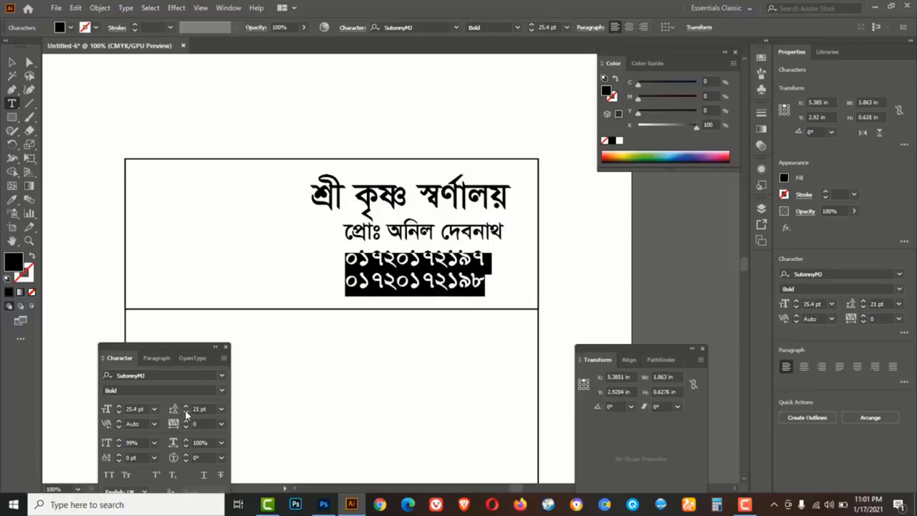
Shrink the phone numbers slightly and move them right under the proprietor line
left_click(11, 62)
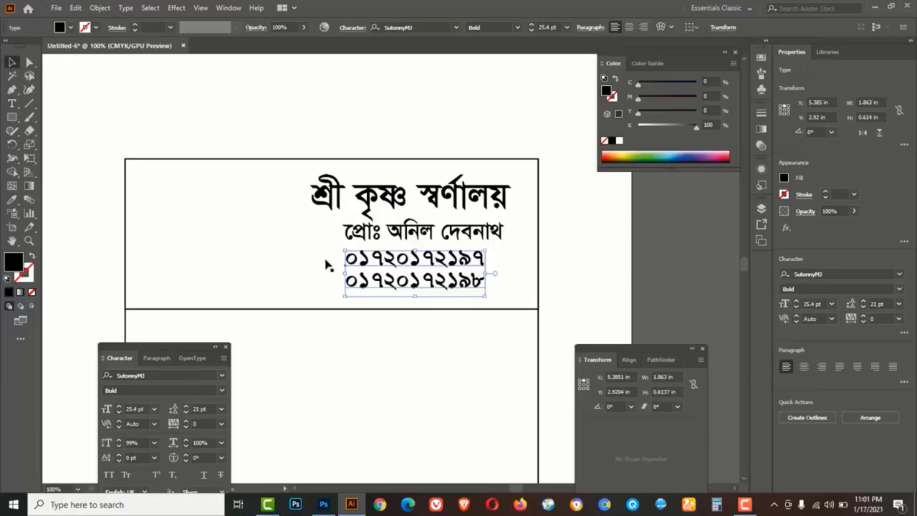
left_click_drag(344, 251, 356, 254)
left_click_drag(452, 266, 473, 269)
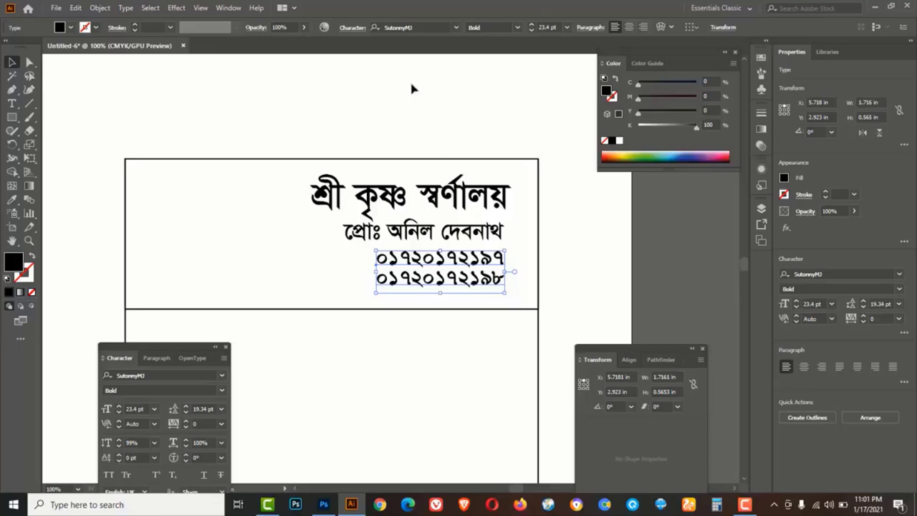
Set the phone numbers in Arial with 25 pt leading
left_click(456, 27)
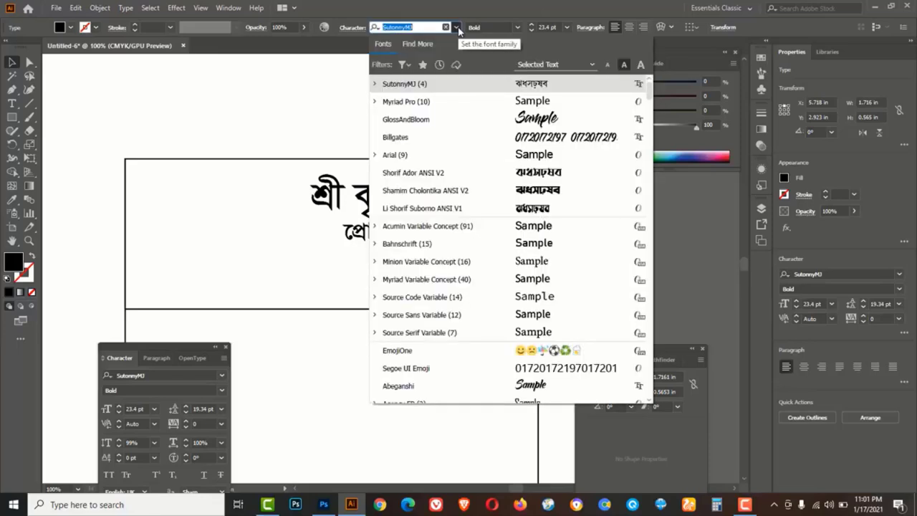
left_click(401, 155)
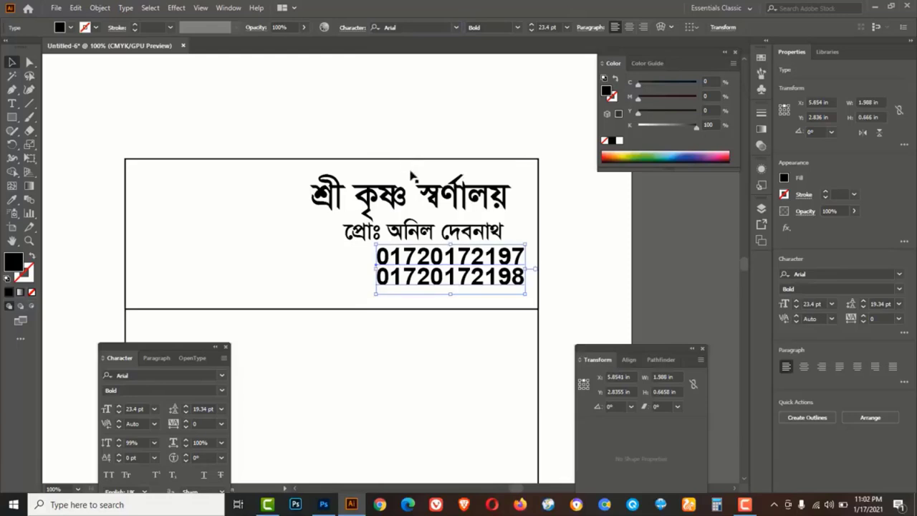
left_click(186, 407)
left_click(185, 406)
left_click(186, 407)
left_click(185, 407)
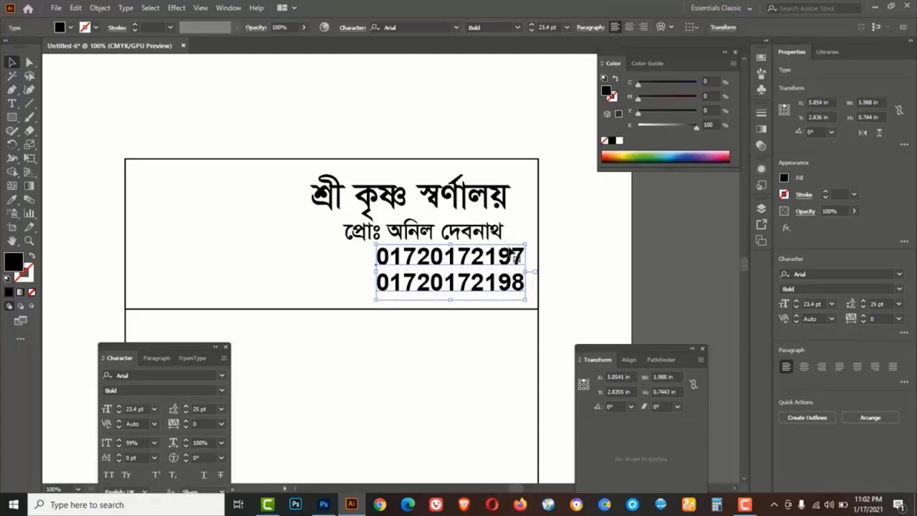
Shrink the phone numbers to about 19 pt and copy the proprietor line below them
left_click_drag(509, 254, 491, 257)
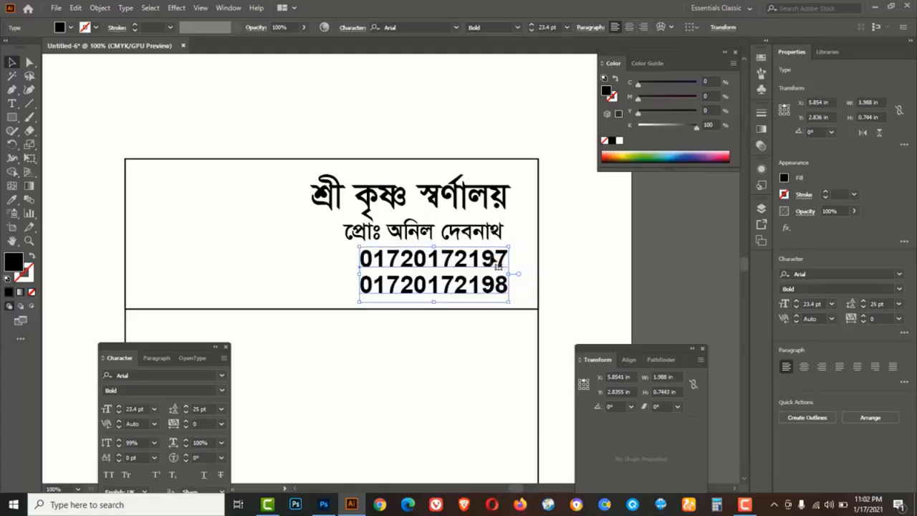
left_click_drag(360, 303, 378, 291)
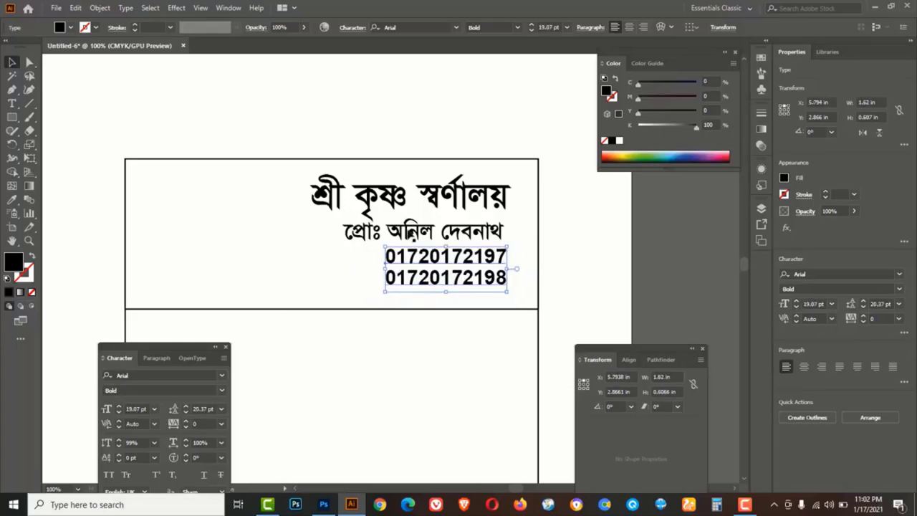
left_click(411, 234)
left_click_drag(421, 236, 317, 299)
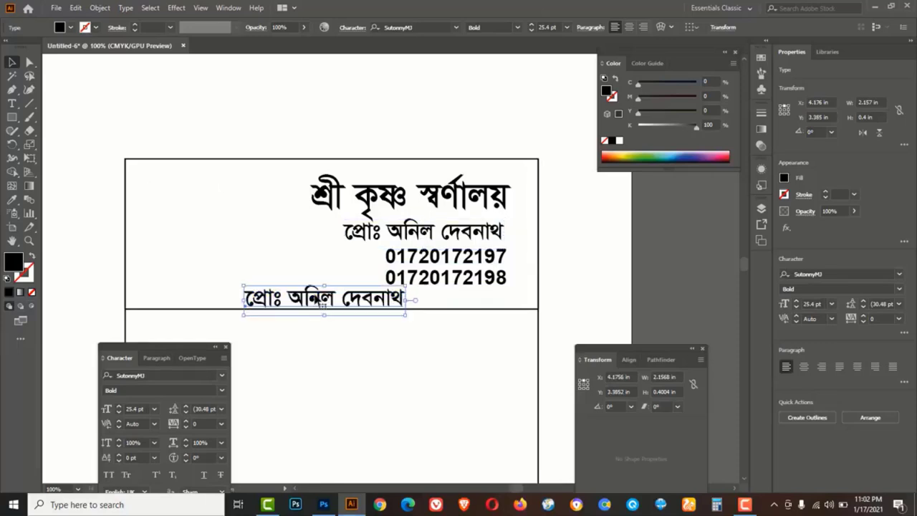
Retype the copied line as the Bengali sentence on gold and silver jewellery making, trading and repair
double_click(317, 299)
key("ctrl+a")
type("এখারনে স্বর্ণ রুপার অলংকার তৈরী ও ক্রয় বিক্রয় ও মে")
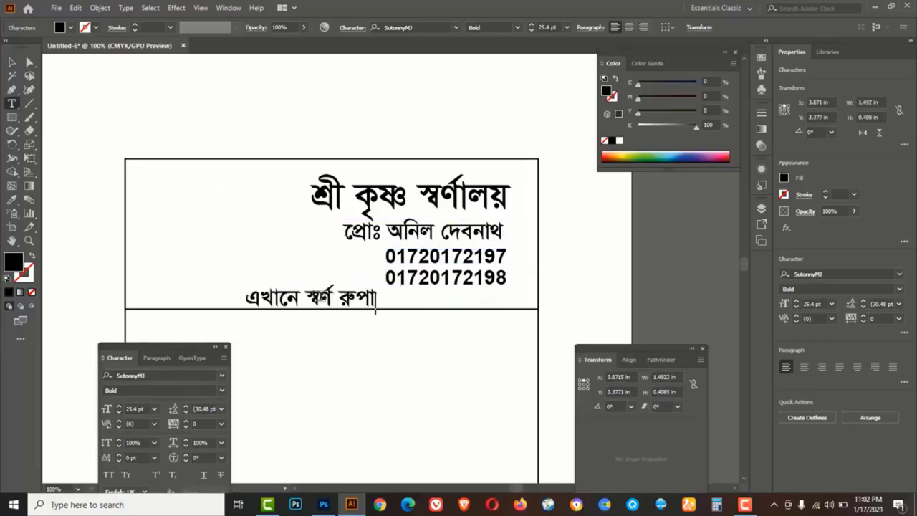
key("BackSpace")
key("BackSpace")
key("BackSpace")
key("BackSpace")
type("এবং মেরামত করার")
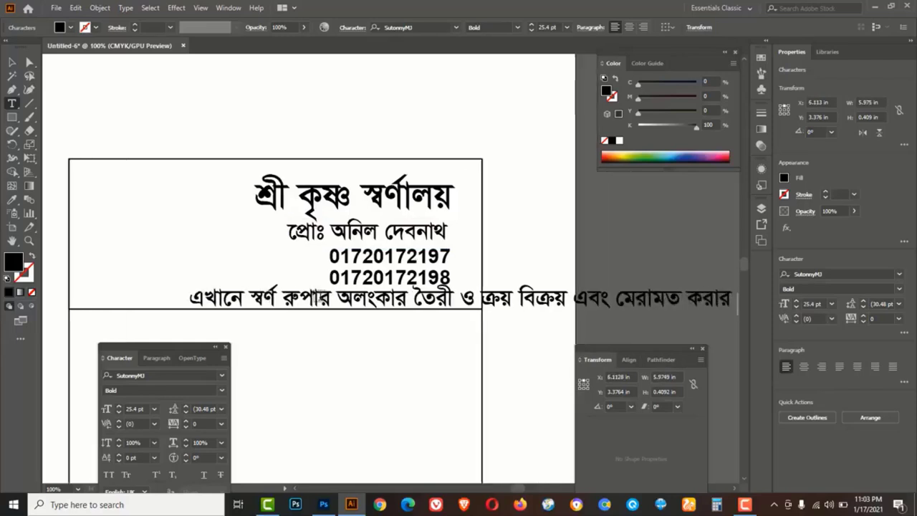
key("BackSpace")
type("হয়।")
left_click(10, 63)
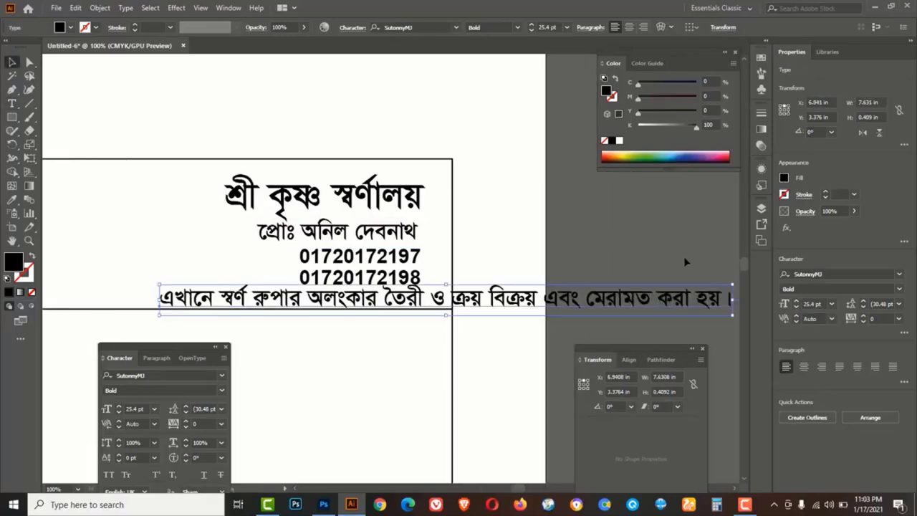
Scale the services line to about 13.74 pt and move it inside the header frame
left_click_drag(731, 285, 469, 299)
left_click(394, 297)
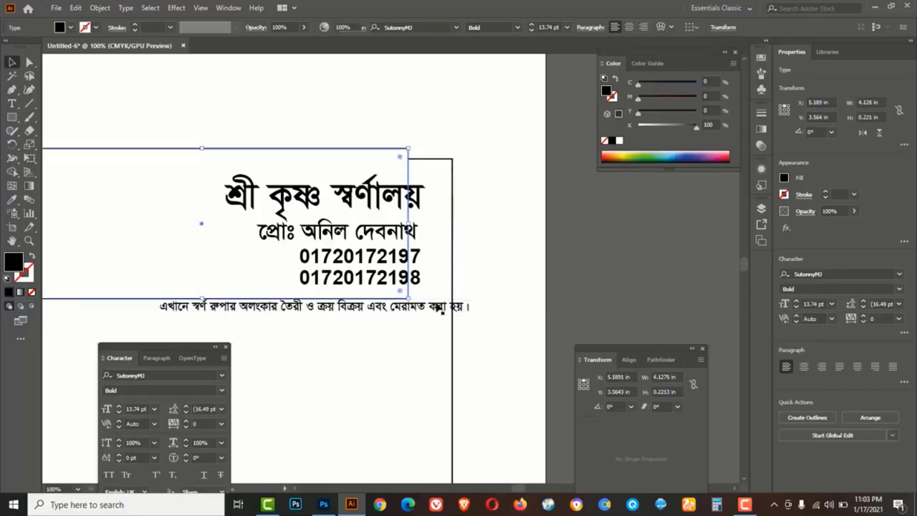
left_click(564, 299)
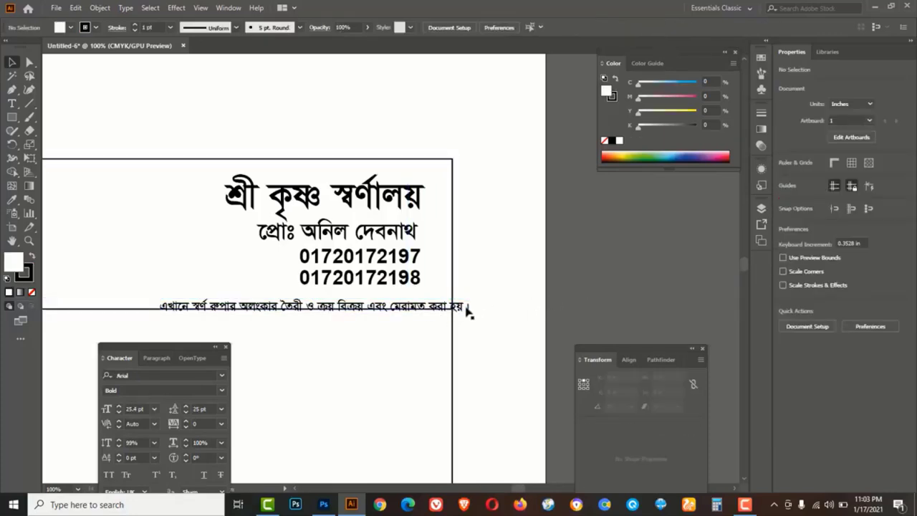
left_click_drag(464, 306, 419, 297)
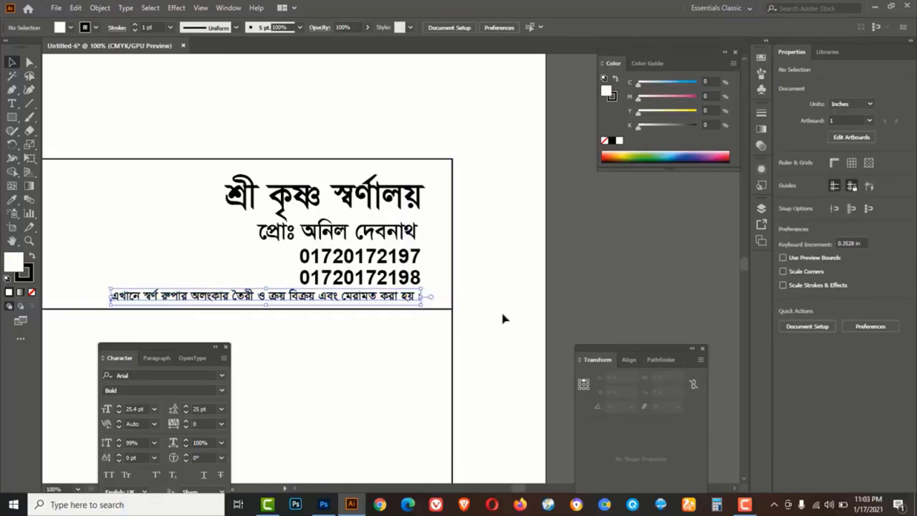
left_click(504, 316)
scroll(479, 417, "left", 4)
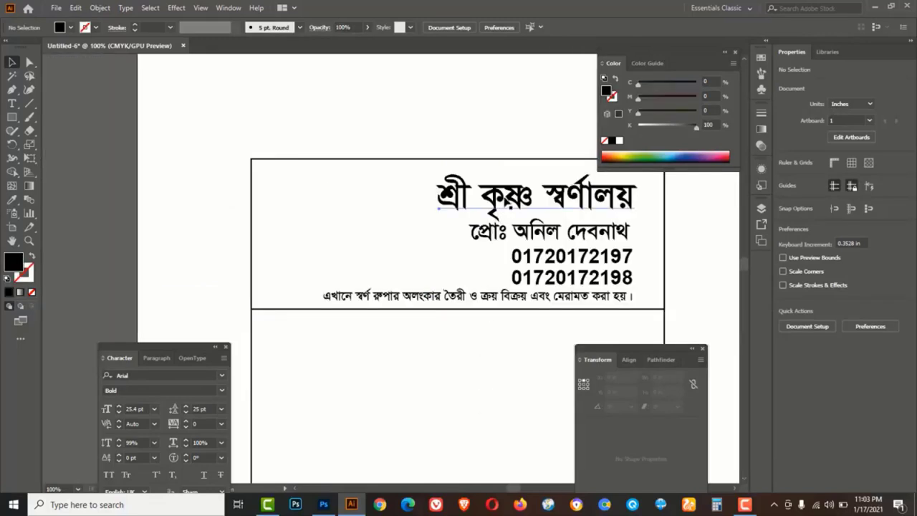
Nudge the proprietor and phone lines up and shrink the phone block to about 16.43 pt
left_click(510, 210)
left_click_drag(548, 237, 547, 229)
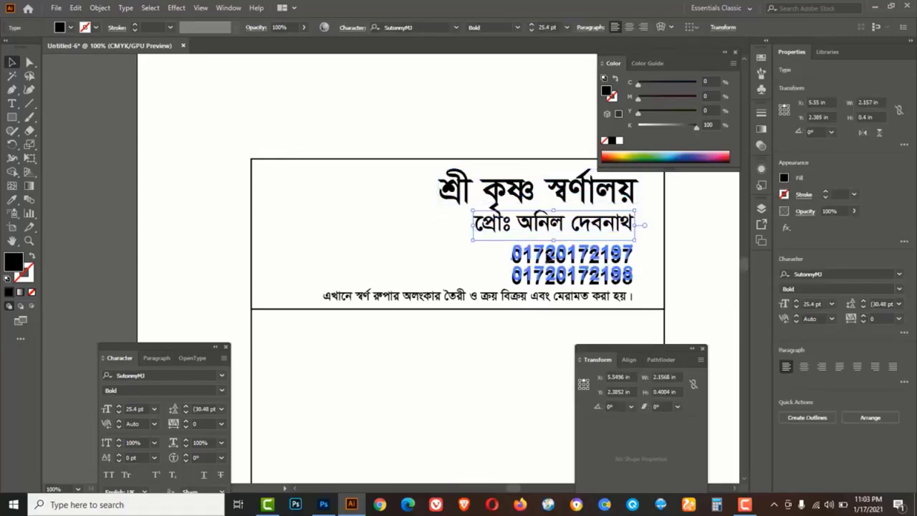
left_click_drag(547, 263, 547, 256)
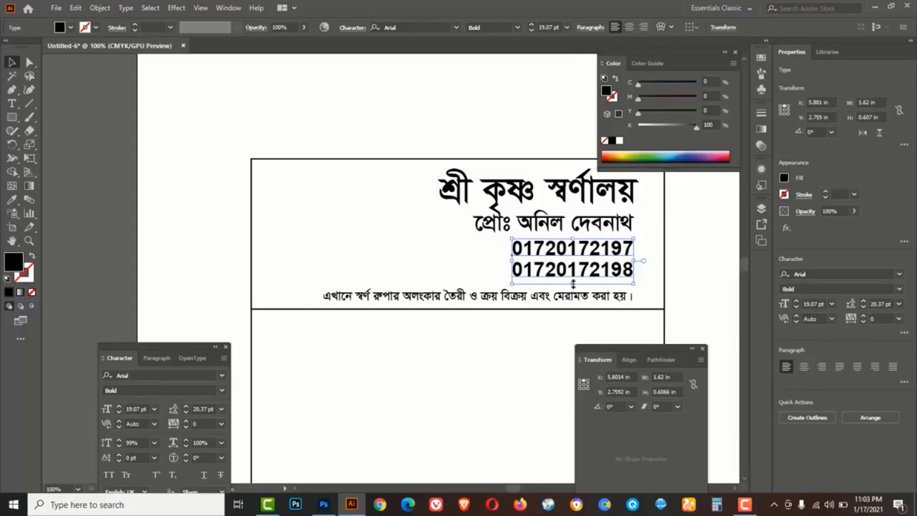
mouse_move(573, 284)
left_mouse_down()
mouse_move(573, 275)
mouse_move(565, 288)
left_mouse_up()
Duplicate the services line just below itself and retype the copy as the shop's address
left_click_drag(510, 293, 507, 299)
key("t")
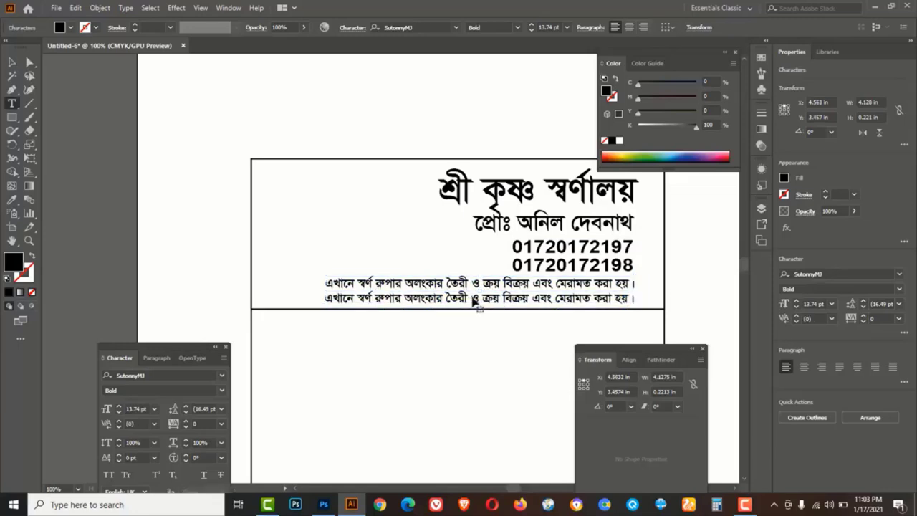
triple_click(472, 299)
type("জয়মন্টপ, সিংগ")
key("BackSpace")
key("BackSpace")
key("BackSpace")
key("BackSpace")
key("BackSpace")
key("BackSpace")
type("বাজার, সিংগাইর, ম")
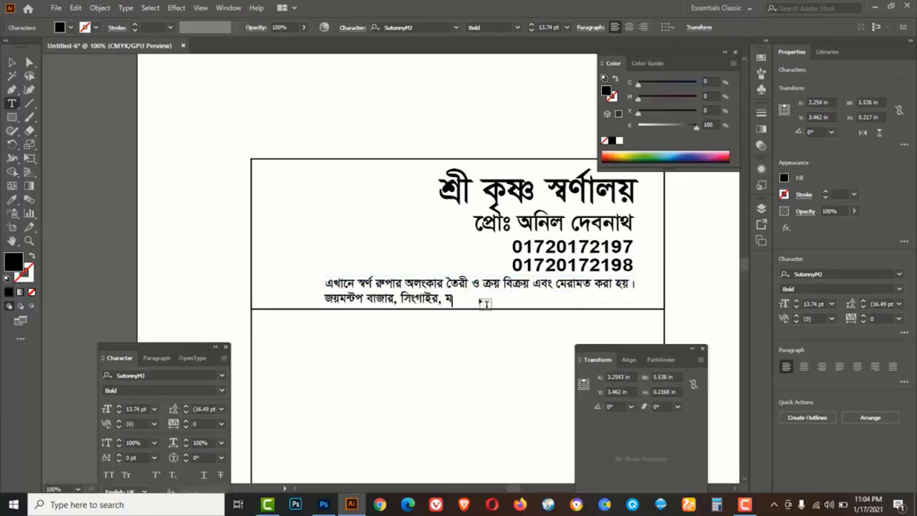
type("ানিকগঞ্জ, ঢাকা")
key("BackSpace")
key("BackSpace")
key("BackSpace")
key("BackSpace")
key("BackSpace")
type("ঢাকা")
key("BackSpace")
type(", বাংলা")
key("BackSpace")
key("BackSpace")
key("BackSpace")
key("BackSpace")
key("BackSpace")
key("BackSpace")
key("BackSpace")
key("BackSpace")
key("BackSpace")
key("BackSpace")
type("াকা")
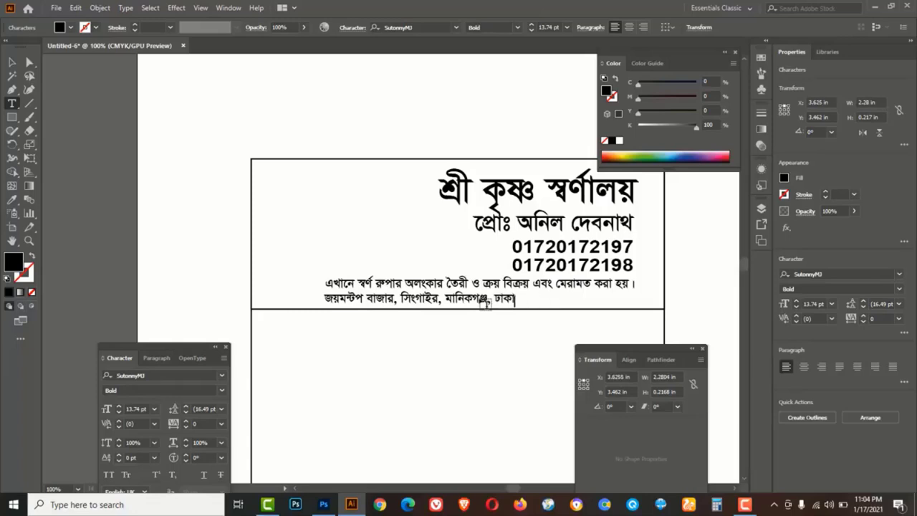
type(", বাংলাদেশ।")
left_click(11, 62)
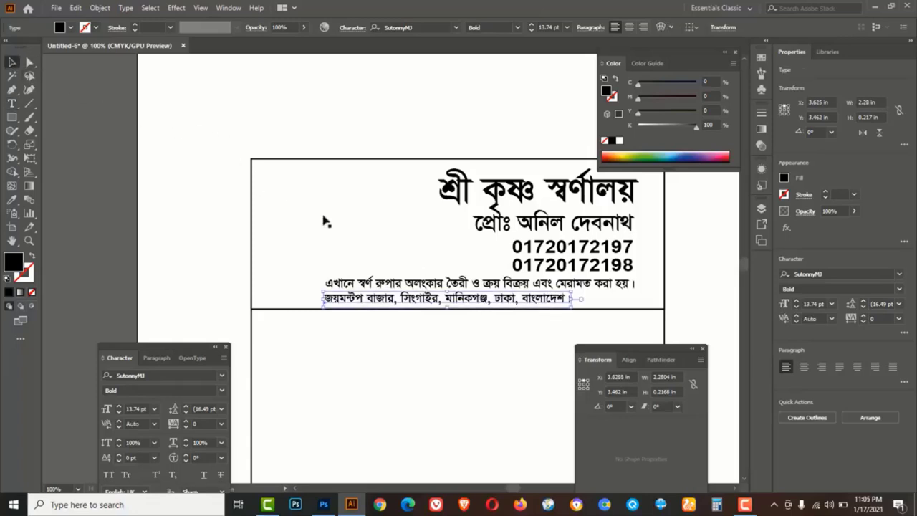
Right-align the address and proprietor lines, and shrink the phone numbers to 14.27 pt
left_click_drag(525, 300, 588, 305)
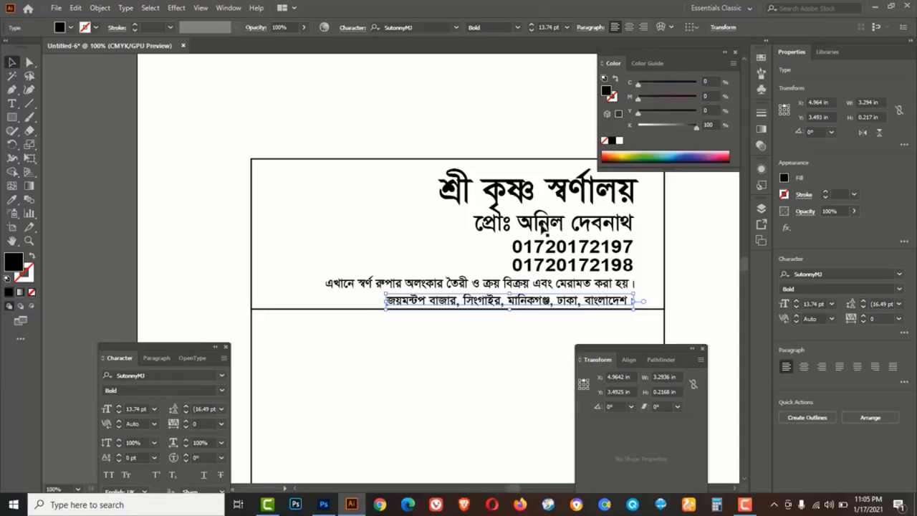
left_click(543, 228)
left_click_drag(473, 239, 487, 239)
left_click(521, 270)
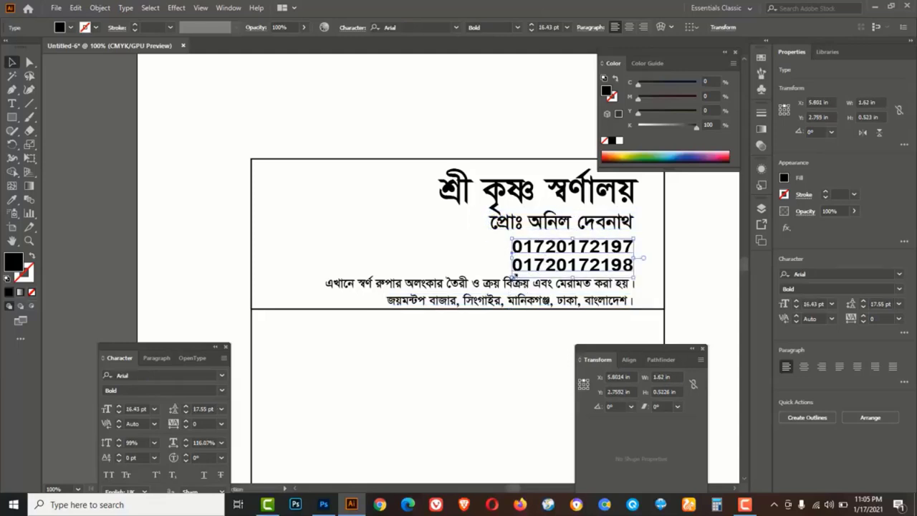
left_click_drag(513, 277, 551, 298)
Deselect, zoom to 150% on the blank area below the memo header, and reveal the shape tools
left_click(704, 312)
scroll(501, 350, "down", 3)
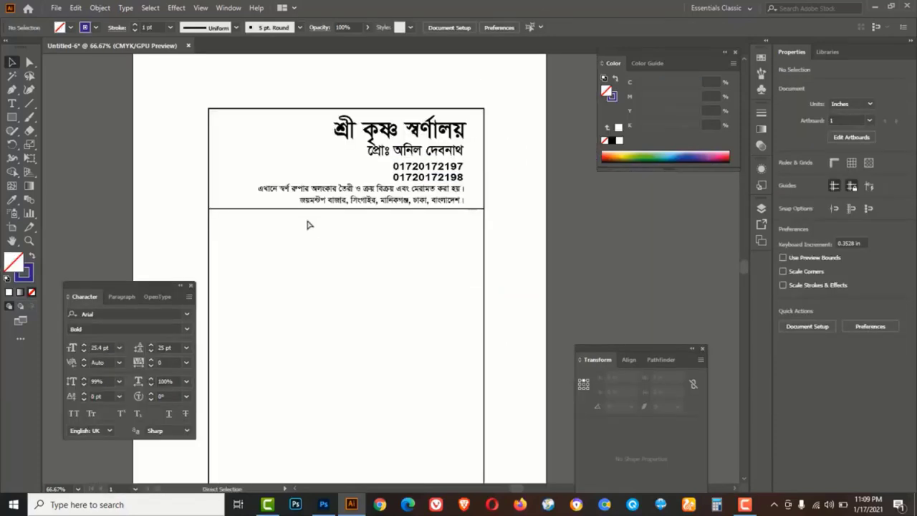
key("z")
left_click(307, 225)
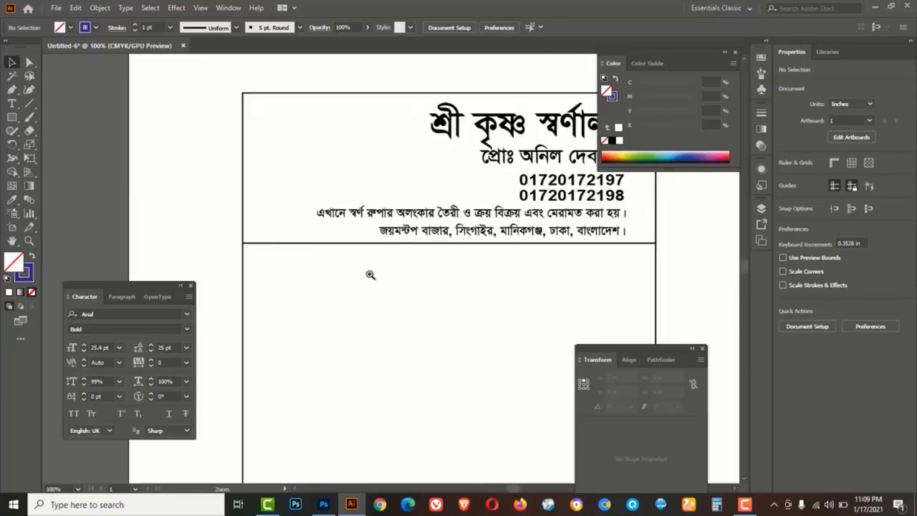
left_click(434, 288)
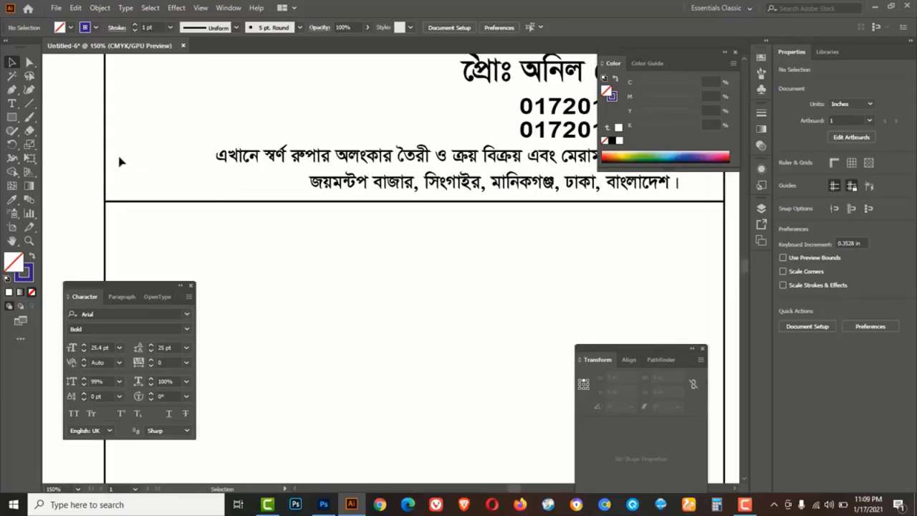
left_click(12, 118)
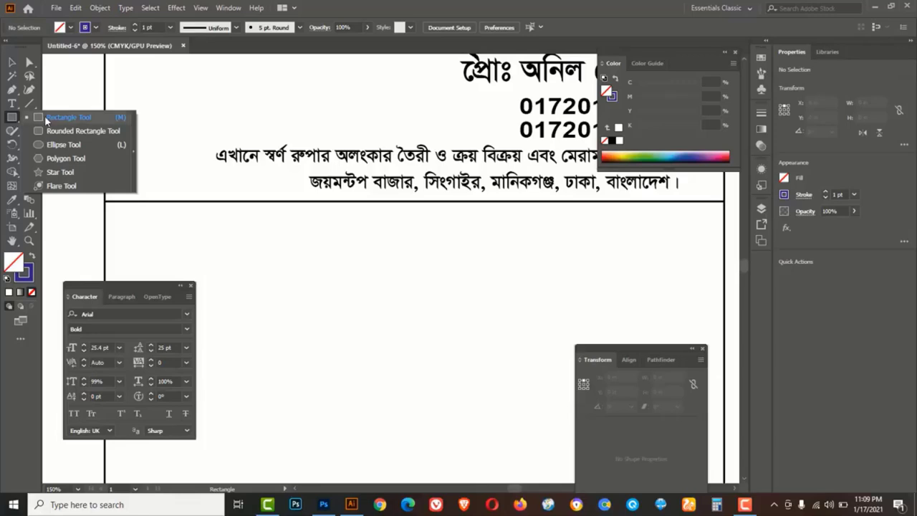
Draw a 0.9517 × 0.2952 in rectangle below the header and duplicate it to its right
left_click(68, 116)
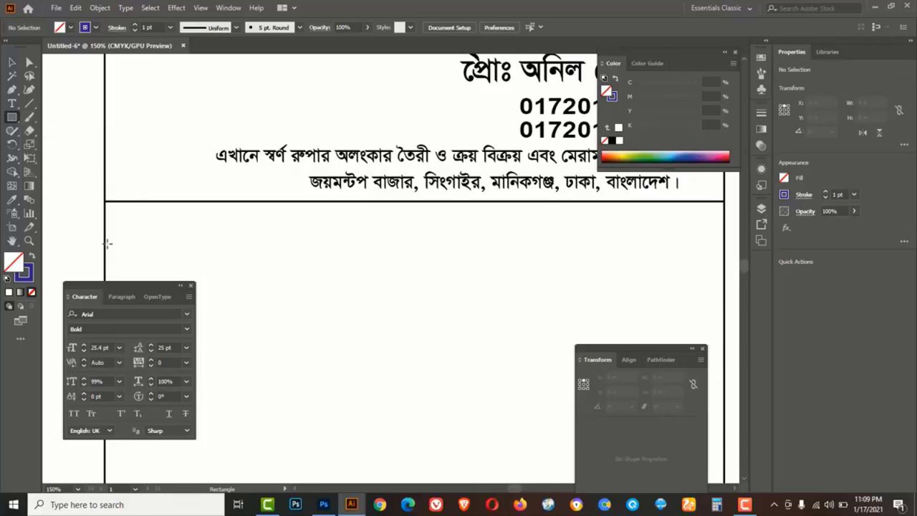
left_click_drag(149, 251, 232, 268)
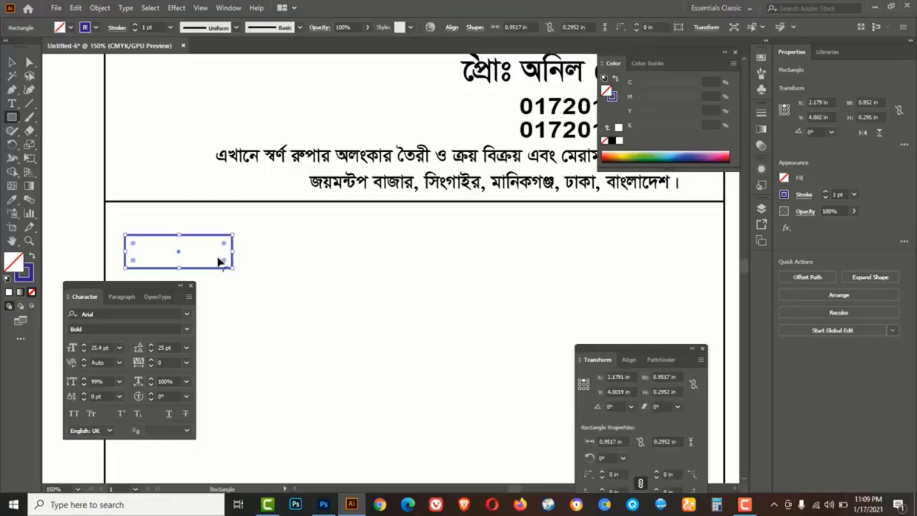
left_click(11, 63)
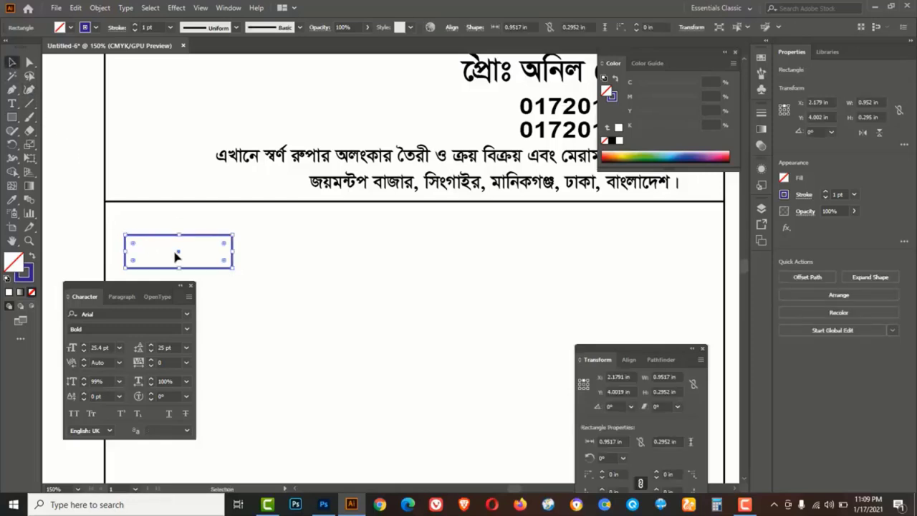
left_click_drag(178, 255, 296, 257)
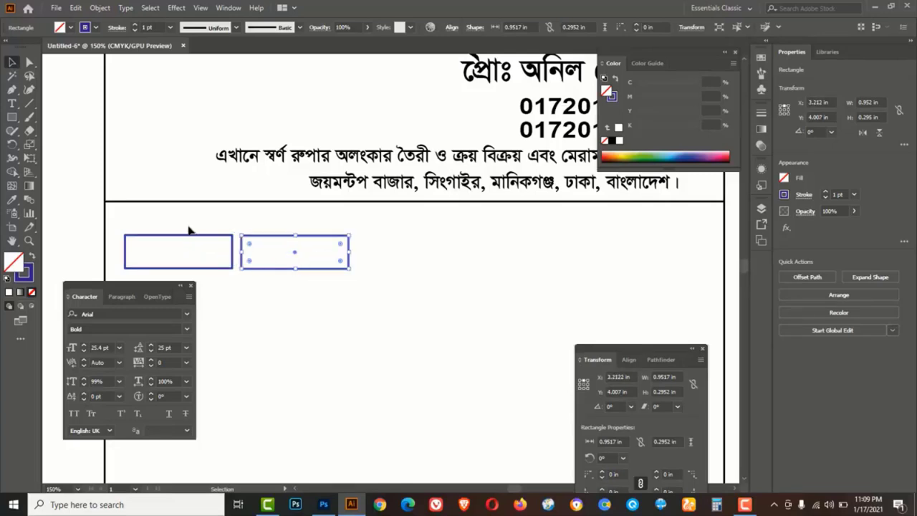
left_click(205, 261)
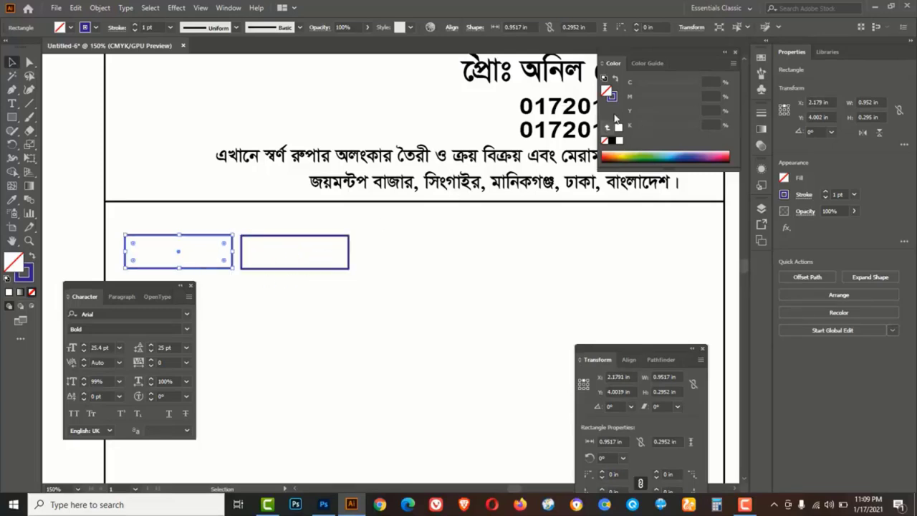
Fill the left rectangle dark blue
left_click(649, 150)
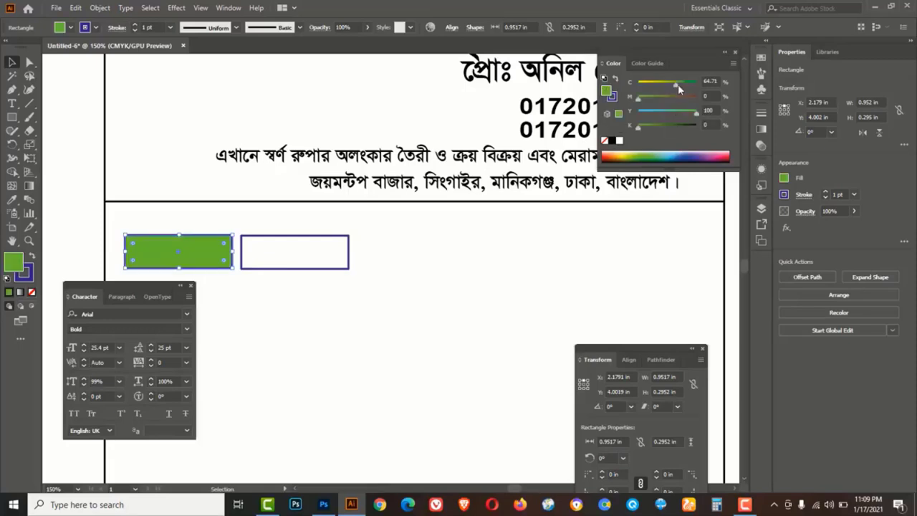
left_click_drag(677, 84, 608, 113)
left_click(175, 276)
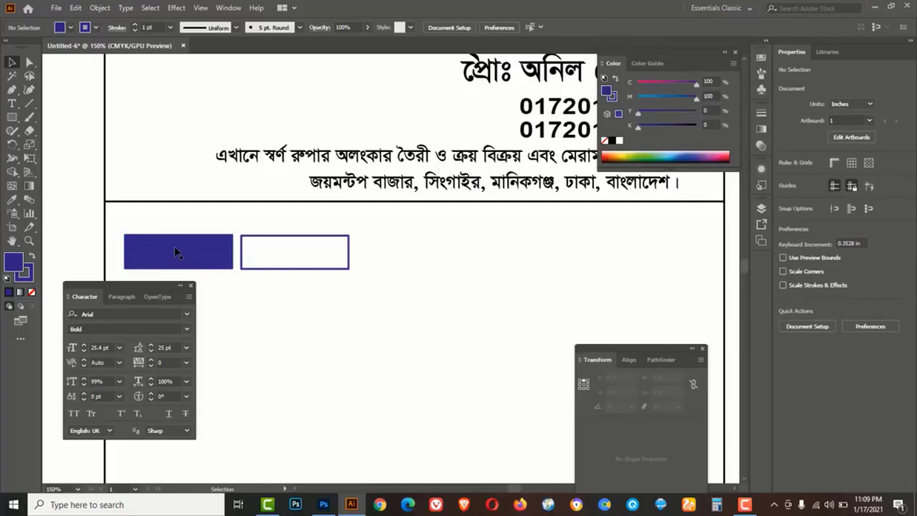
Copy a header line, retype it as white 'মেমো নং', and bring it in front of the blue box
left_click(366, 190)
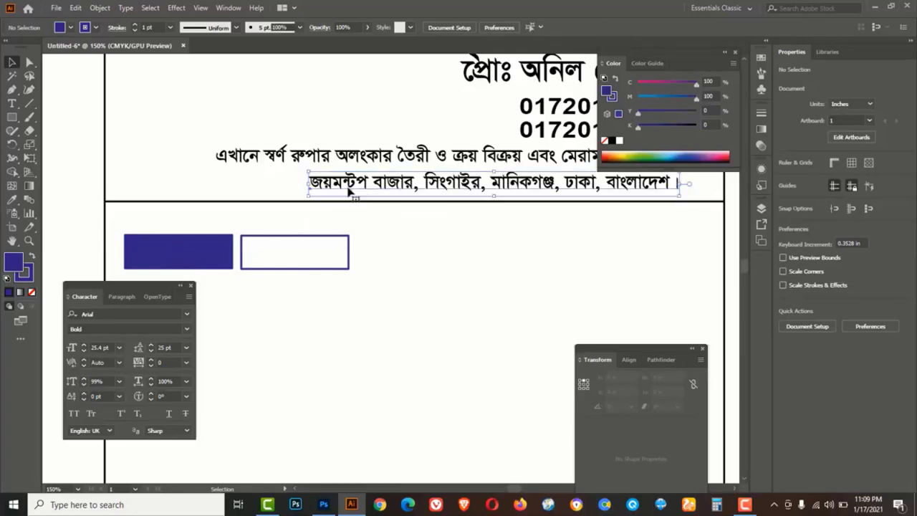
key("alt")
left_click_drag(384, 185, 354, 297)
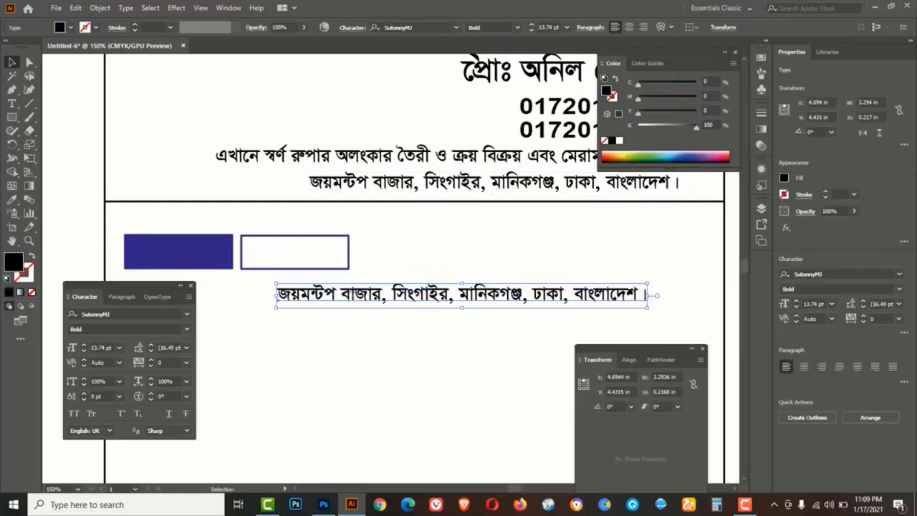
triple_click(358, 300)
type("মে")
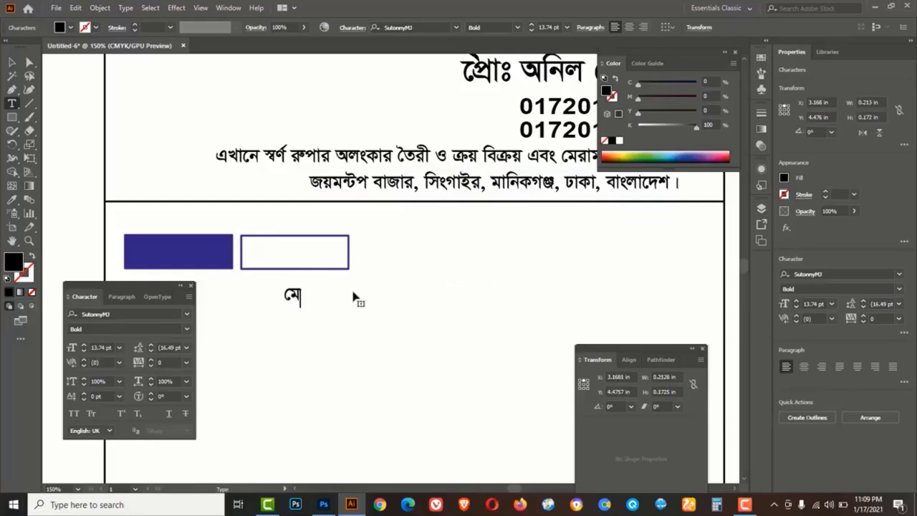
type("মো নং")
left_click(12, 63)
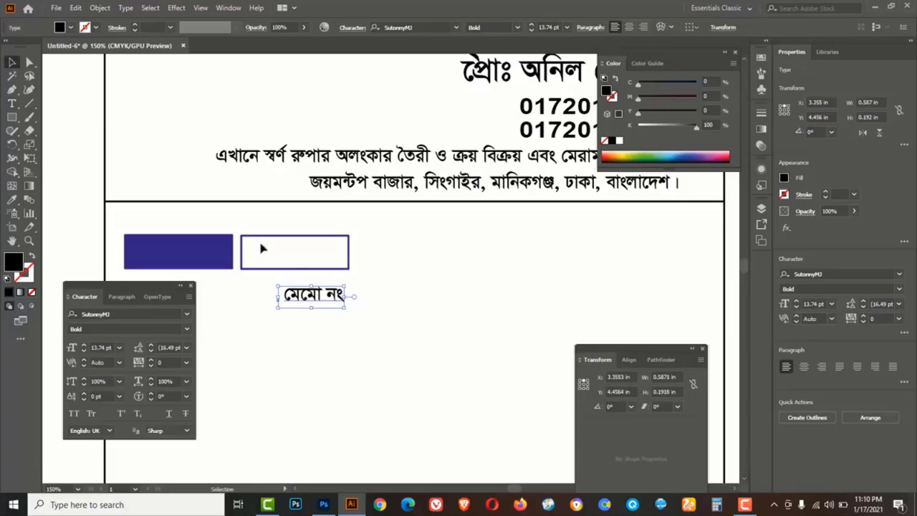
left_click_drag(296, 301, 164, 261)
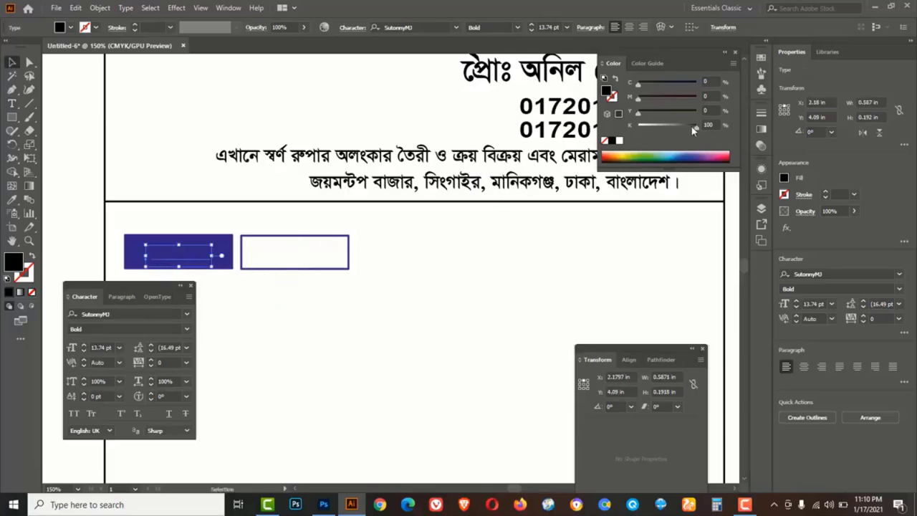
left_click_drag(693, 129, 636, 126)
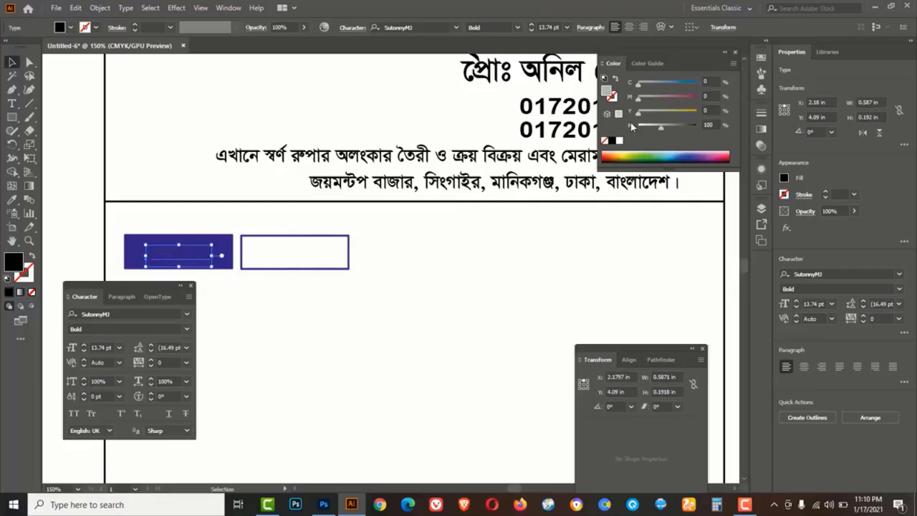
right_click(188, 262)
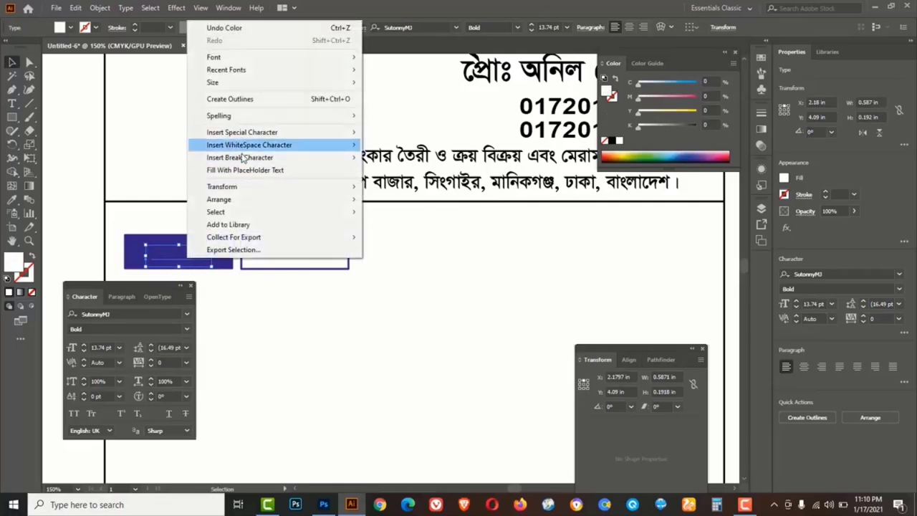
mouse_move(239, 200)
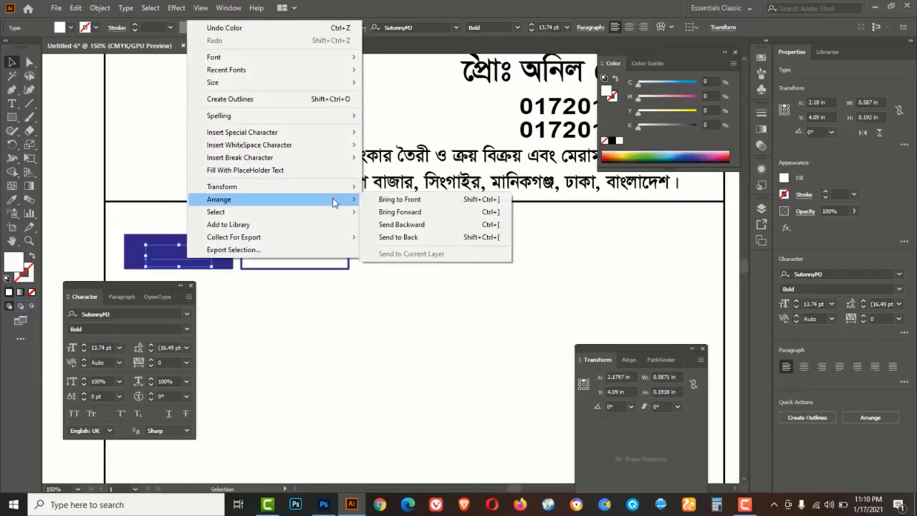
left_click(411, 203)
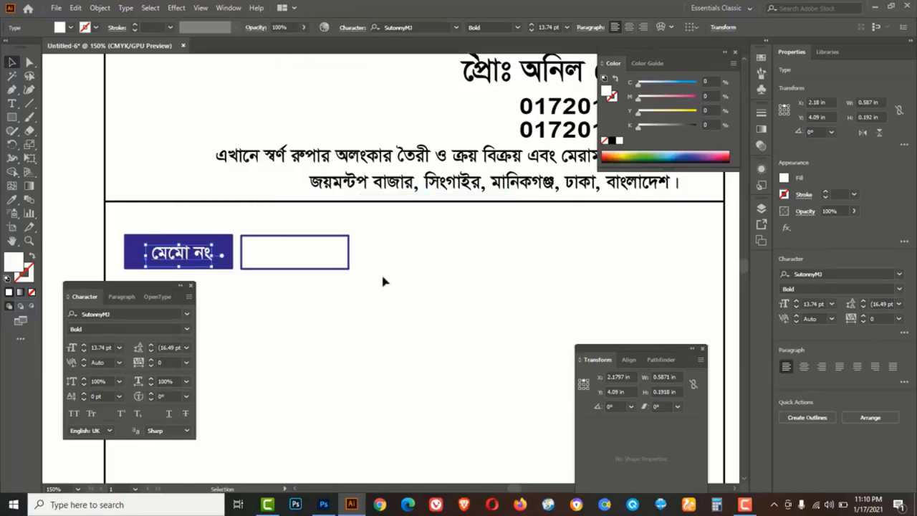
left_click(424, 287)
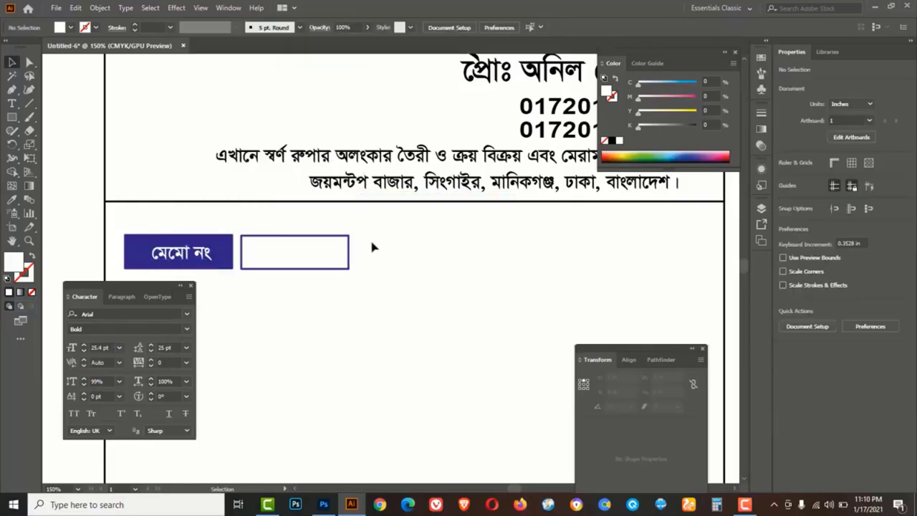
Duplicate the memo label row to the right and relabel it 'তারিখ'
left_click(159, 266)
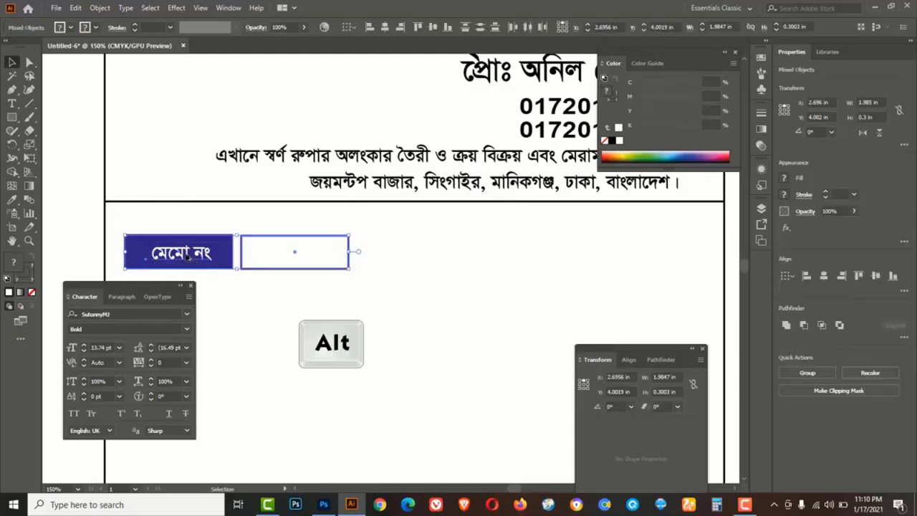
left_click_drag(190, 258, 515, 269)
left_click(487, 310)
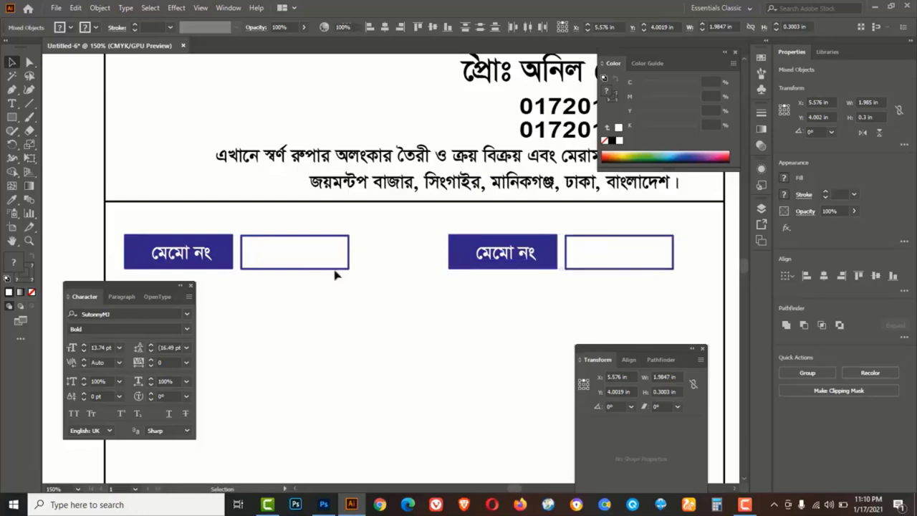
left_click(11, 105)
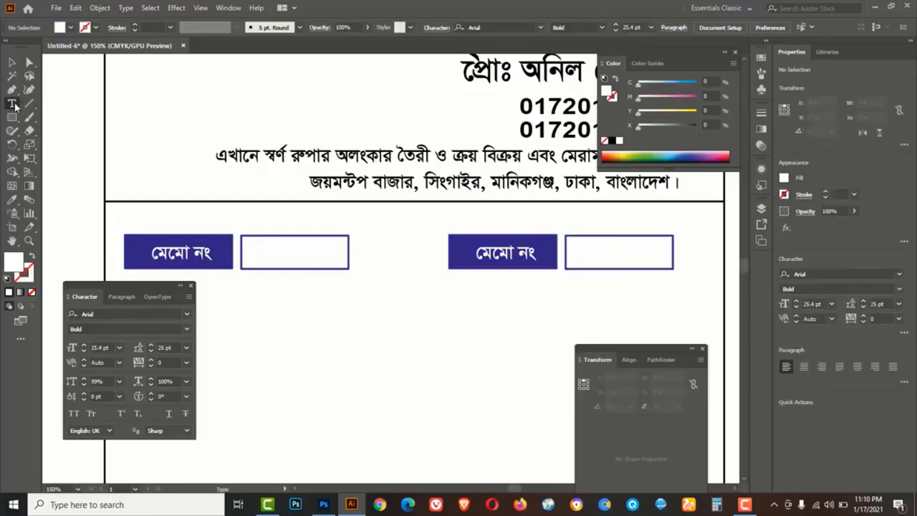
left_click(72, 106)
left_click(495, 253)
triple_click(494, 254)
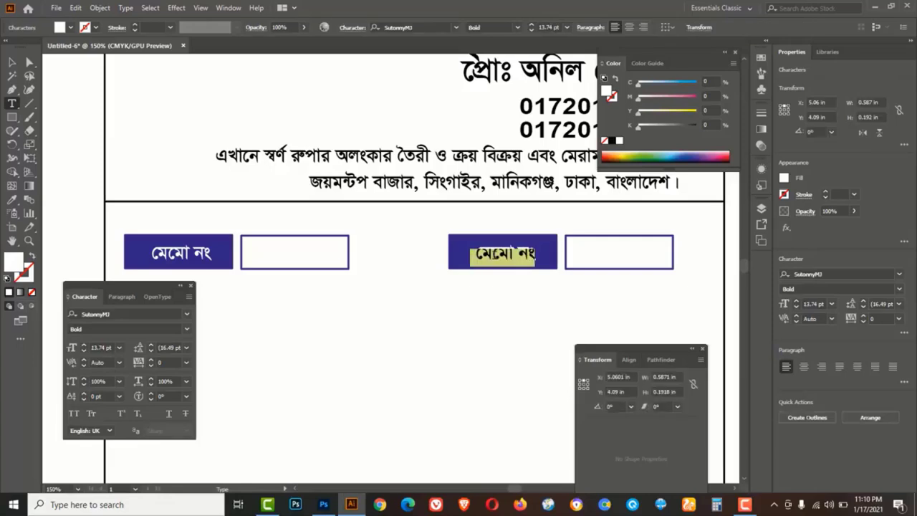
type("তারিখ ঃ")
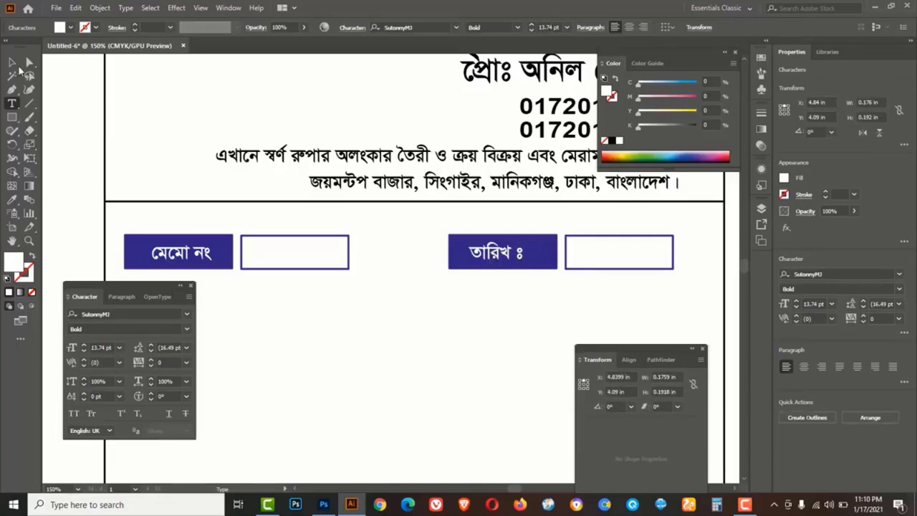
key("Escape")
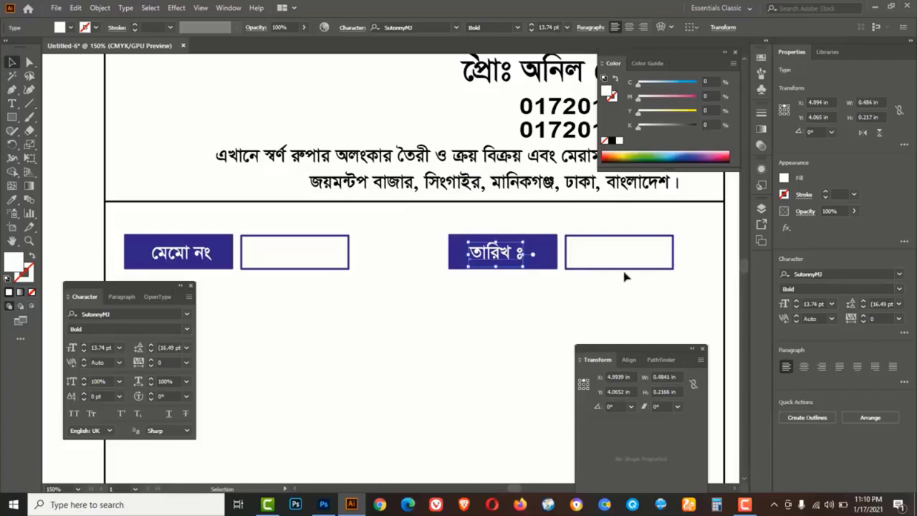
Turn the right box into three small date boxes, then zoom out to the whole artboard
left_click(666, 265)
left_click_drag(673, 253, 647, 254)
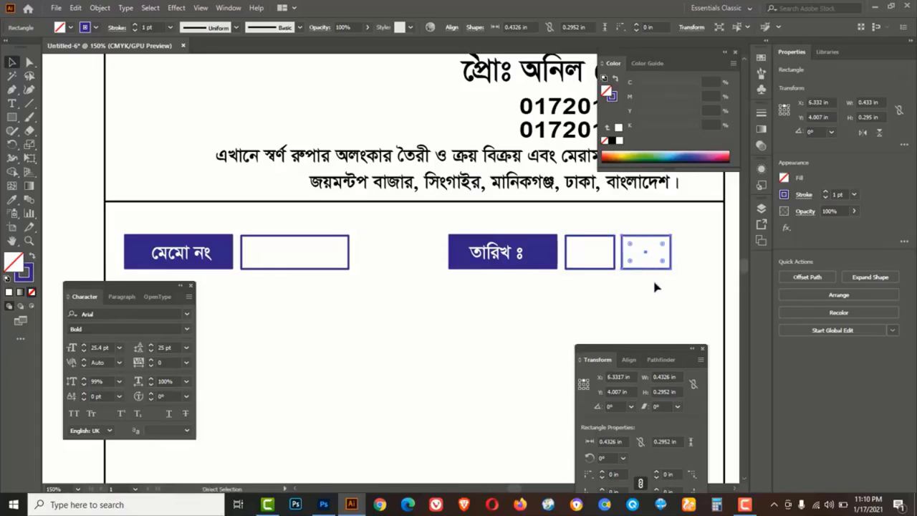
key("ctrl+d")
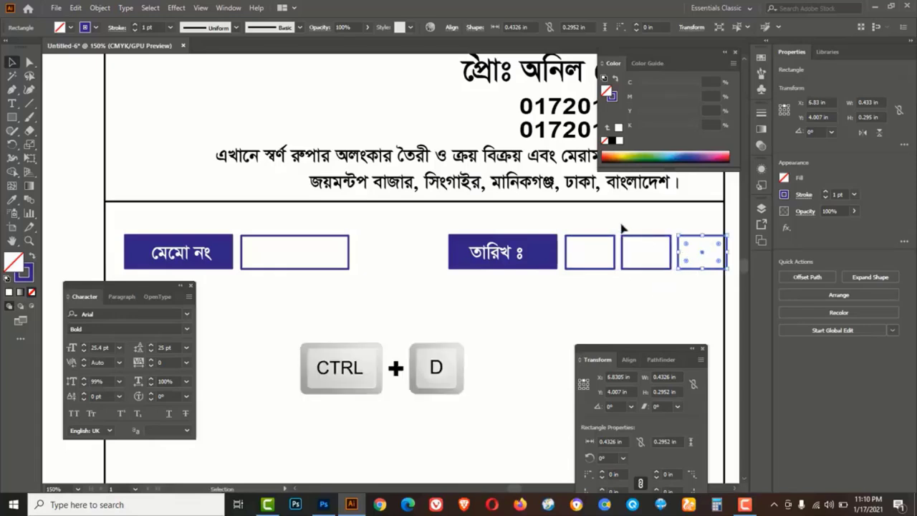
left_click_drag(598, 226, 697, 252)
left_click(613, 285)
key("z")
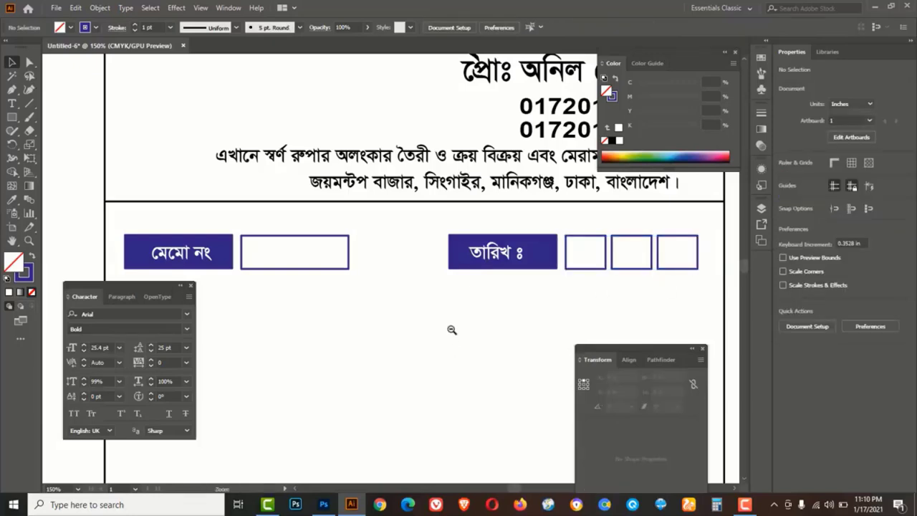
left_click(452, 329, "alt")
scroll(451, 332, "down", 2)
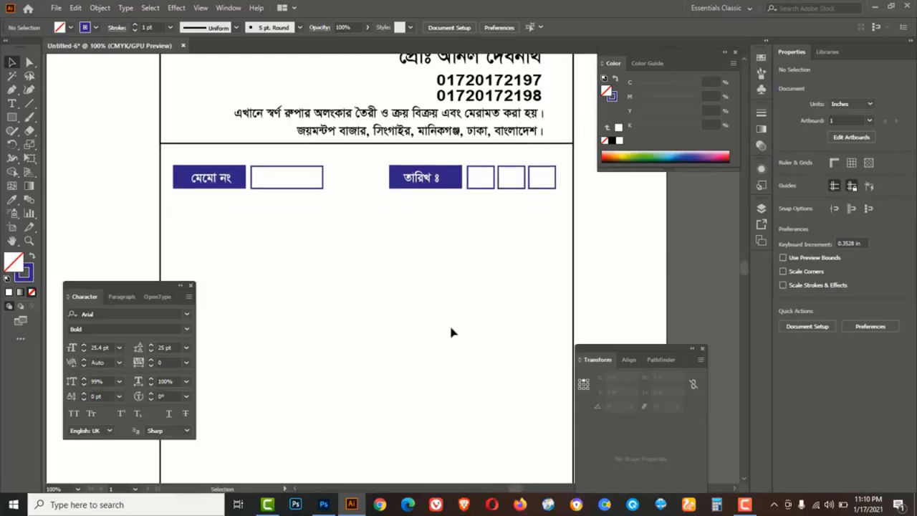
Change the তারিখ label fill to pink by dropping cyan to 0
left_click(453, 158)
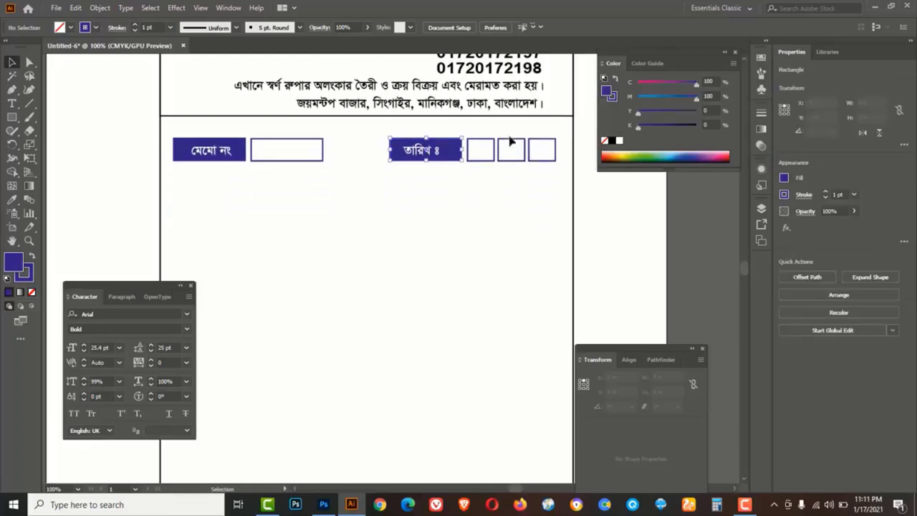
left_click_drag(670, 81, 616, 93)
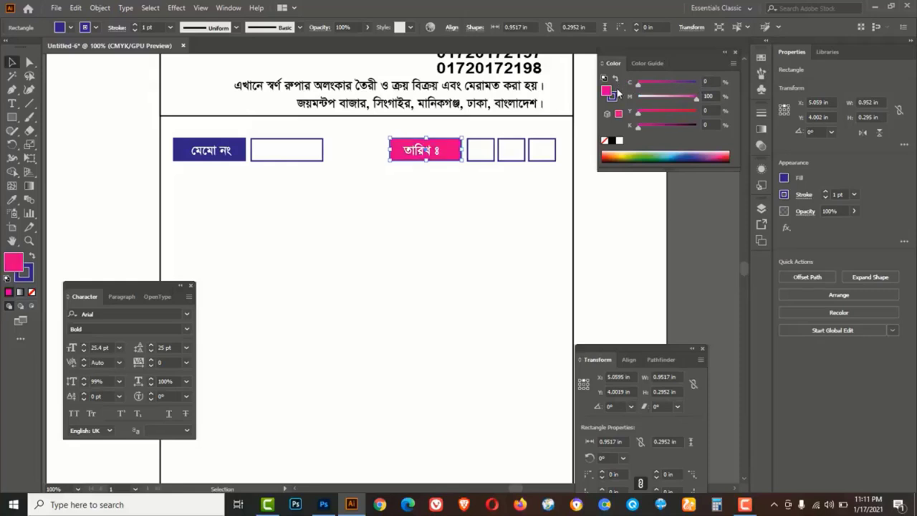
left_click(473, 201)
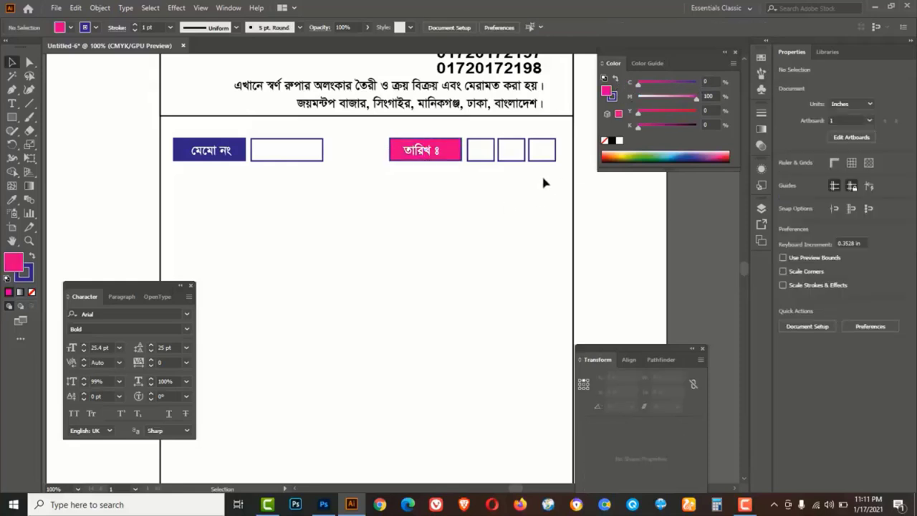
Give the three date boxes pink outlines
left_click_drag(482, 151, 471, 147)
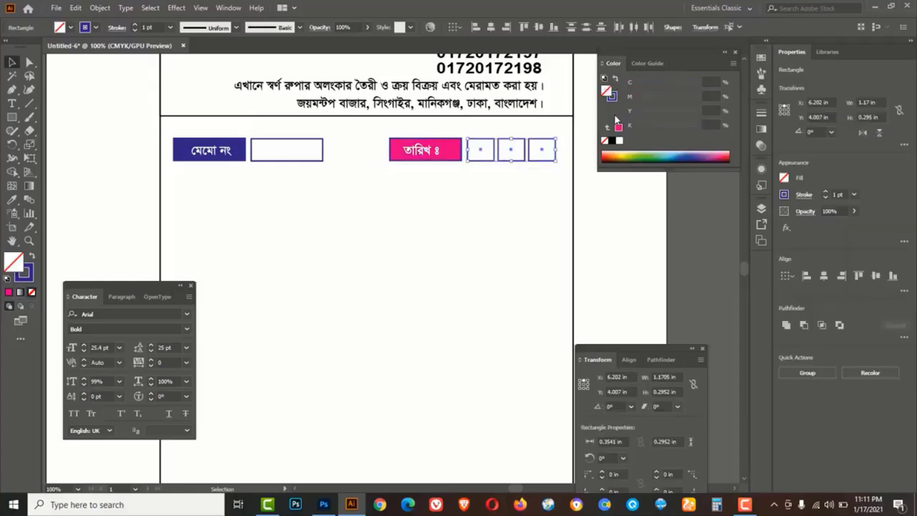
left_click(612, 97)
left_click_drag(696, 86, 604, 103)
left_click(456, 220)
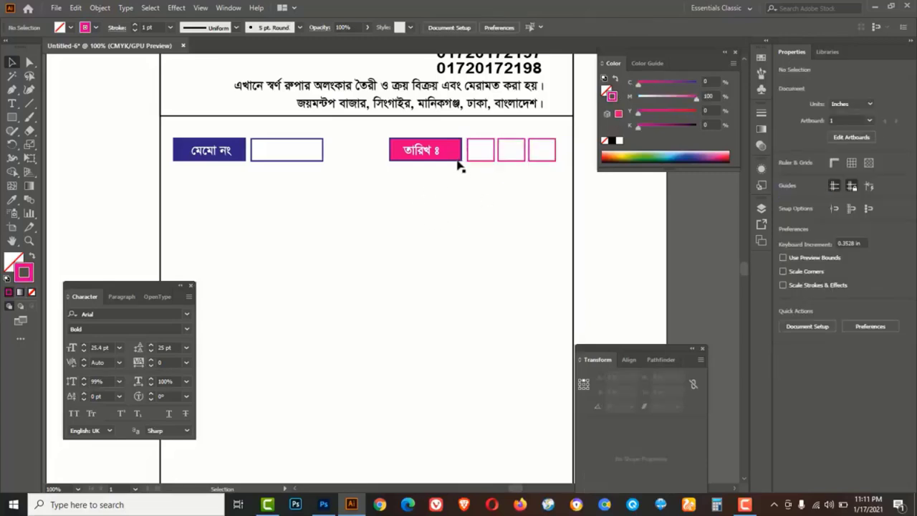
Remove the outline from the pink তারিখ label
left_click(457, 158)
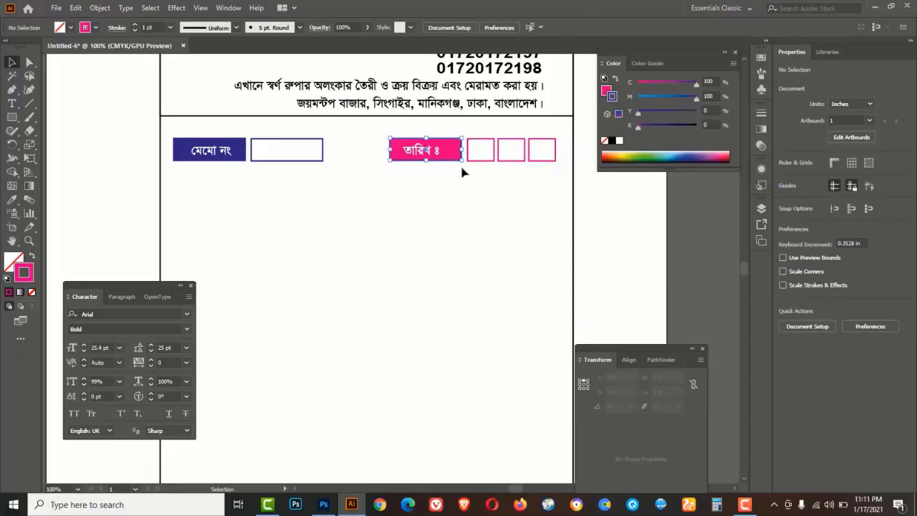
left_click(603, 140)
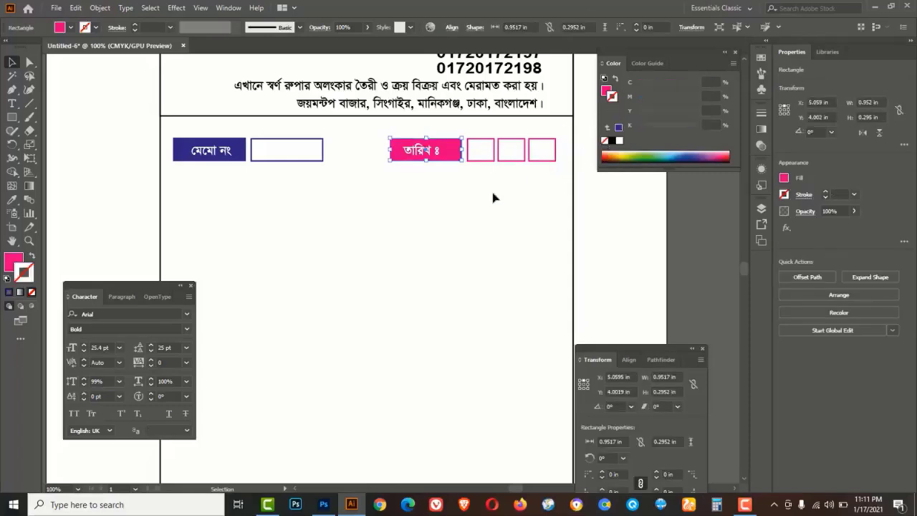
left_click(401, 227)
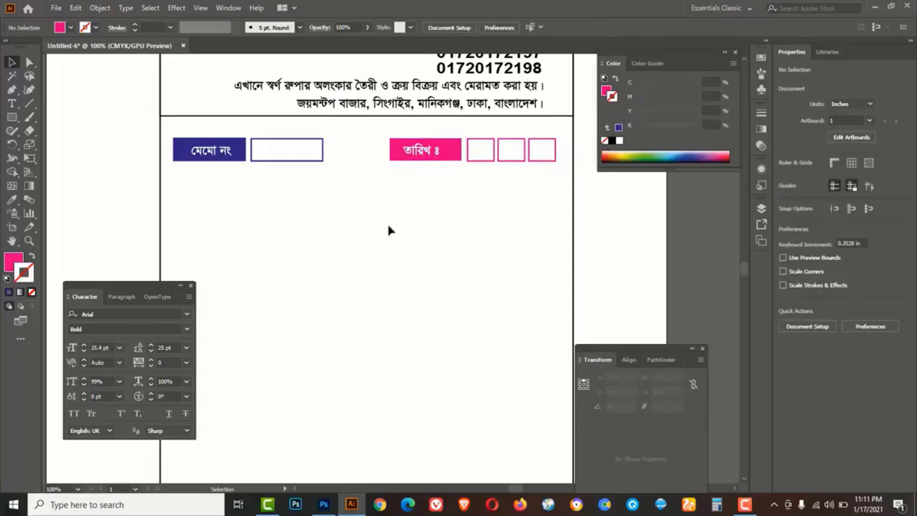
Duplicate the memo label and box straight down and relabel the copy 'নাম ঃ'
left_click_drag(192, 146, 209, 193)
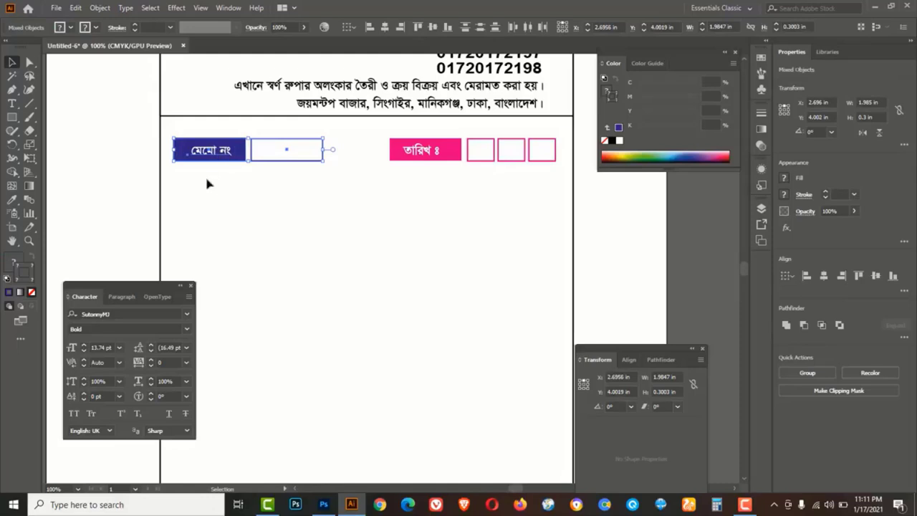
left_click_drag(216, 158, 215, 214)
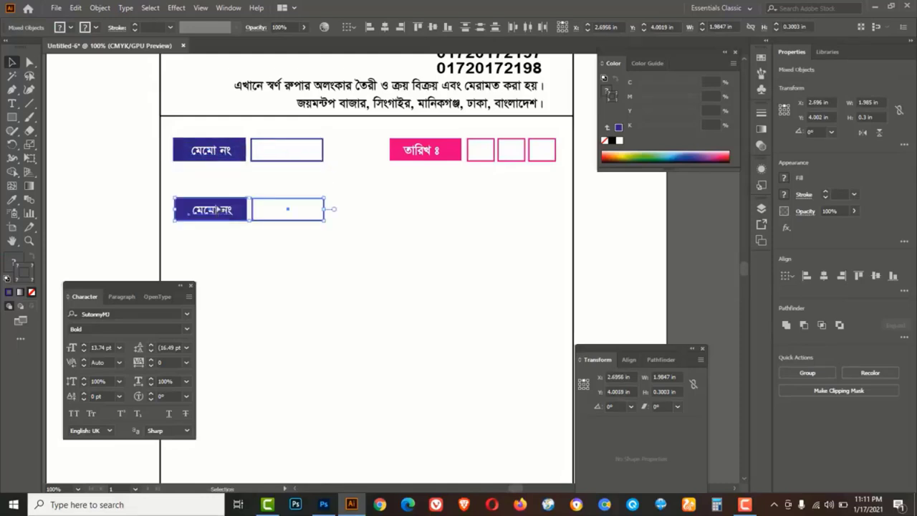
key("ctrl+z")
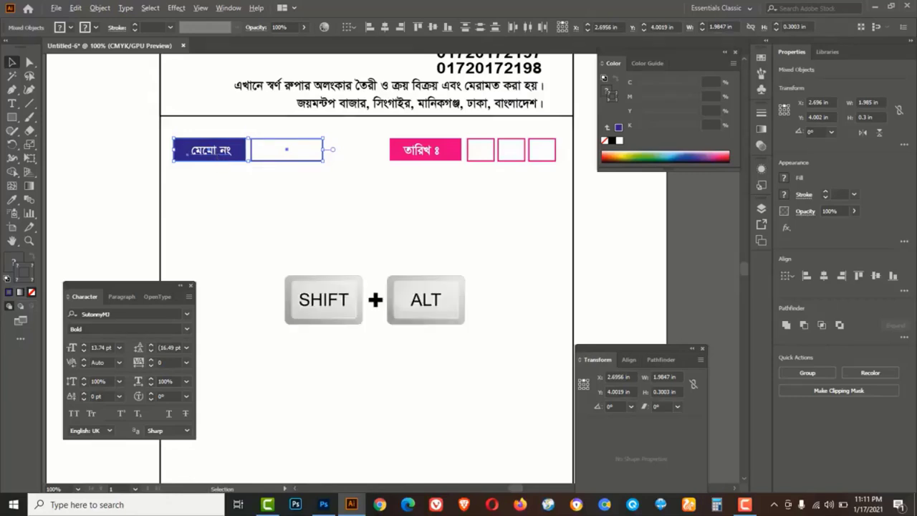
left_click_drag(218, 156, 218, 192)
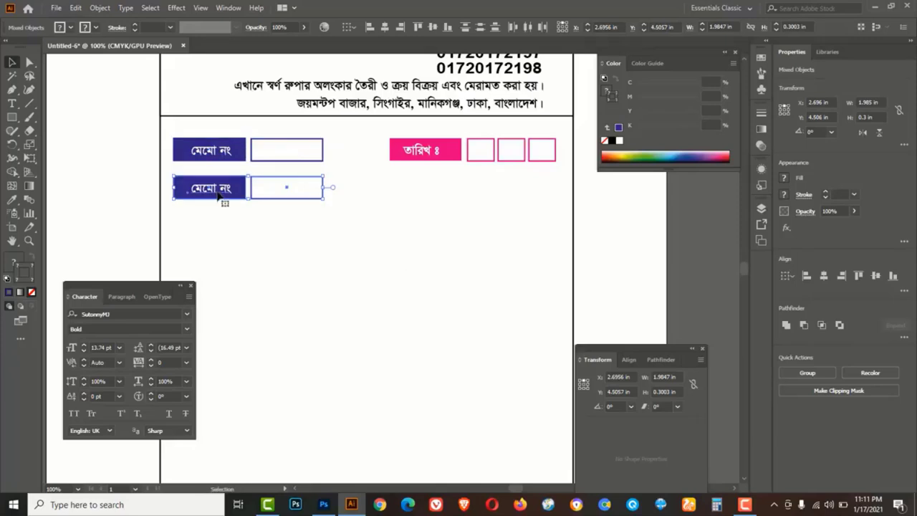
left_click(224, 213)
triple_click(217, 188)
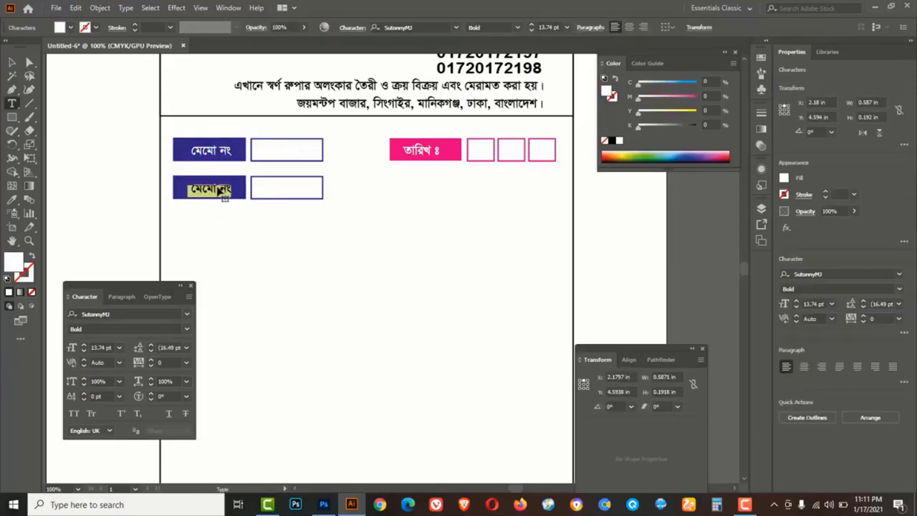
type("নাম")
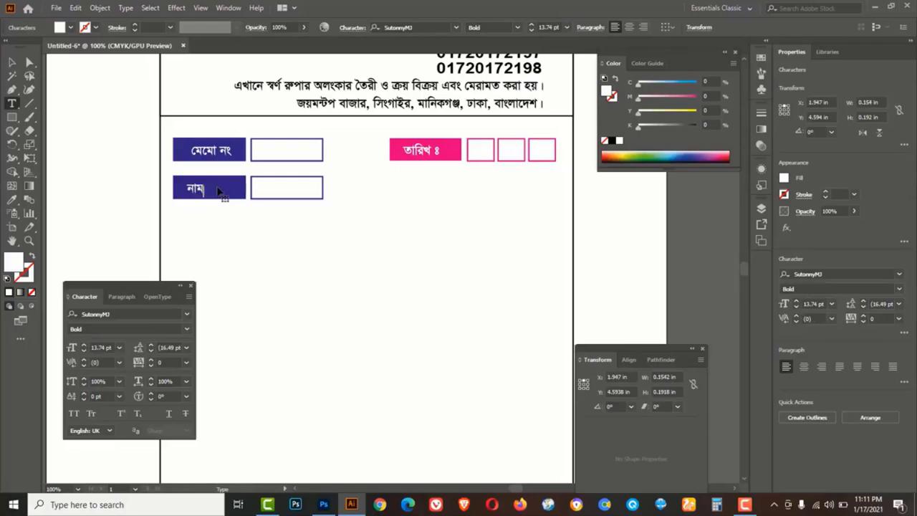
type(" ঃ")
left_click(15, 63)
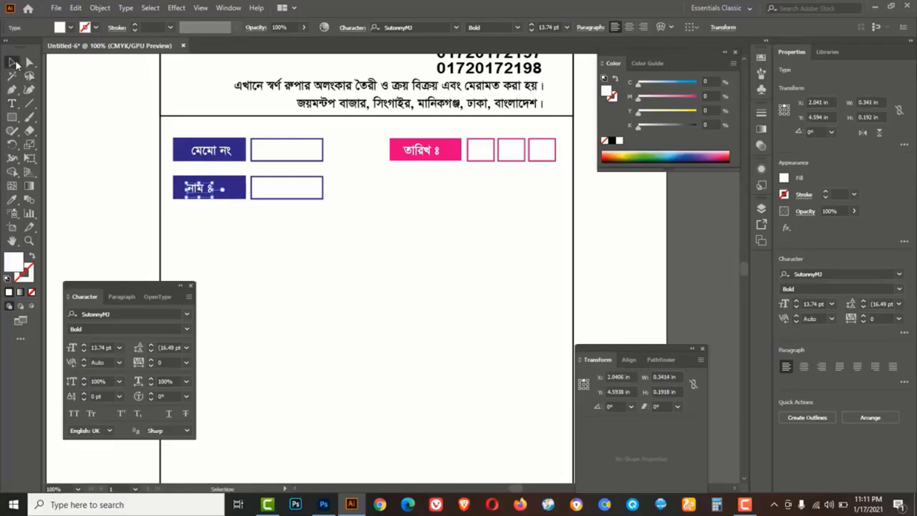
Widen the box beside নাম ঃ to 2.402 in
left_click(321, 190)
left_click_drag(324, 187, 432, 187)
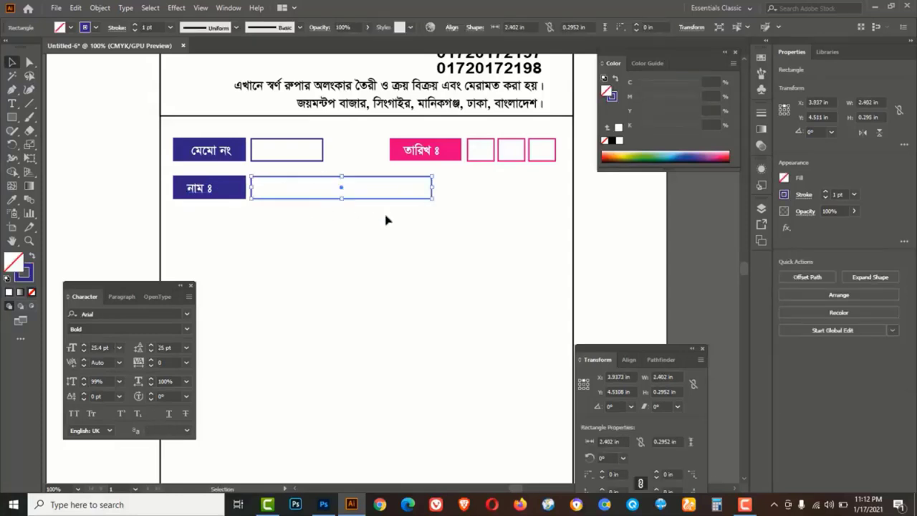
left_click(203, 191, "shift")
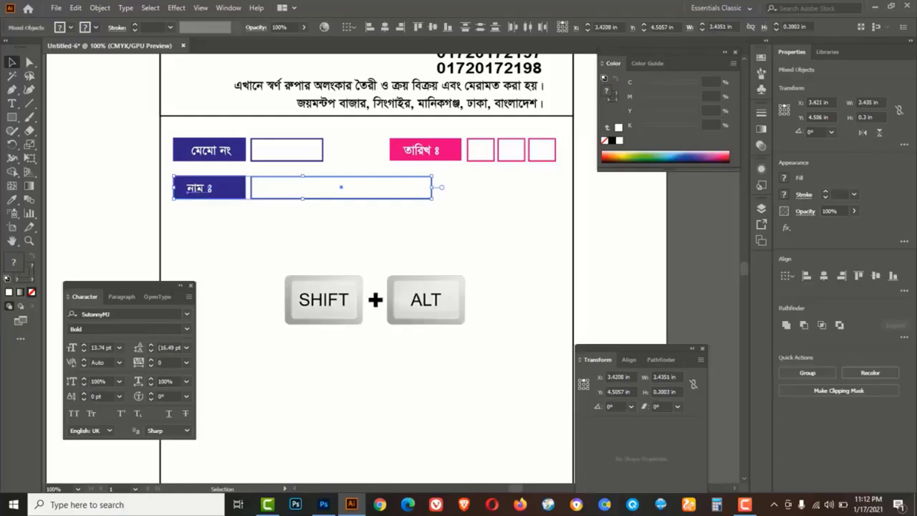
Copy the name row to the right and relabel it 'মোবাইল ঃ'
left_click_drag(197, 190, 463, 193)
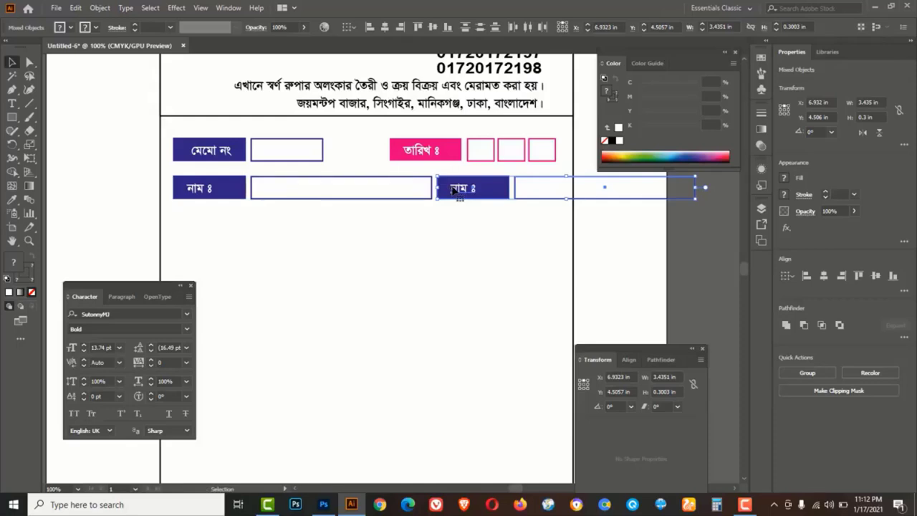
double_click(455, 188)
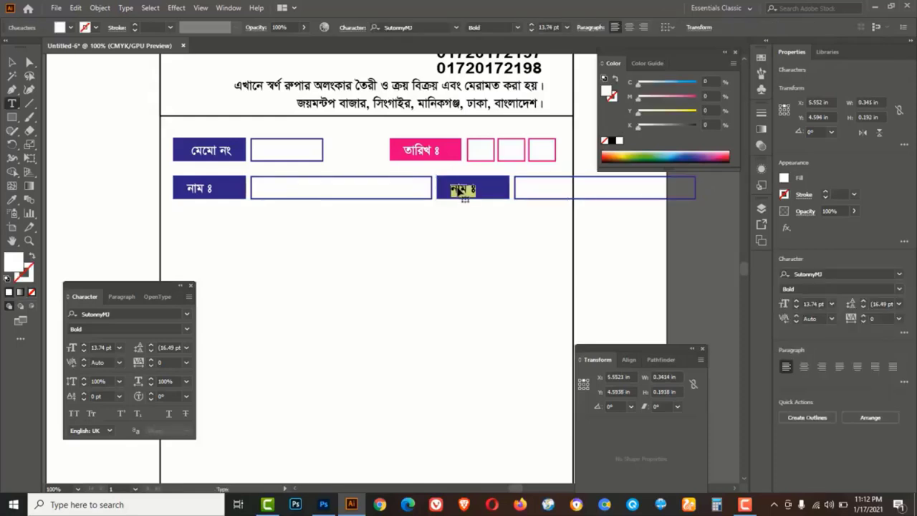
type("মোবাইল ঃ")
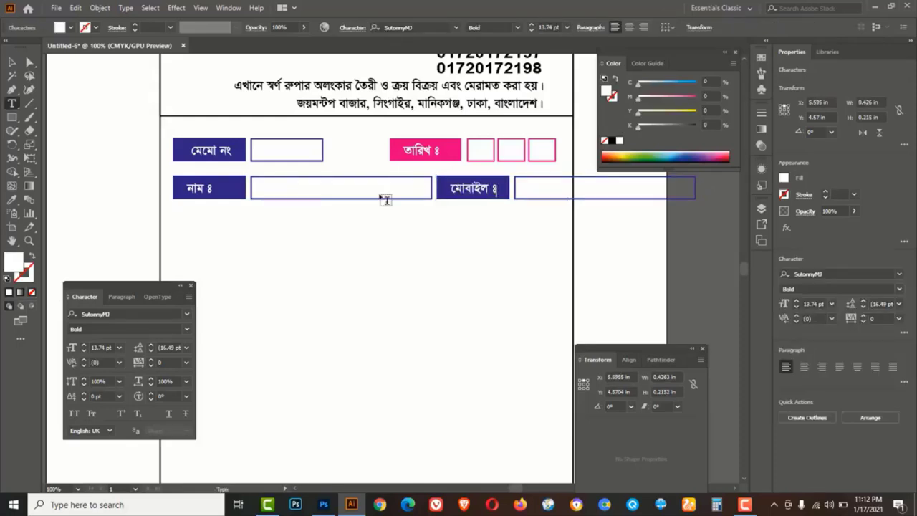
key("Escape")
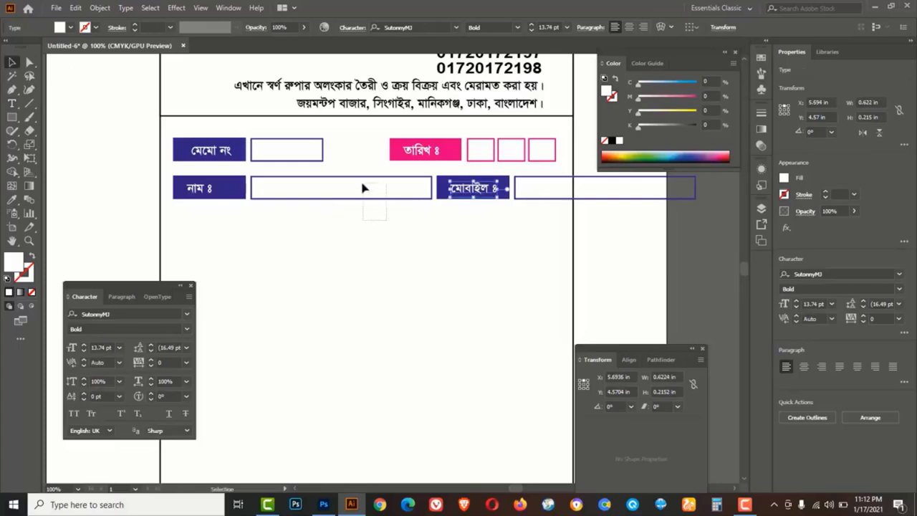
Resize the name and mobile boxes and shift the mobile field so both fit inside the border
left_click(432, 190)
left_click_drag(432, 188, 390, 188)
left_click(358, 242)
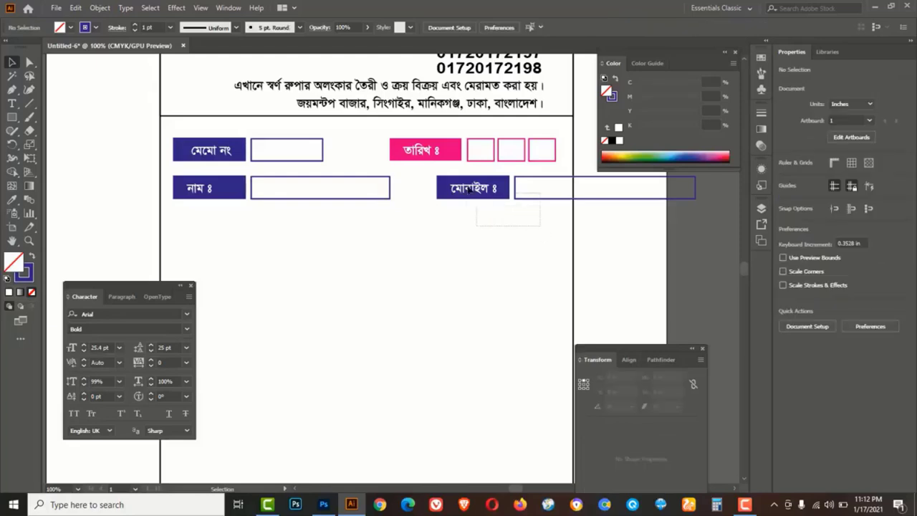
left_click_drag(544, 237, 434, 192)
left_click(640, 199)
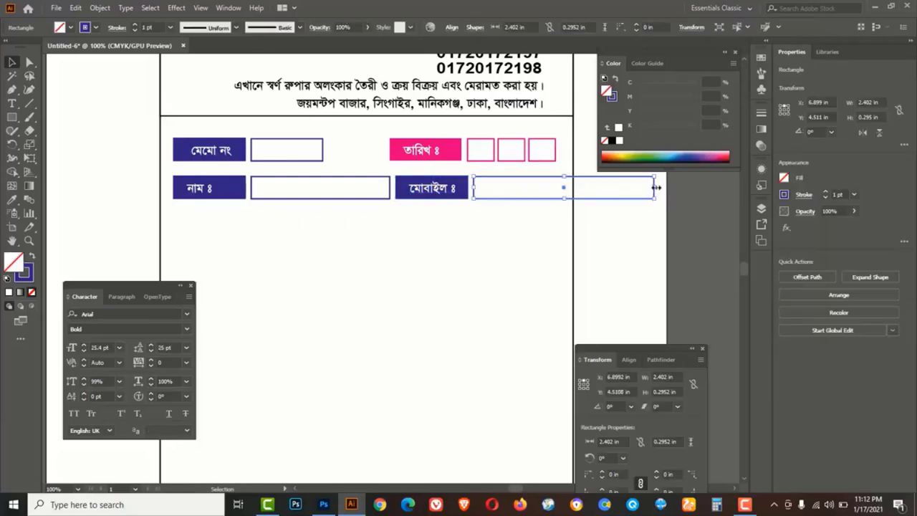
left_click_drag(654, 188, 559, 184)
left_click(343, 189)
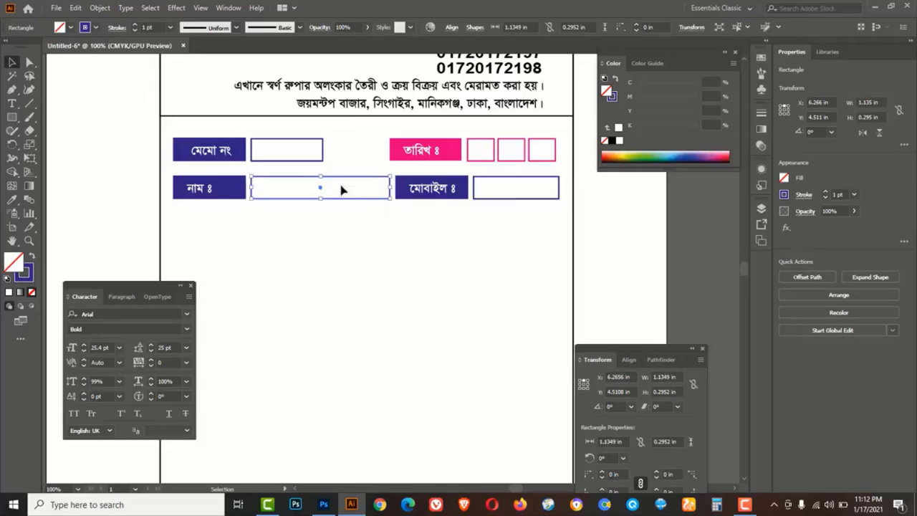
left_click_drag(390, 188, 377, 187)
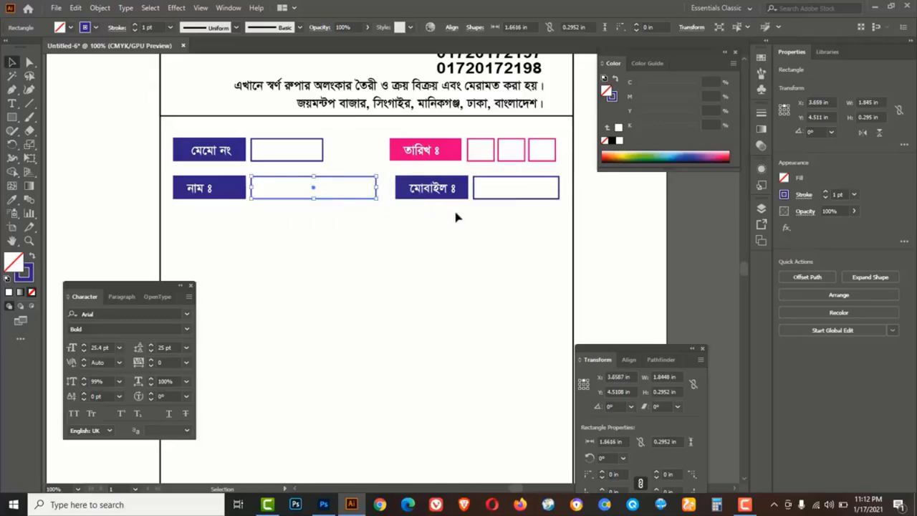
left_click_drag(441, 199, 424, 192)
left_click(558, 219)
left_click(552, 188)
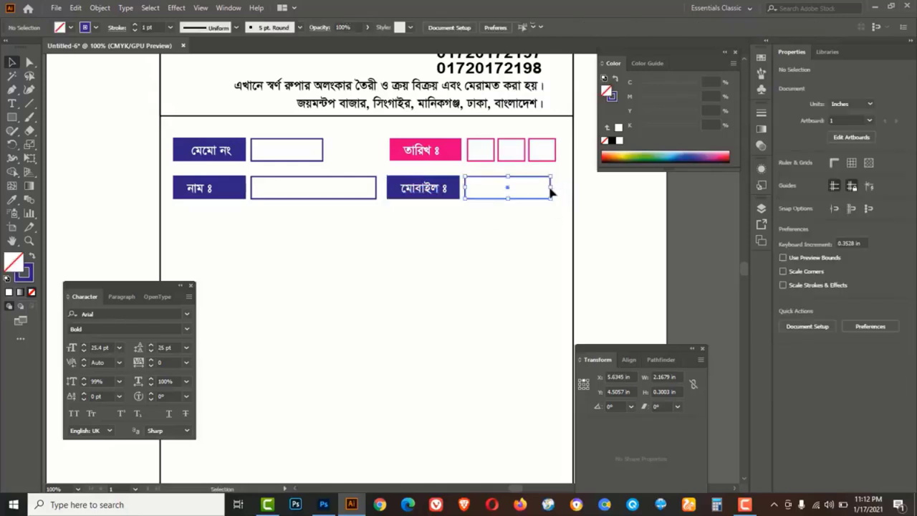
left_click_drag(553, 188, 560, 188)
left_click(521, 236)
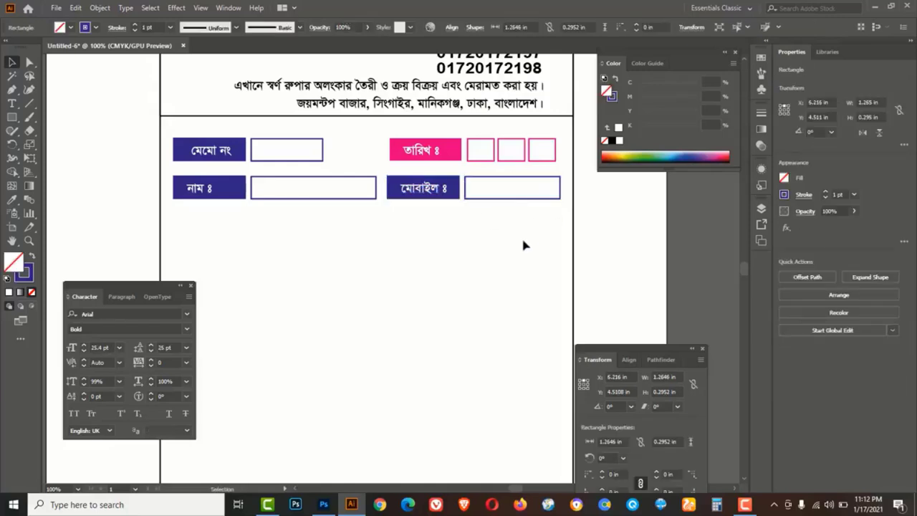
Recolour the নাম ঃ label's fill and remove its outline
left_click(235, 195)
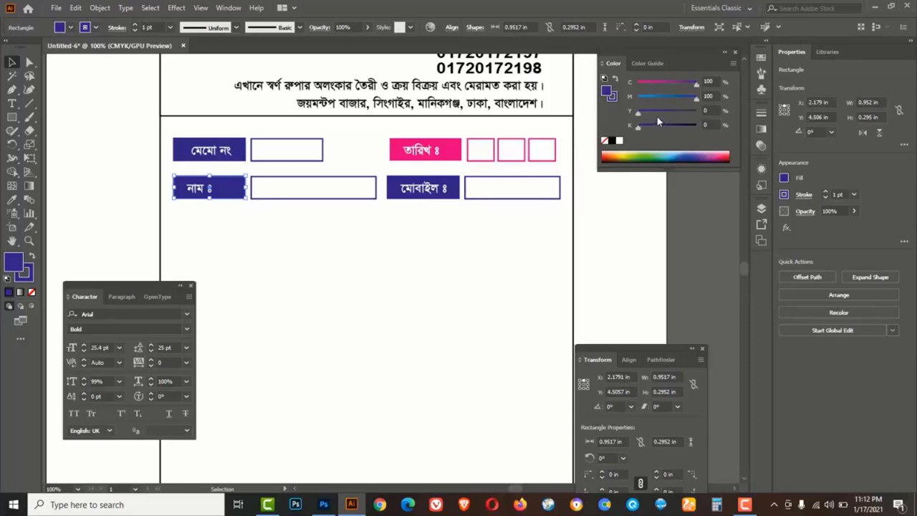
left_click_drag(695, 100, 724, 112)
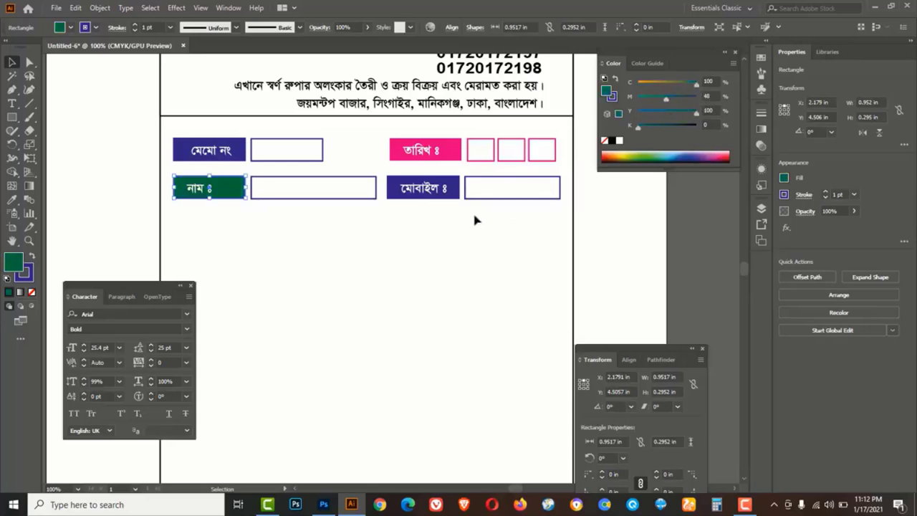
left_click(614, 97)
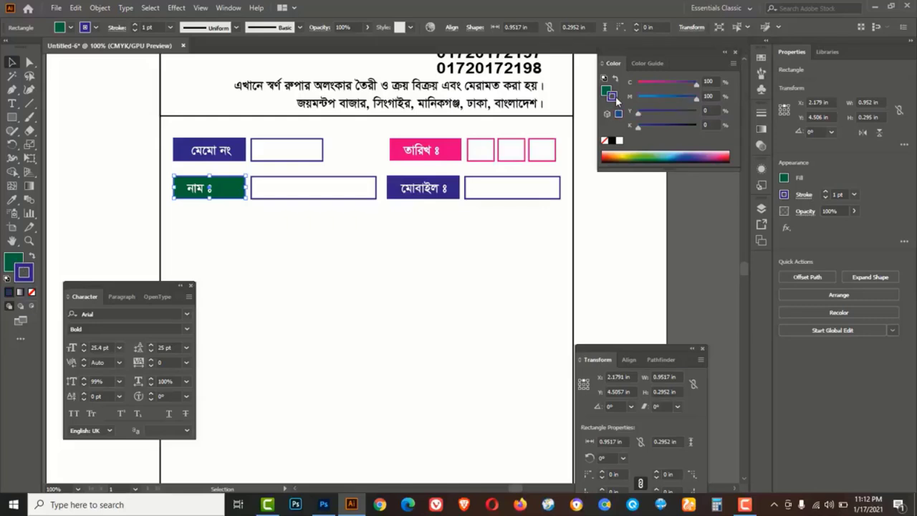
left_click(605, 142)
left_click(398, 251)
Give the name field box a green outline and duplicate the row beneath it
left_click_drag(355, 228, 327, 194)
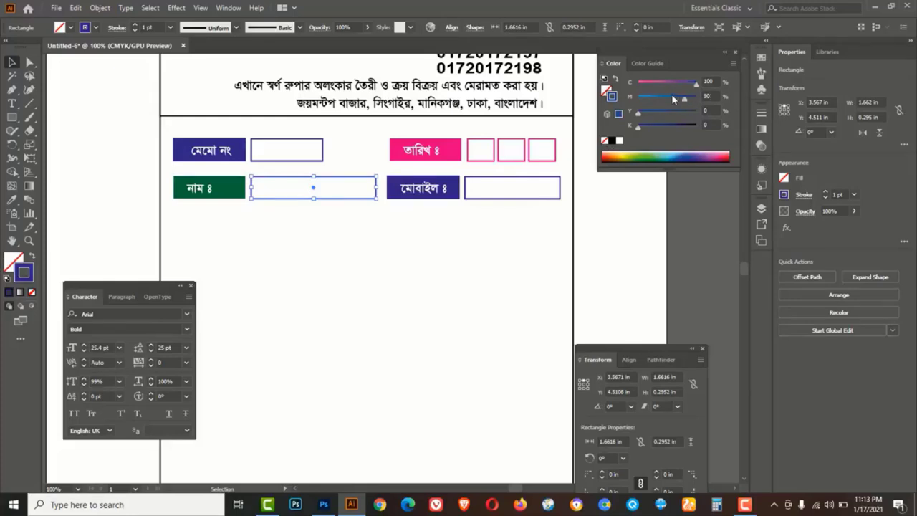
mouse_move(672, 95)
left_mouse_down()
mouse_move(662, 98)
mouse_move(707, 112)
left_mouse_up()
left_click(358, 256)
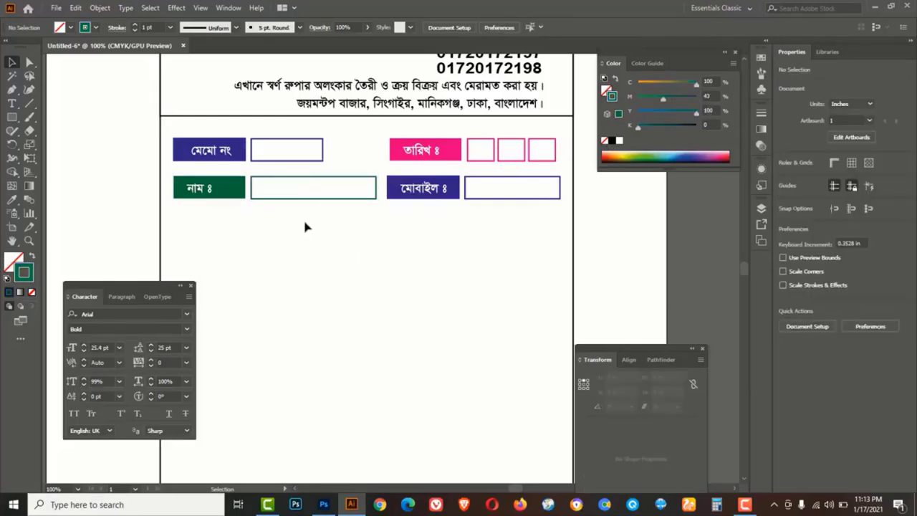
left_click_drag(304, 222, 201, 228)
left_click(322, 260)
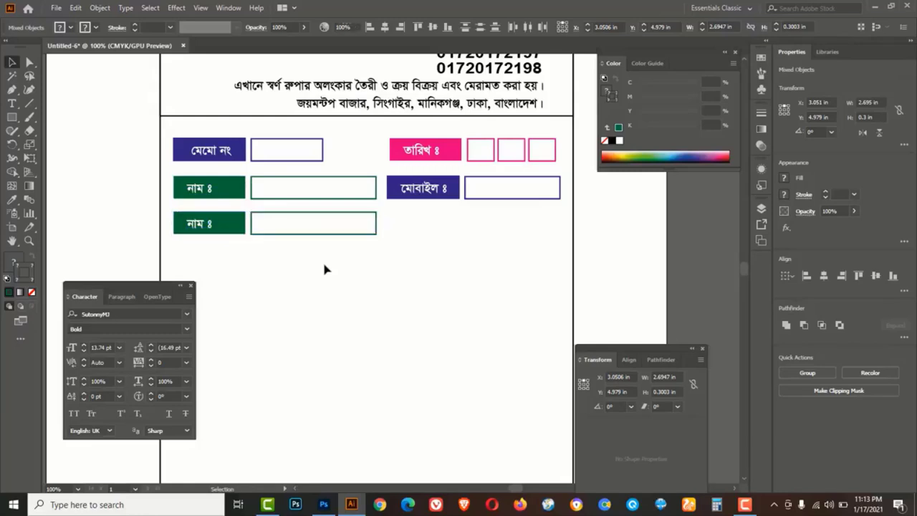
Stretch the third row's box across the page and relabel it 'ঠিকানা ঃ'
left_click(356, 227)
left_click_drag(375, 223, 562, 222)
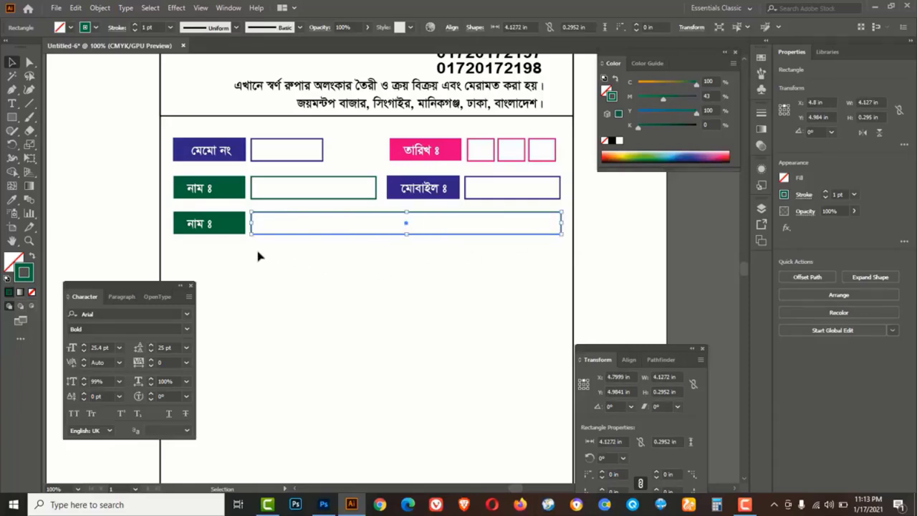
double_click(200, 228)
key("ctrl+a")
type("ি")
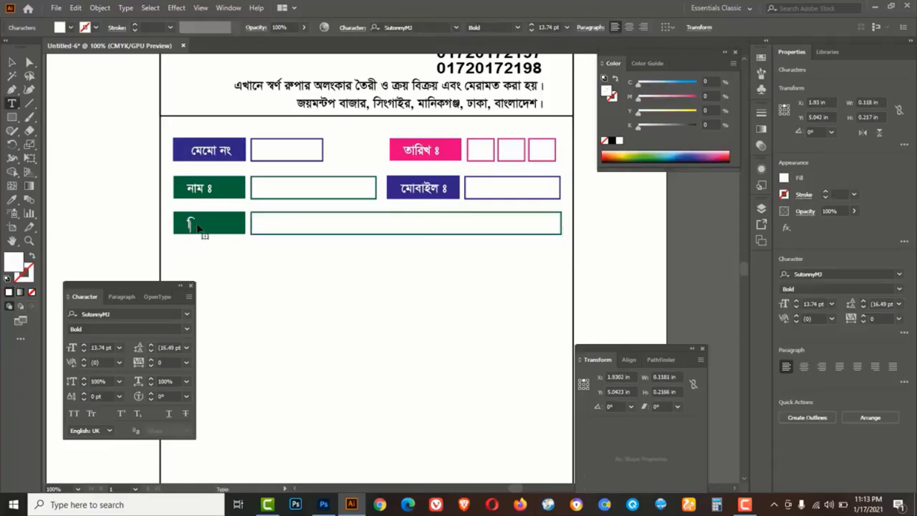
key("Escape")
Make the long address box outline pink
left_click_drag(304, 265, 282, 230)
left_click(615, 100)
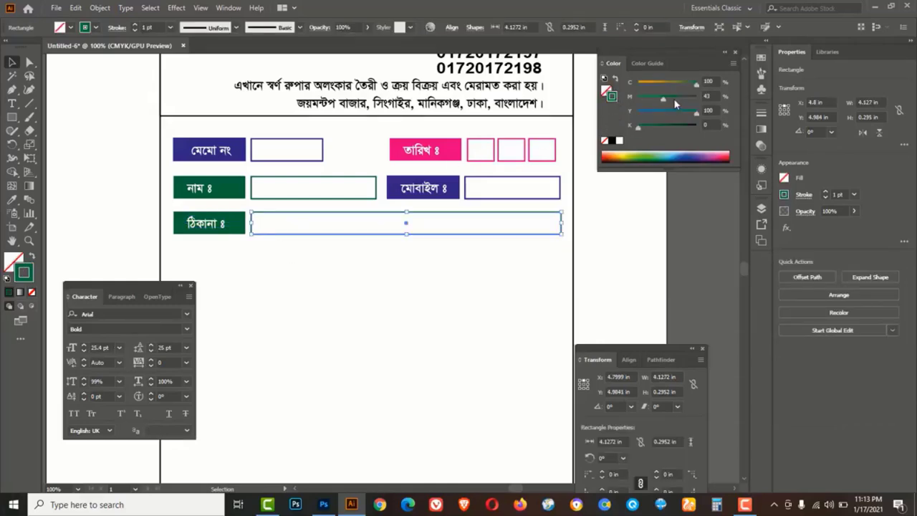
left_click(696, 97)
left_click(638, 83)
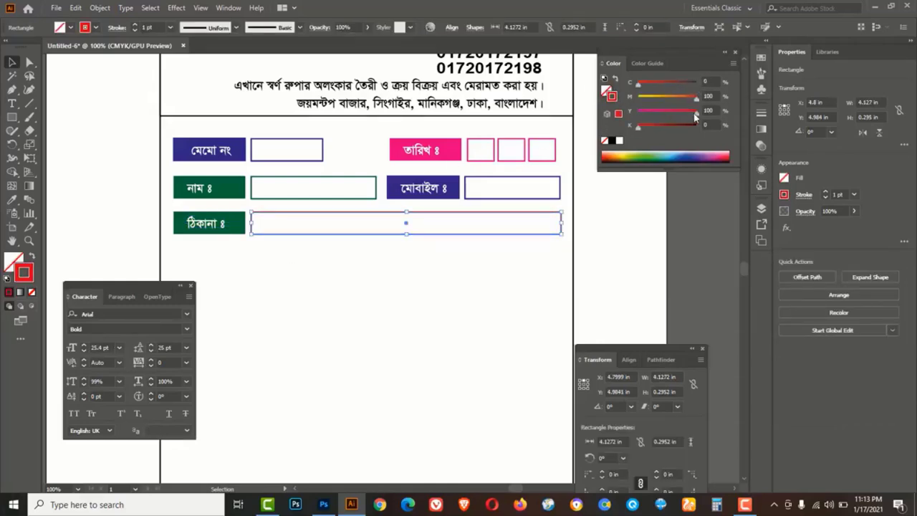
left_click_drag(694, 116, 638, 113)
left_click(235, 239)
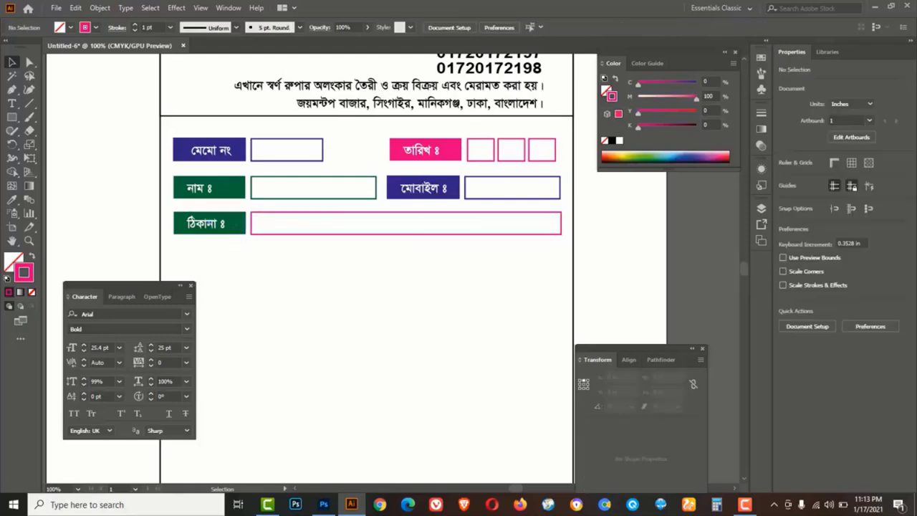
Fill the ঠিকানা ঃ label magenta, then select the label with its box
left_click(215, 228)
left_click(606, 93)
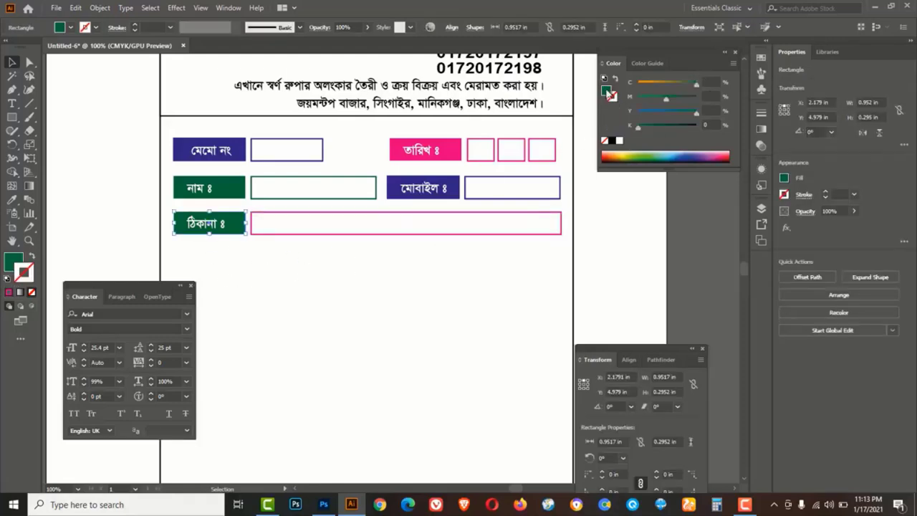
left_click_drag(694, 85, 638, 85)
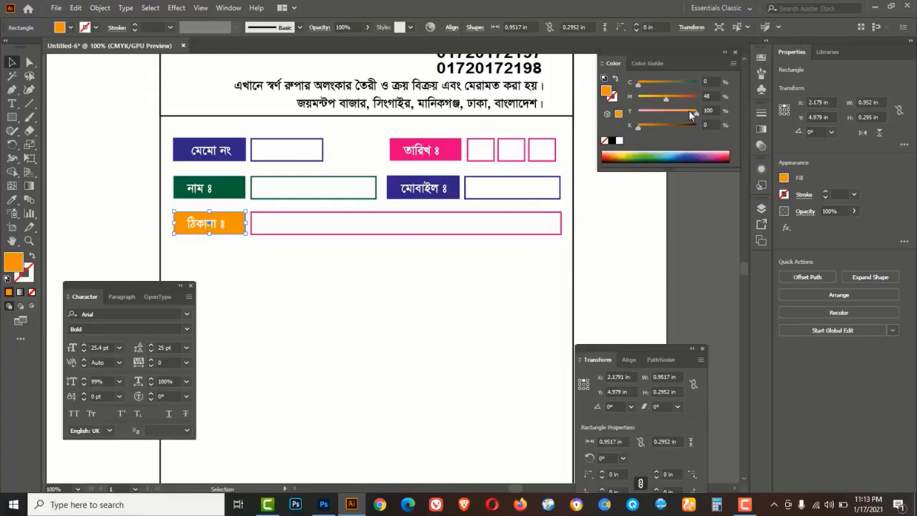
left_click_drag(691, 115, 638, 112)
left_click_drag(698, 97, 700, 96)
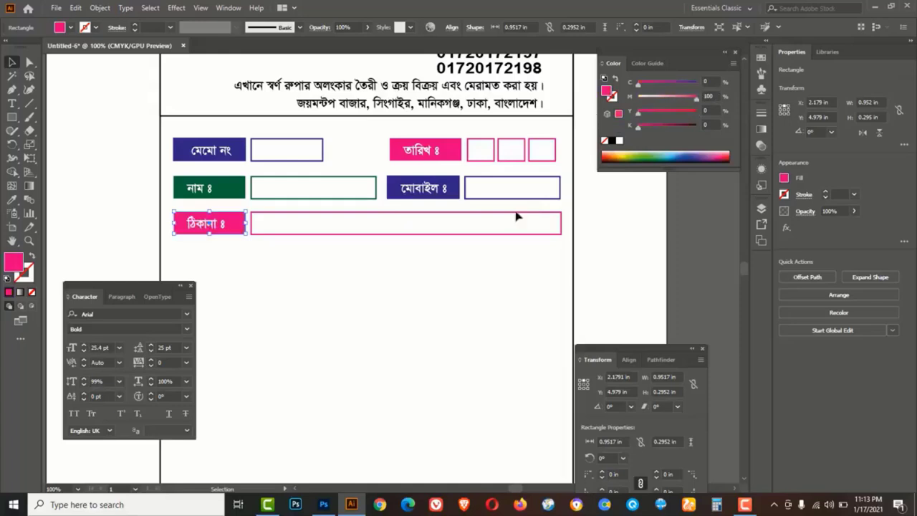
left_click(393, 283)
left_click_drag(304, 254, 219, 264)
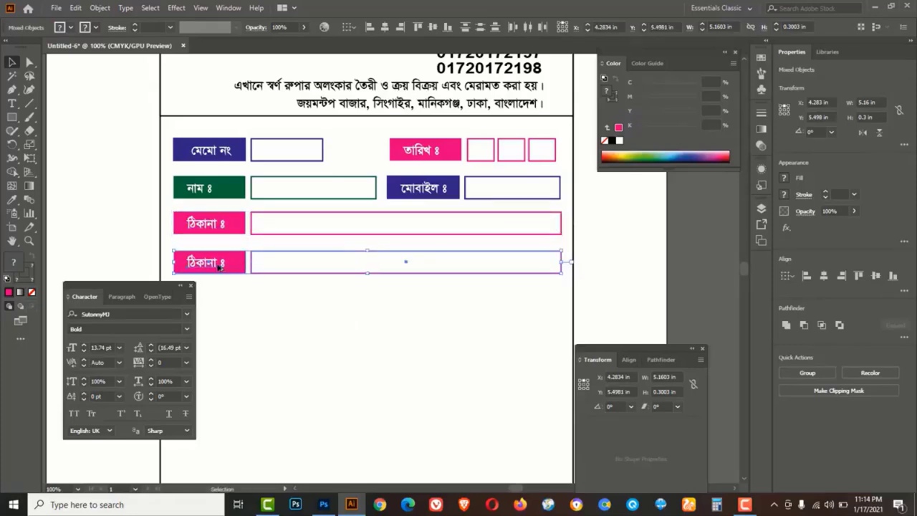
Retype the fourth row's copied label as সংখ্যা ঃ
key("t")
triple_click(205, 263)
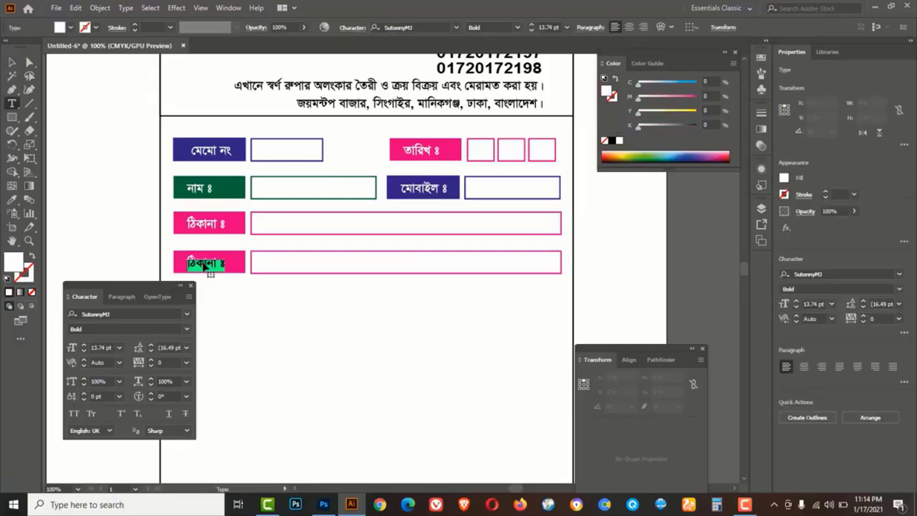
type("সংখ্য")
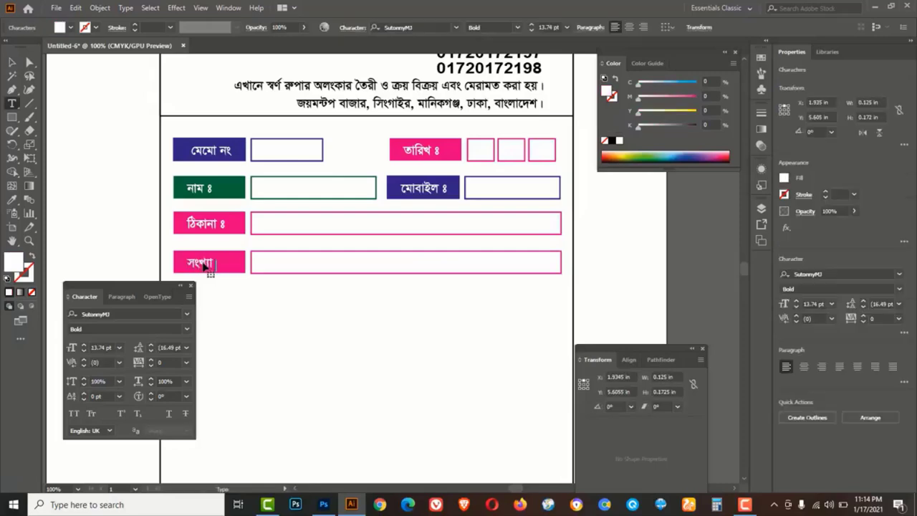
left_click(12, 63)
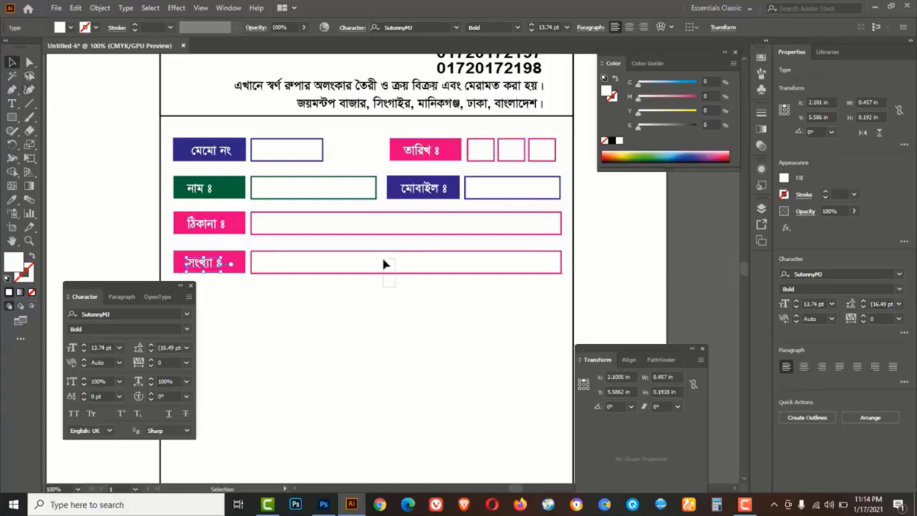
Shorten the field box beside সংখ্যা ঃ to about 1.8142 in wide
left_click(561, 270)
left_click_drag(563, 262, 388, 261)
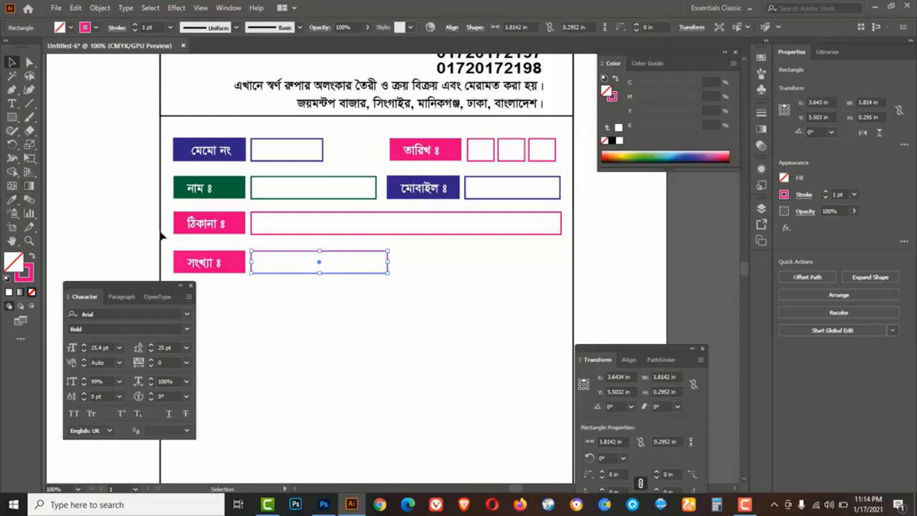
left_click_drag(13, 199, 61, 202)
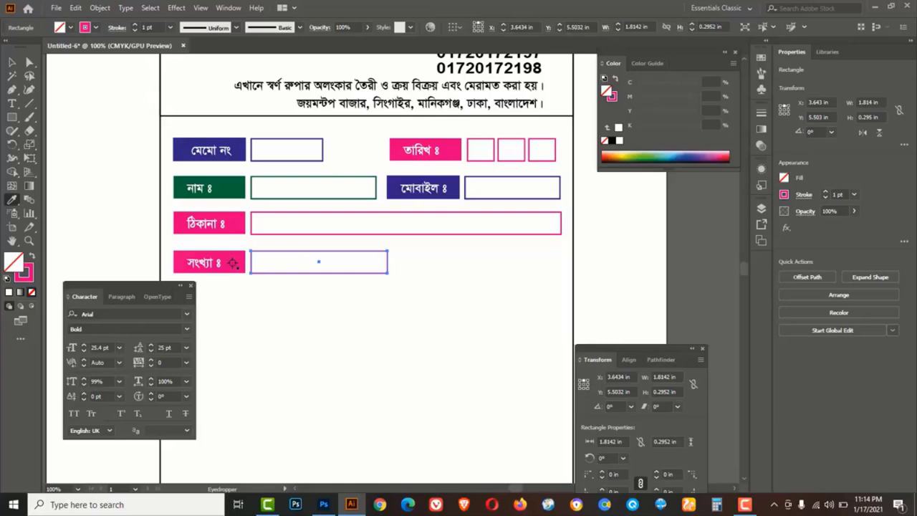
Fill the box beside সংখ্যা ঃ with the label's pink colour using the Eyedropper
left_click(233, 262)
left_click(12, 62)
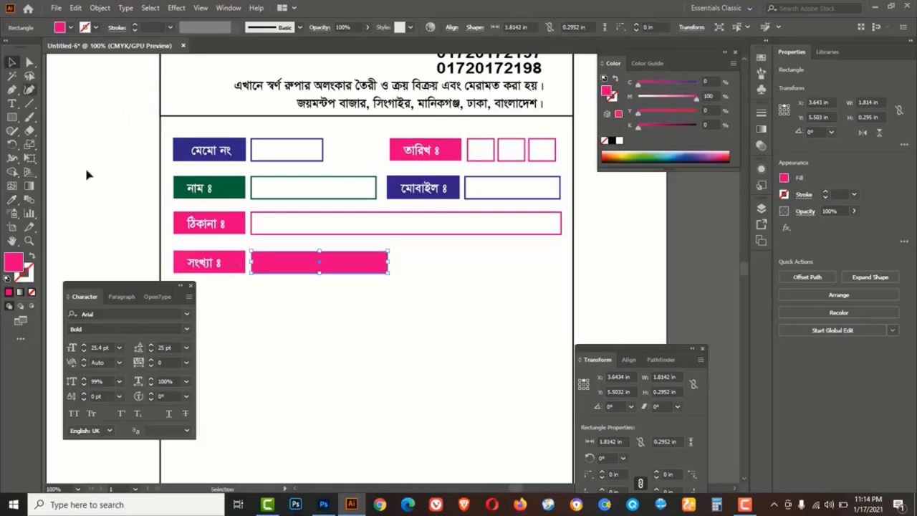
left_click(258, 310)
Label the pink box বিবরণ and place a copy of that cell to its right
left_click_drag(202, 263, 293, 263)
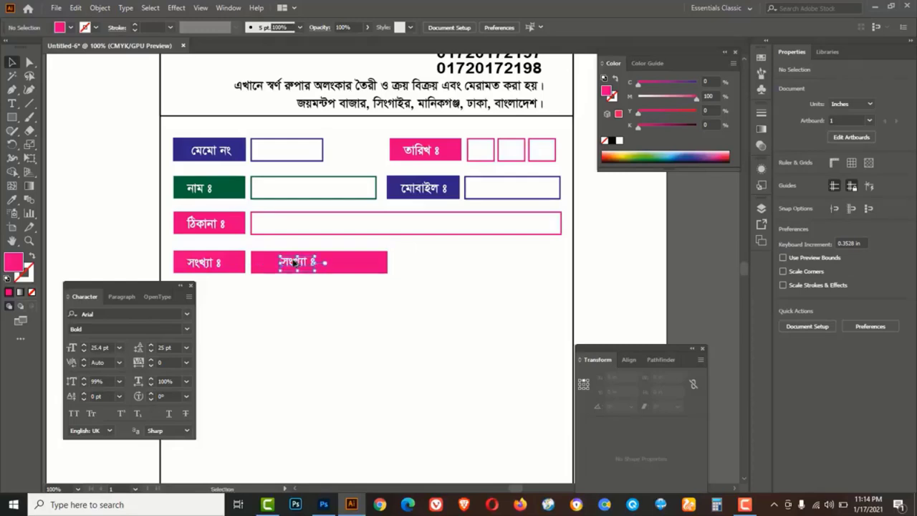
double_click(293, 263)
key("ctrl+a")
key("BackSpace")
type("we")
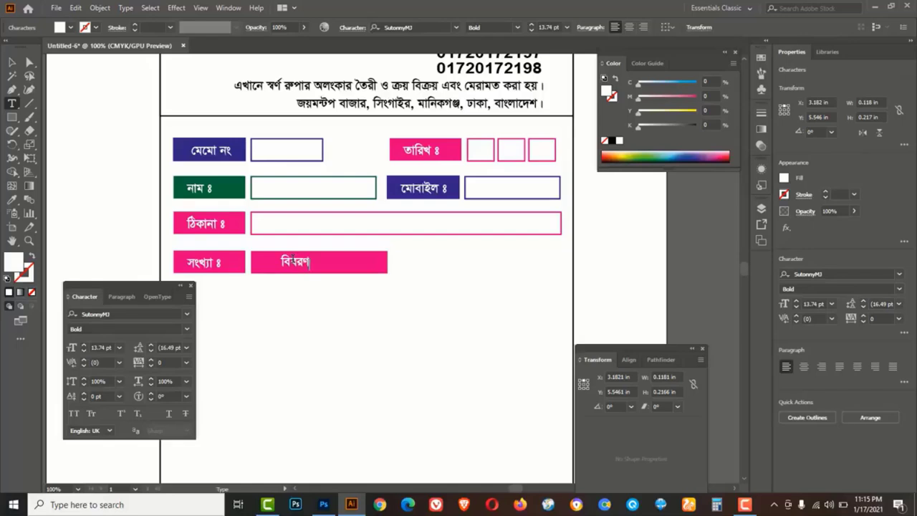
left_click(12, 63)
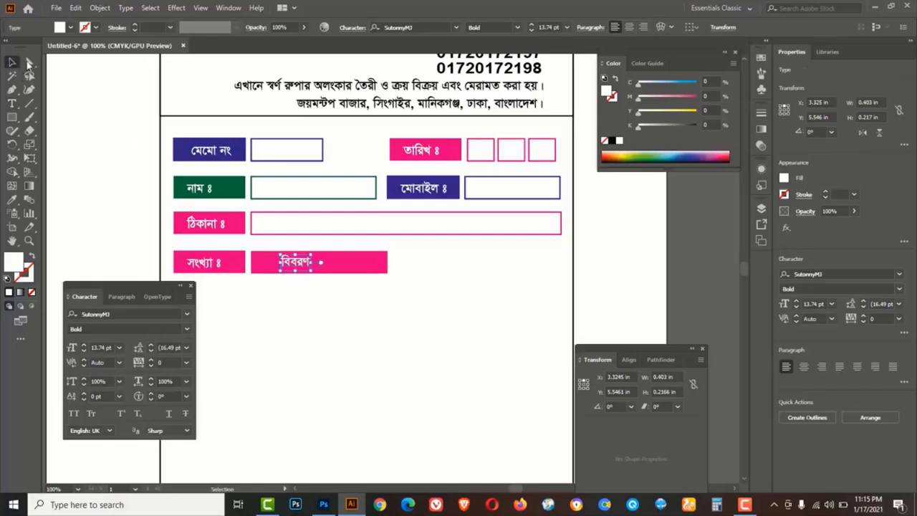
left_click(302, 269, "shift")
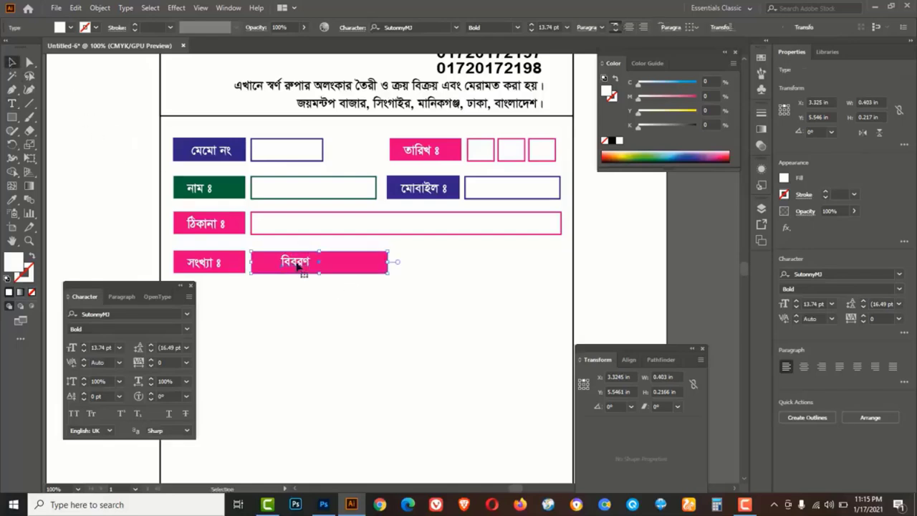
left_click_drag(298, 272, 436, 272)
Retype the copied header cell as পরিমান and narrow its pink box
double_click(435, 272)
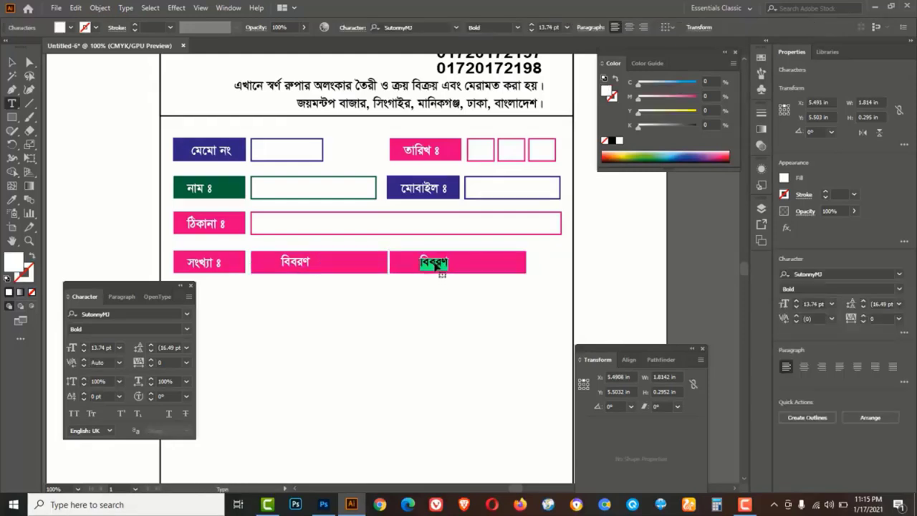
type("পরিমান")
left_click(12, 62)
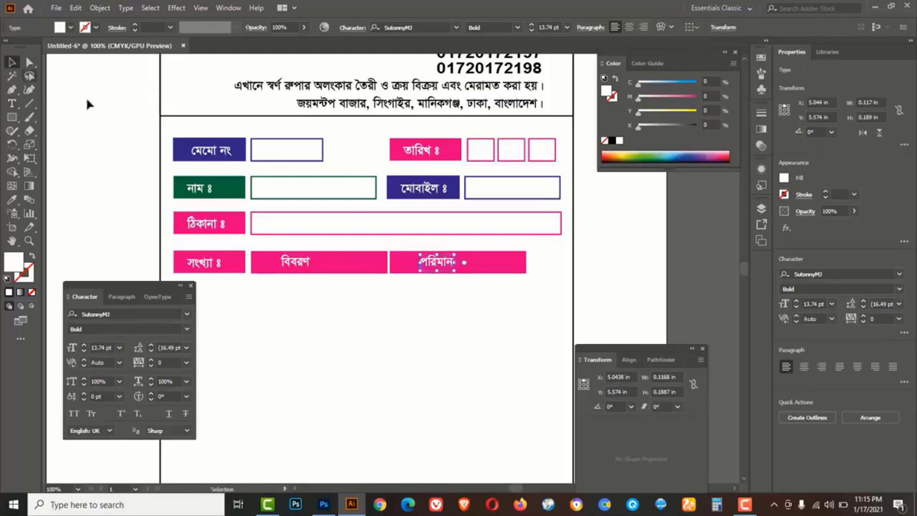
left_click(504, 271)
left_click_drag(526, 262, 483, 264)
left_click(444, 282)
left_click(450, 263)
left_click(450, 287)
Duplicate the পরিমান cell to the right, relabel it দর and narrow its box
key("shift+alt")
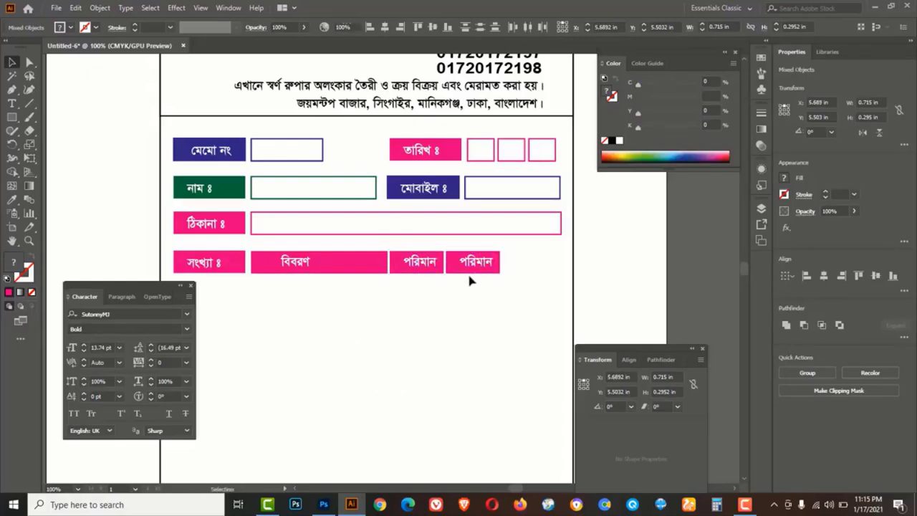
double_click(473, 265)
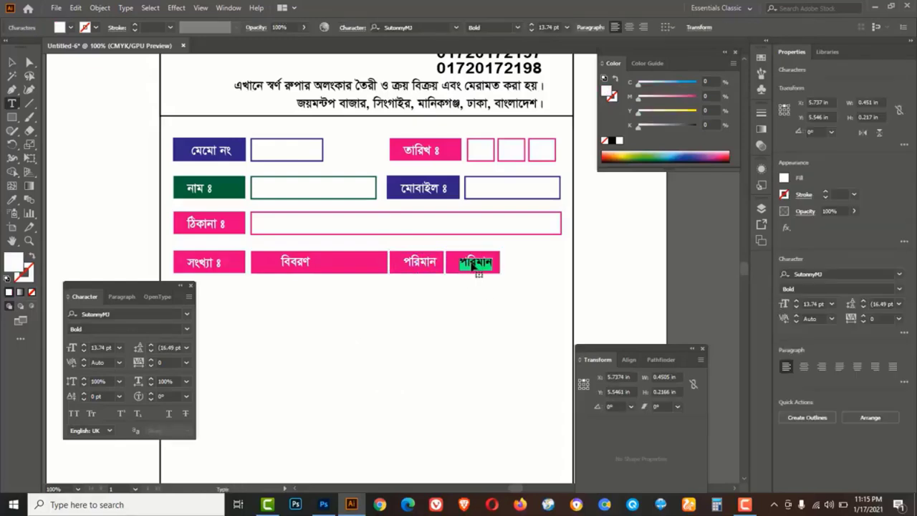
type("দর")
key("Escape")
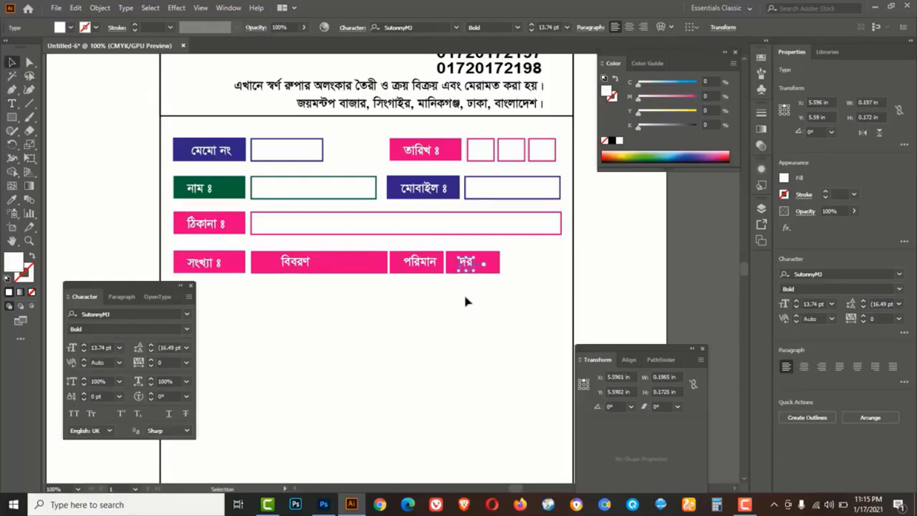
left_click(492, 262)
mouse_move(499, 262)
left_mouse_down()
mouse_move(484, 263)
mouse_move(510, 268)
left_mouse_up()
left_click(469, 263, "alt+shift")
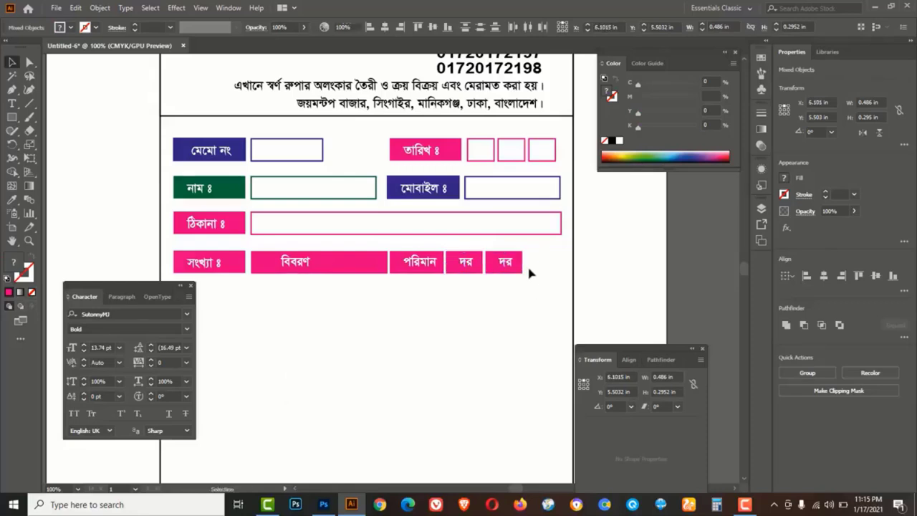
left_click(524, 267)
Widen the last copied box to the row's end and relabel it টাকা
left_click(521, 264)
left_click_drag(523, 262, 563, 263)
left_click(527, 295)
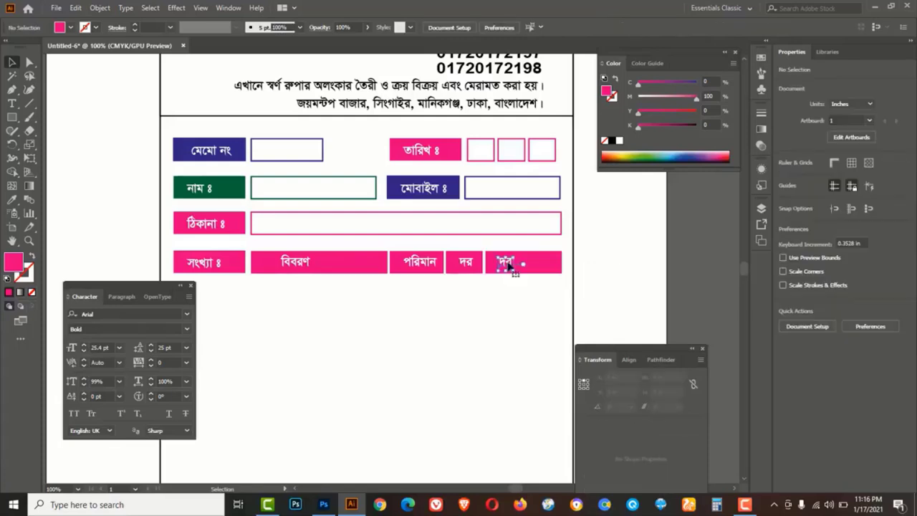
double_click(505, 265)
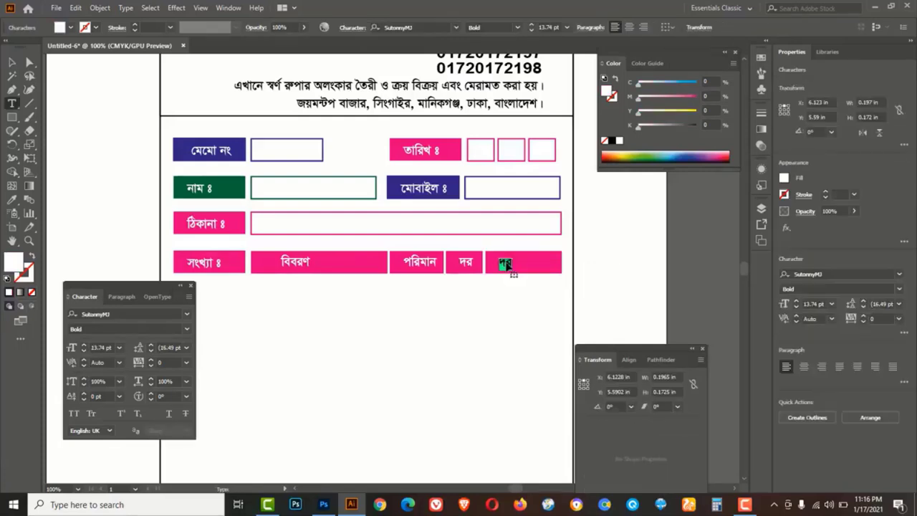
type("টাকা")
left_click(12, 63)
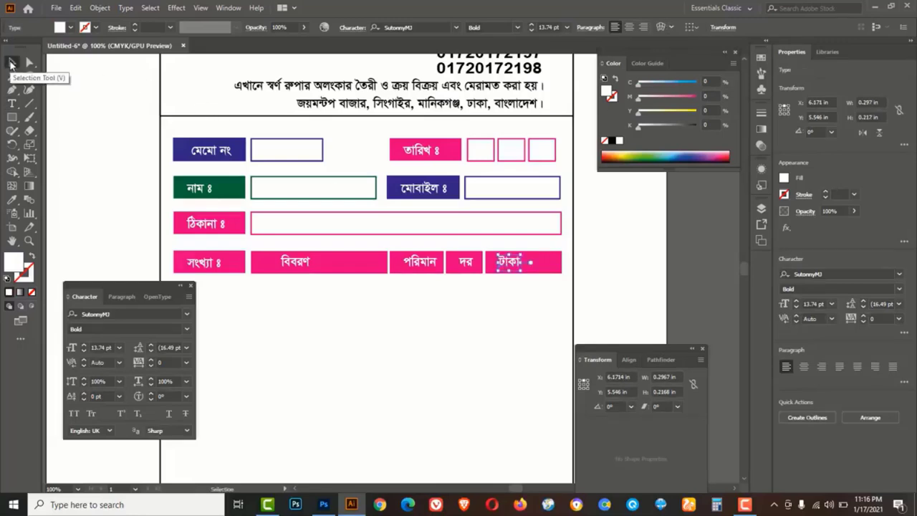
left_click(250, 303)
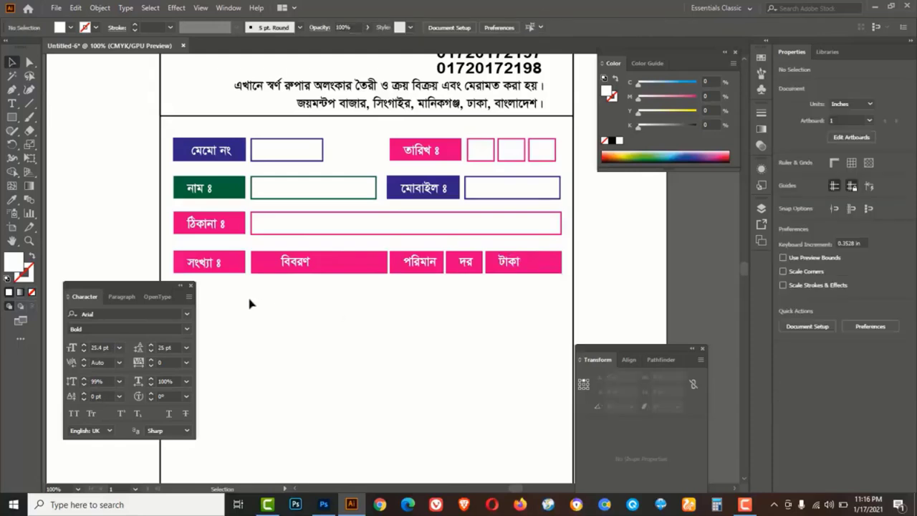
Recolour the সংখ্যা header box blue and the পরিমান box dark blue
left_click(244, 261)
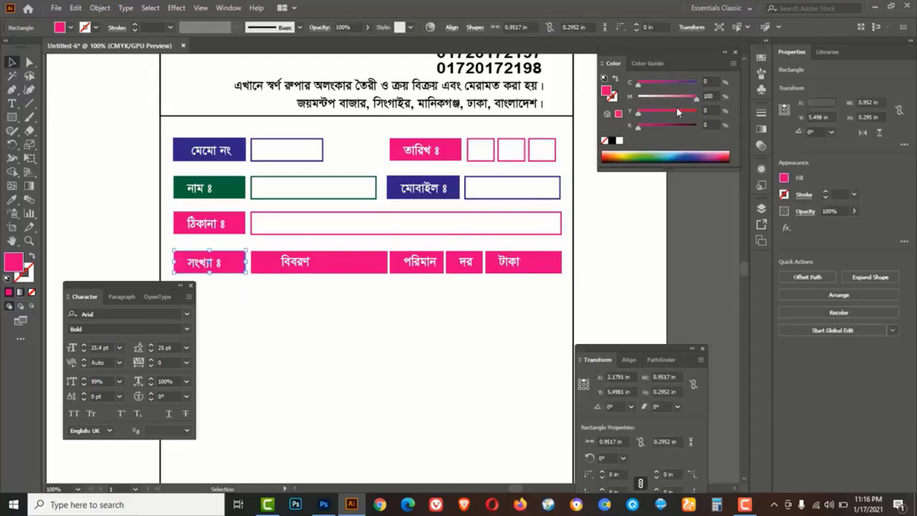
left_click_drag(691, 98, 634, 98)
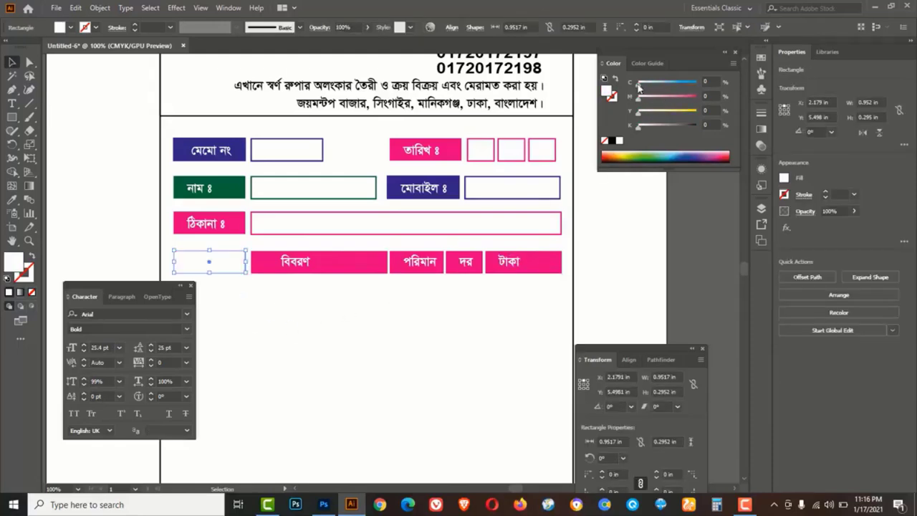
left_click_drag(724, 83, 729, 84)
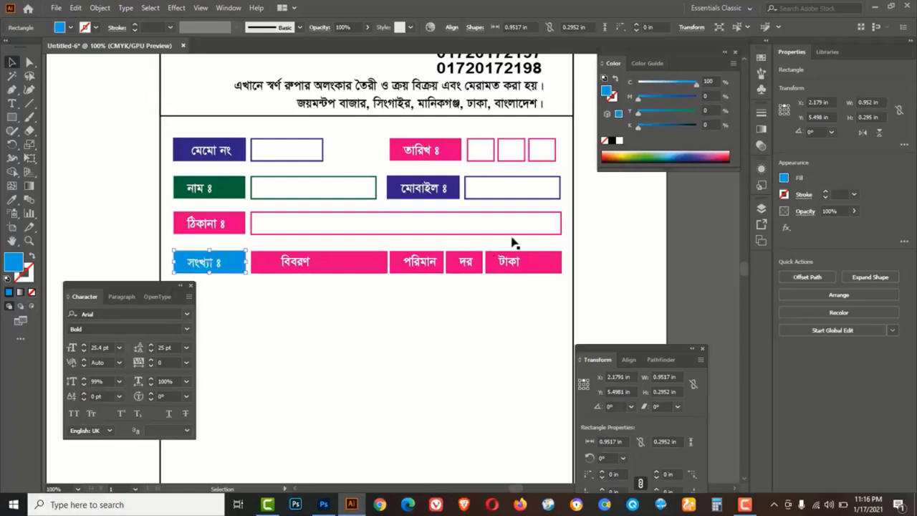
left_click(353, 263)
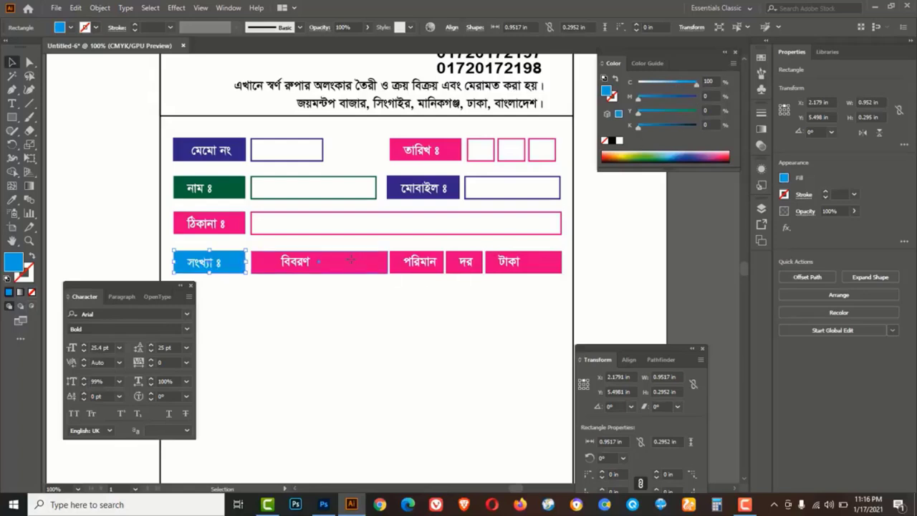
left_click(441, 270)
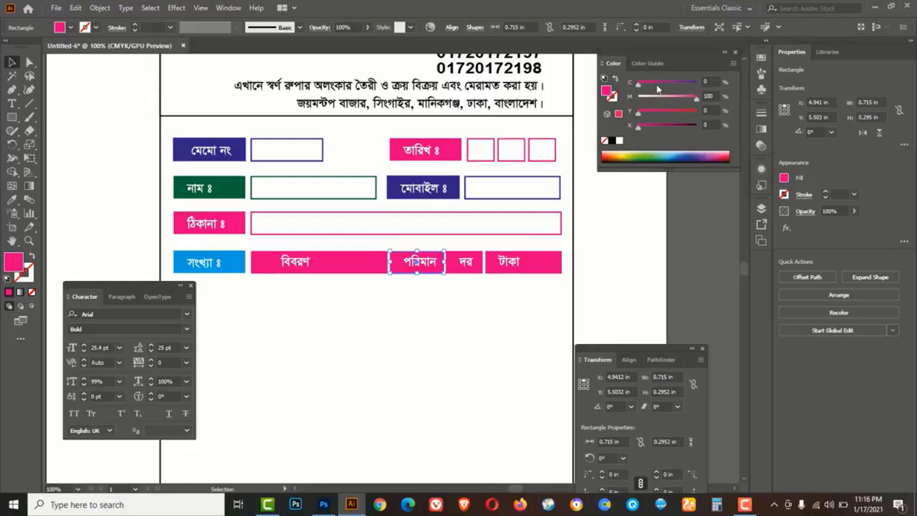
left_click_drag(639, 84, 698, 104)
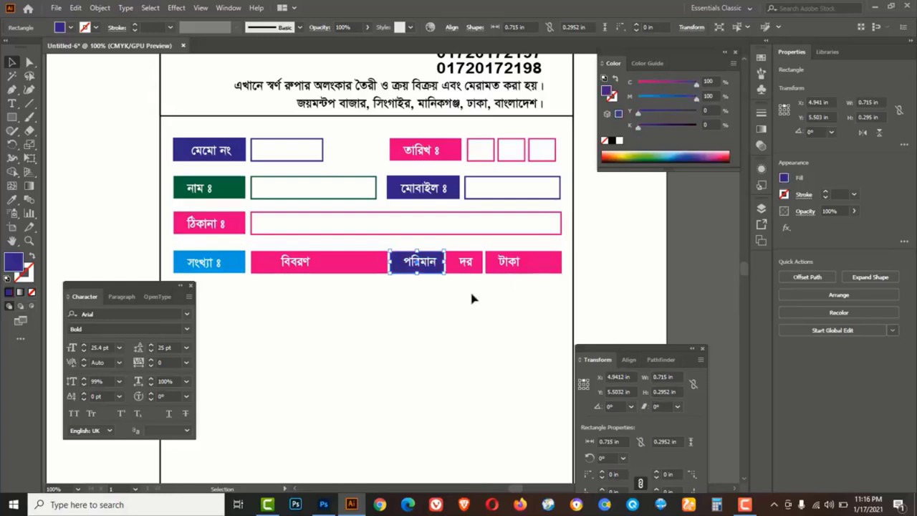
Make the দর header box blue and the টাকা box orange, then zoom out
left_click(474, 269)
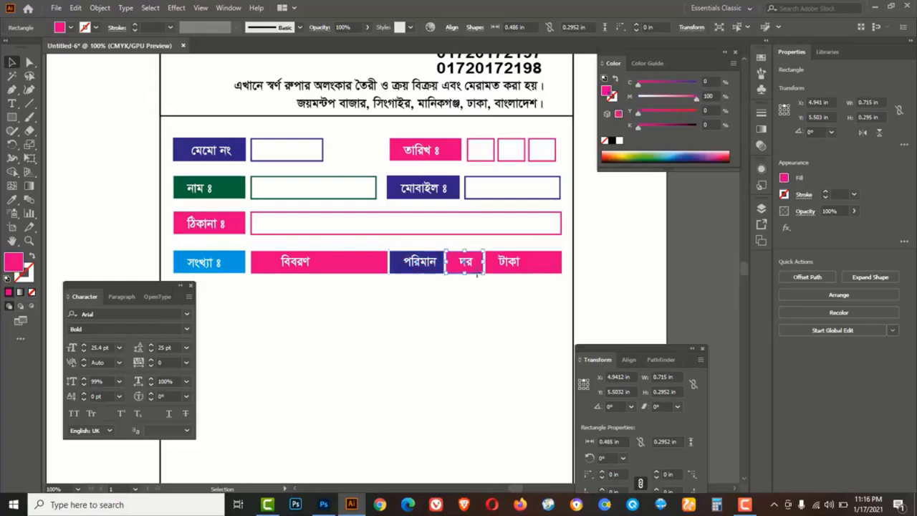
mouse_move(695, 100)
left_mouse_down()
mouse_move(638, 96)
mouse_move(696, 83)
left_mouse_up()
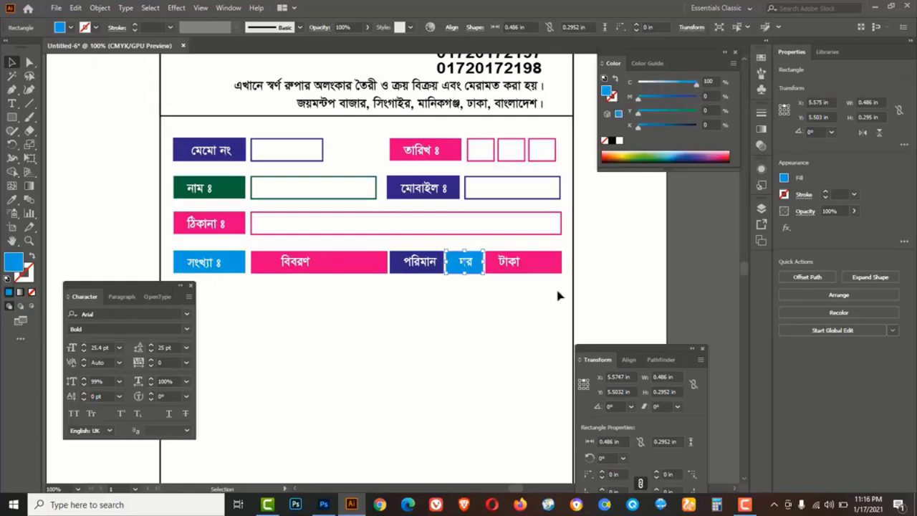
left_click(553, 266)
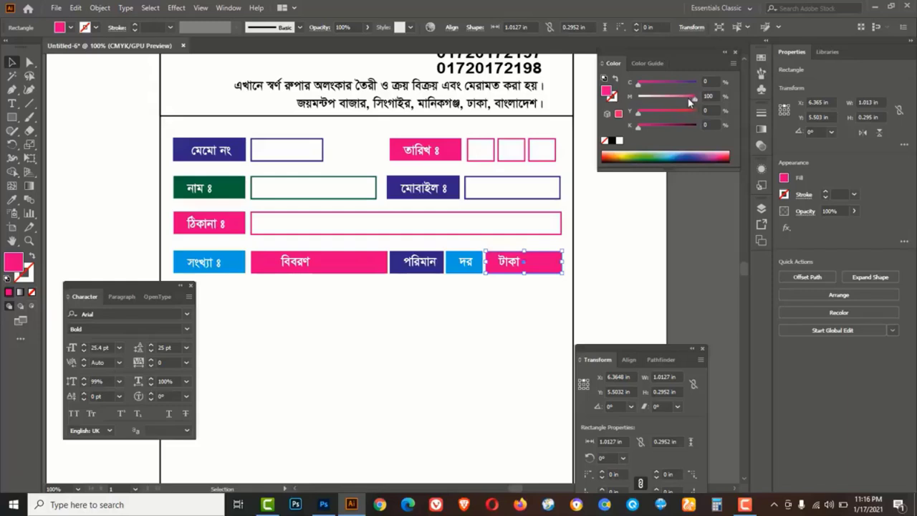
left_click_drag(693, 96, 664, 102)
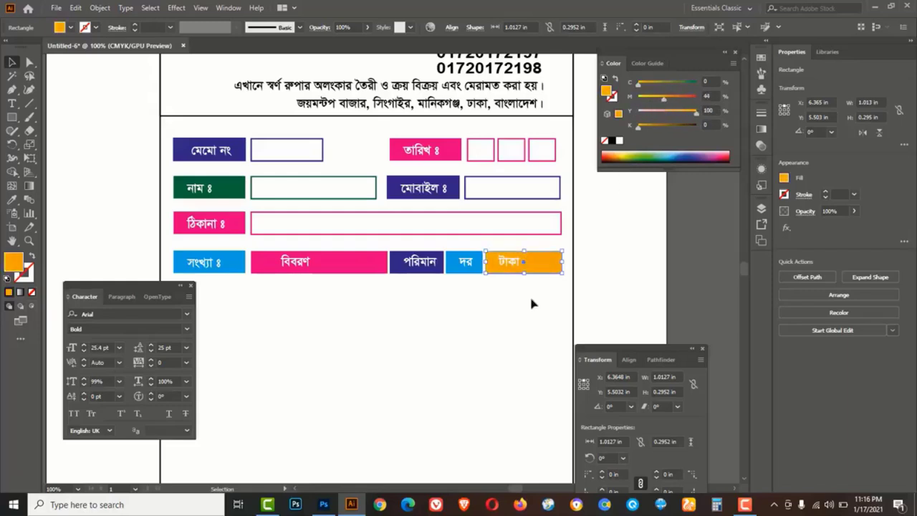
left_click(480, 304)
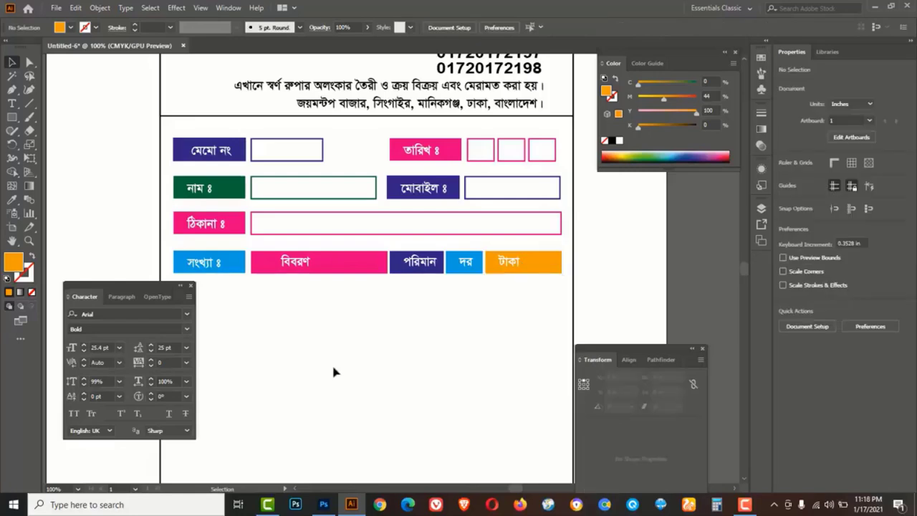
key("z")
left_click(369, 353, "alt")
Shift the coloured header row and the ঠিকানা ঃ address row slightly higher
key("v")
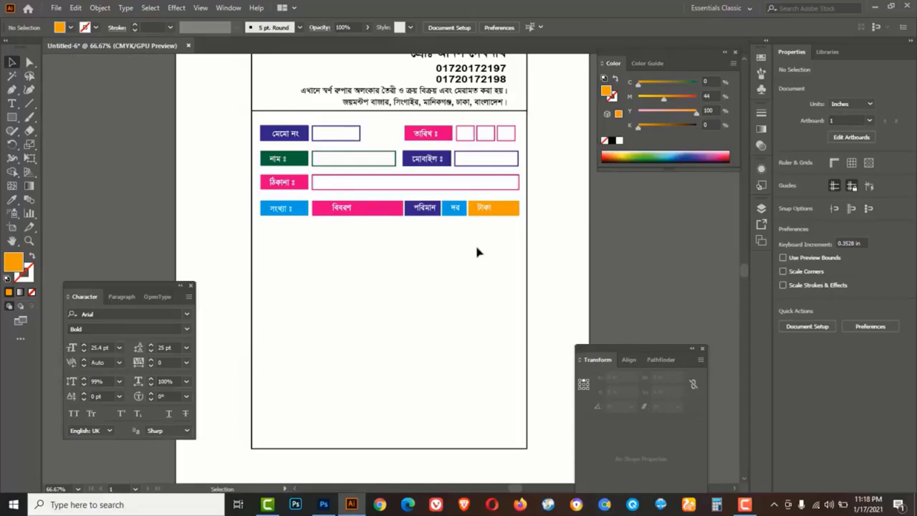
left_click_drag(507, 225, 279, 210)
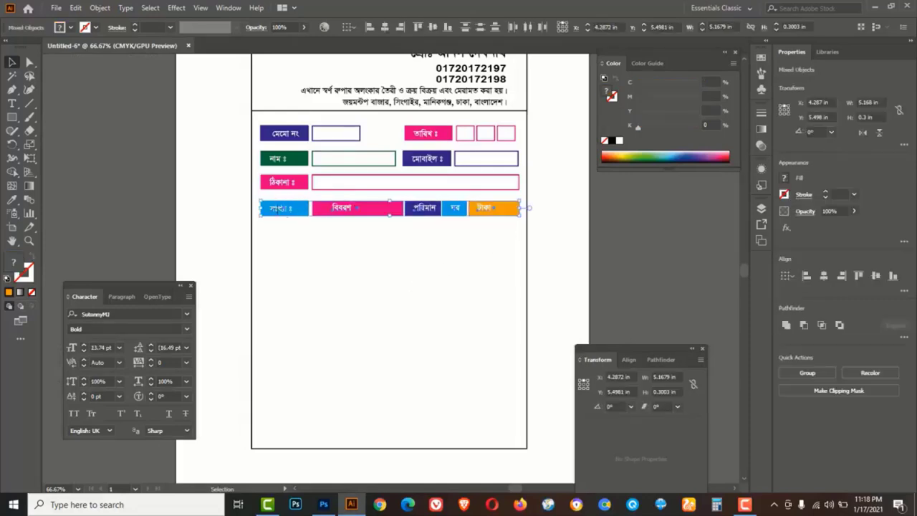
left_click_drag(279, 208, 280, 206)
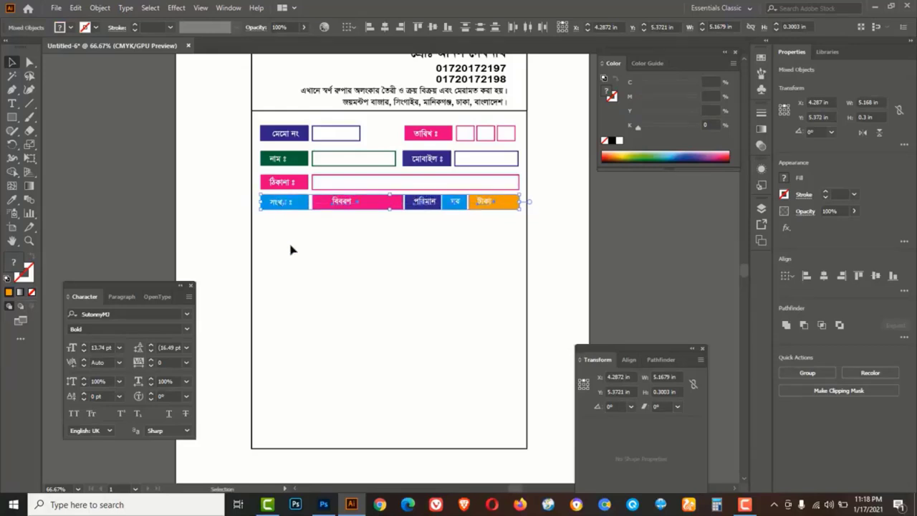
left_click(291, 249)
left_click_drag(542, 179, 248, 190)
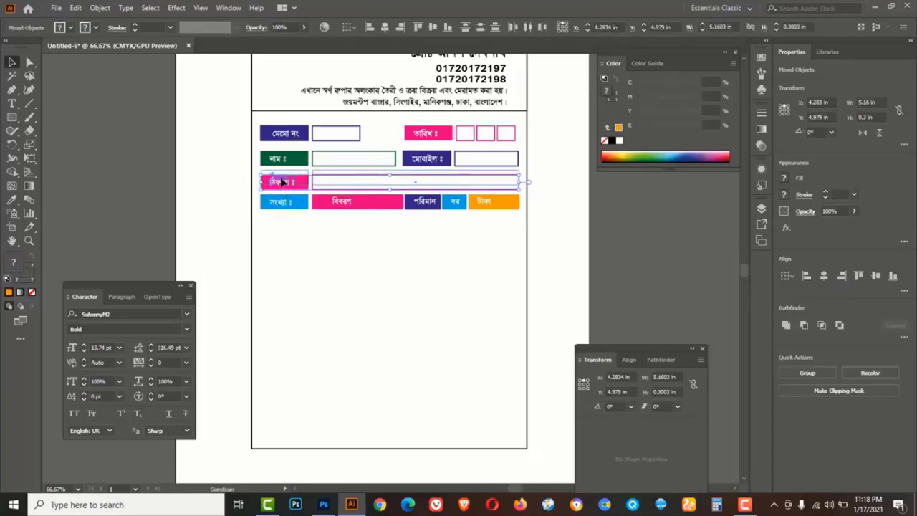
key("ctrl+shift+a")
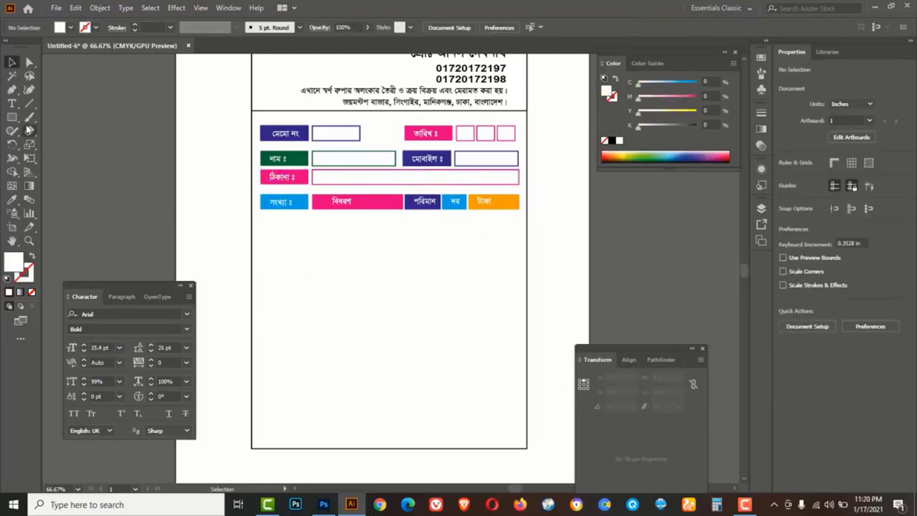
Draw a 0.9504 × 3.7443 in column rectangle under সংখ্যা, filled 12% cyan
left_click(15, 116)
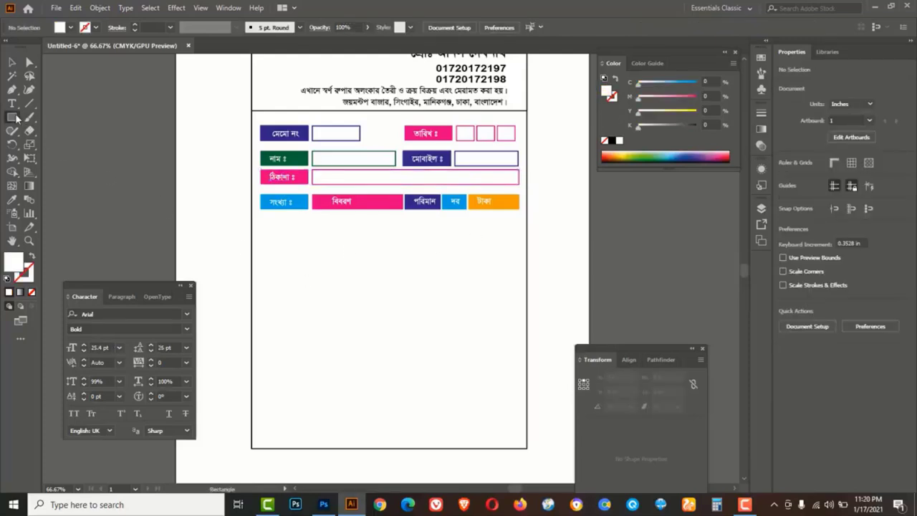
left_click(58, 120)
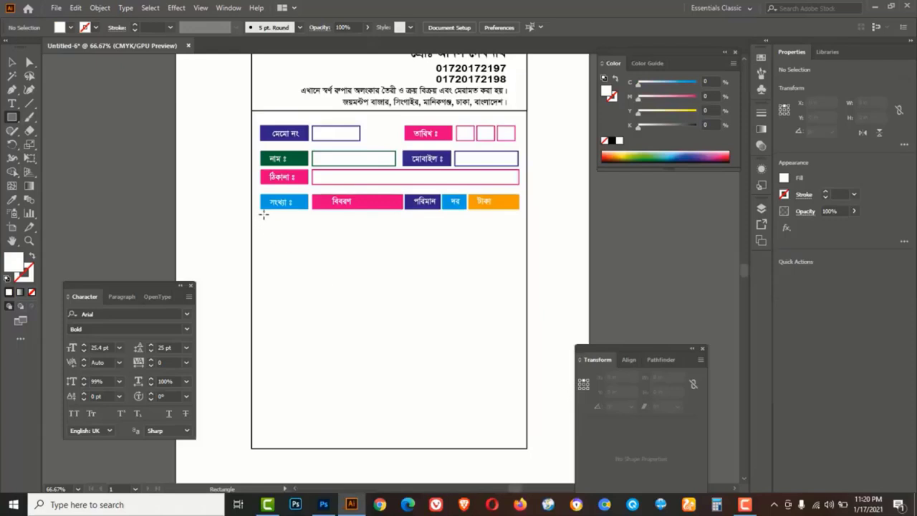
mouse_move(260, 210)
left_mouse_down()
mouse_move(318, 399)
mouse_move(307, 425)
mouse_move(308, 395)
left_mouse_up()
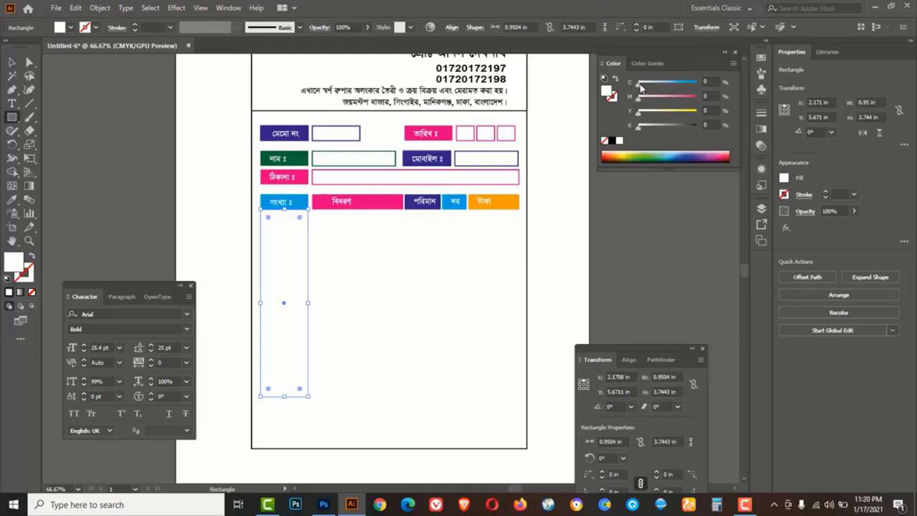
left_click_drag(641, 85, 647, 84)
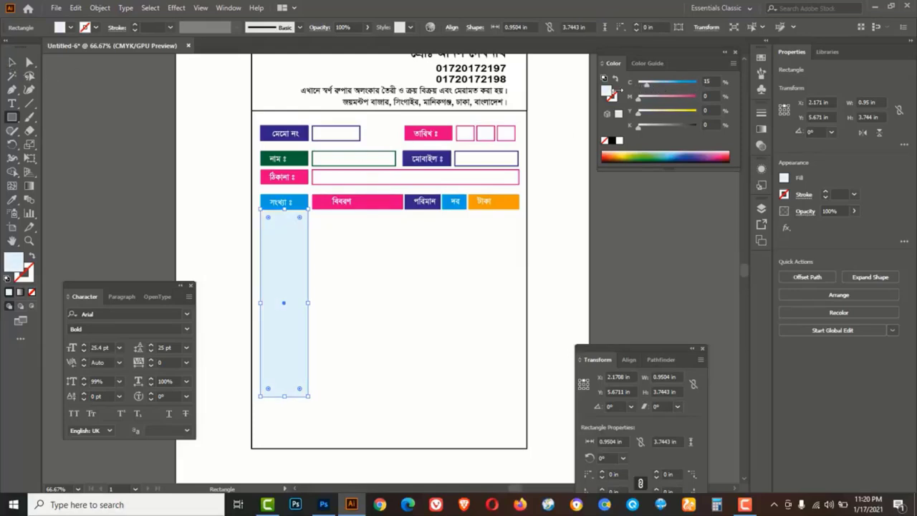
left_click(707, 82)
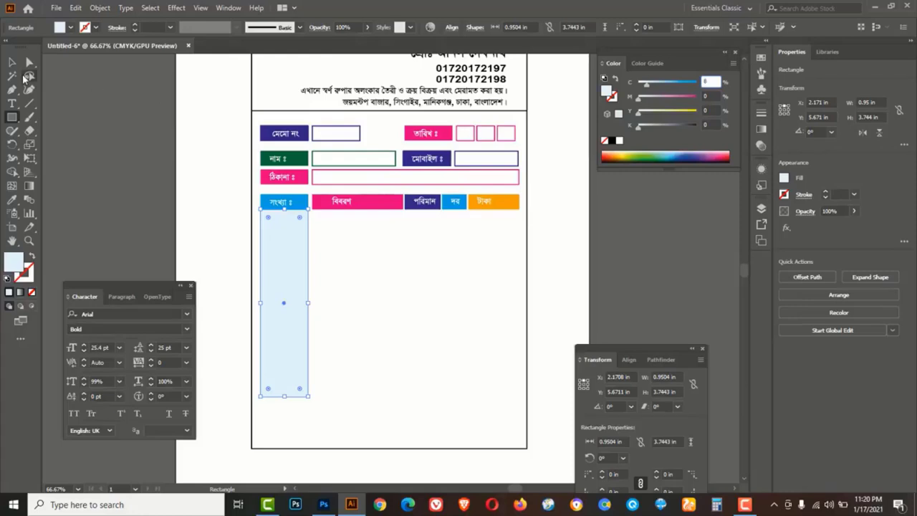
left_click(11, 63)
left_click(403, 287)
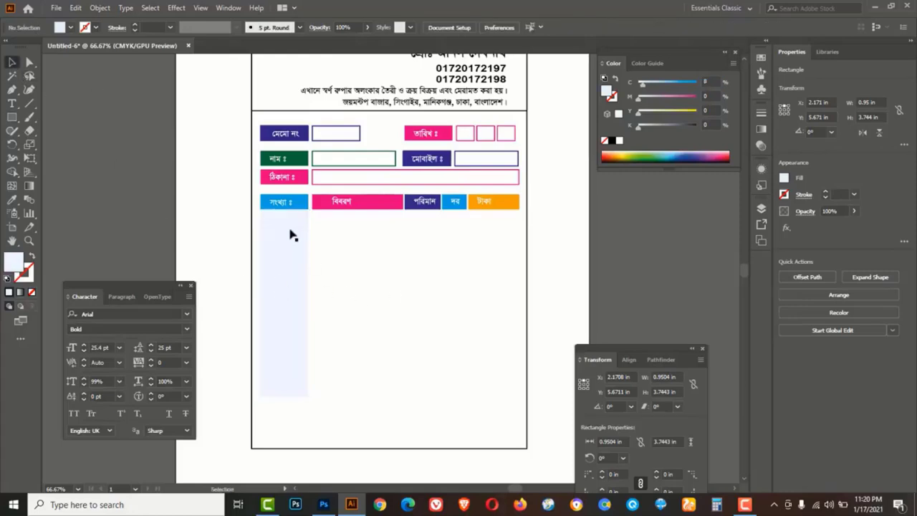
left_click(285, 270)
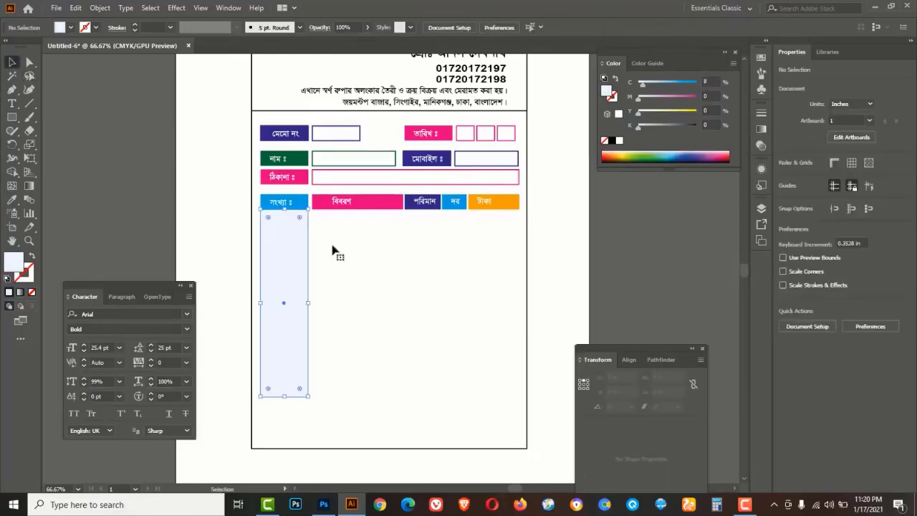
left_click(709, 81)
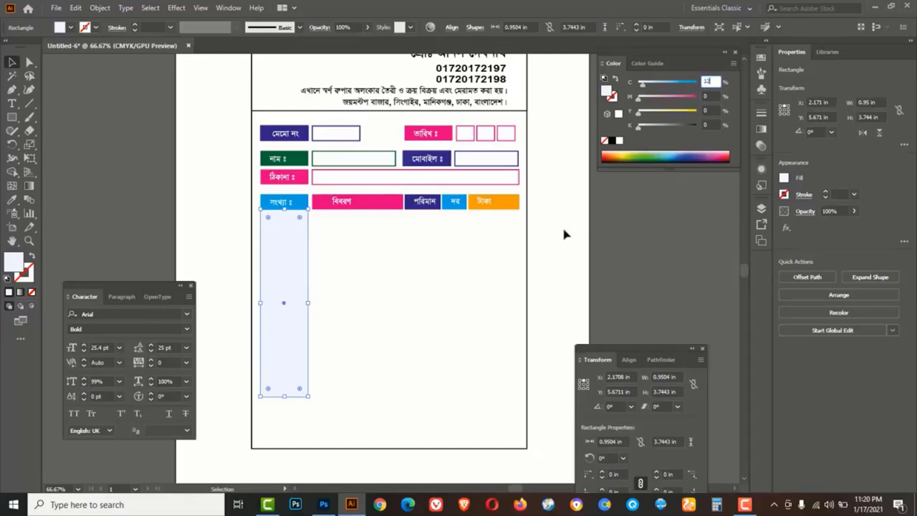
left_click(519, 244)
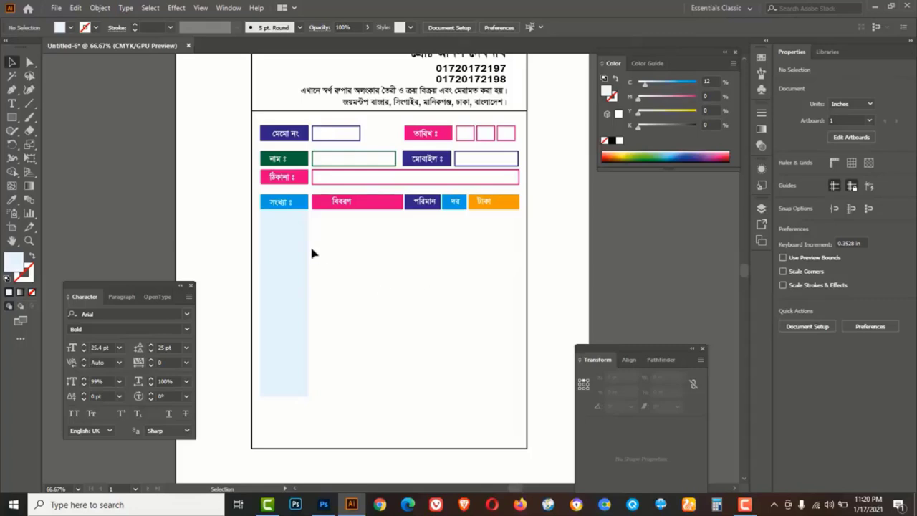
Copy the blue column under বিবরণ, widen it, and fill it pale pink (C 0, M 12)
left_click(289, 257, "alt")
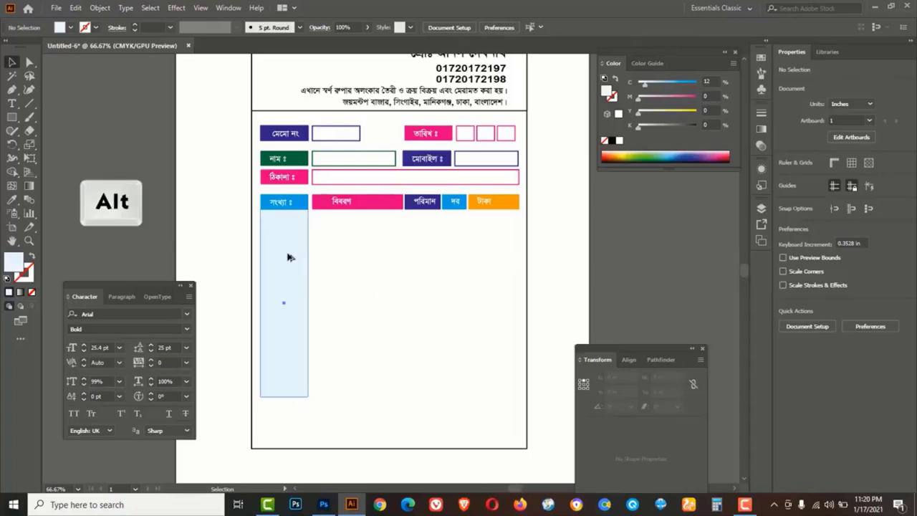
left_click_drag(289, 257, 339, 257)
left_click_drag(363, 302, 404, 303)
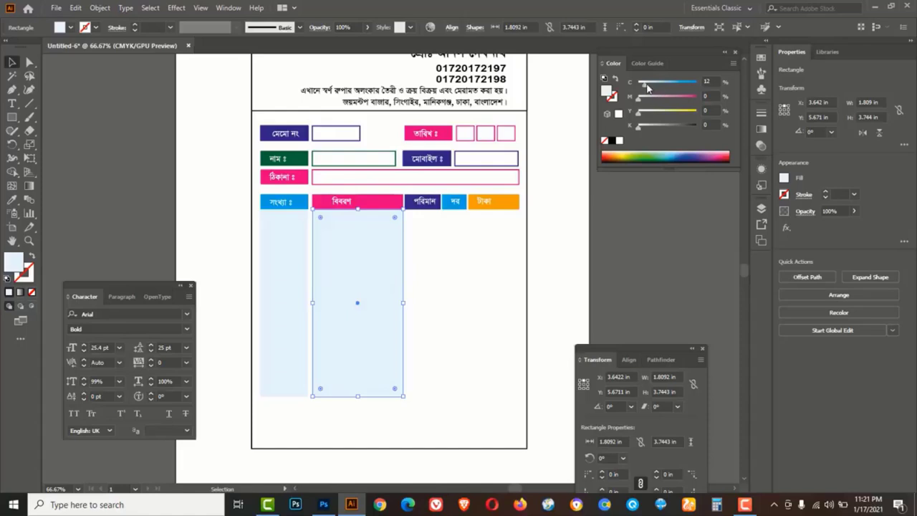
mouse_move(645, 83)
left_mouse_down()
mouse_move(636, 84)
mouse_move(647, 97)
left_mouse_up()
left_click(707, 96)
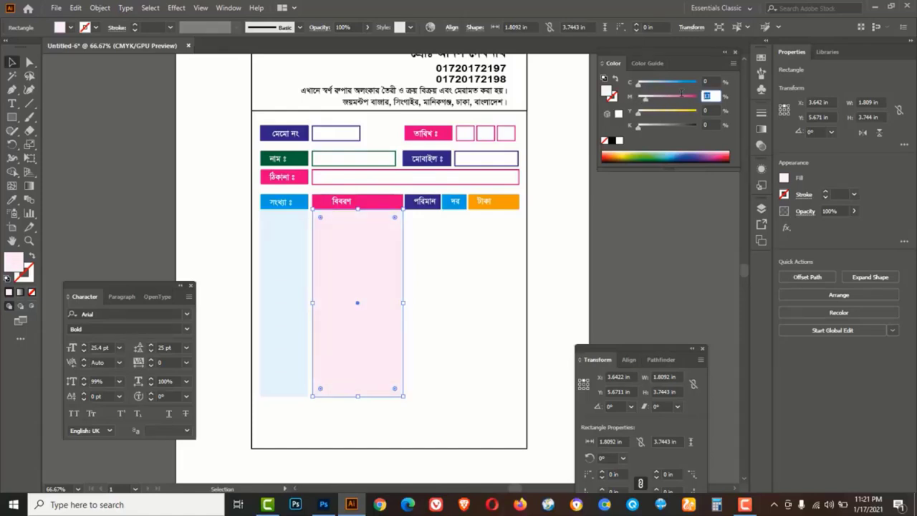
type("12")
left_click(555, 246)
Copy the pink column under পরিমান, narrow it, and fill it teal (C 38, Y 28)
left_click(376, 269)
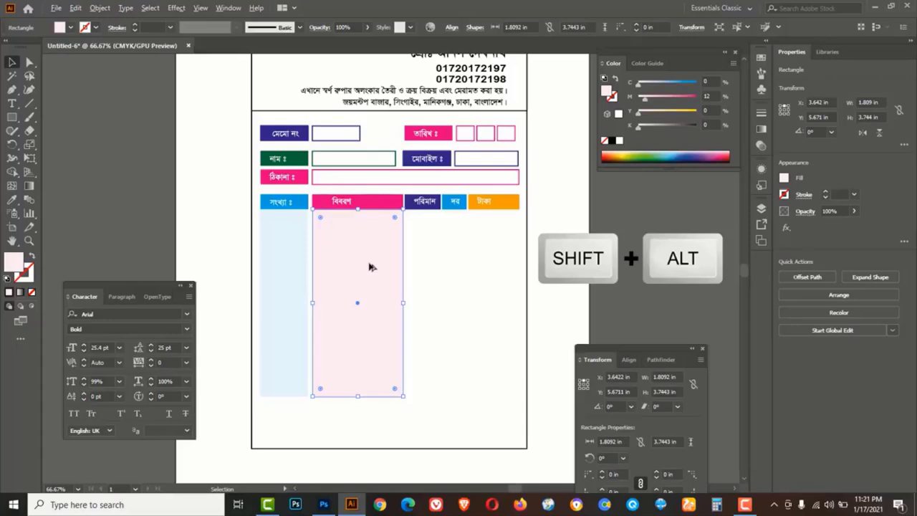
left_click_drag(371, 267, 461, 257)
left_click_drag(496, 302, 441, 286)
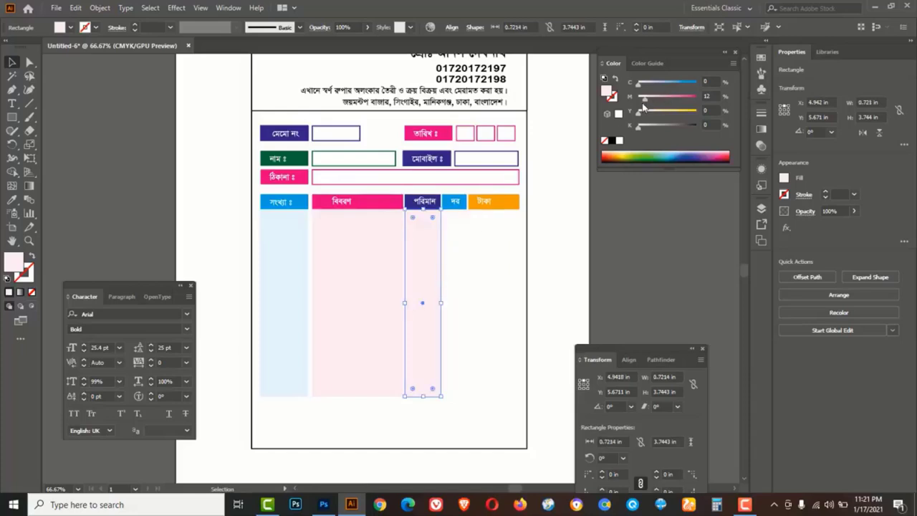
mouse_move(644, 100)
left_mouse_down()
mouse_move(633, 100)
mouse_move(653, 97)
mouse_move(653, 112)
left_mouse_up()
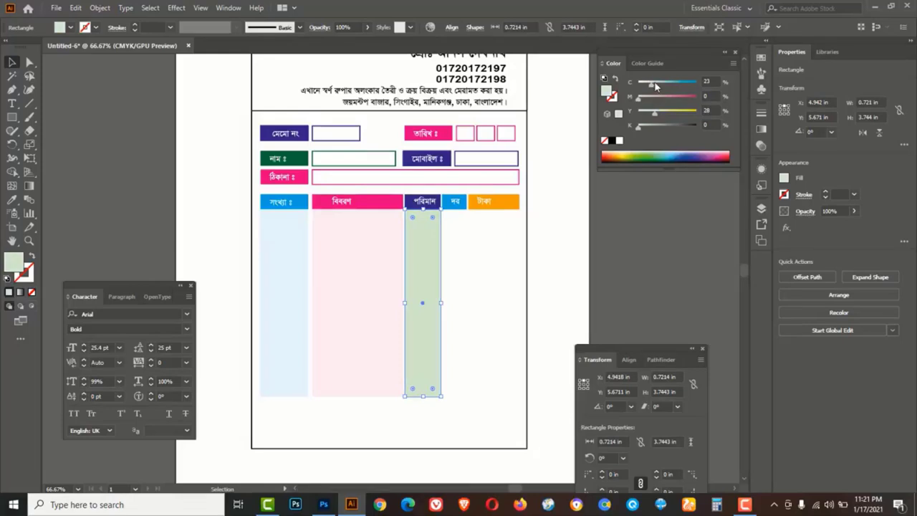
left_click_drag(655, 86, 660, 86)
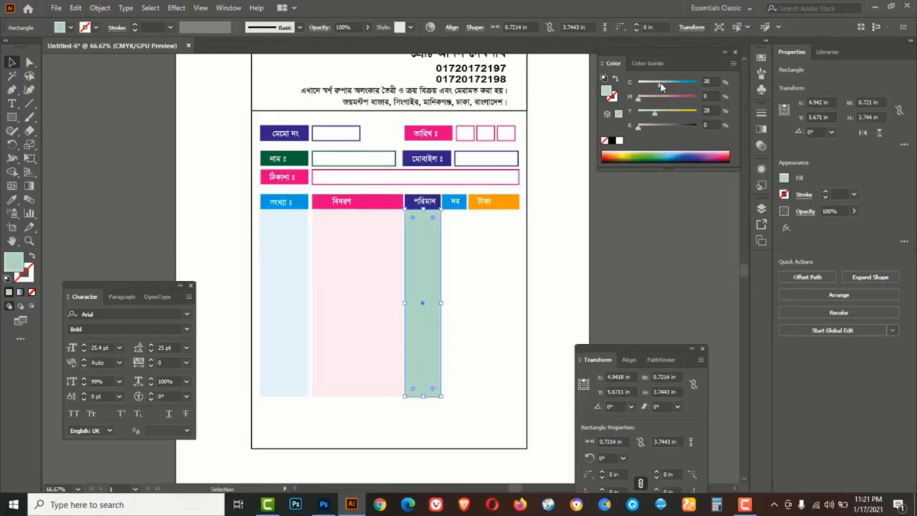
left_click(495, 262)
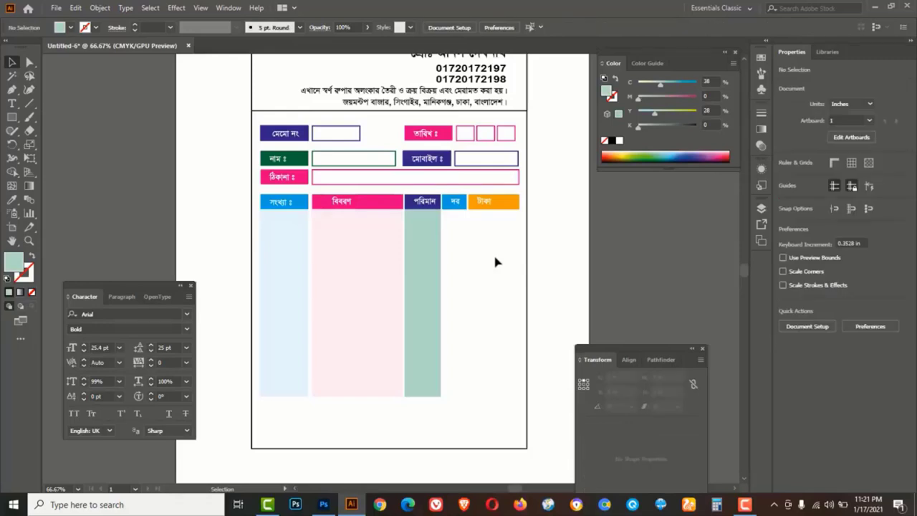
left_click(425, 268)
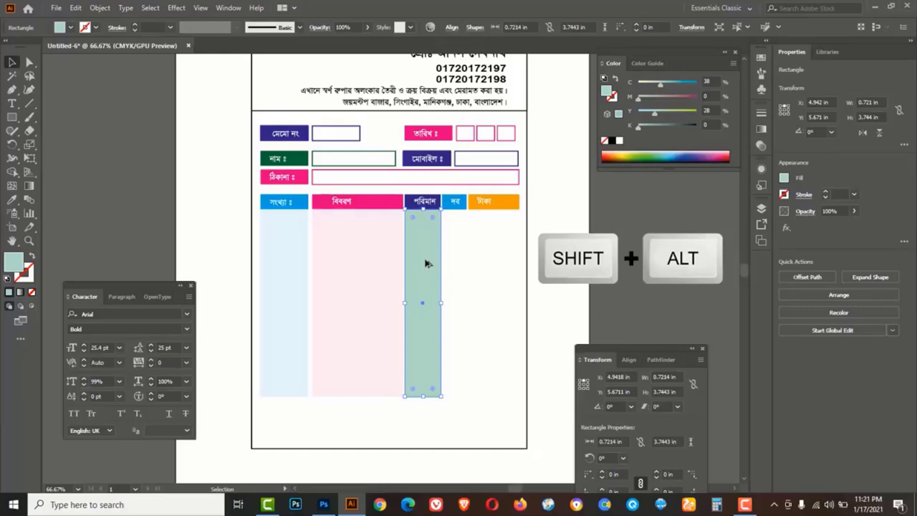
Duplicate the teal column toward the দর header and zoom in on the column edges
left_click_drag(426, 264, 465, 265)
left_click(457, 225, "ctrl")
left_click(397, 304, "ctrl")
left_click(398, 286, "ctrl")
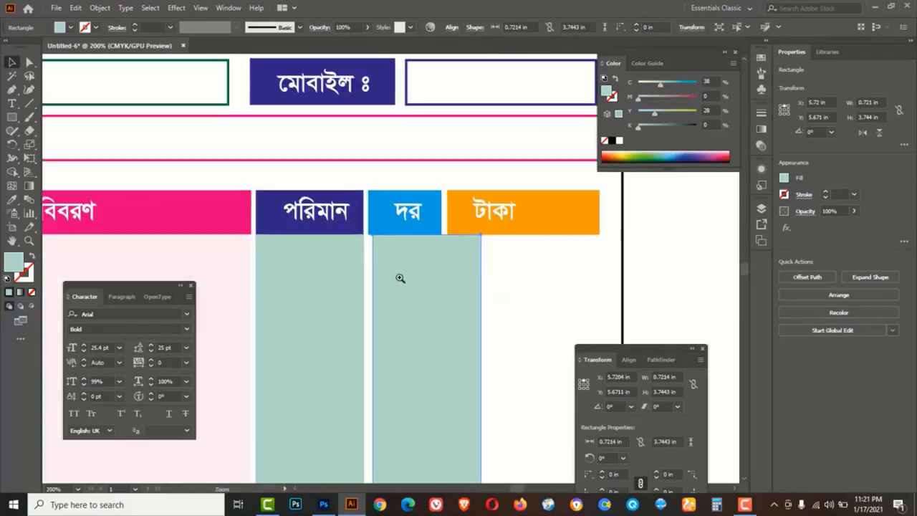
left_click(399, 278, "ctrl")
left_click(311, 232)
left_click(333, 219, "ctrl")
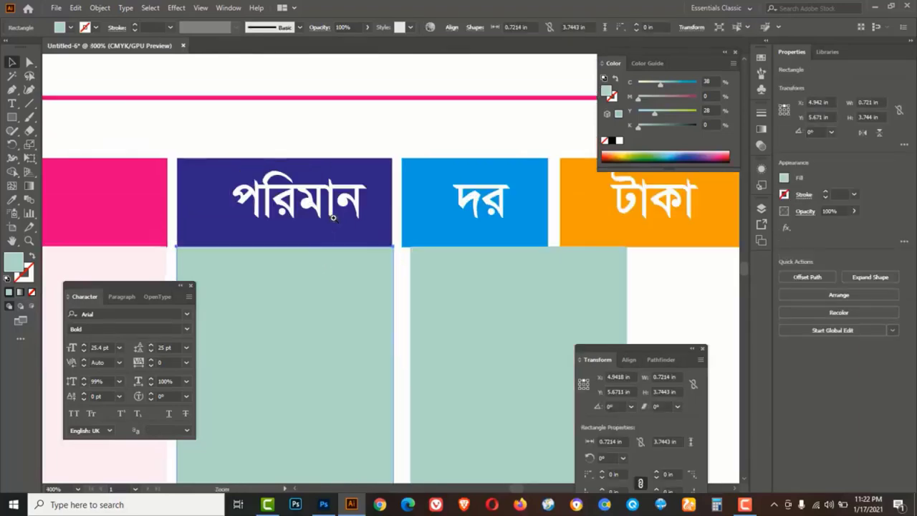
left_click(372, 260, "ctrl")
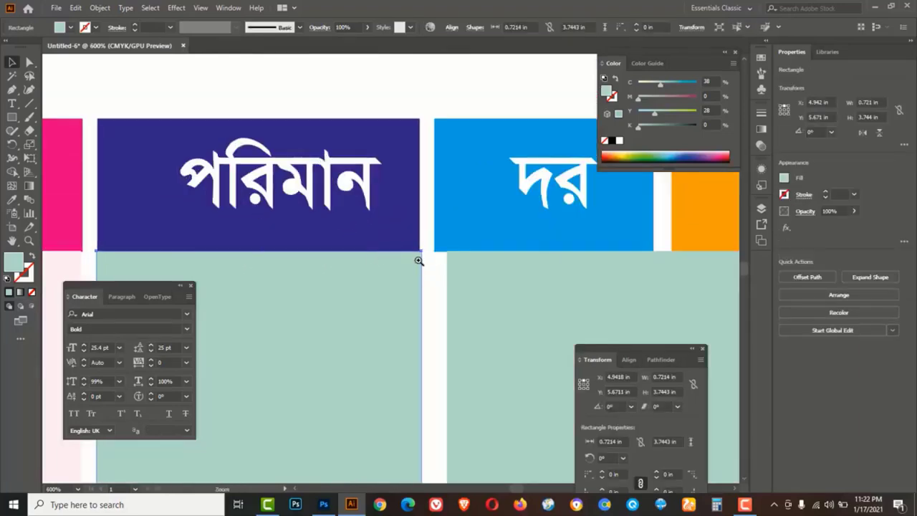
left_click(418, 255, "ctrl")
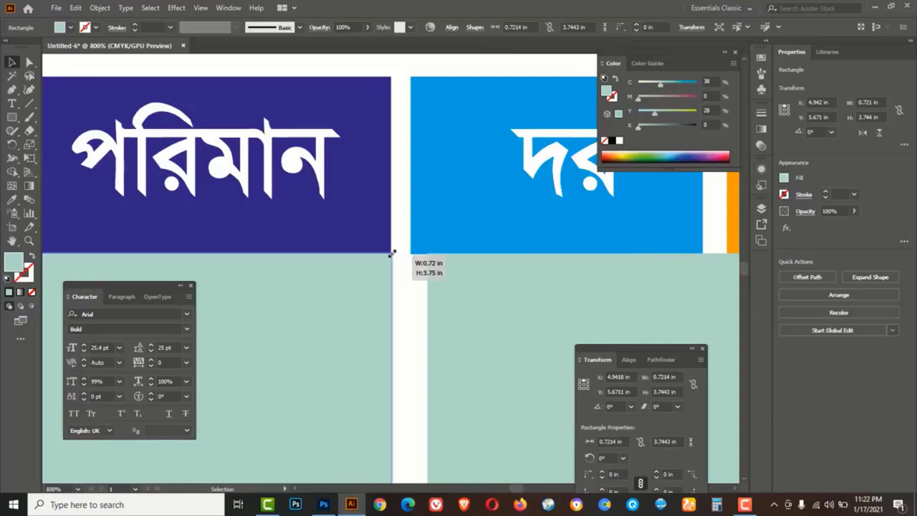
Align the copy under দর and resize it to 0.4857 in wide, then zoom out
left_click(474, 286)
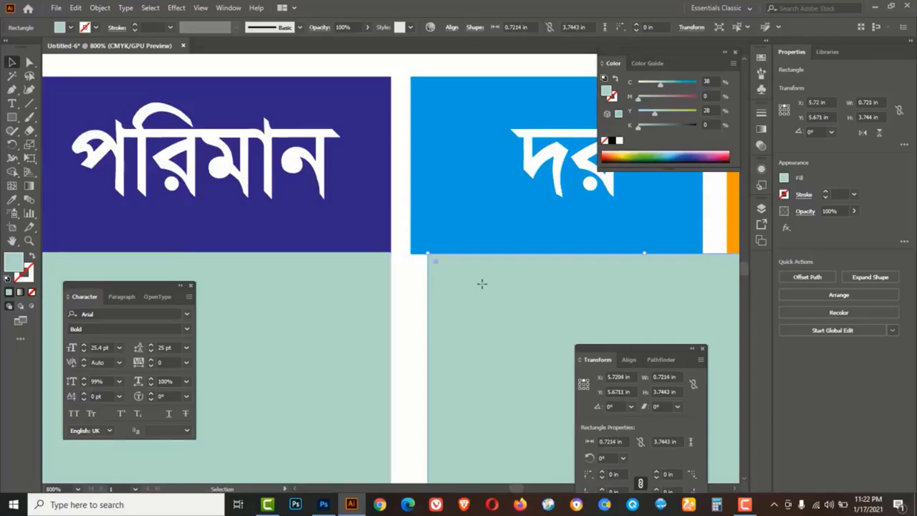
left_click_drag(481, 282, 467, 285)
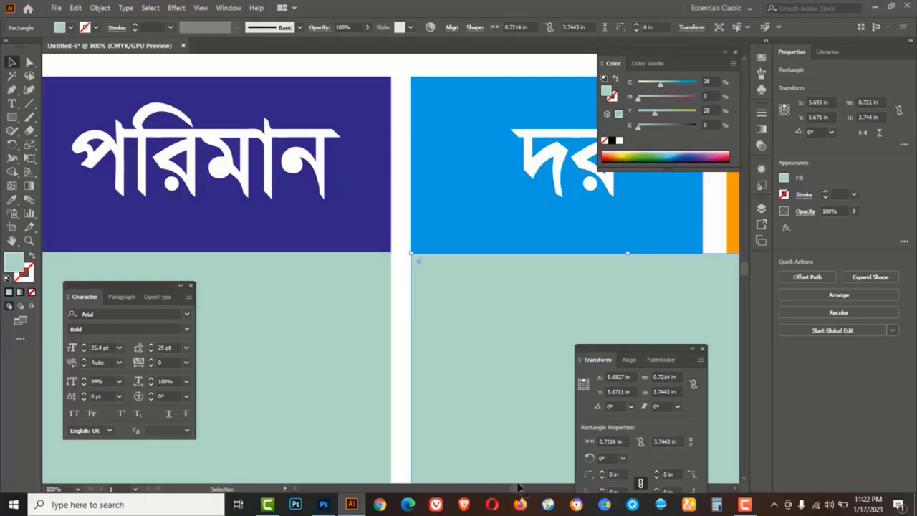
left_click_drag(517, 488, 515, 490)
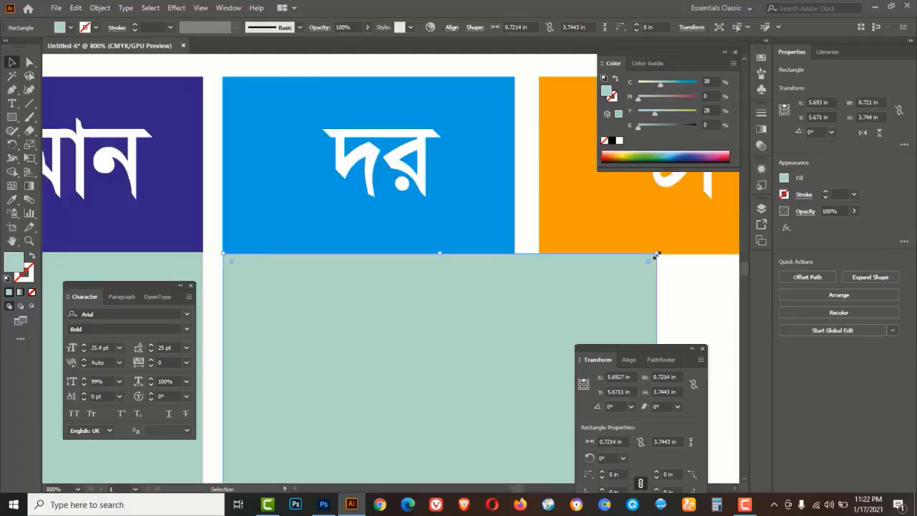
left_click_drag(655, 256, 514, 254)
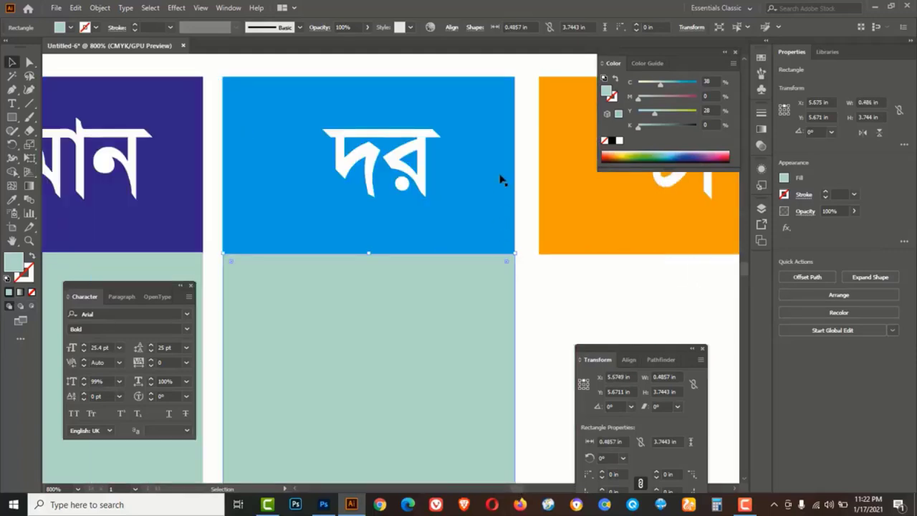
left_click(535, 300)
key("ctrl+alt+space")
left_click(549, 281)
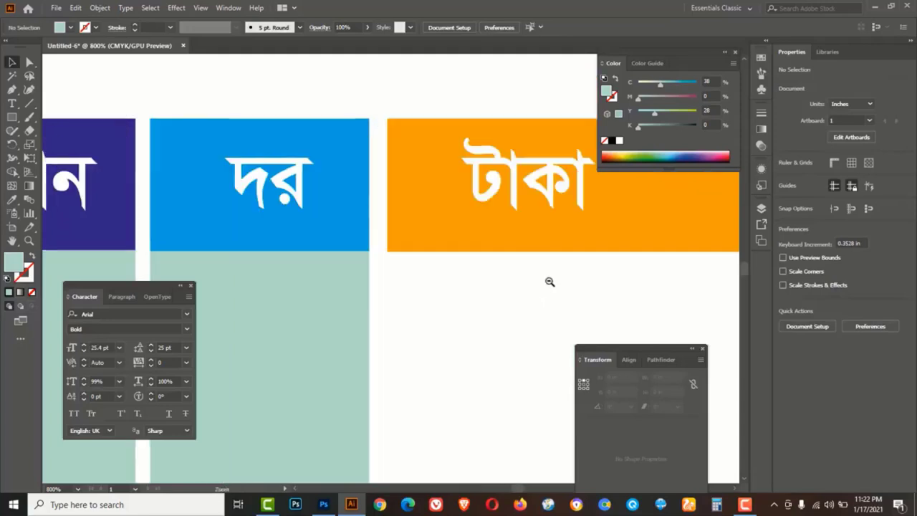
left_click(548, 281)
left_click(426, 289)
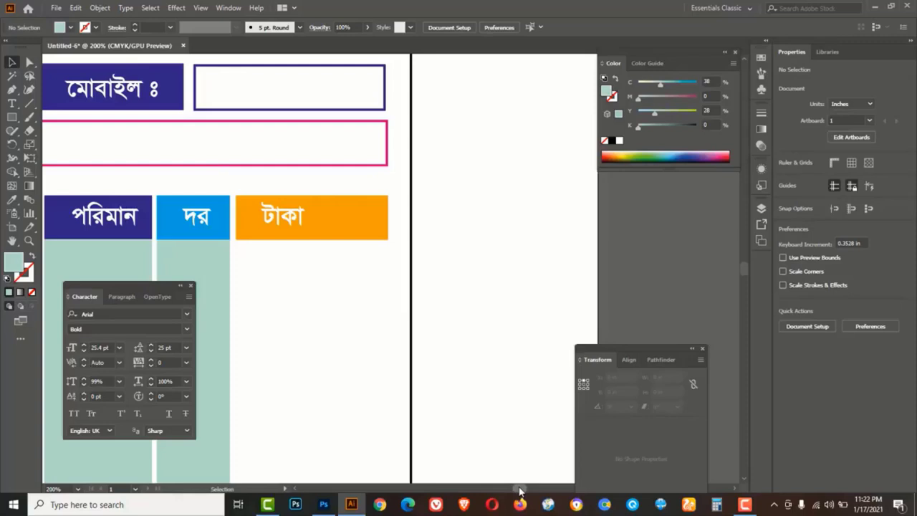
scroll(520, 490, "left", 5)
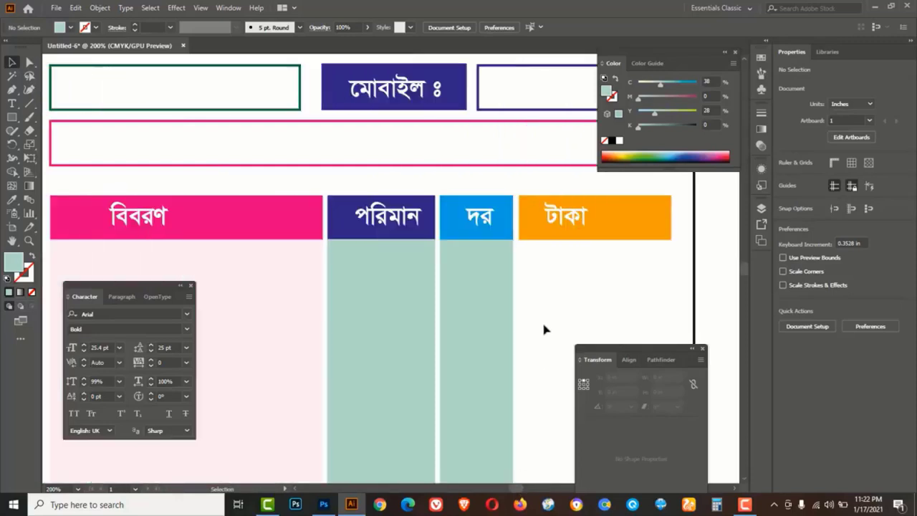
left_click(542, 301)
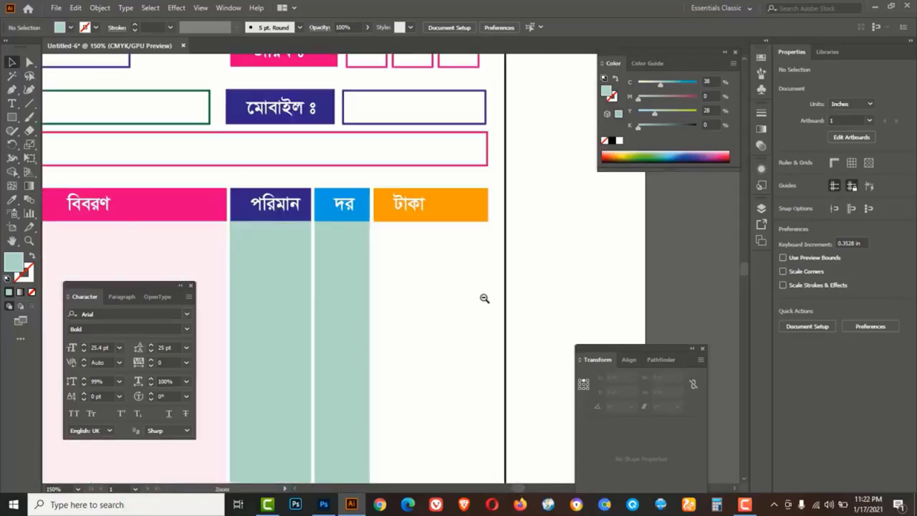
left_click(485, 298)
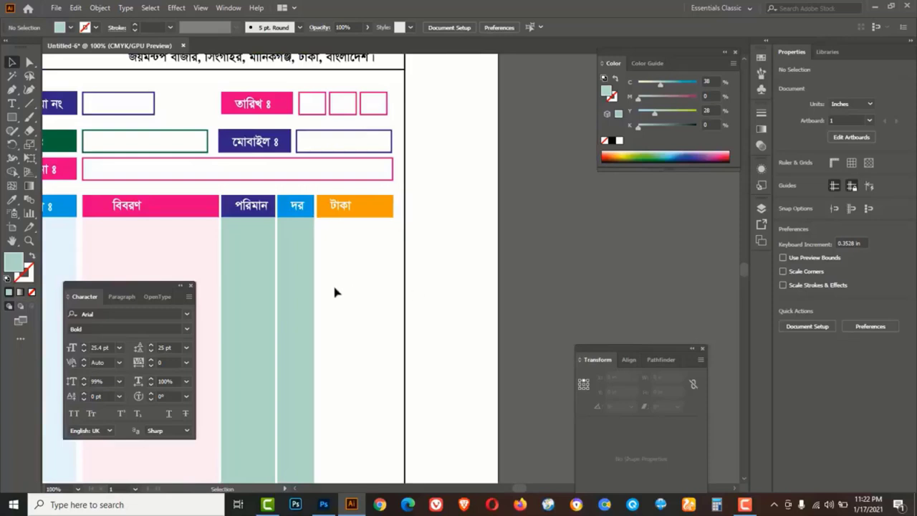
Copy the দর column under টাকা, widen it to 1.0048 in, and fill it C 0, Y 30
left_click(294, 255)
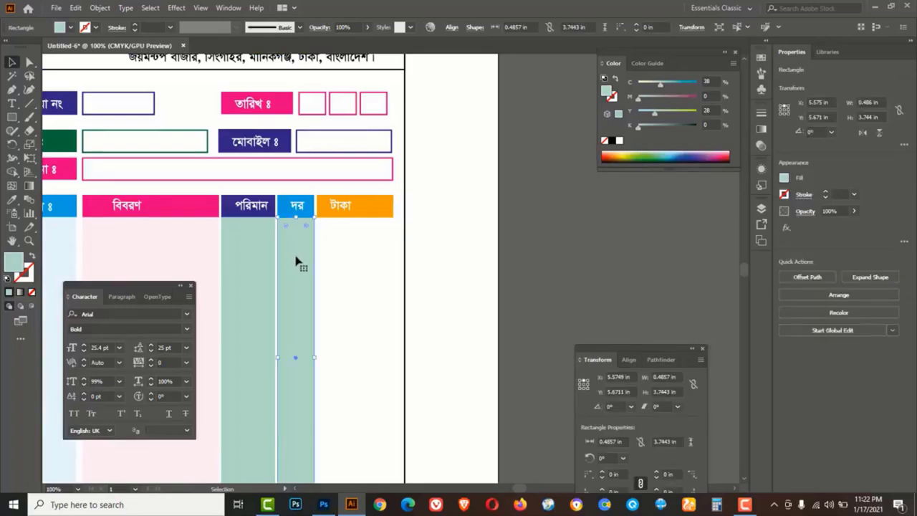
left_click_drag(305, 255, 338, 255)
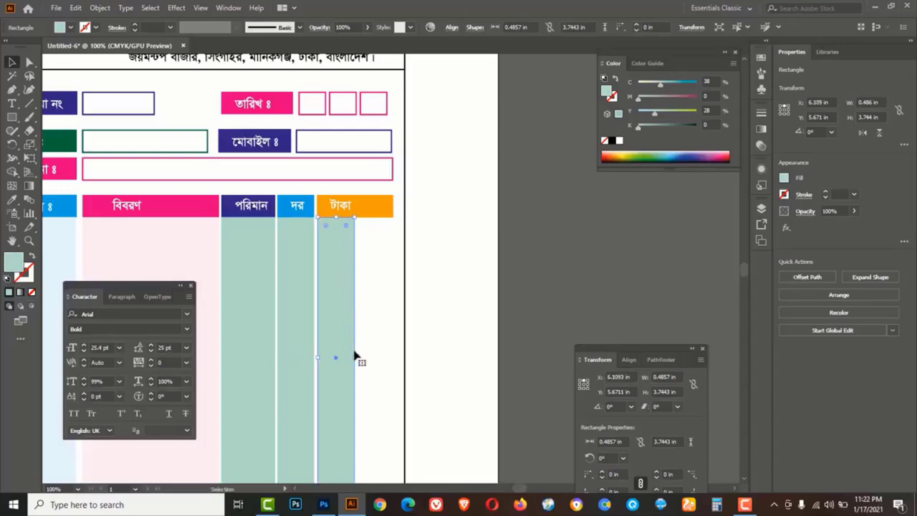
left_click_drag(355, 358, 394, 363)
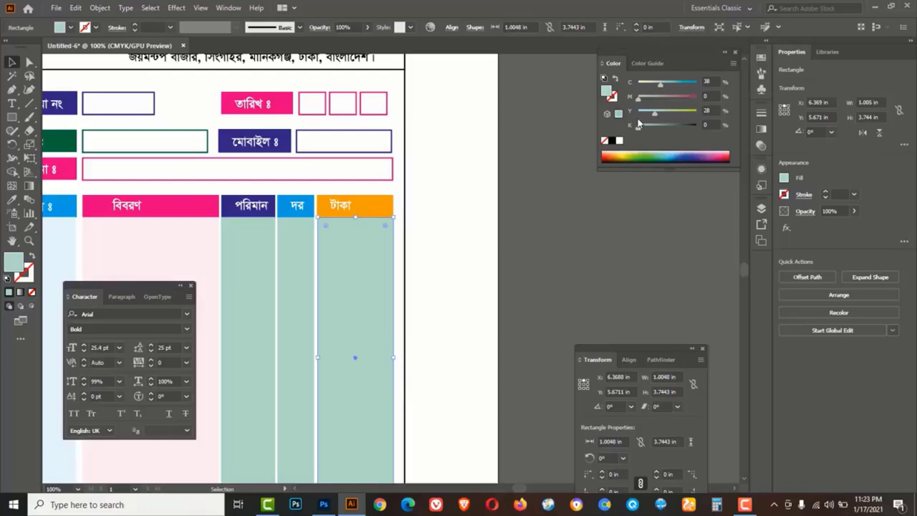
left_click_drag(664, 83, 636, 84)
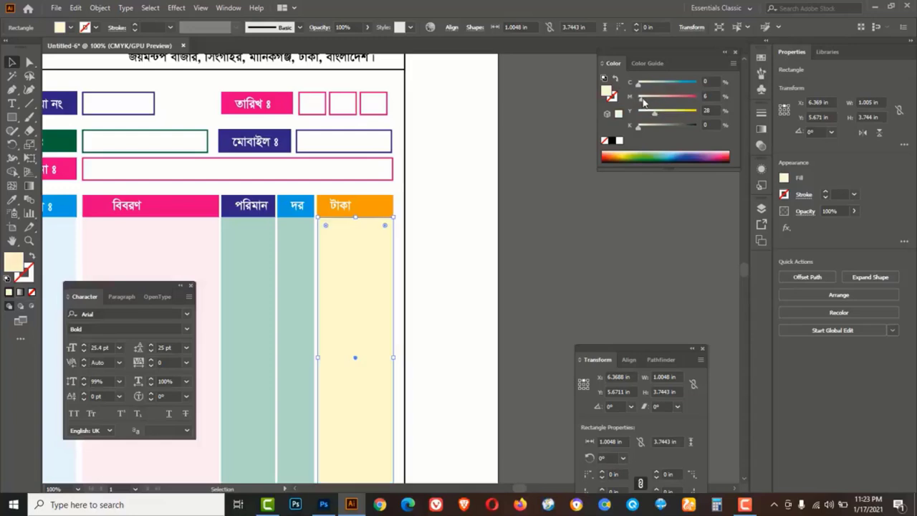
left_click_drag(653, 113, 657, 115)
Lighten the দর column's fill to 22% cyan and zoom out to the whole memo
left_click(290, 259)
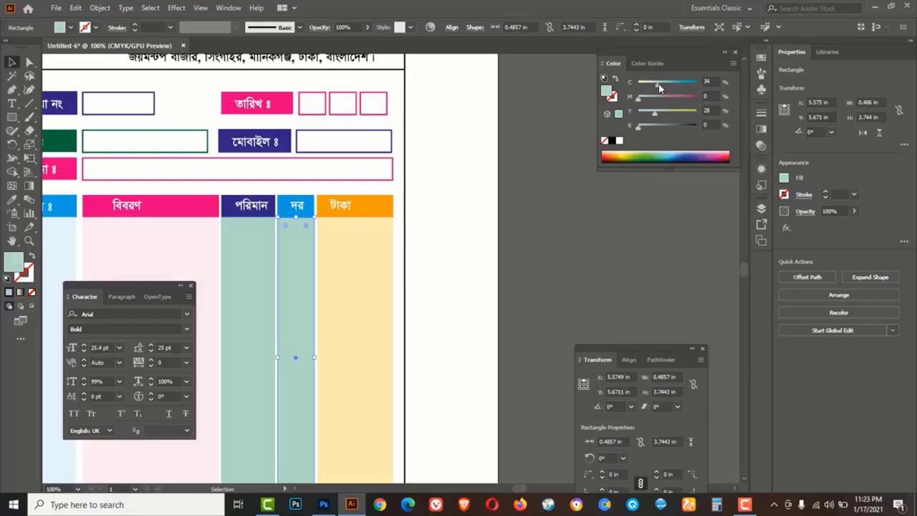
left_click_drag(660, 87, 652, 86)
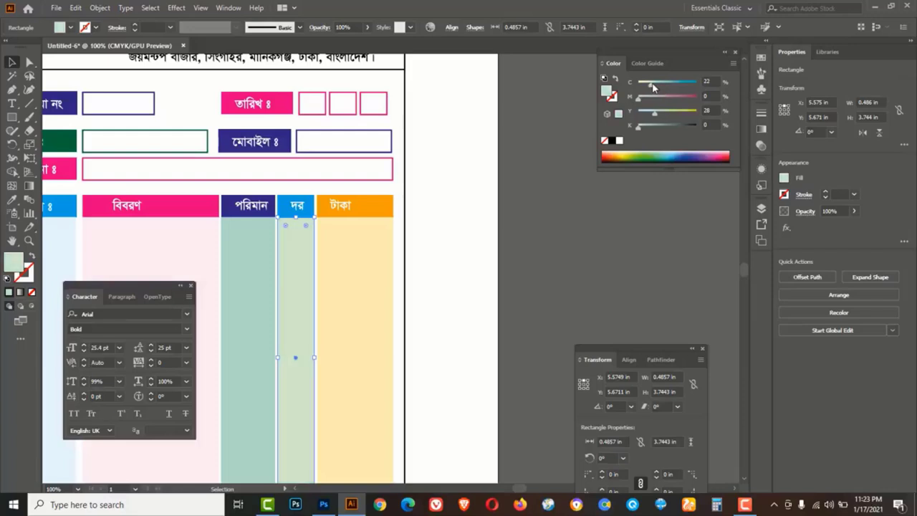
left_click(439, 233)
left_click(439, 235, "ctrl+alt")
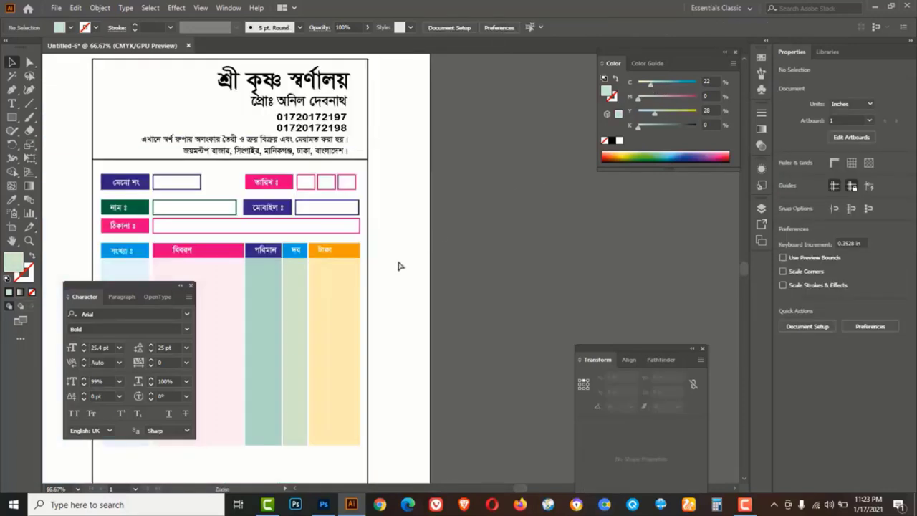
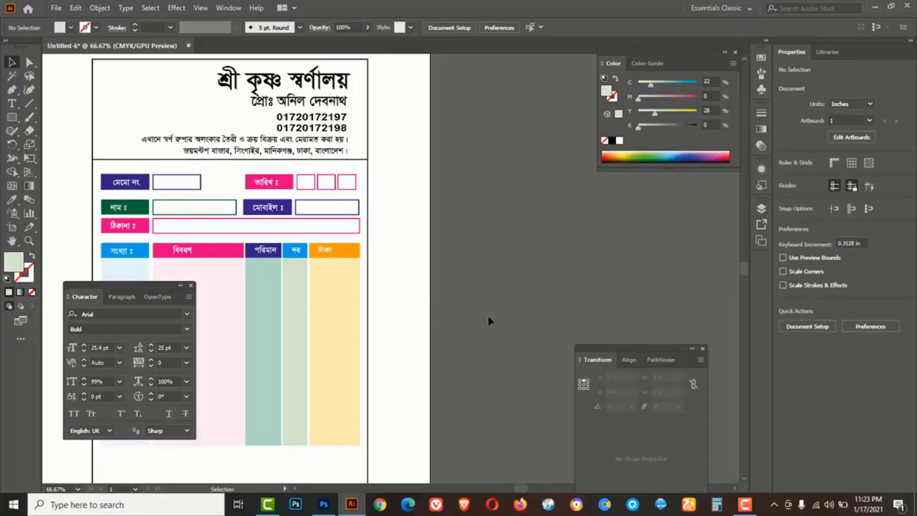
Switch keyboard input from Bijoy Classic to English and pan down to the memo's item columns
left_click(774, 504)
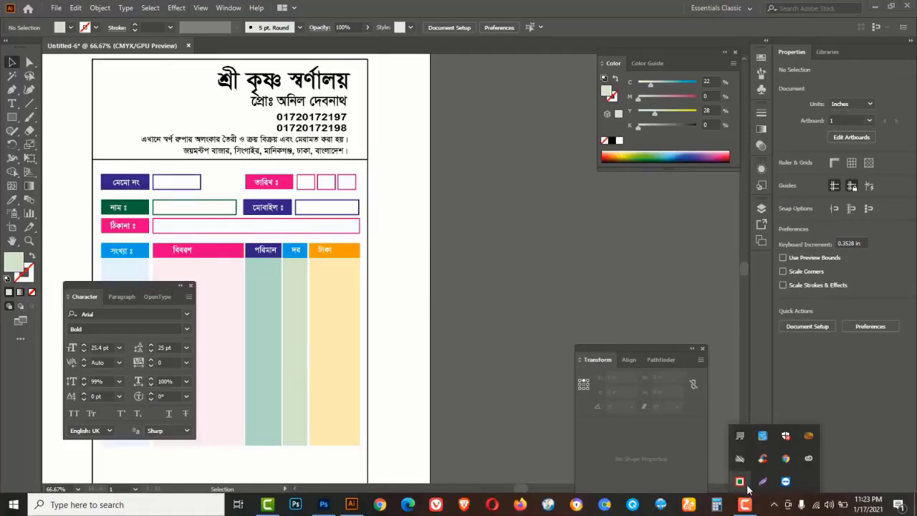
right_click(740, 481)
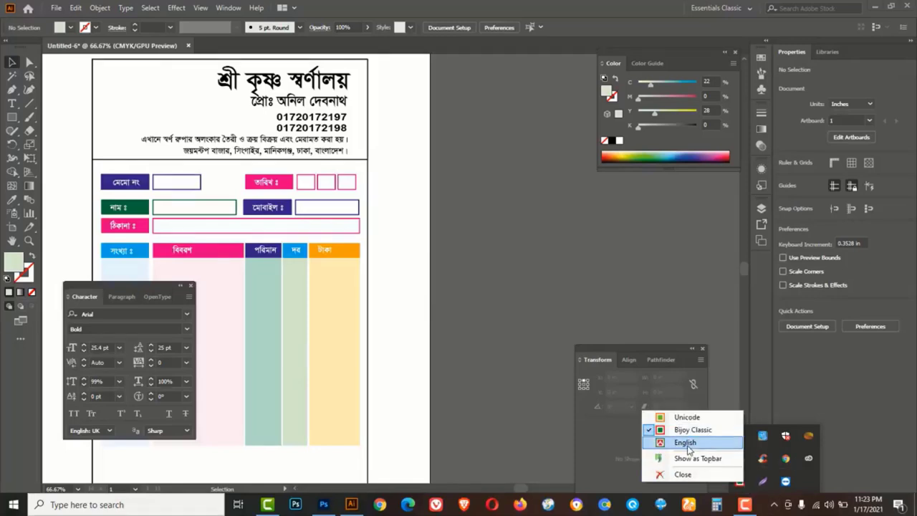
left_click(686, 443)
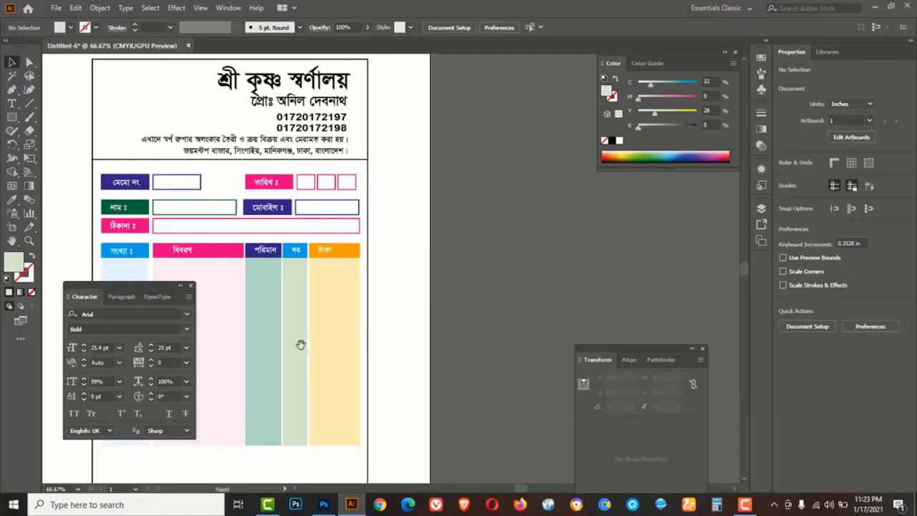
left_click_drag(301, 344, 440, 313)
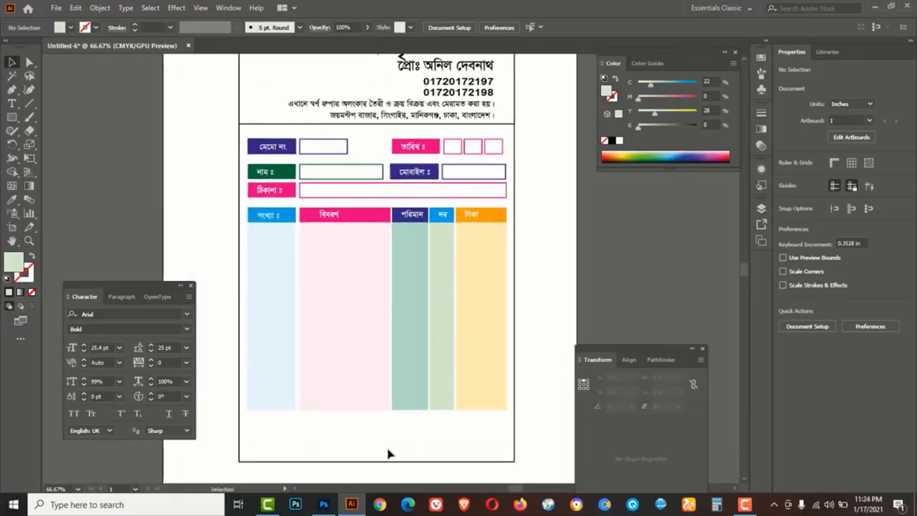
left_click_drag(11, 120, 72, 123)
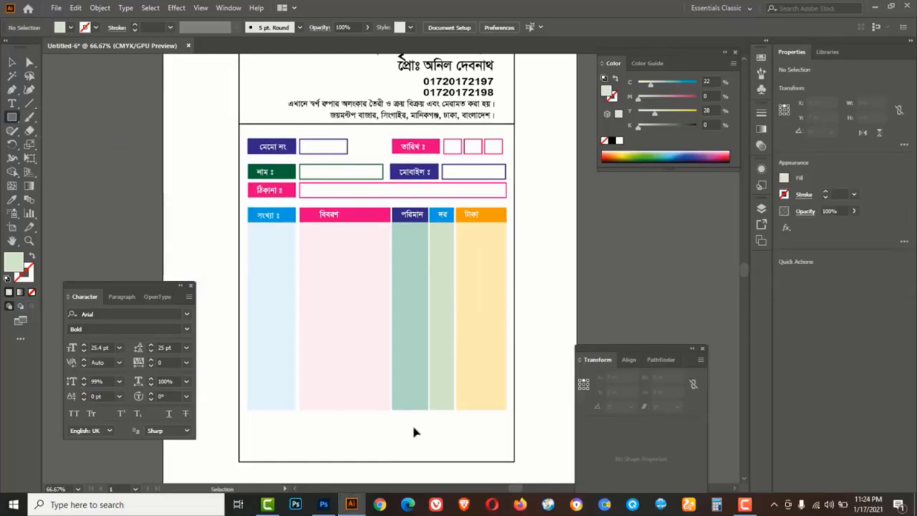
Draw a cyan rectangle in the light green column and narrow it to fit the column
key("ctrl+plus")
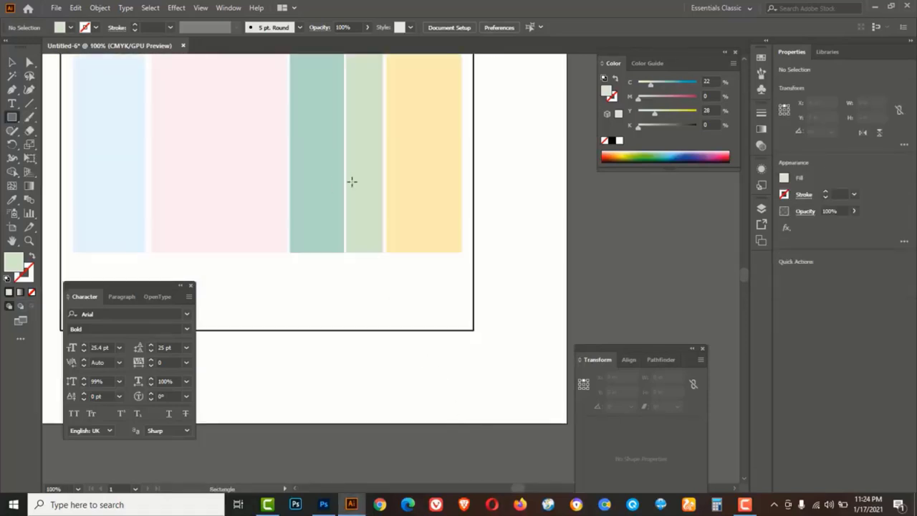
left_click_drag(346, 172, 384, 196)
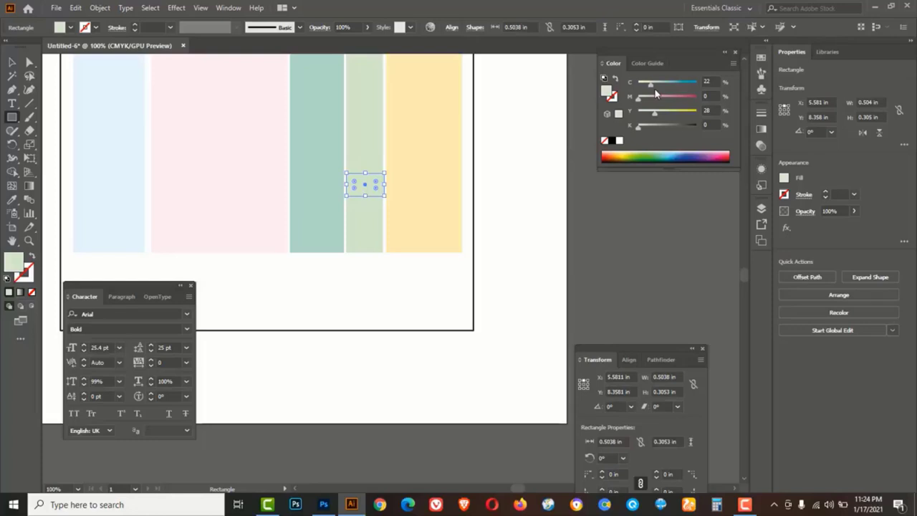
left_click_drag(650, 83, 698, 83)
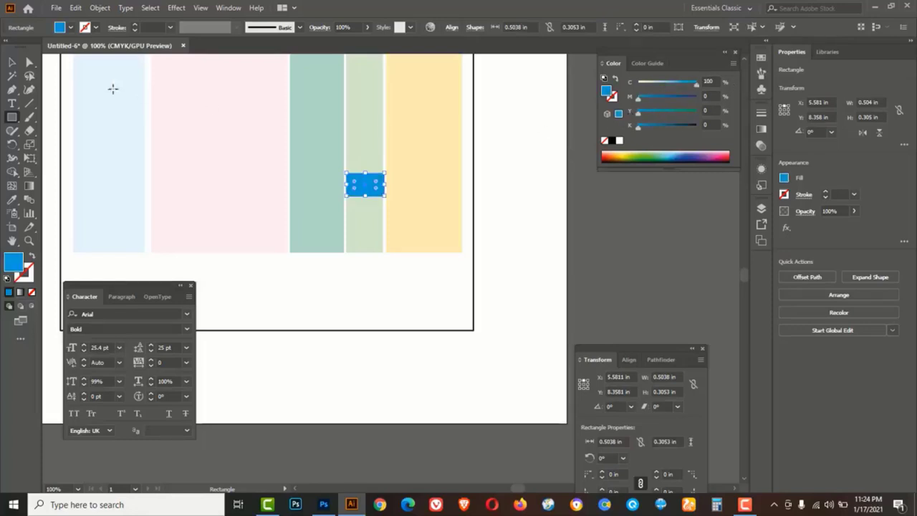
key("v")
key("z")
left_click(365, 184)
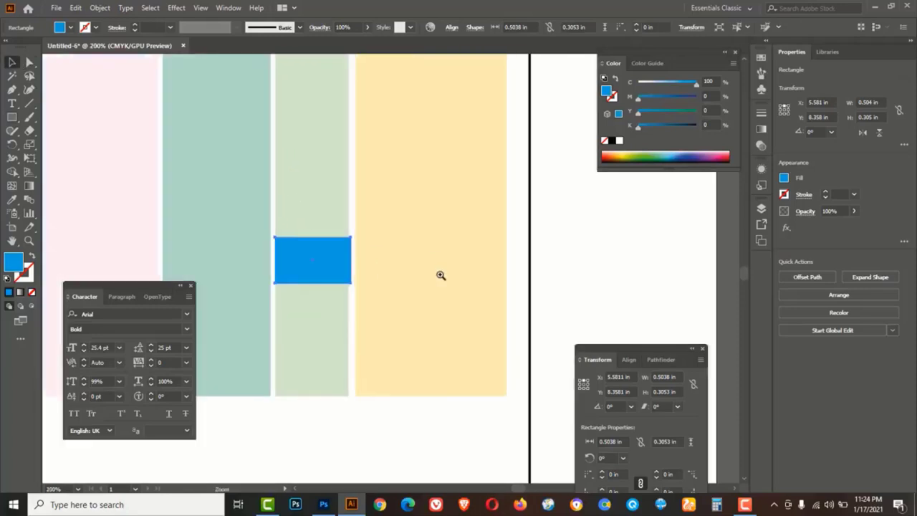
left_click(298, 265)
left_click_drag(421, 357, 381, 241)
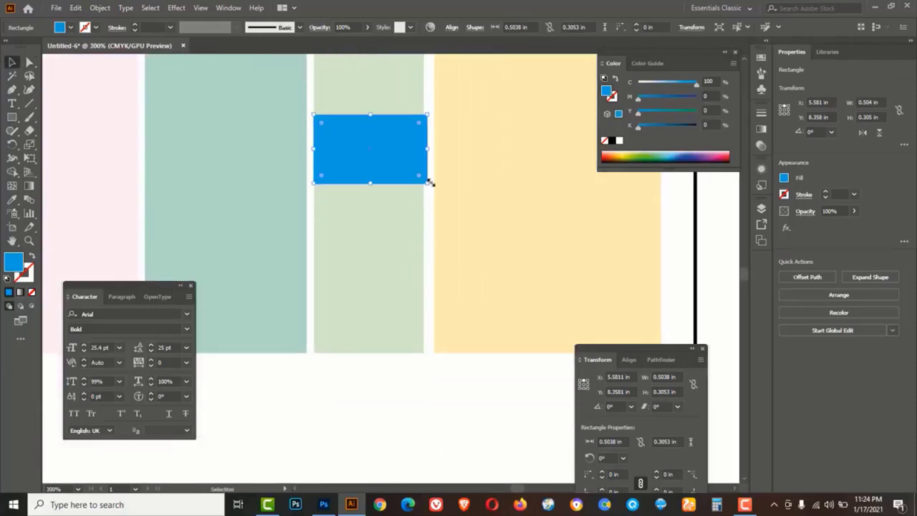
left_click_drag(429, 185, 389, 229)
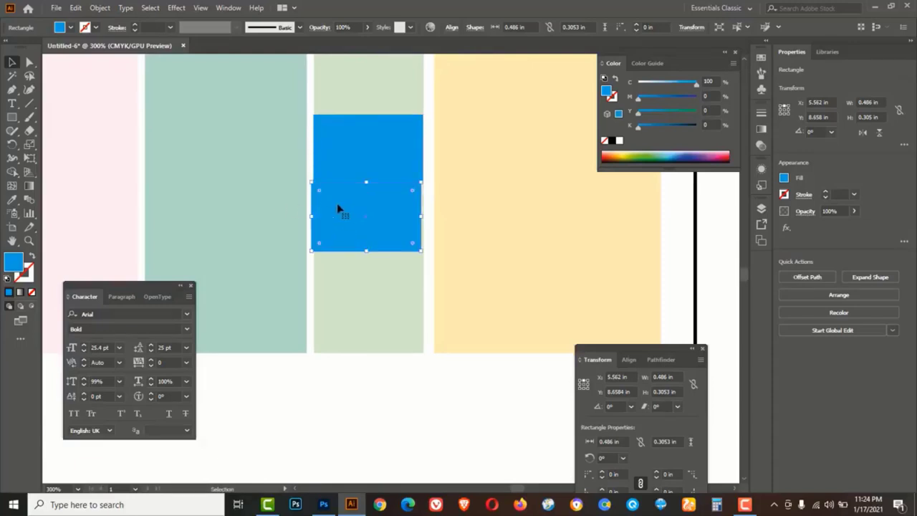
Copy the rectangle straight down twice, colouring the copies magenta and dark green (C100 M26 Y100 K0)
key("ctrl+z")
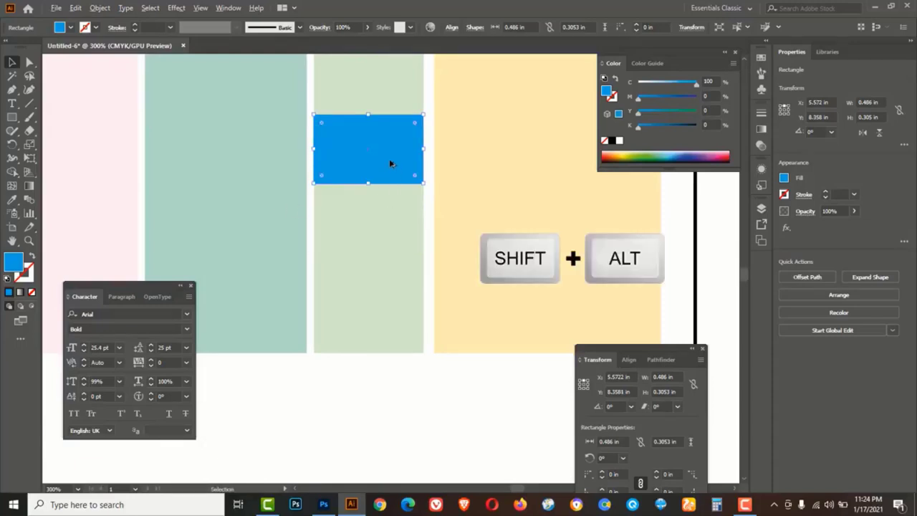
left_click_drag(389, 163, 378, 246)
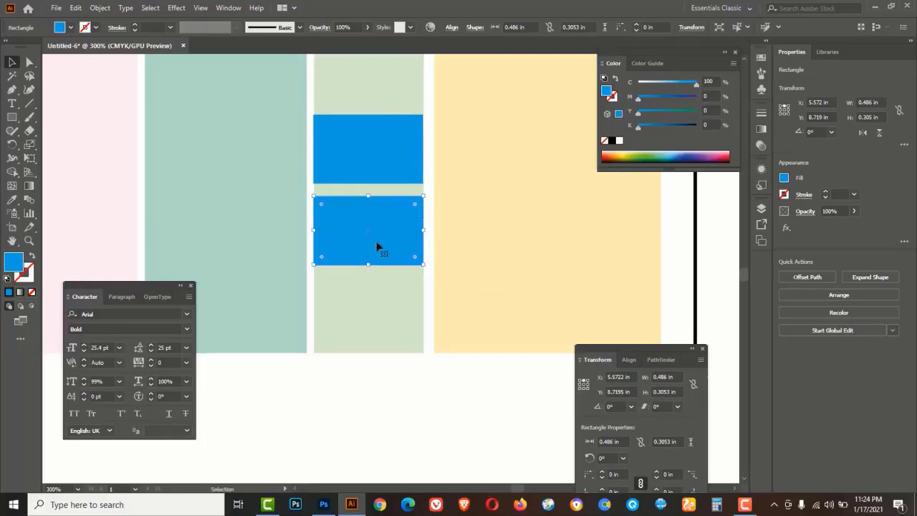
left_click_drag(695, 85, 719, 99)
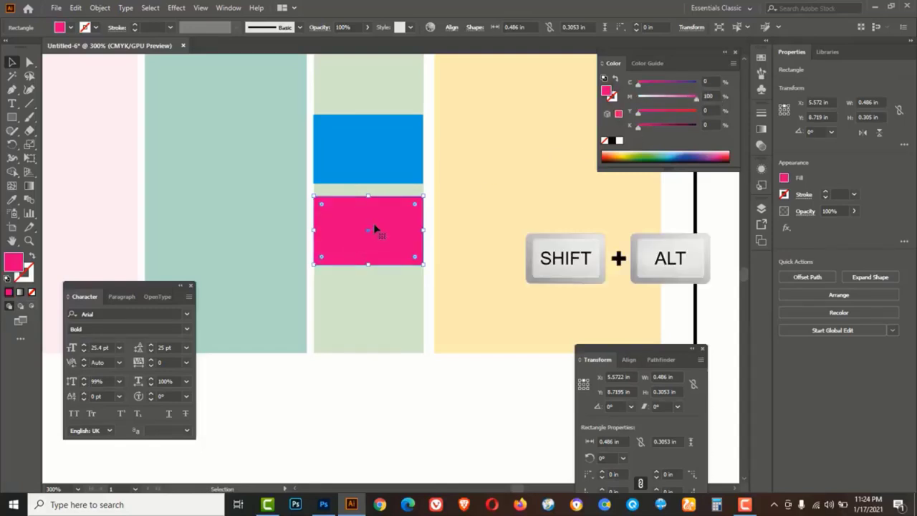
left_click_drag(375, 227, 365, 316)
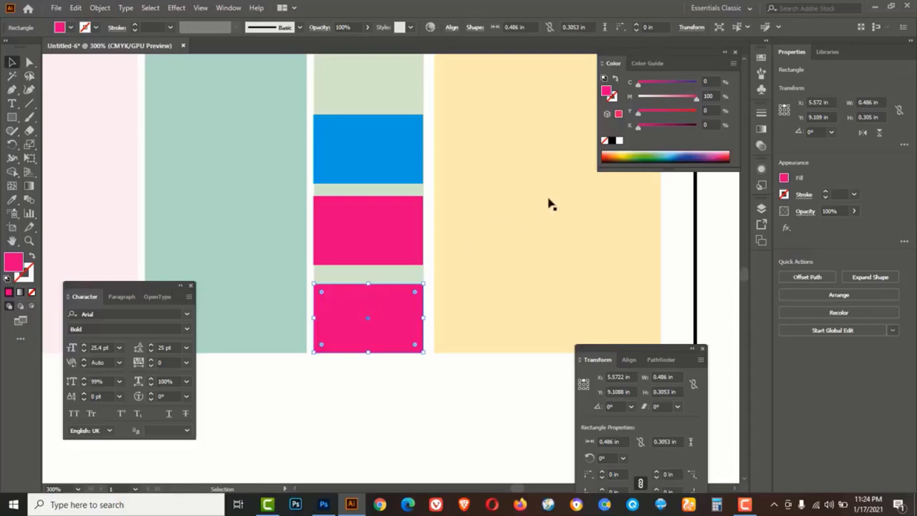
mouse_move(692, 96)
left_mouse_down()
mouse_move(638, 96)
mouse_move(696, 82)
left_mouse_up()
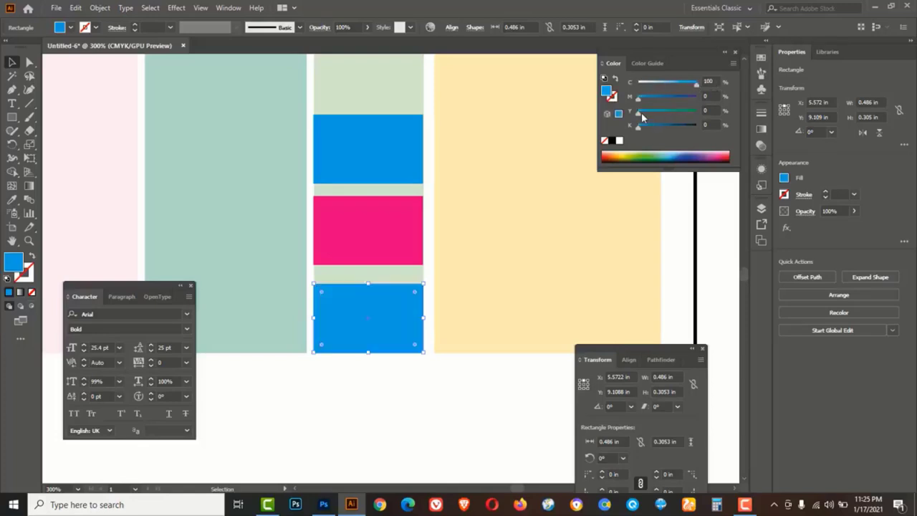
left_click_drag(660, 119, 702, 114)
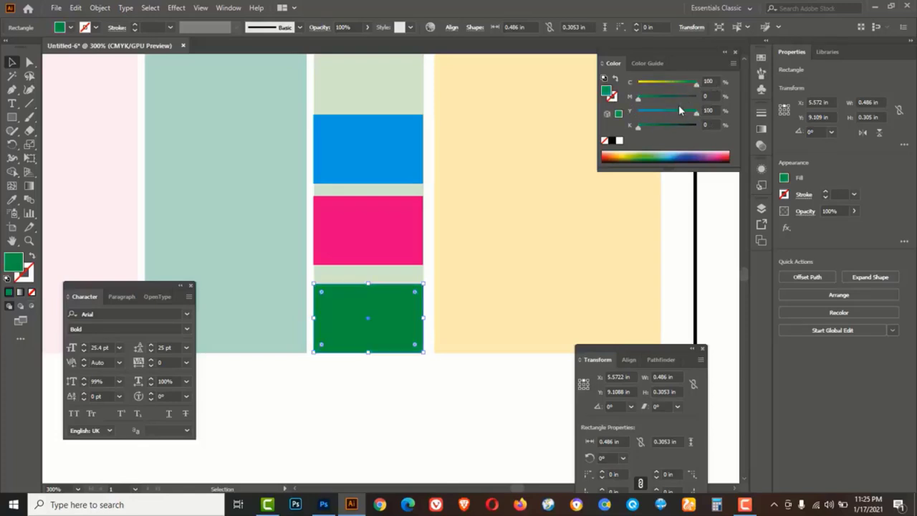
left_click_drag(638, 100, 654, 99)
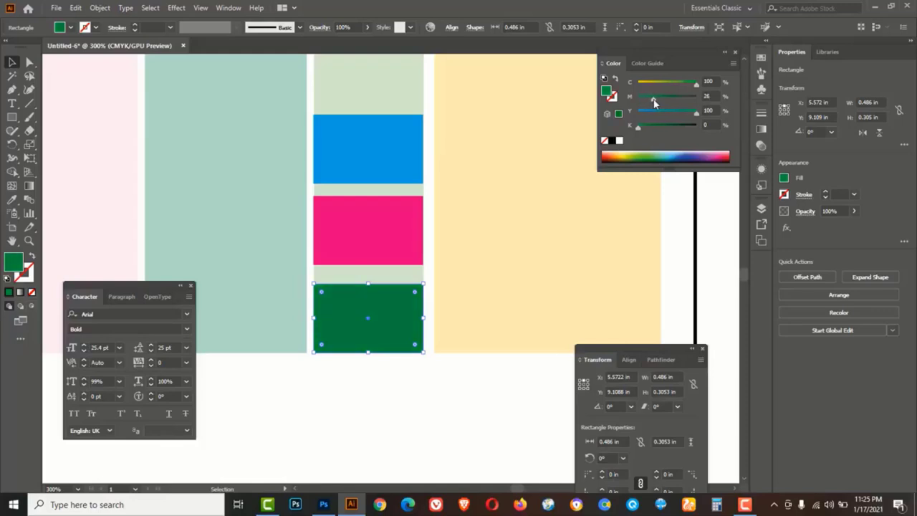
Select all three rectangles and vertically distribute them by their centres
left_click(392, 230, "shift")
left_click(386, 180, "shift")
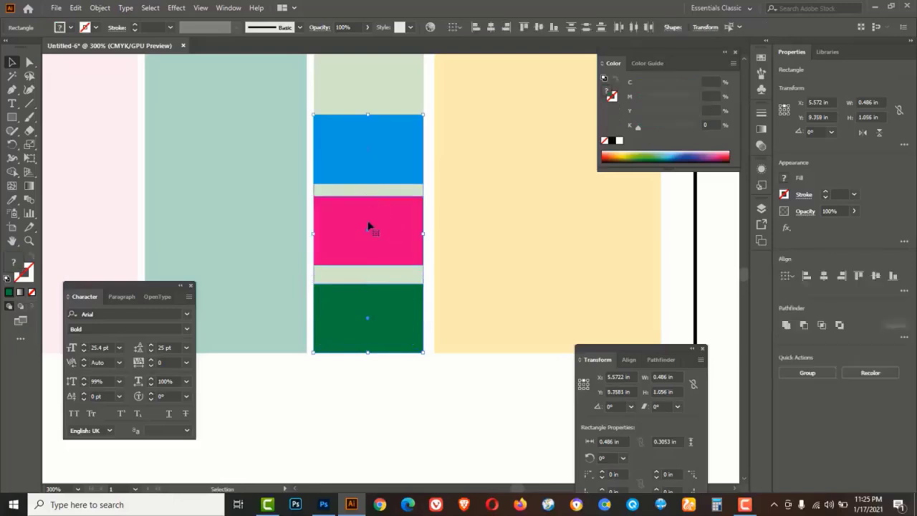
left_click(585, 28)
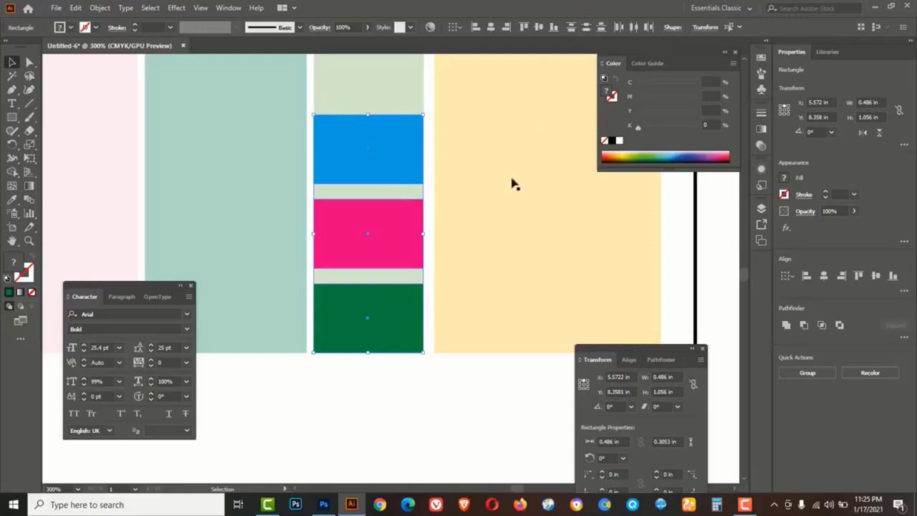
Pick the Type tool and switch keyboard input to Bijoy Classic Bengali
left_click(425, 399)
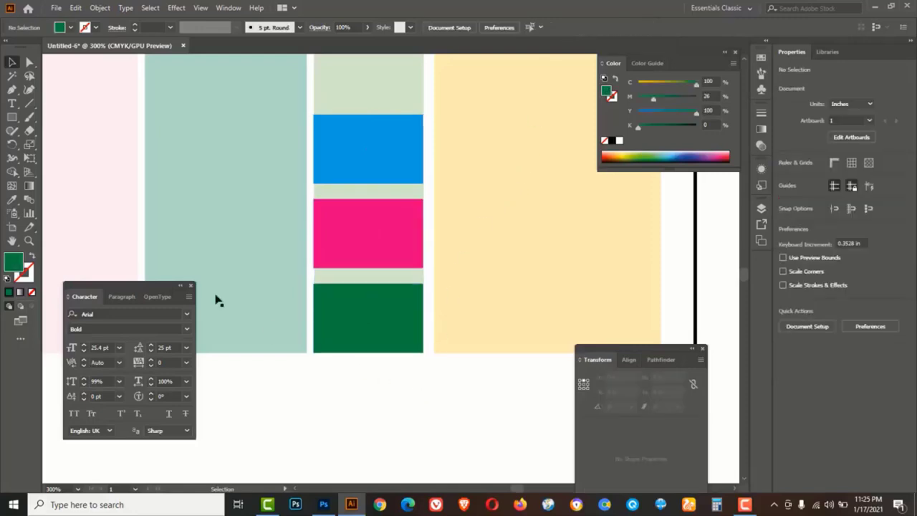
left_click(13, 105)
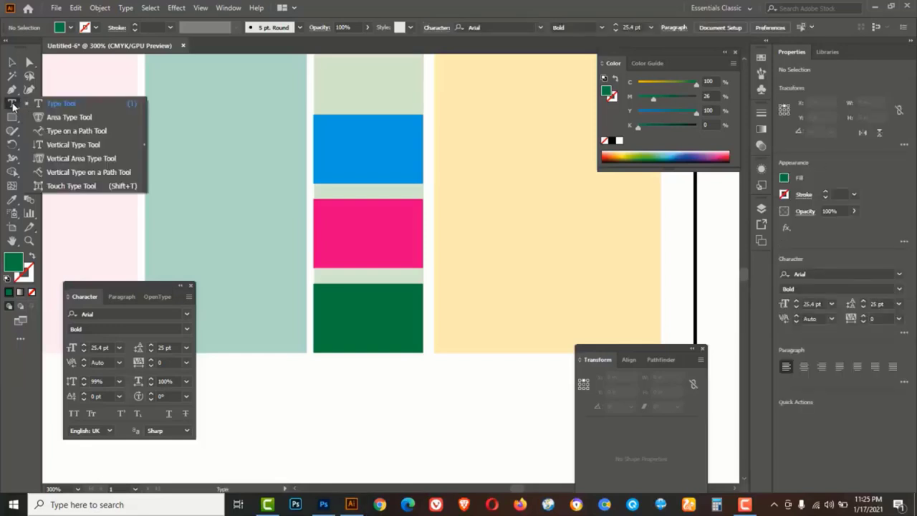
left_click(62, 104)
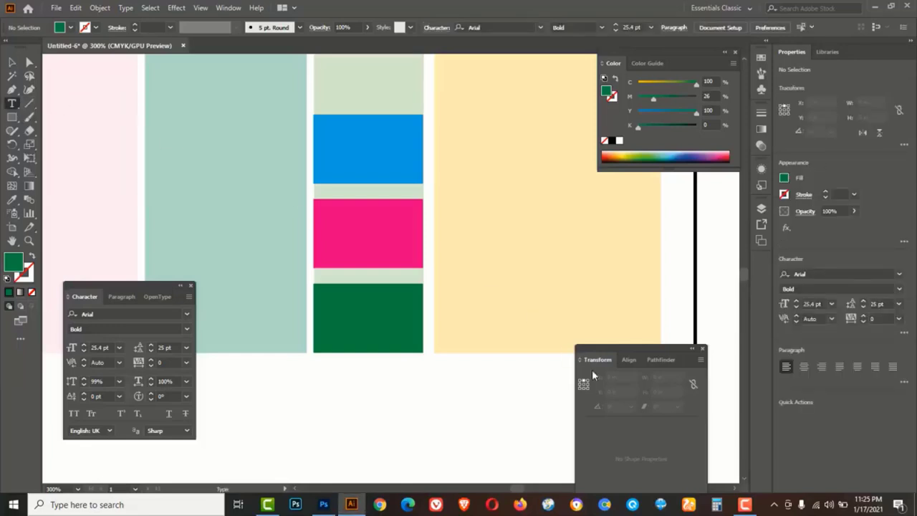
left_click(773, 504)
right_click(740, 481)
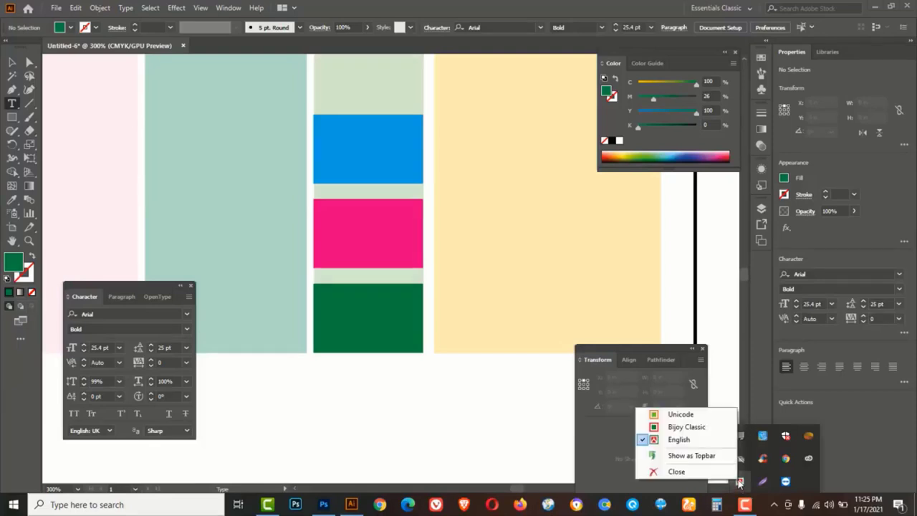
left_click(683, 428)
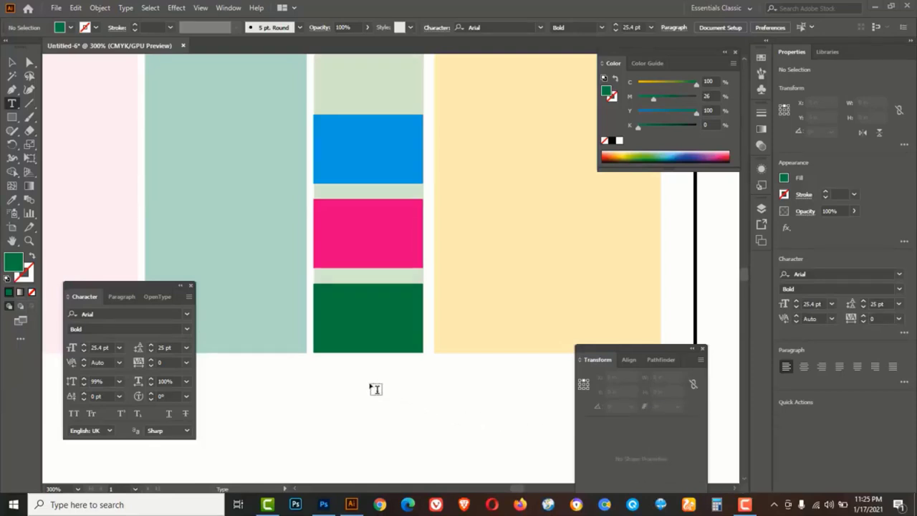
left_click(305, 387)
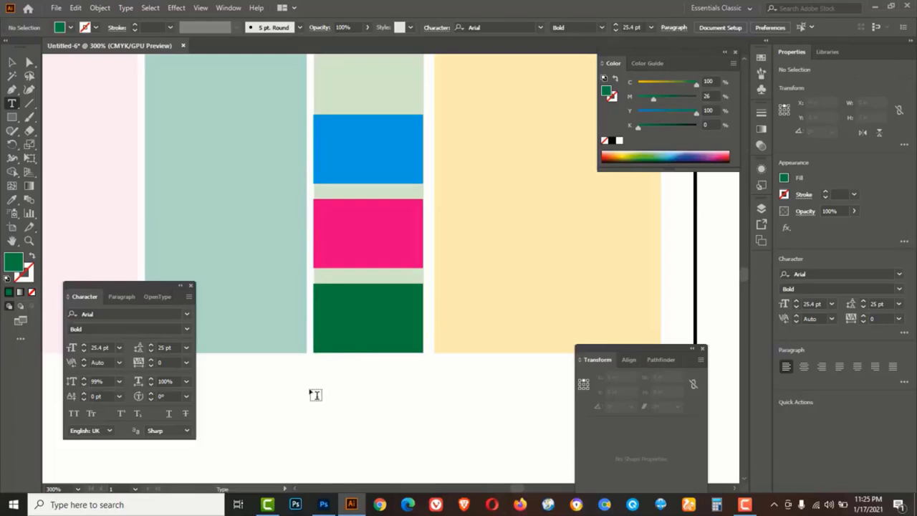
Start a text object below the columns set in SutonnyMJ at 10 pt
left_click(314, 391)
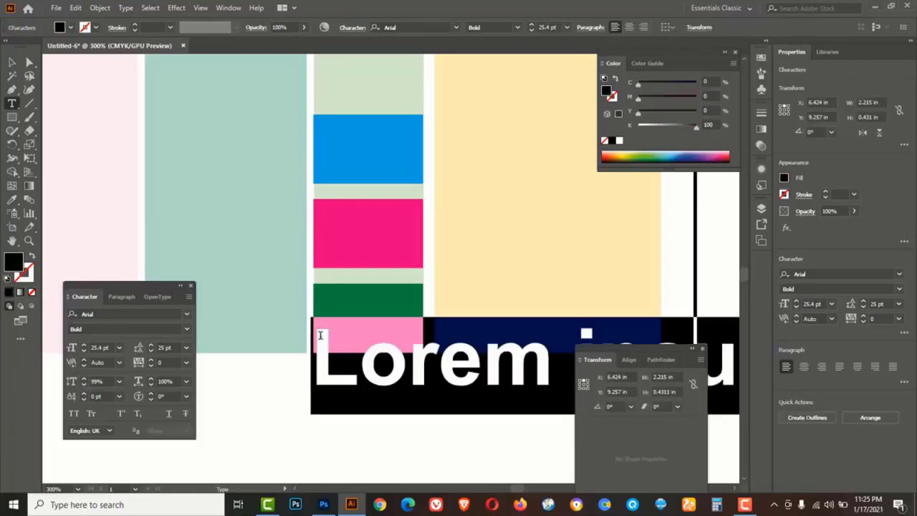
left_click(457, 27)
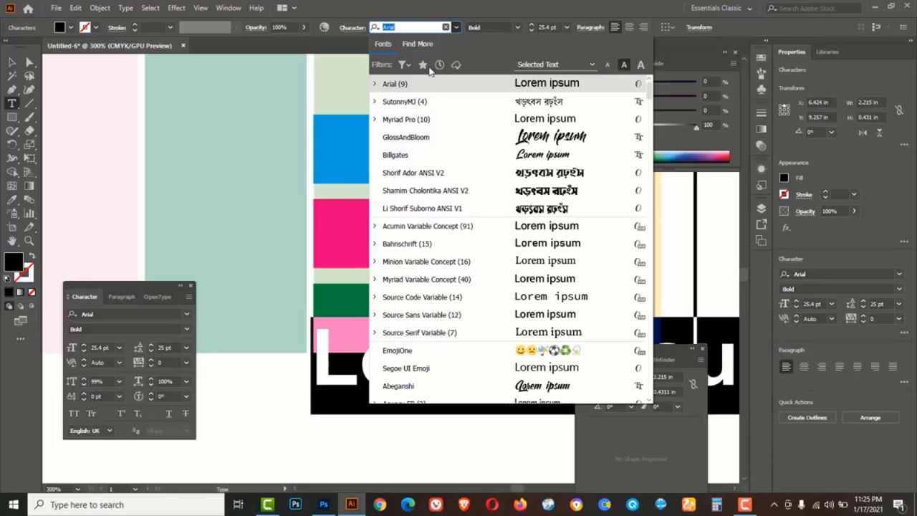
left_click(415, 101)
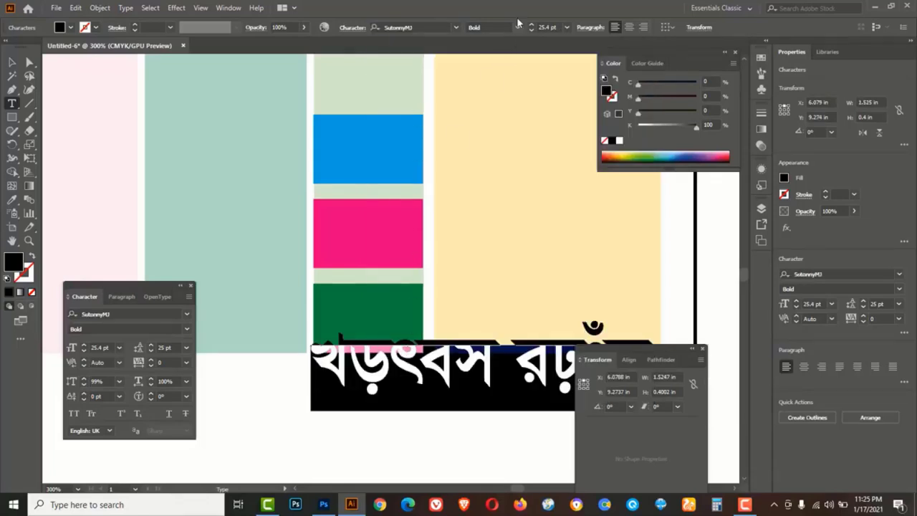
left_click(566, 29)
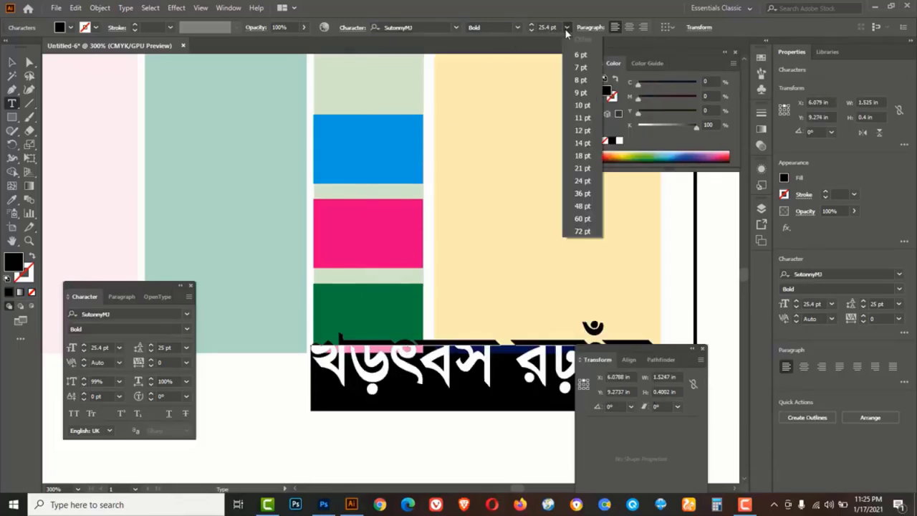
left_click(582, 107)
Replace the placeholder with the labels মোট=, অগ্রীম= and বাকী= on separate lines
left_click_drag(392, 371, 444, 383)
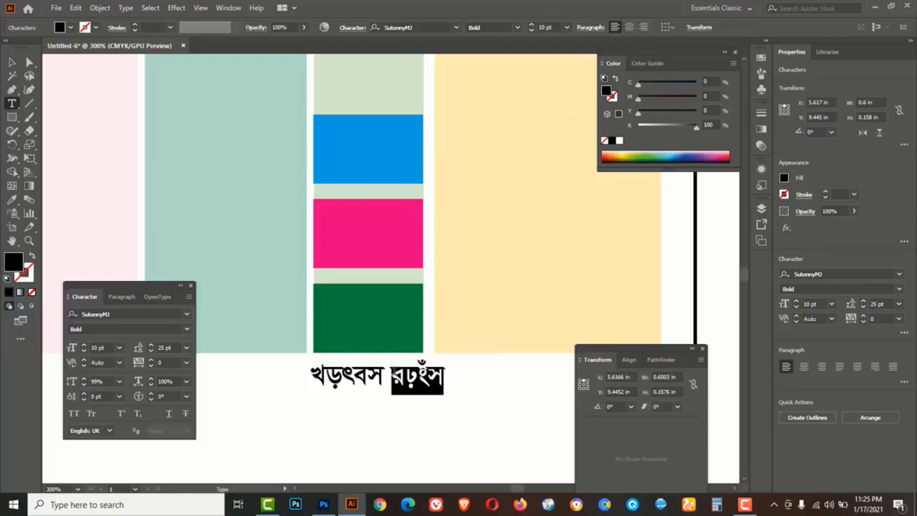
key("ctrl+a")
type("মোট=")
key("Return")
type("অগ্রীম=")
key("Return")
type("বাকী")
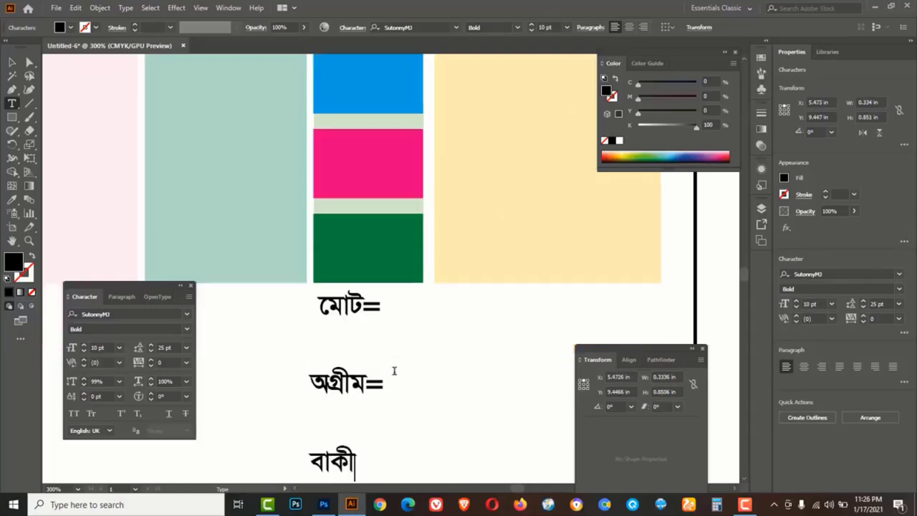
type("=")
left_click(13, 62)
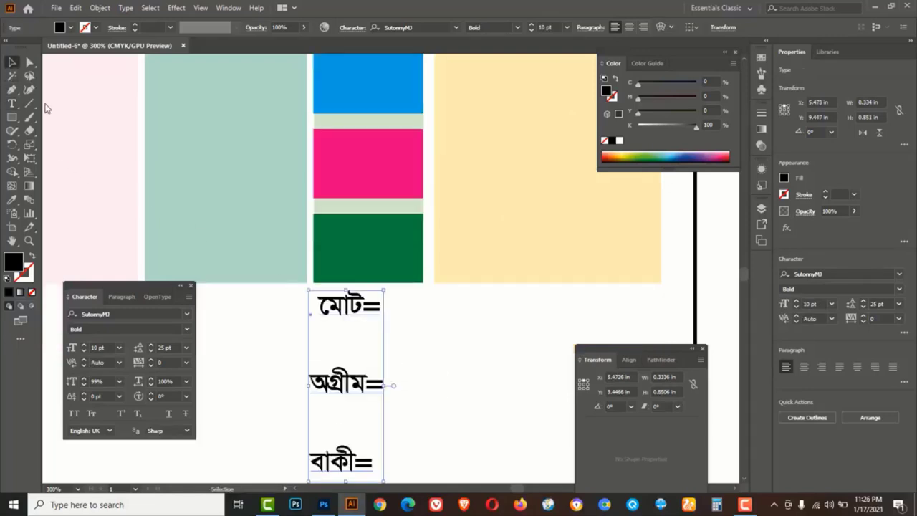
Tighten the labels' tracking and leading, move them onto the boxes, and make them white
left_click(151, 363)
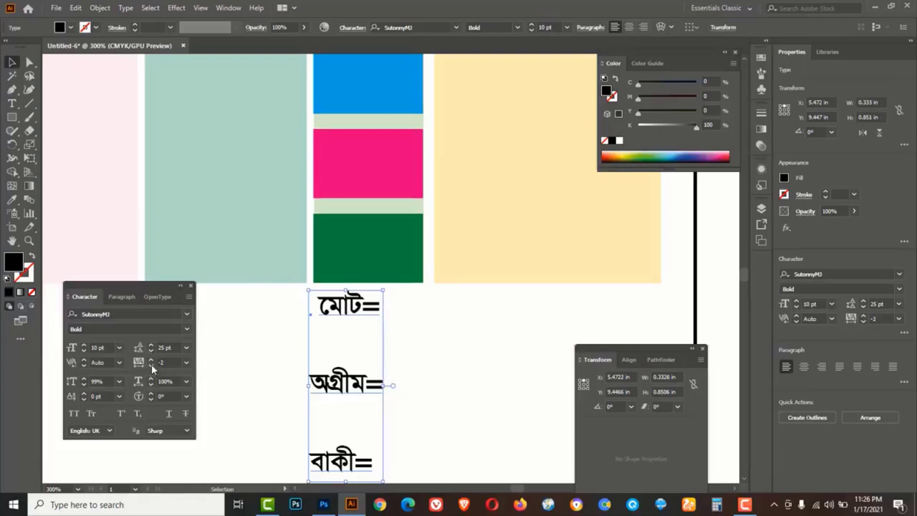
left_click(151, 350)
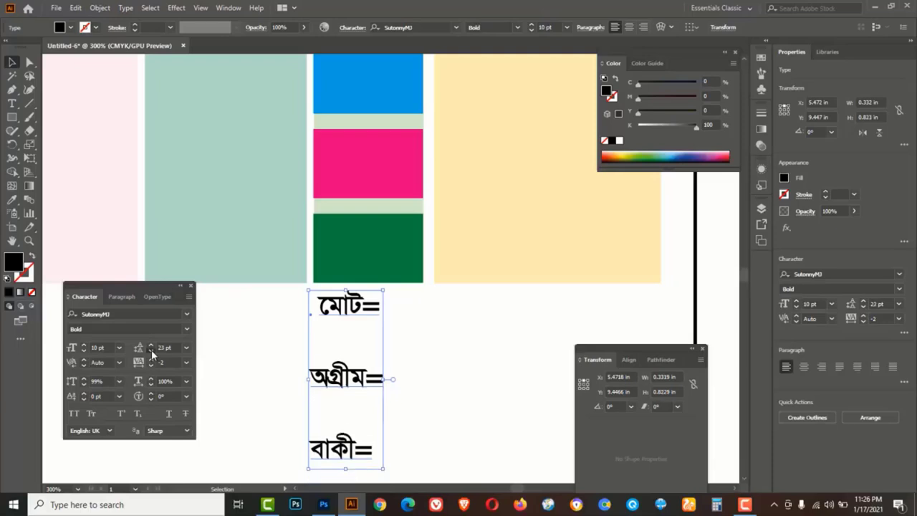
left_click(151, 350)
left_click(152, 350)
left_click_drag(350, 307, 360, 86)
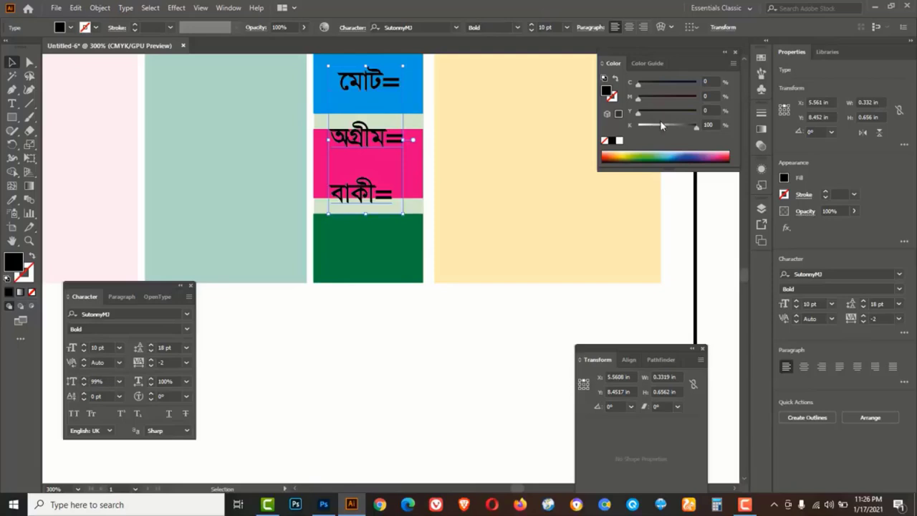
left_click_drag(686, 126, 637, 126)
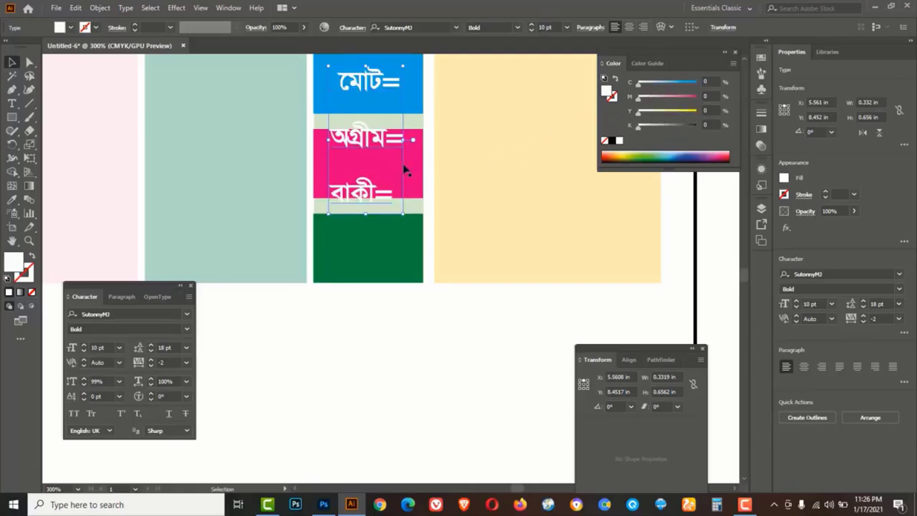
Increase the leading to 27 pt so each label sits on its own box
left_click(151, 344)
left_click(151, 344)
left_click(151, 344)
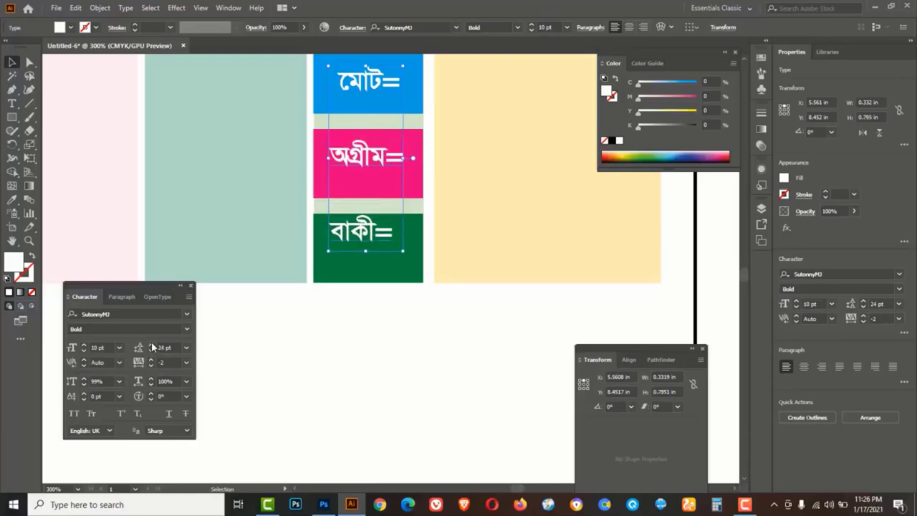
left_click(151, 344)
left_click(151, 344)
left_click(151, 344)
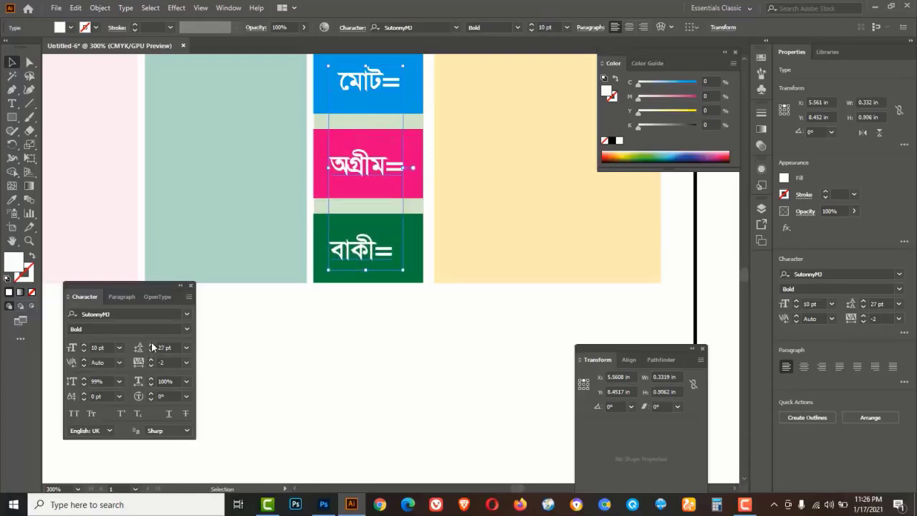
Copy the green, pink and blue boxes to the right into the yellow column
left_click(371, 372)
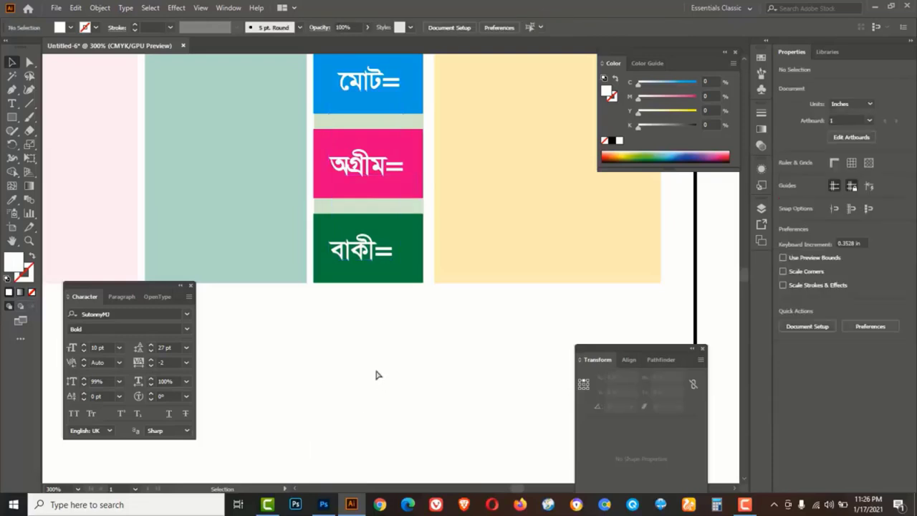
key("z")
key("ctrl+minus")
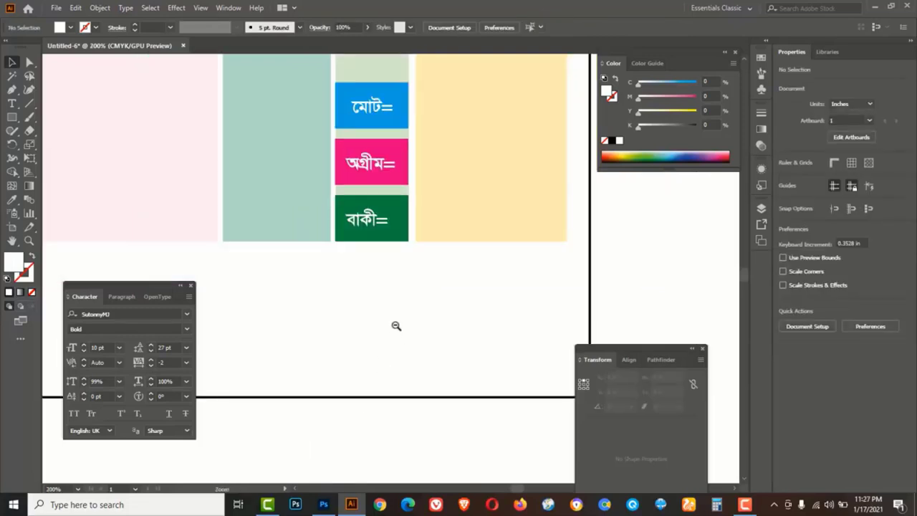
left_click(403, 224)
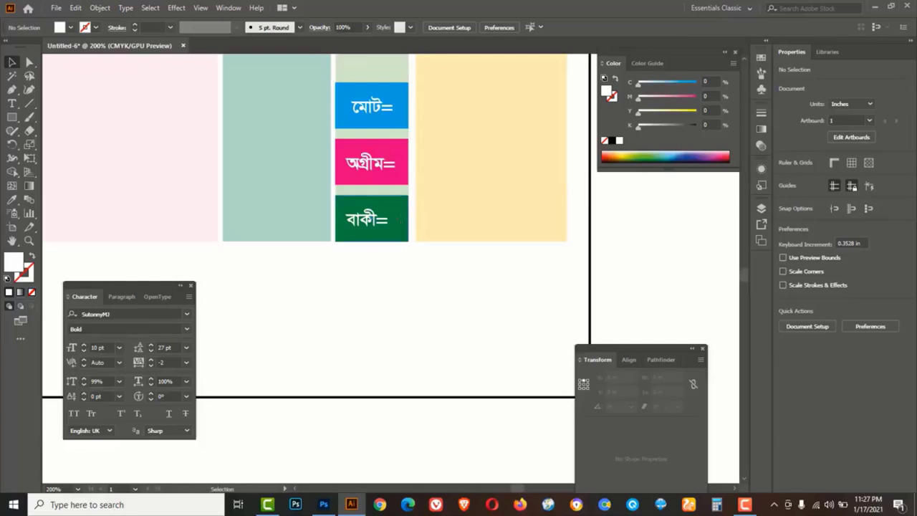
left_click(403, 154, "shift")
left_click(401, 108, "shift")
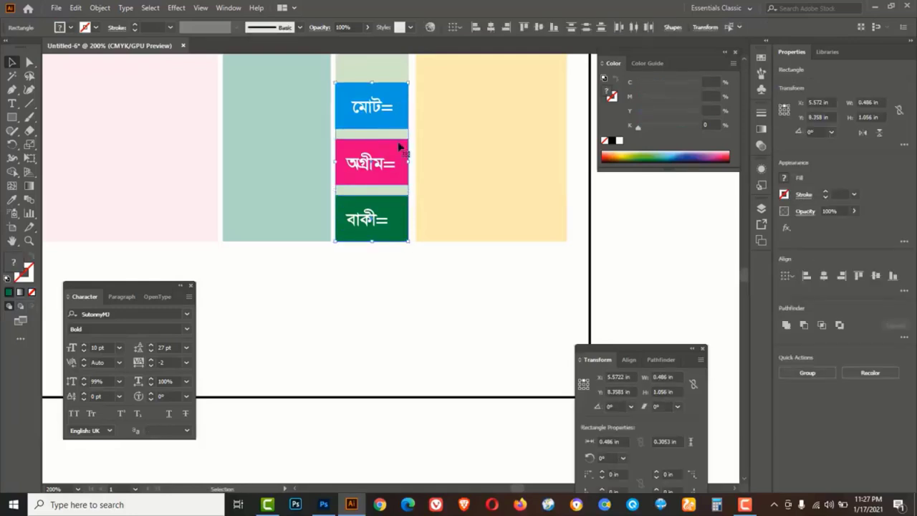
left_click_drag(398, 154, 567, 172)
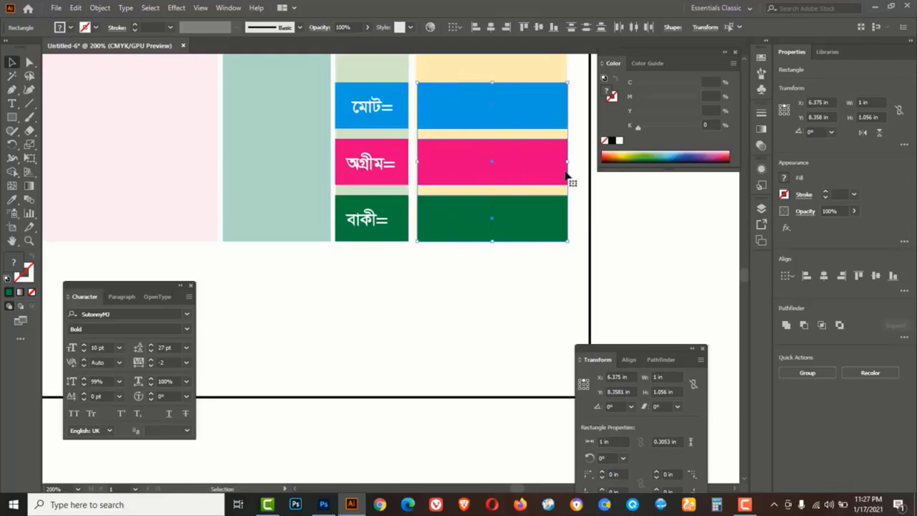
Lower the copied boxes' opacity to about 43%, then zoom out and select the green box
left_click(366, 29)
left_click_drag(365, 43, 341, 43)
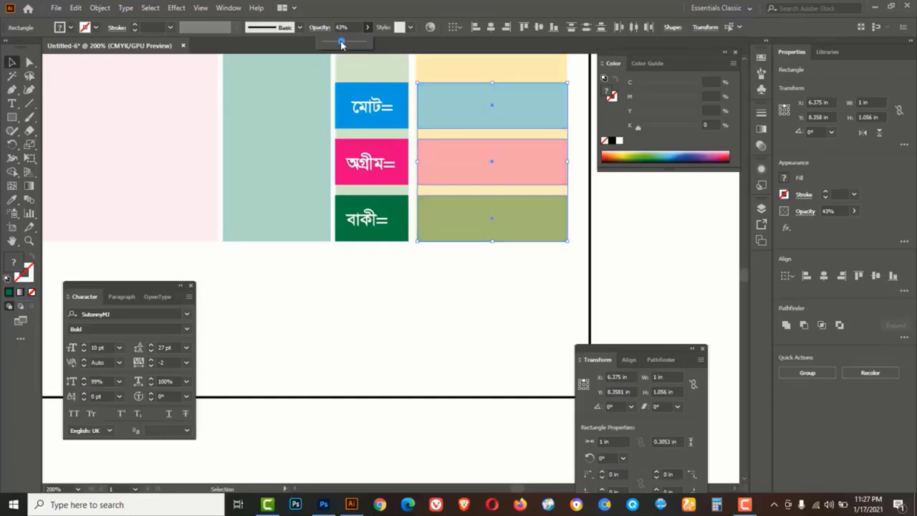
left_click(422, 288)
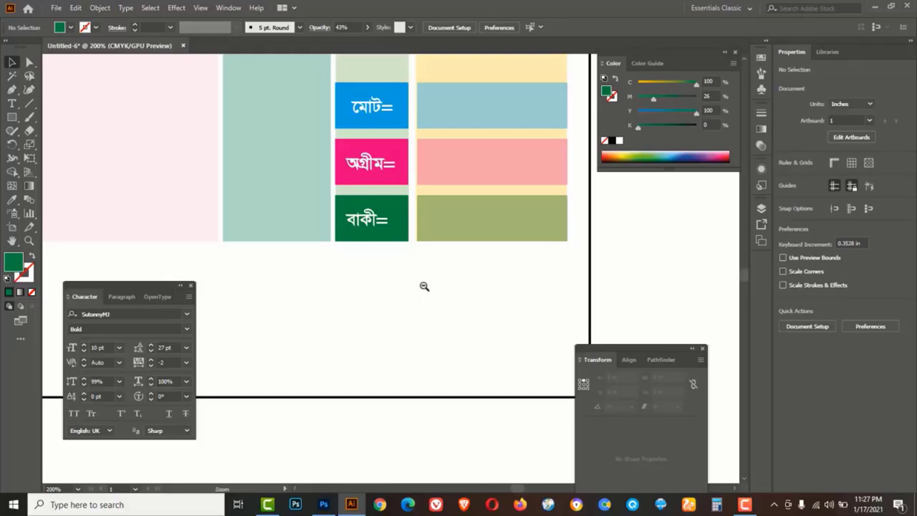
left_click(424, 286, "alt")
left_click(424, 286, "alt")
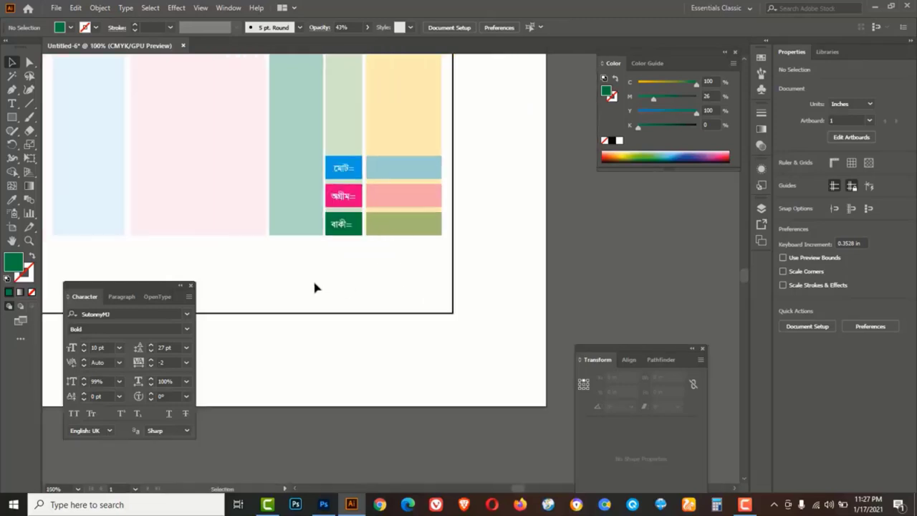
scroll(512, 488, "left", 4)
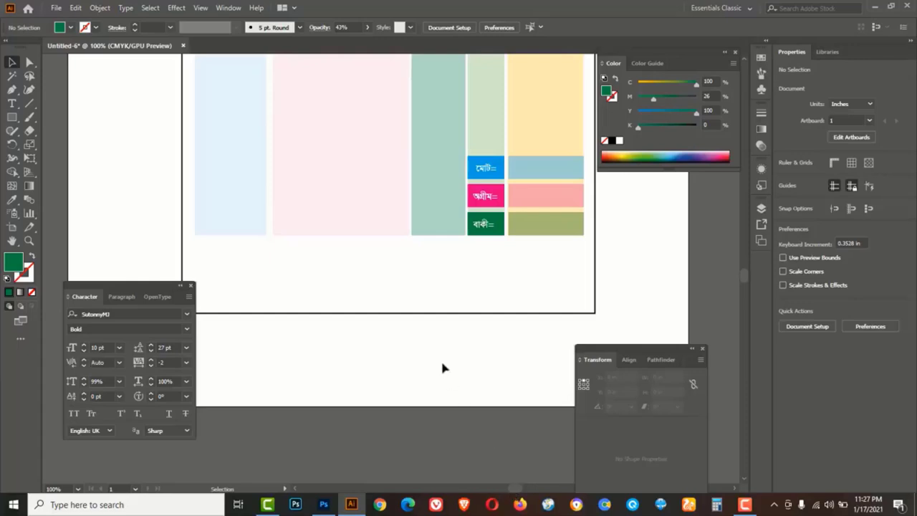
left_click(473, 234)
Duplicate the green box below the pale blue column and place the label কথায় (টাকা) on it
left_click_drag(476, 234, 209, 259)
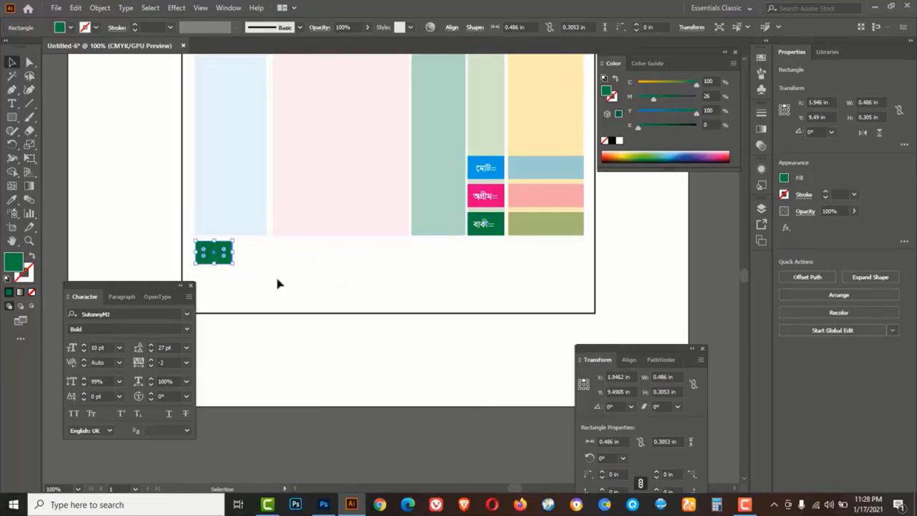
left_click(351, 278)
left_click_drag(14, 105, 58, 108)
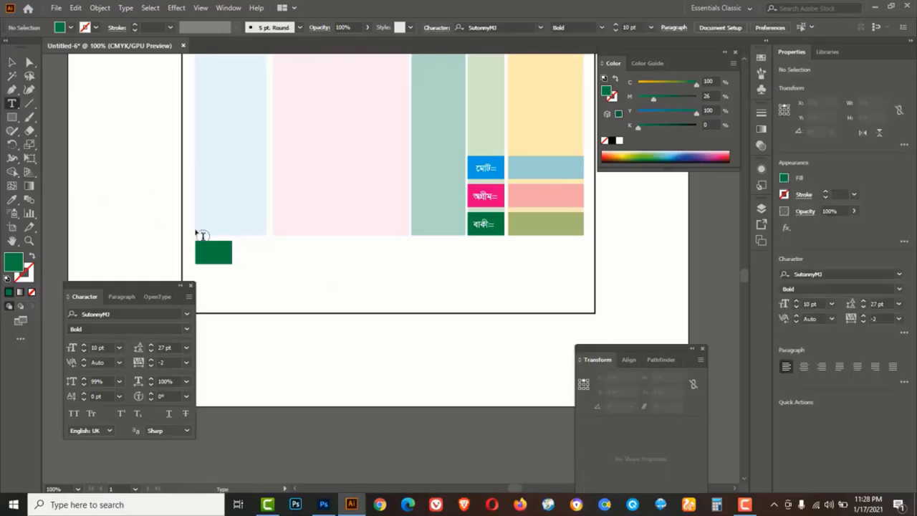
left_click(251, 259)
type("k")
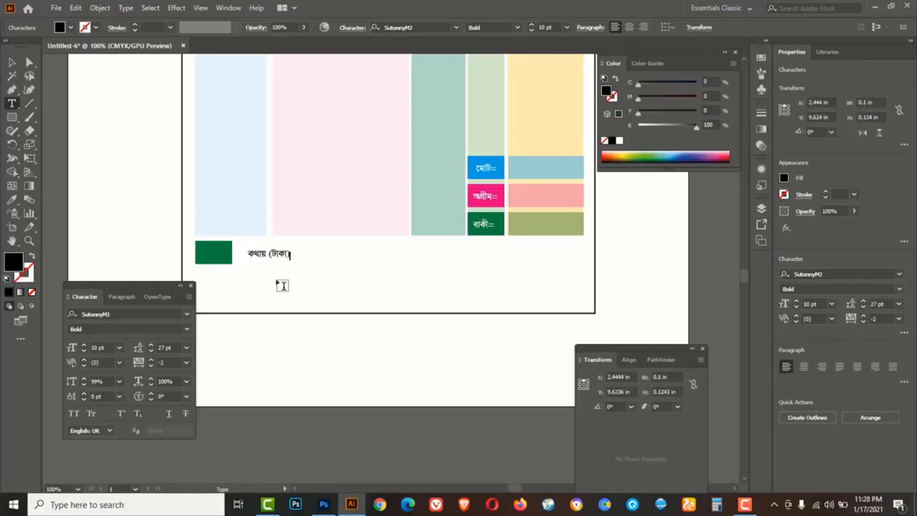
left_click(13, 62)
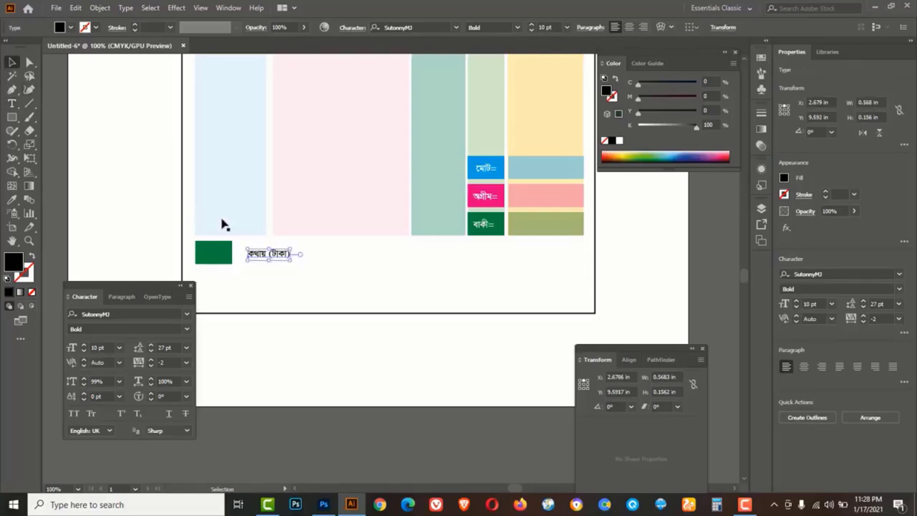
left_click_drag(264, 262, 224, 263)
Make the label white at 11 pt and widen the green box to 0.771 in
left_click(220, 255, "ctrl")
left_click(380, 270, "ctrl")
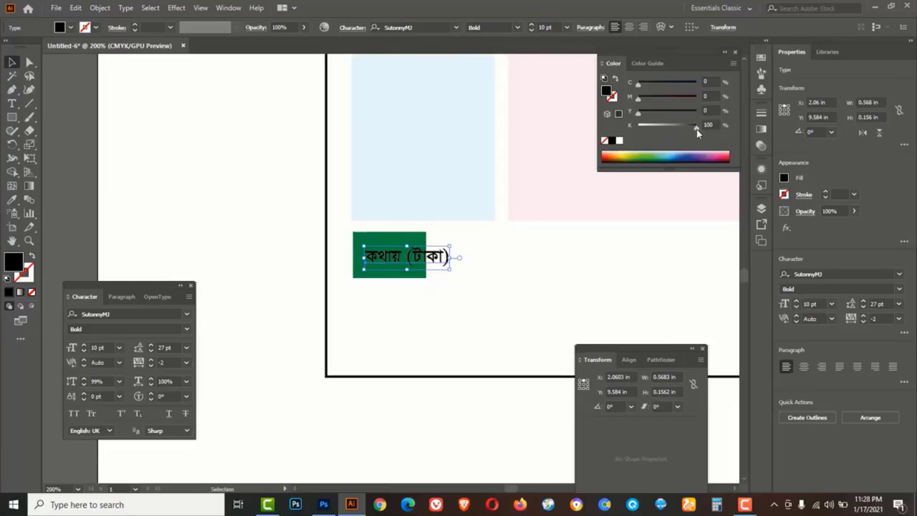
left_click_drag(697, 129, 638, 126)
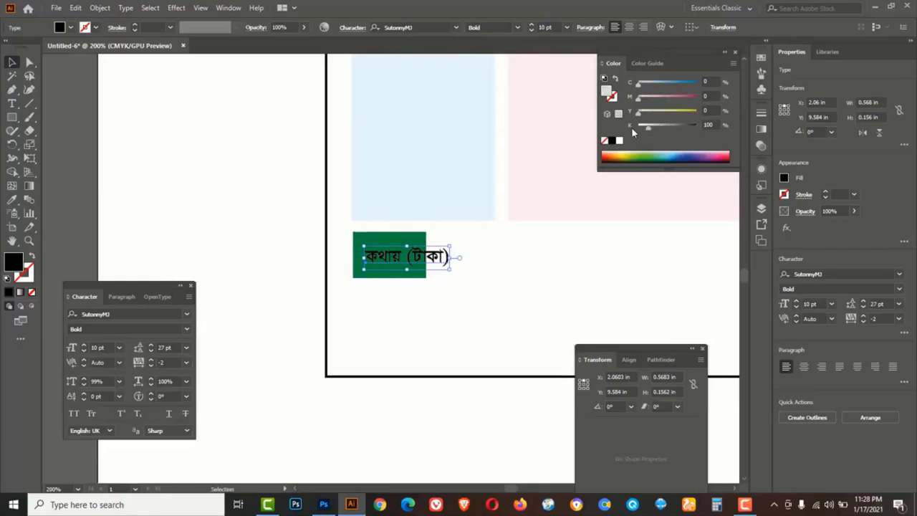
left_click(361, 238)
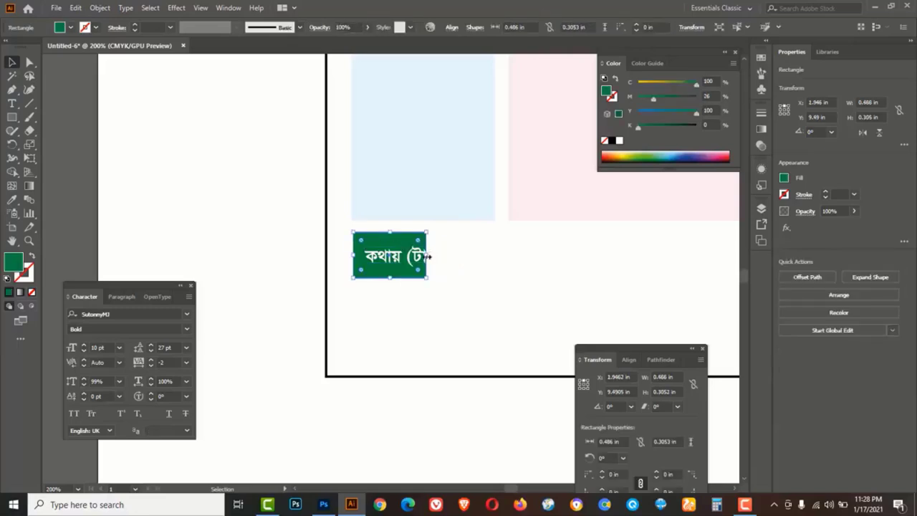
left_click_drag(428, 256, 470, 256)
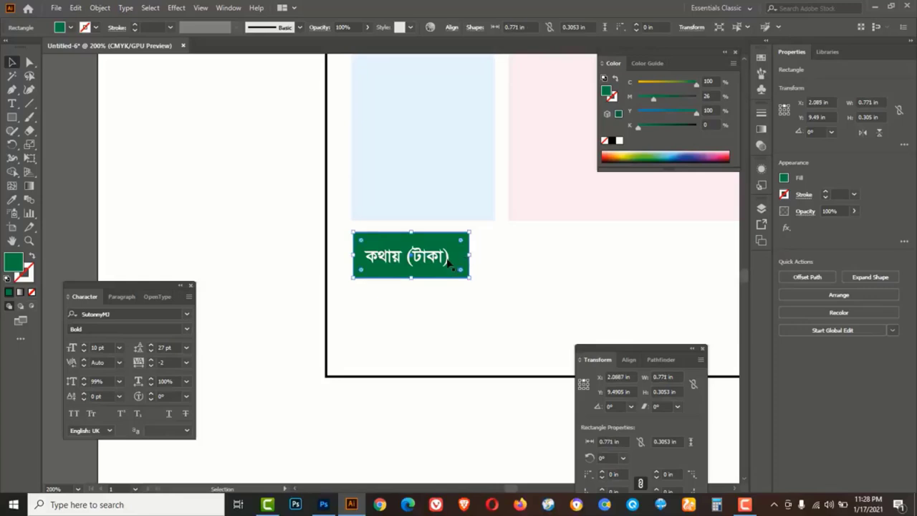
left_click(447, 262)
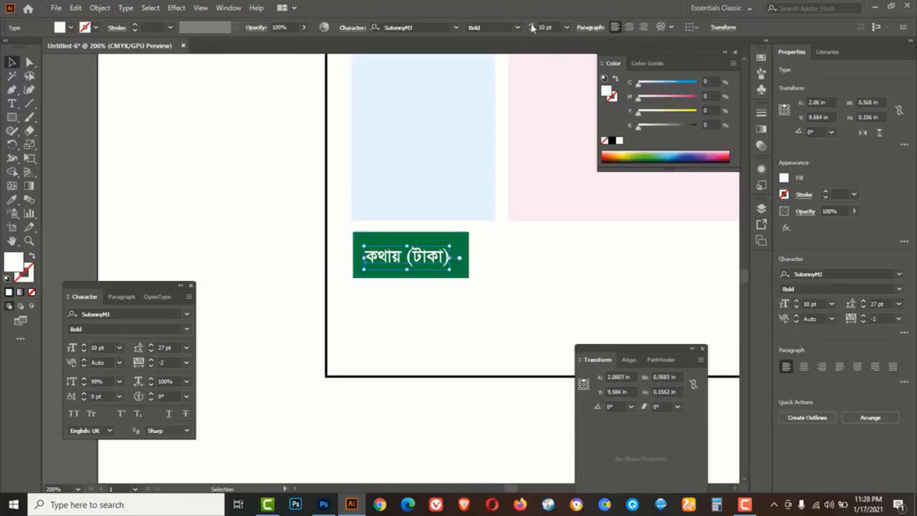
left_click(531, 24)
left_click(456, 316)
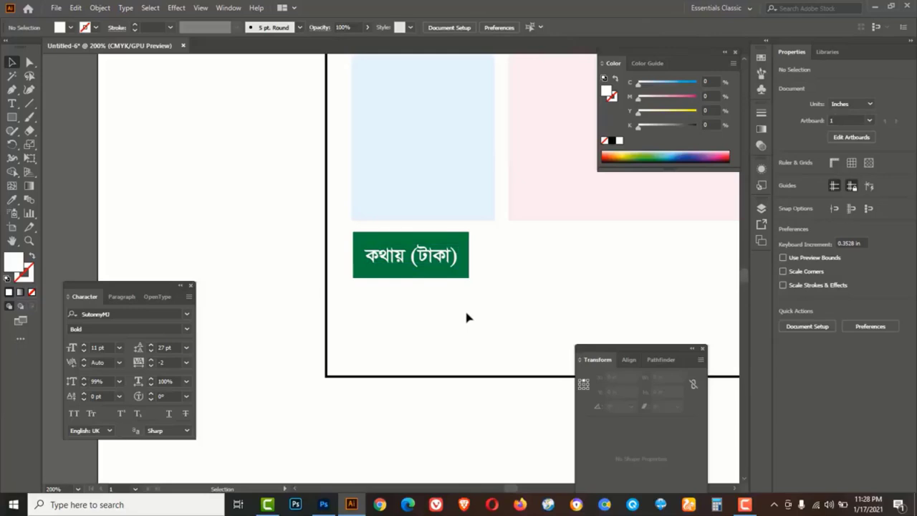
left_click(12, 119)
Draw a small yellow square to the right of the কথায় (টাকা) label
left_click(36, 119)
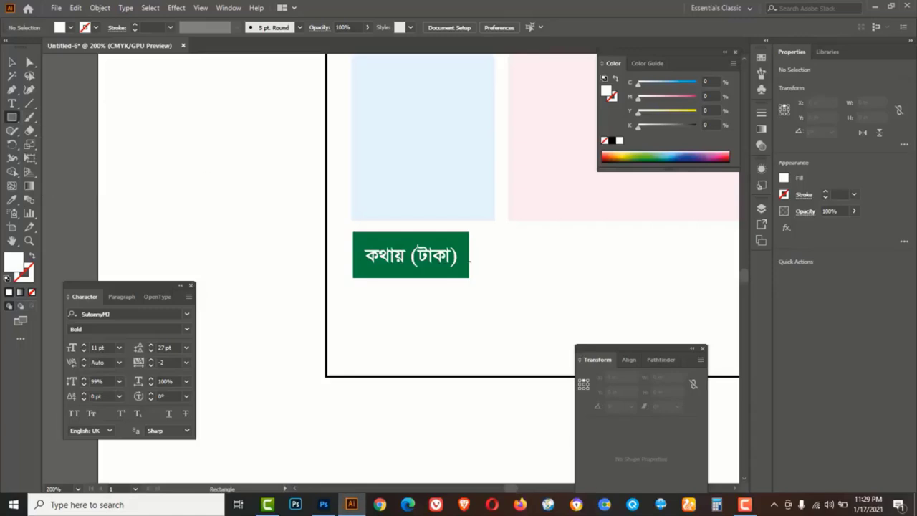
left_click_drag(464, 247, 481, 265)
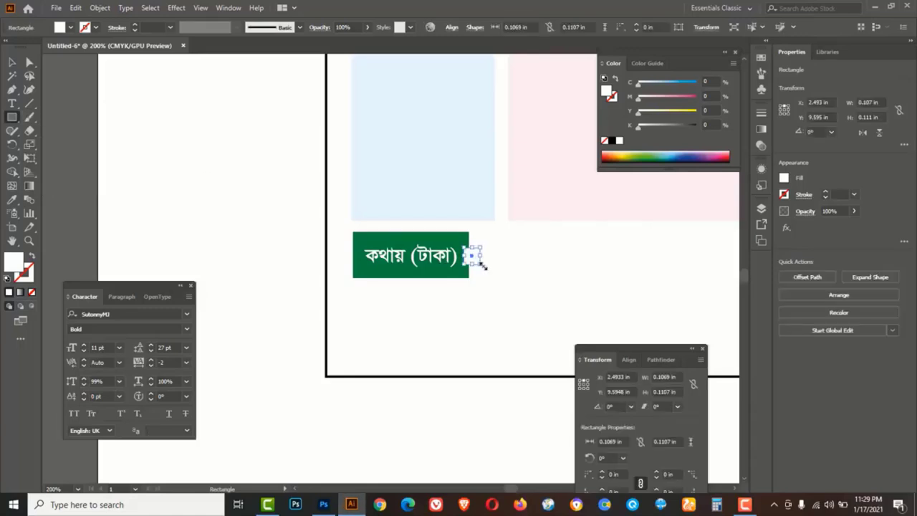
left_click_drag(639, 111, 695, 112)
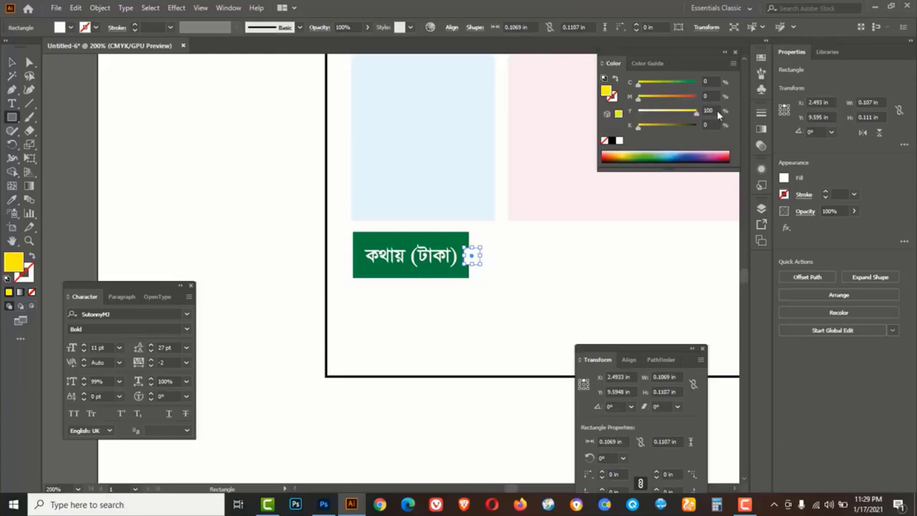
left_click(612, 96)
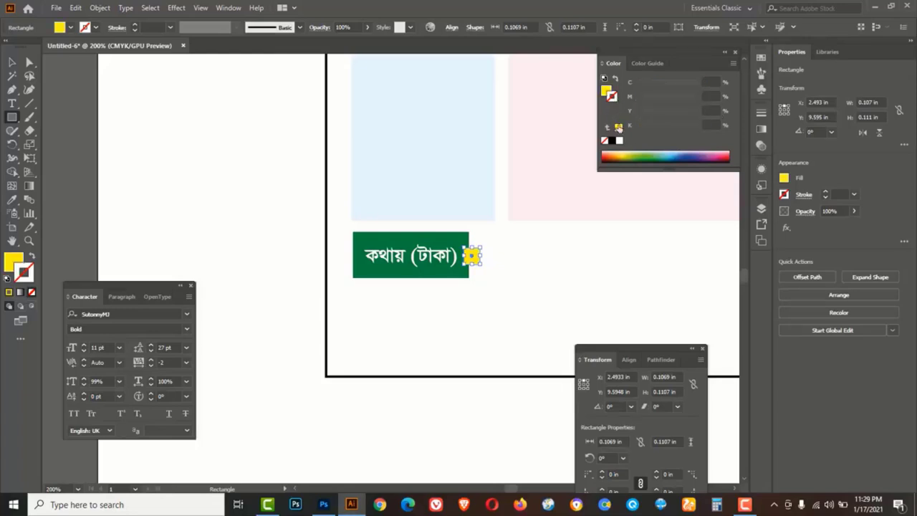
left_click(12, 62)
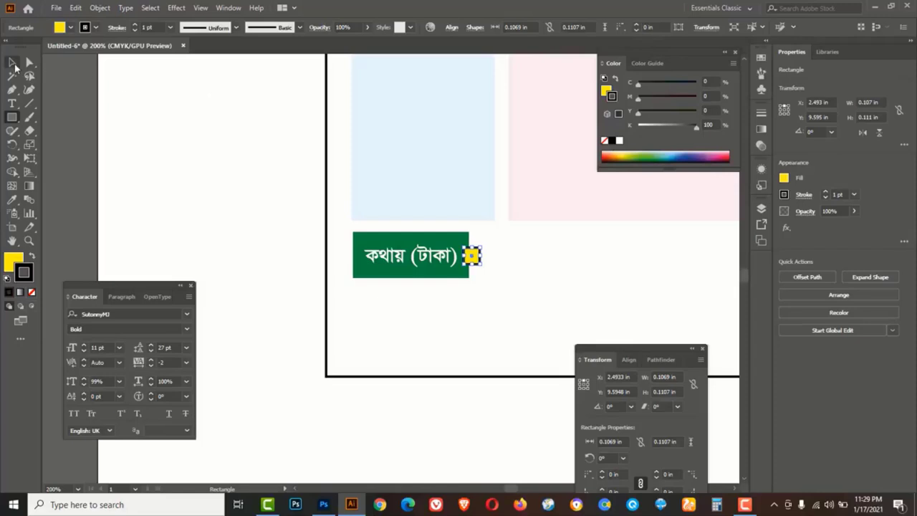
left_click(472, 268)
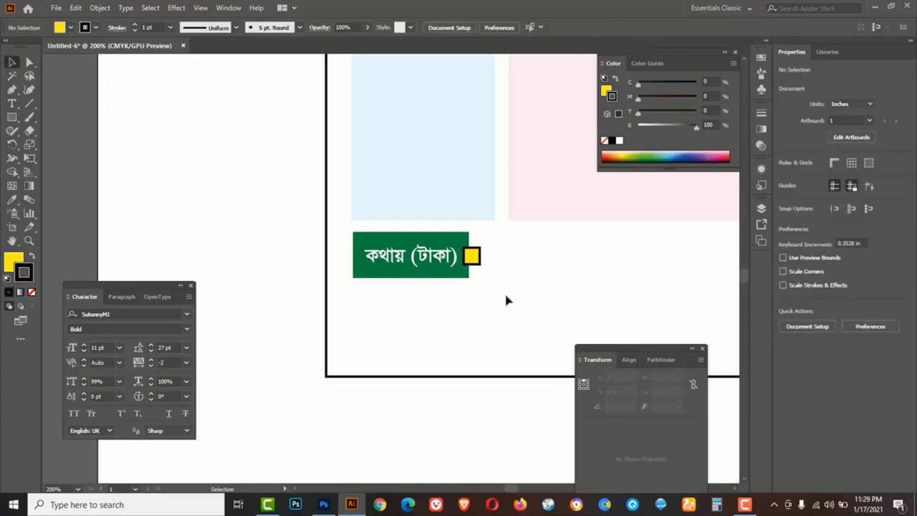
Duplicate the green label box and stretch the copy into a 4.3435 in bar
left_click(501, 285, "ctrl+alt")
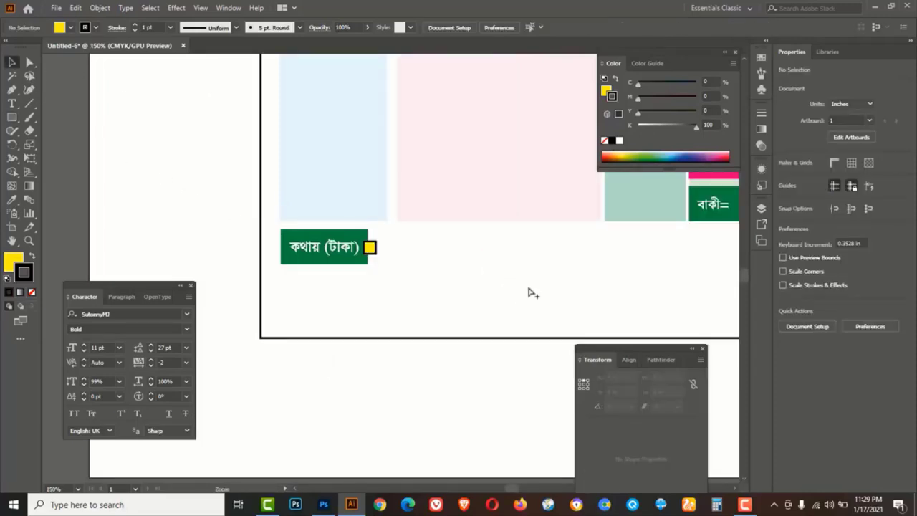
left_click(529, 288, "ctrl+alt")
left_click(234, 254)
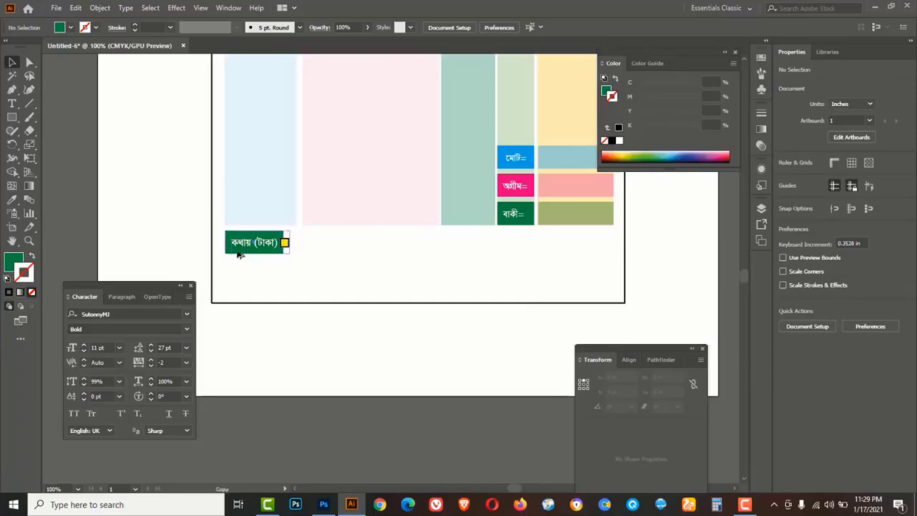
left_click_drag(228, 250, 289, 251)
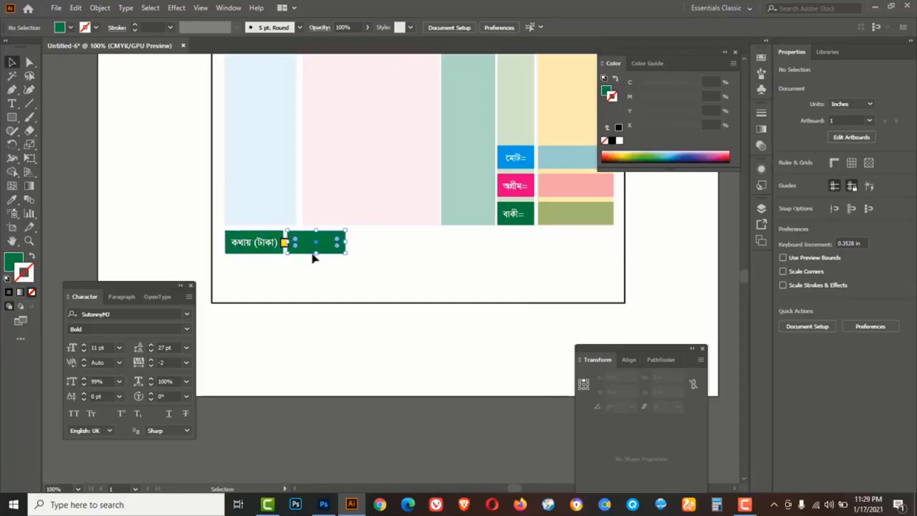
left_click_drag(348, 242, 614, 255)
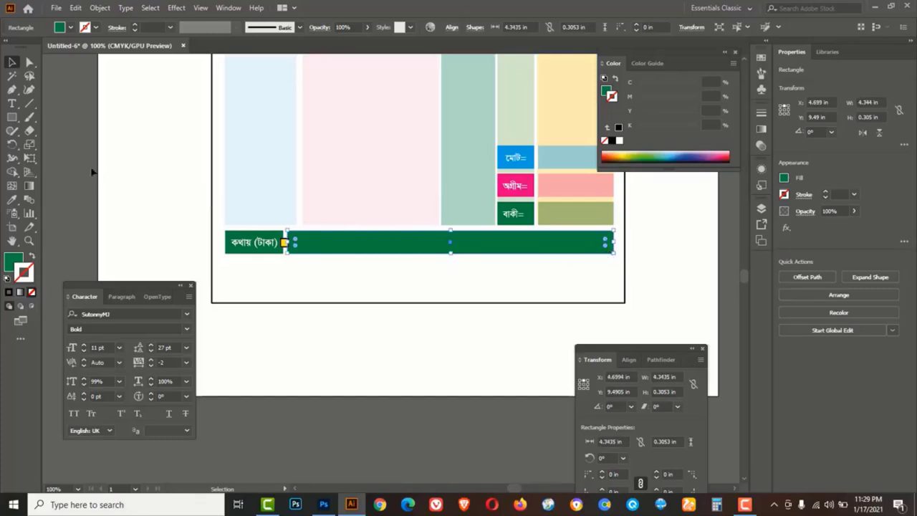
Fill the bar with the salmon cell's colour, lighten it to M 67, and extend it to the yellow square
left_click_drag(12, 199, 61, 207)
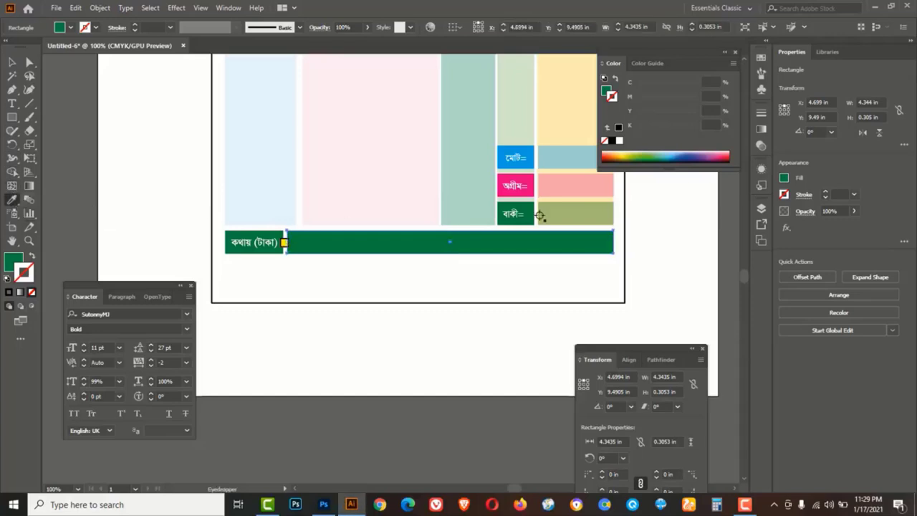
left_click(558, 184)
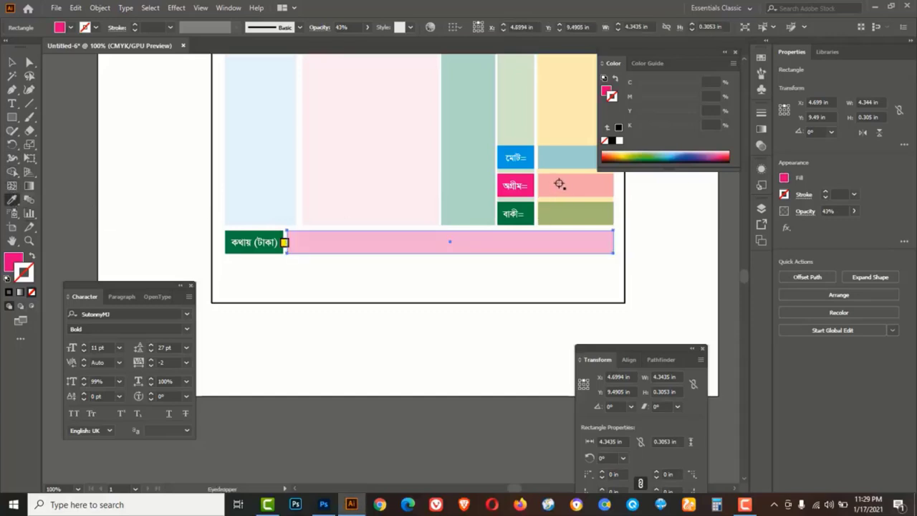
left_click(608, 91)
left_click_drag(687, 97, 678, 94)
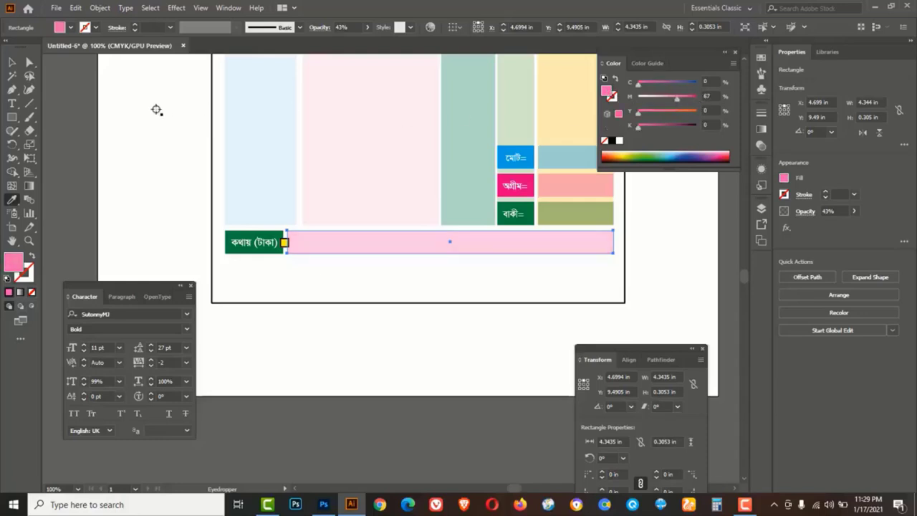
key("v")
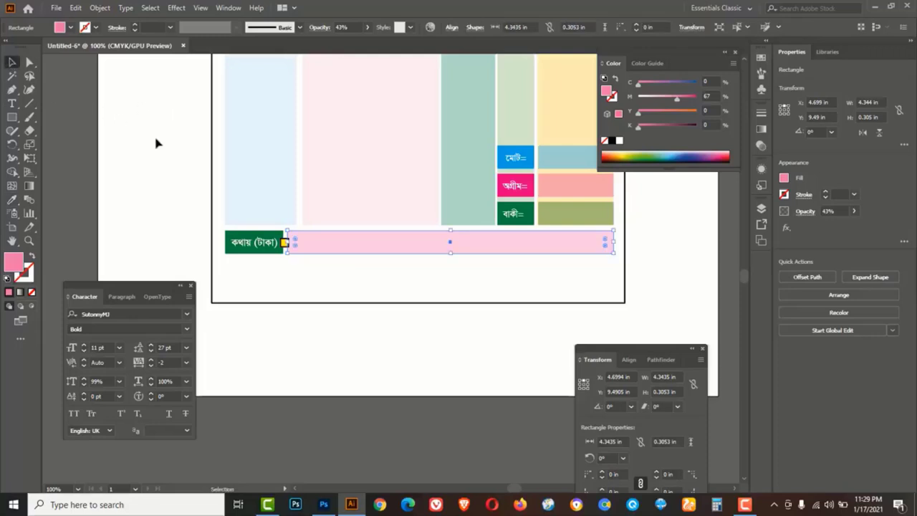
key("ctrl+plus")
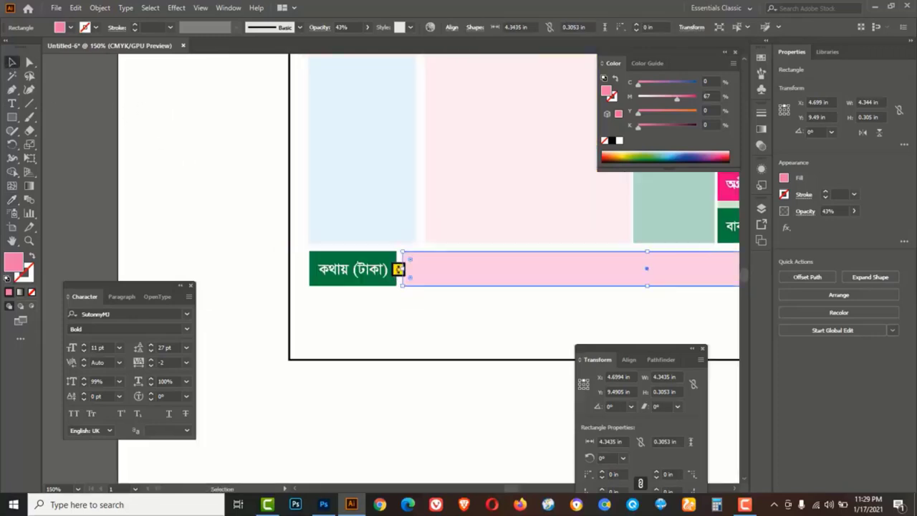
left_click_drag(405, 269, 397, 269)
left_click(406, 312)
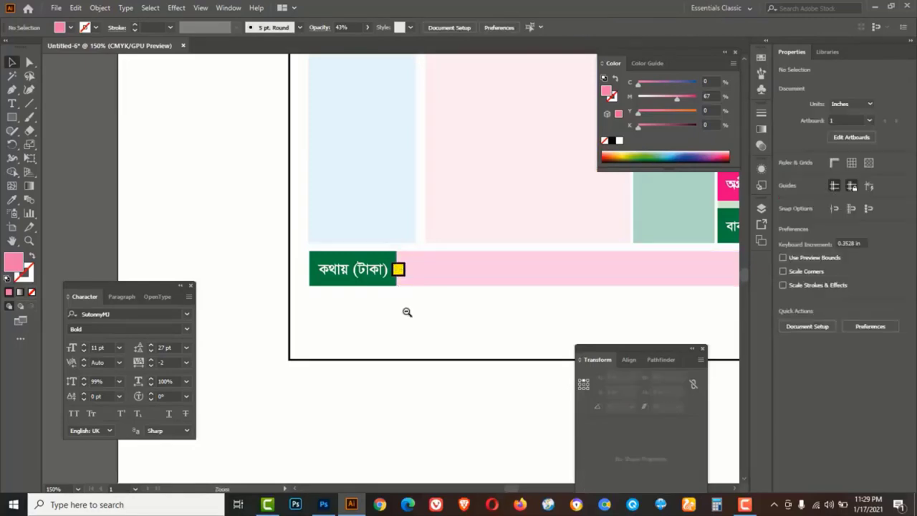
key("ctrl+minus")
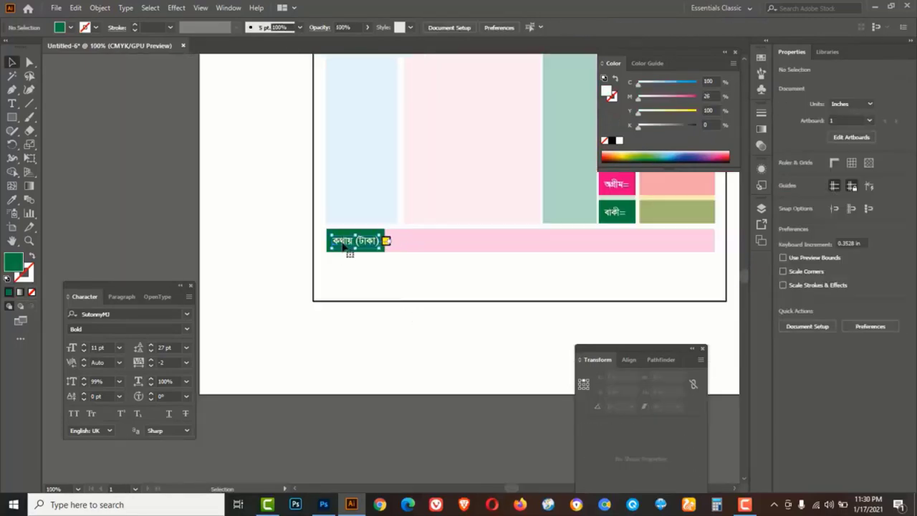
Copy the label below the pink bar in black and retype it as ক্রেতার স্বাক্ষর
left_click_drag(343, 244, 342, 269)
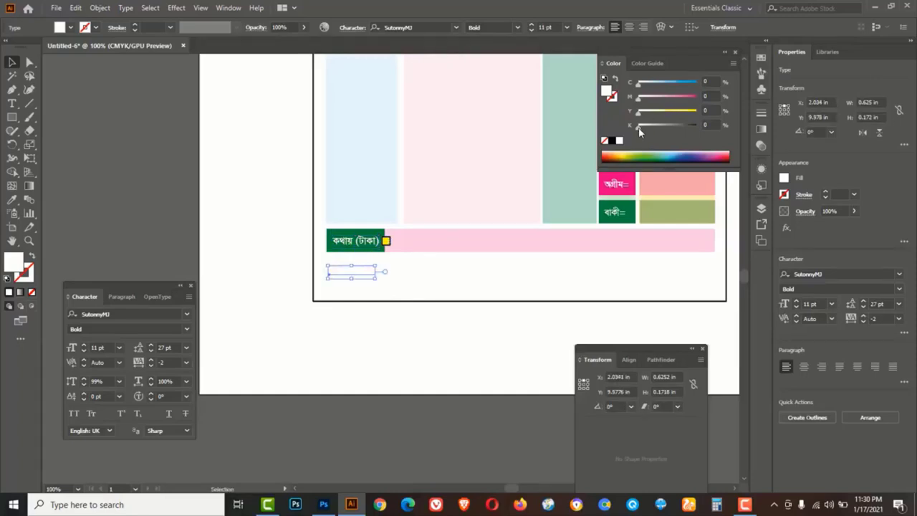
left_click_drag(638, 127, 696, 127)
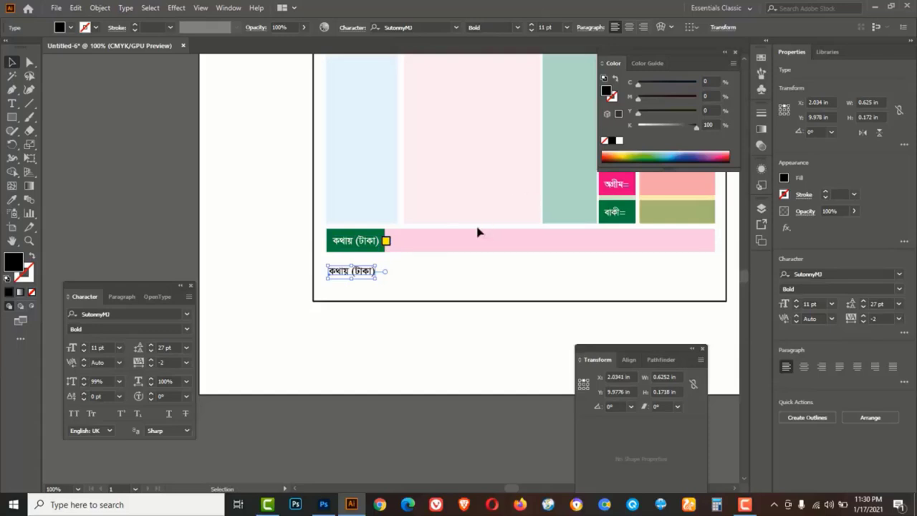
double_click(364, 272)
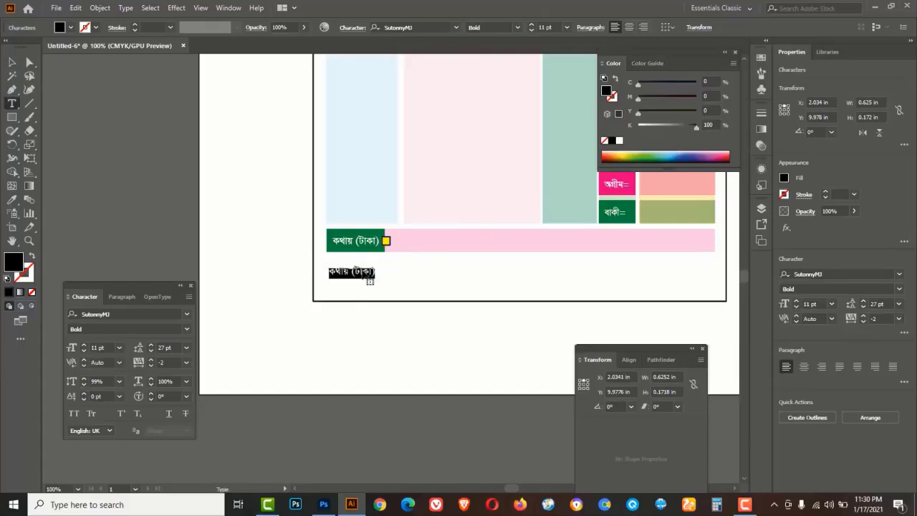
type("ক্রেতার ")
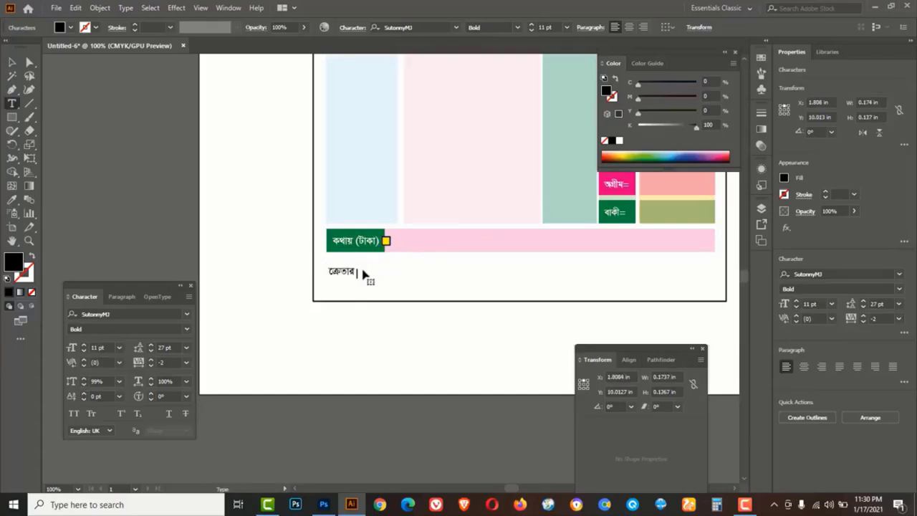
type("স্বাক্ষর ঃ")
key("BackSpace")
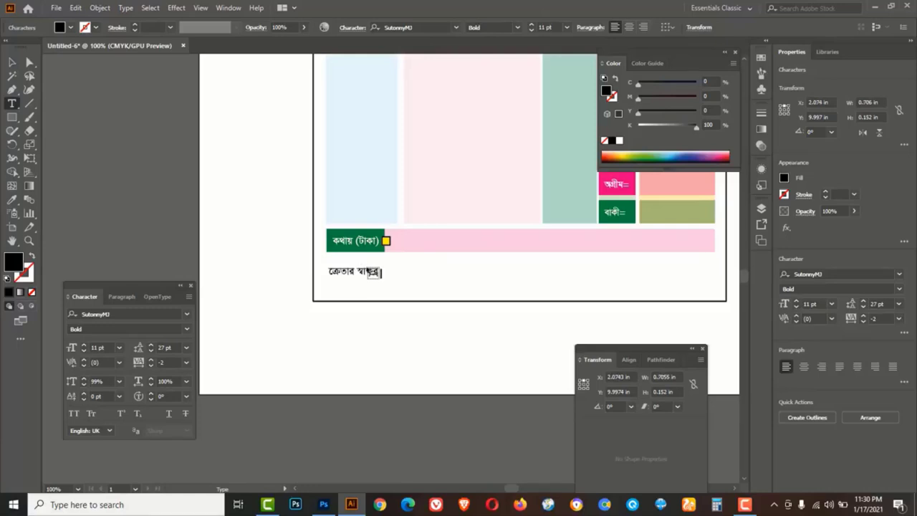
left_click(11, 62)
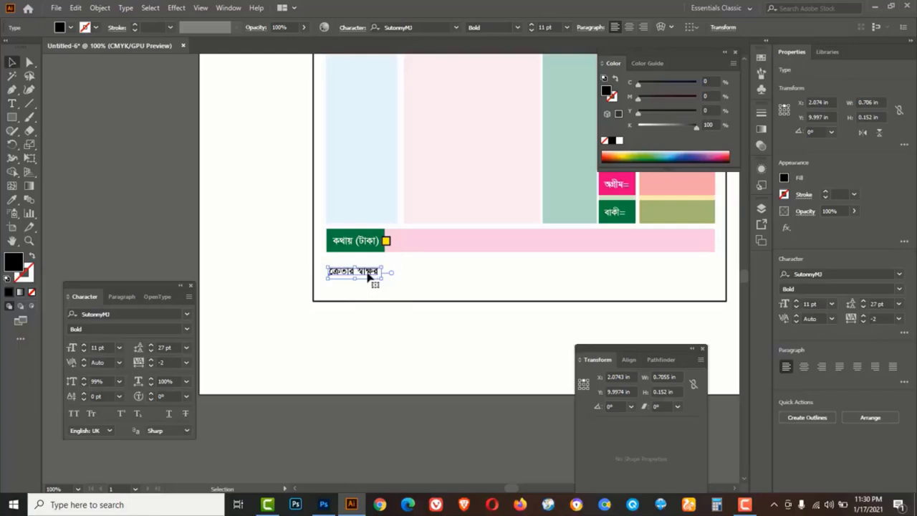
Copy the signature text to the right, retype it as পক্ষে : শ্রী কৃষ্ণ স্বর্ণালয়, and shift it left
left_click_drag(370, 278, 692, 280)
triple_click(678, 275)
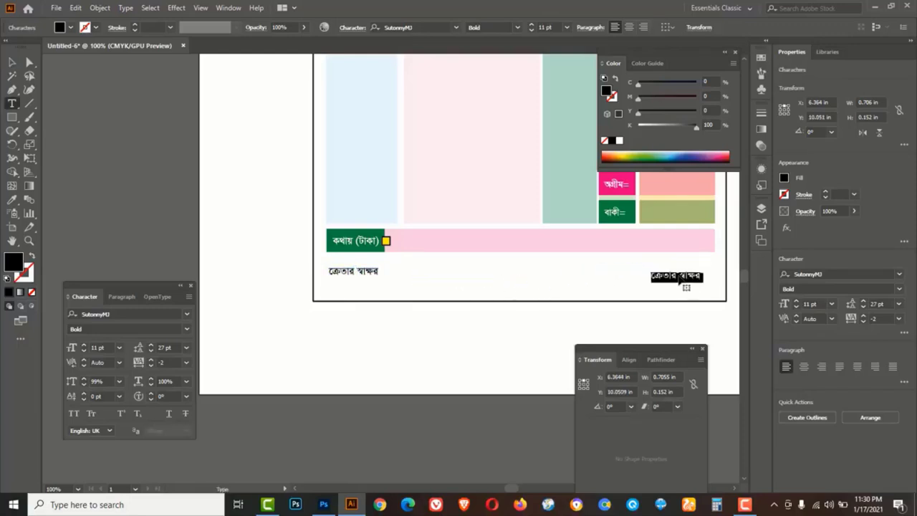
type("পক্ষে : শ্রী কৃষ্ণ স্বর্ণালয়")
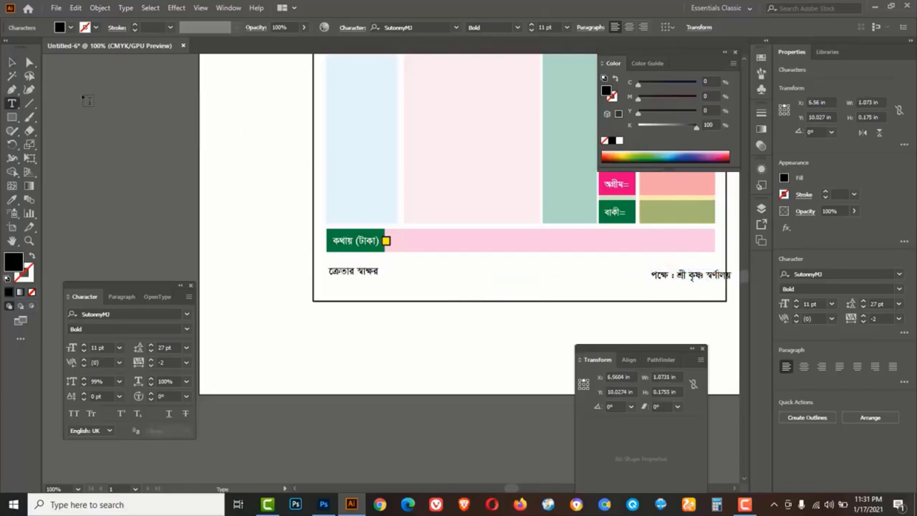
left_click(12, 63)
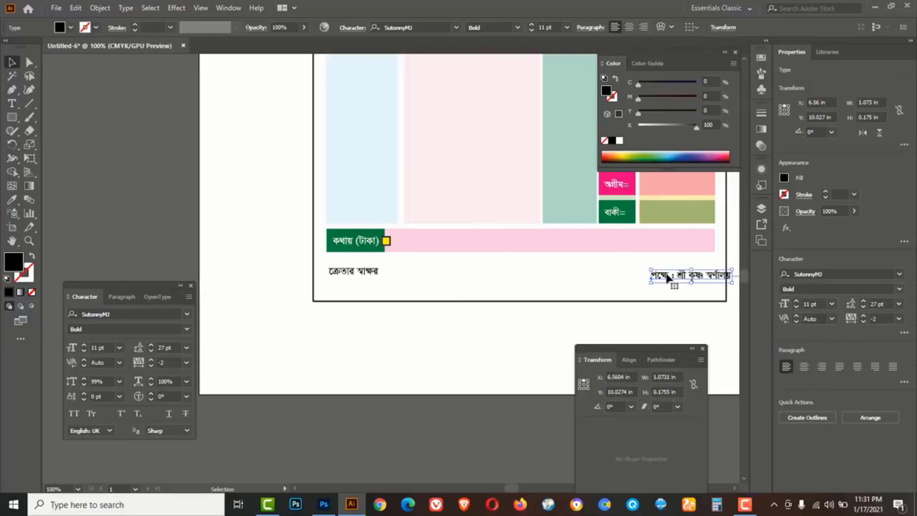
left_click_drag(667, 277, 472, 286)
key("alt")
Retype the centred copy as আজকের অলংকার আগামীদিনের ভবিষ্যৎ at 14 pt and reposition it along the bottom
double_click(473, 287)
key("ctrl+a")
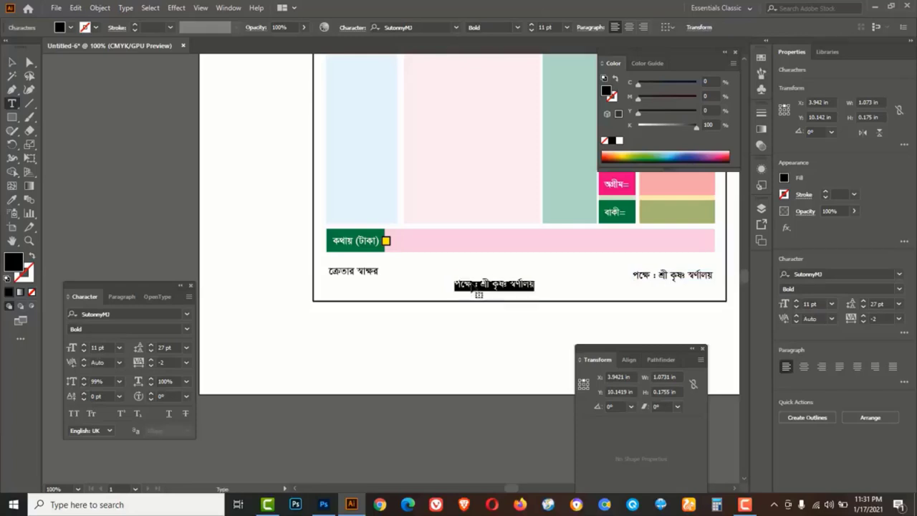
key("BackSpace")
type("আজকের অলংকার আগা")
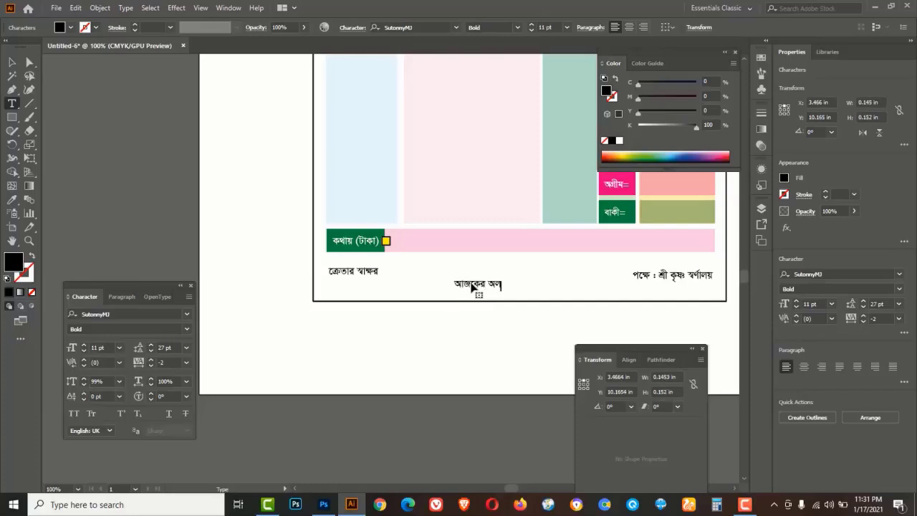
type("মীদিনের ভবিষ্যৎ")
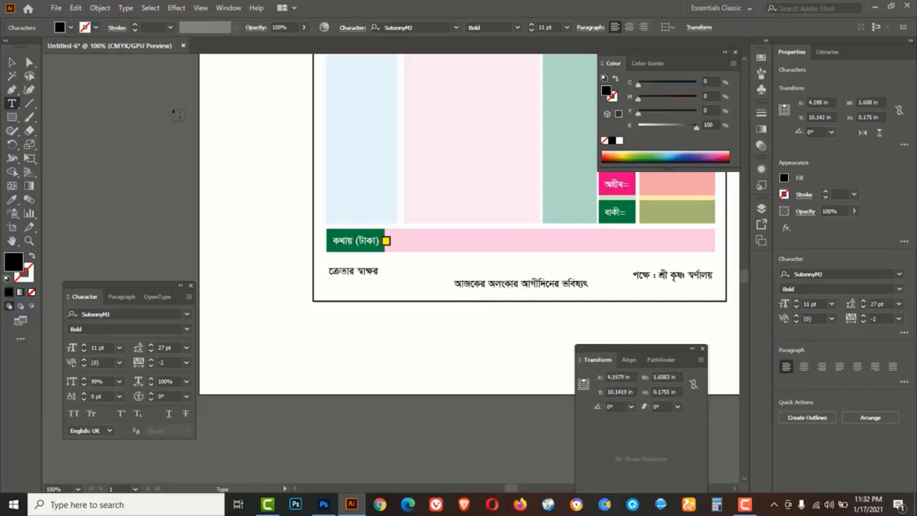
left_click(11, 62)
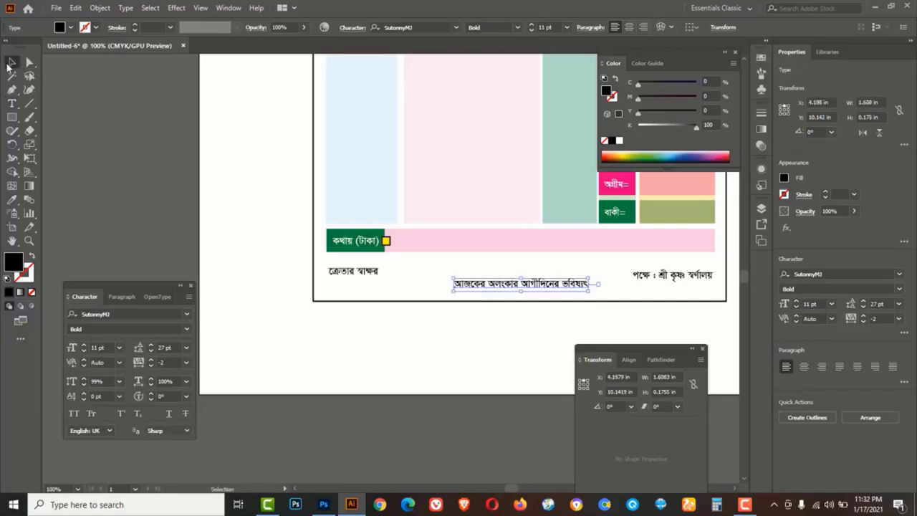
left_click(530, 25)
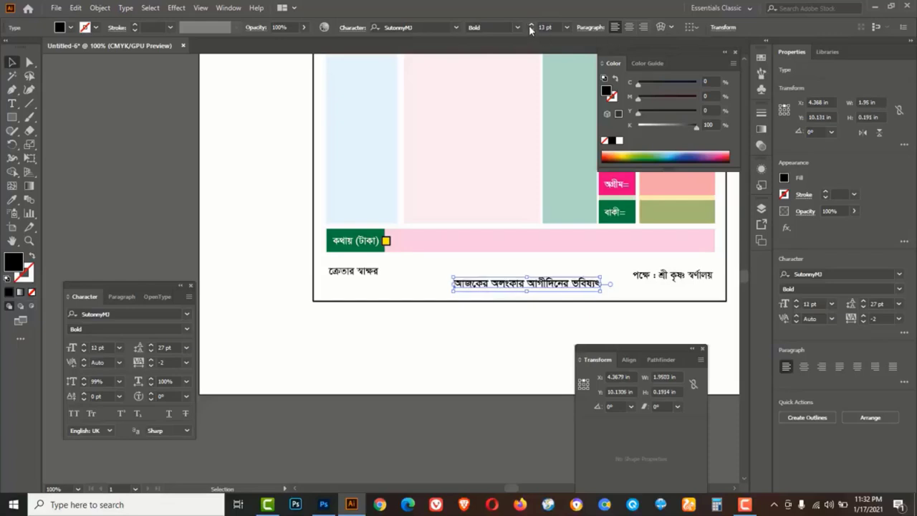
left_click(530, 25)
left_click(530, 26)
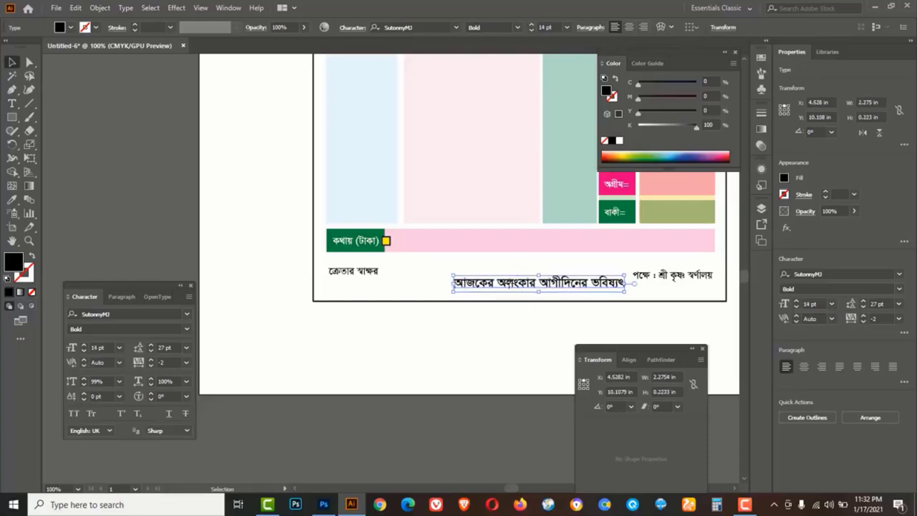
left_click_drag(512, 284, 491, 290)
left_click(480, 331)
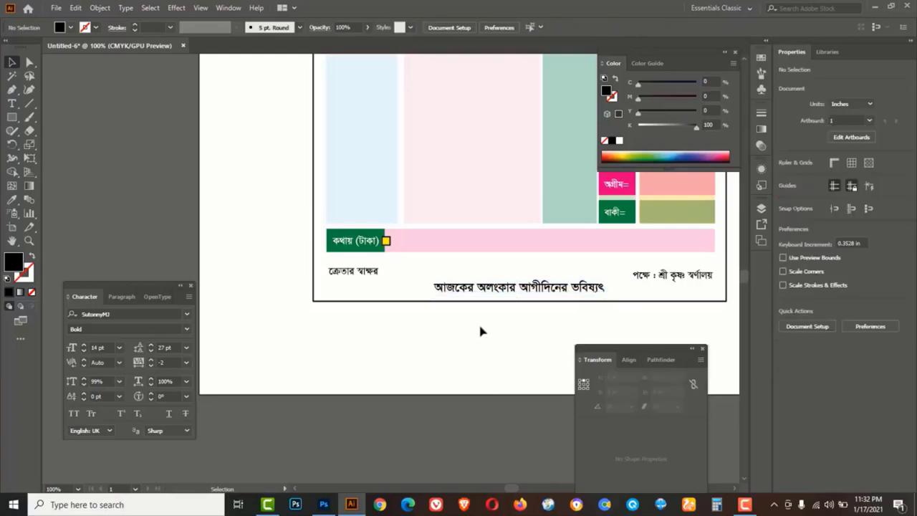
Draw a 2.8779 × 0.2214 in rectangle over the slogan
left_click(11, 118)
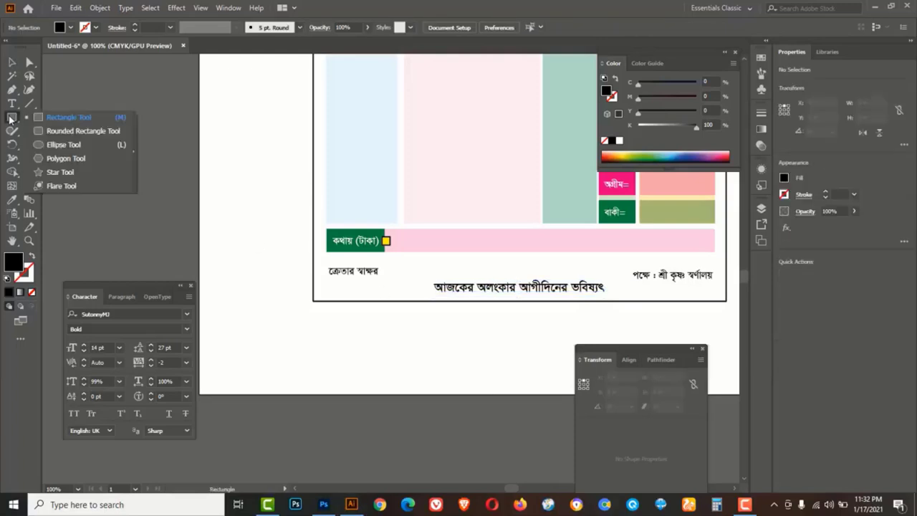
left_click(34, 118)
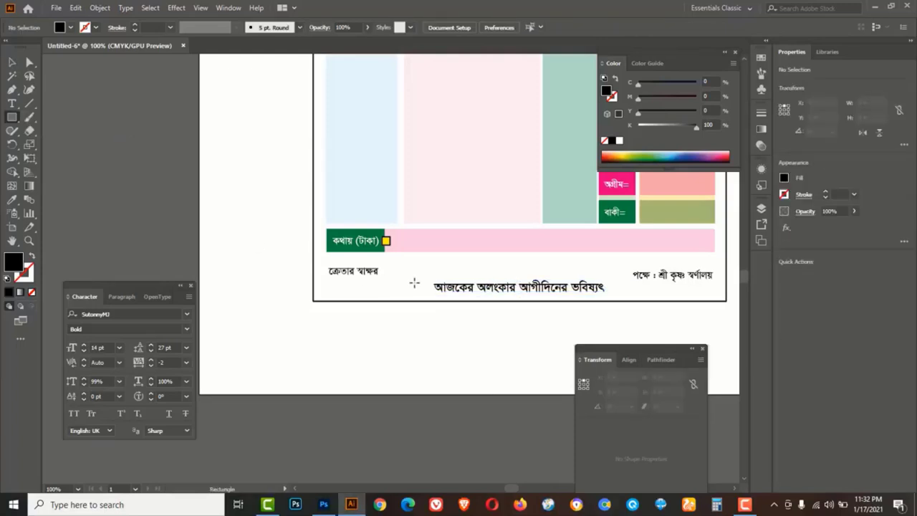
left_click_drag(414, 280, 631, 295)
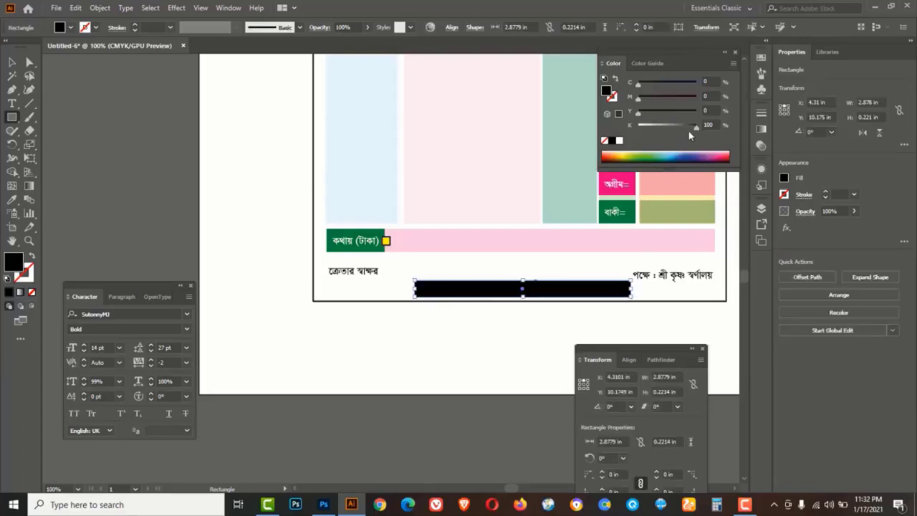
Fill the new slogan bar rectangle green
left_click_drag(695, 128, 634, 126)
left_click_drag(638, 84, 700, 85)
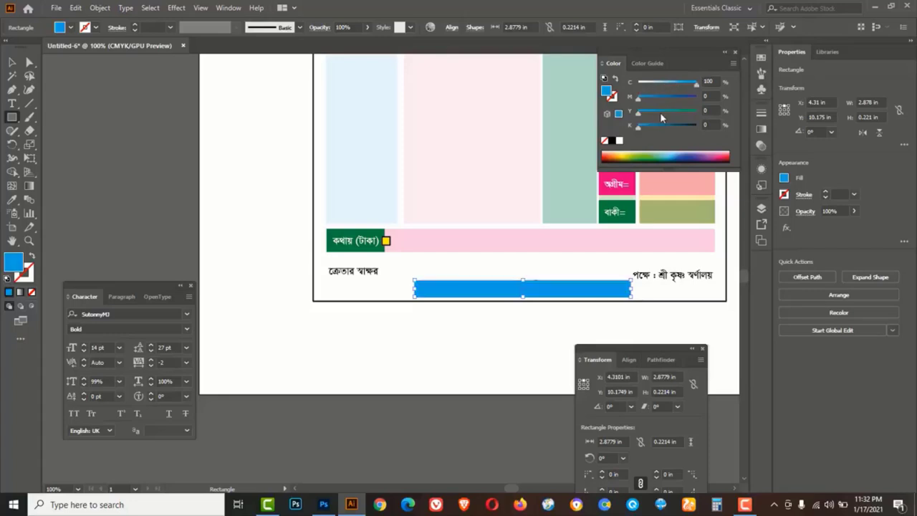
left_click_drag(638, 112, 695, 113)
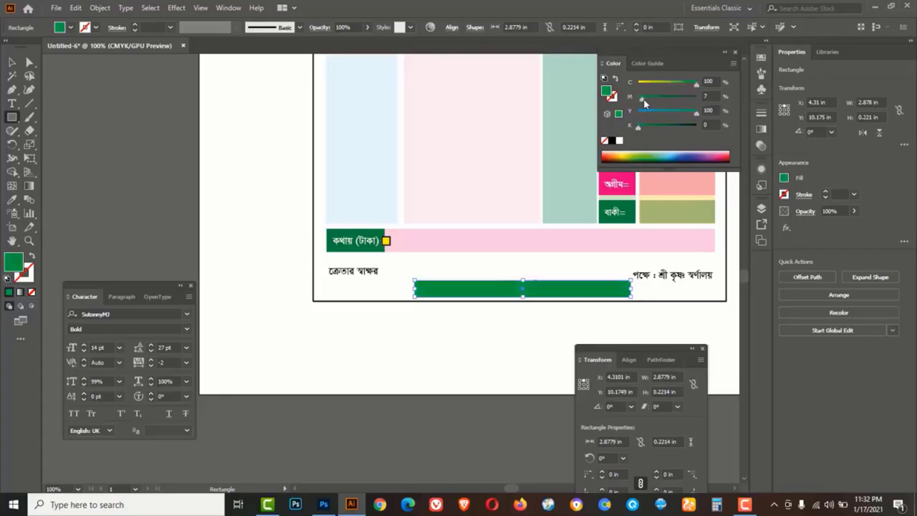
Bring the hidden slogan text in front of the green bar and make it white
left_click(10, 65)
left_click(500, 331)
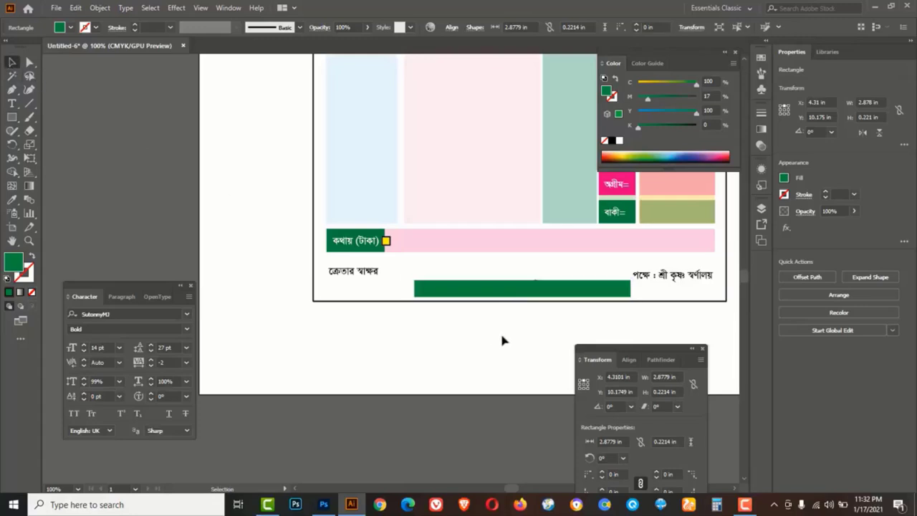
key("ctrl+y")
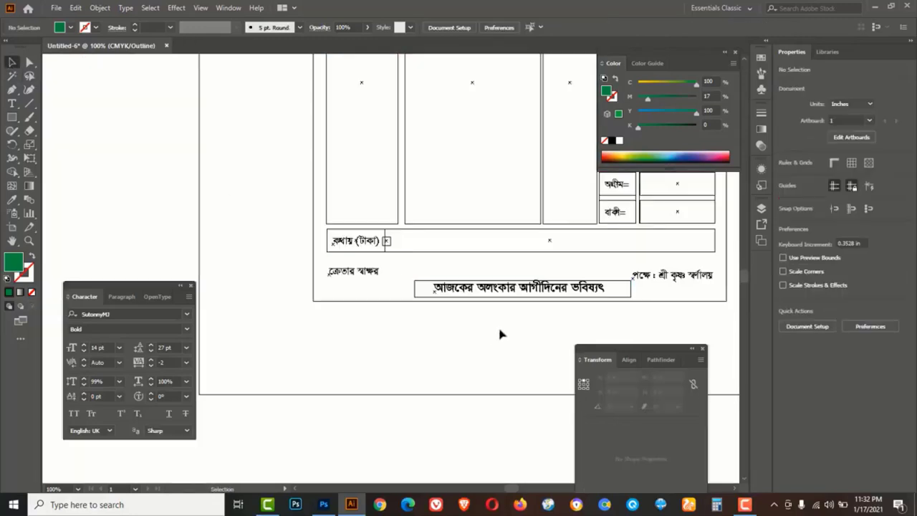
left_click(476, 294)
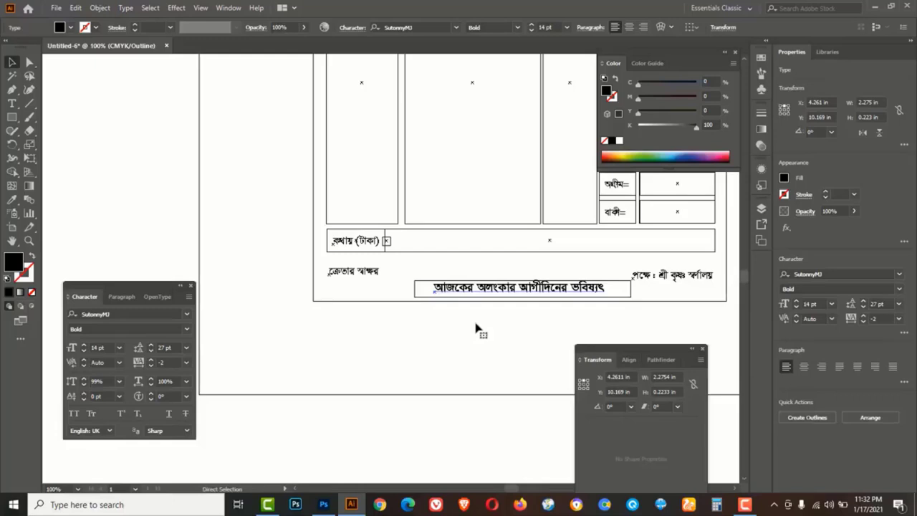
key("ctrl+y")
right_click(472, 291)
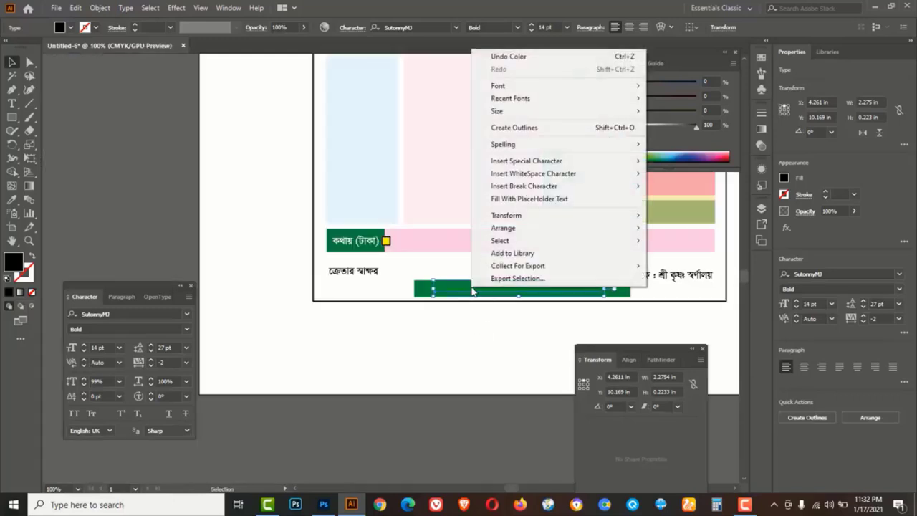
mouse_move(507, 216)
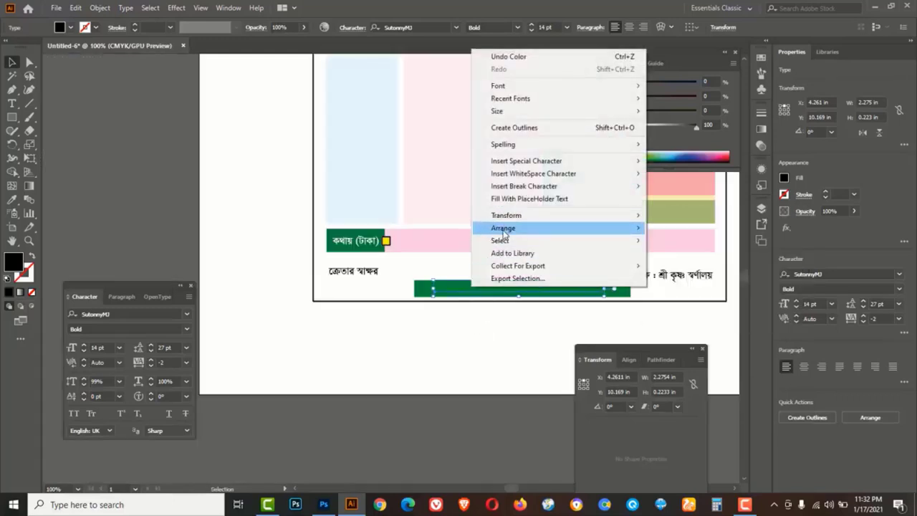
left_click(680, 229)
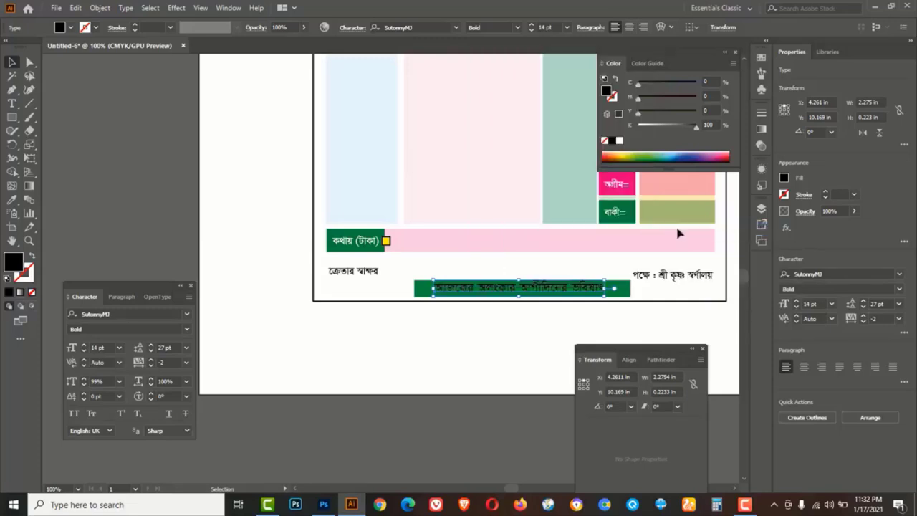
left_click(619, 141)
left_click_drag(640, 120, 609, 110)
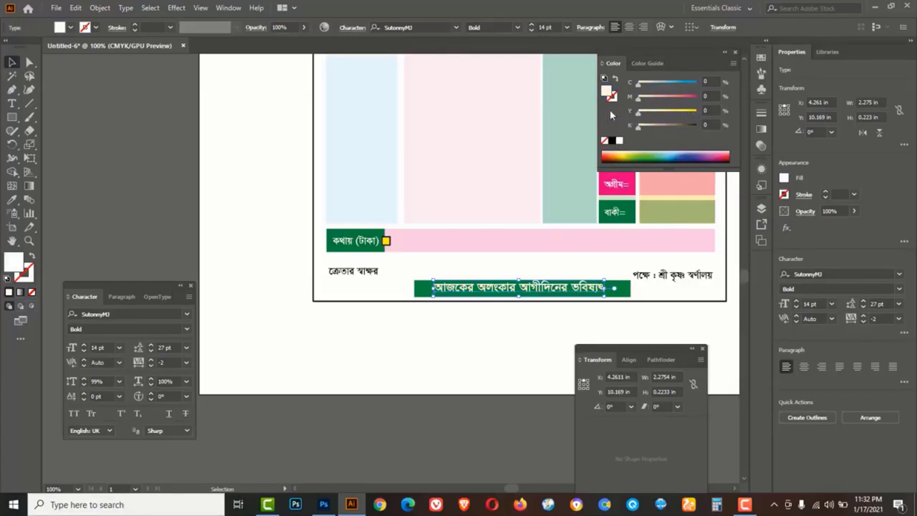
left_click(496, 327)
Zoom in on the banner and round the green bar's corners into a pill shape
key("Tab")
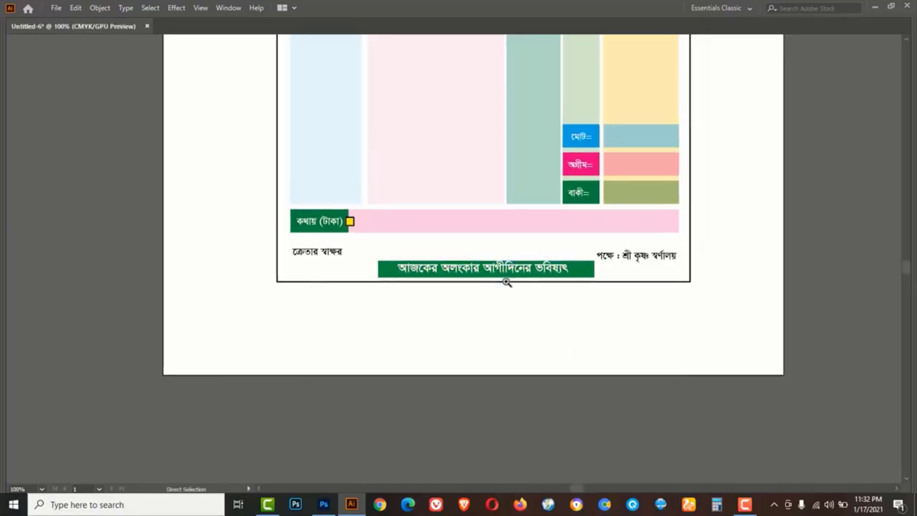
key("z")
left_click(494, 275)
left_click(427, 252)
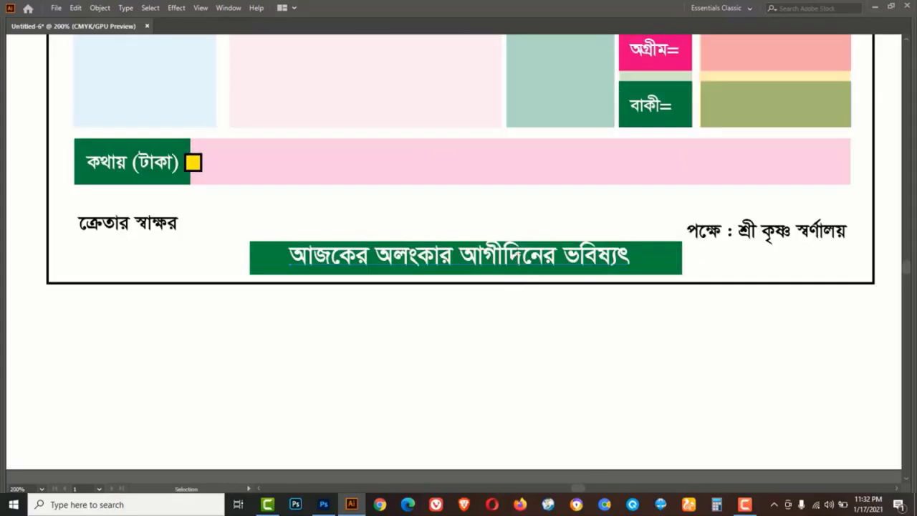
key("v")
left_click(479, 255)
left_click(563, 313)
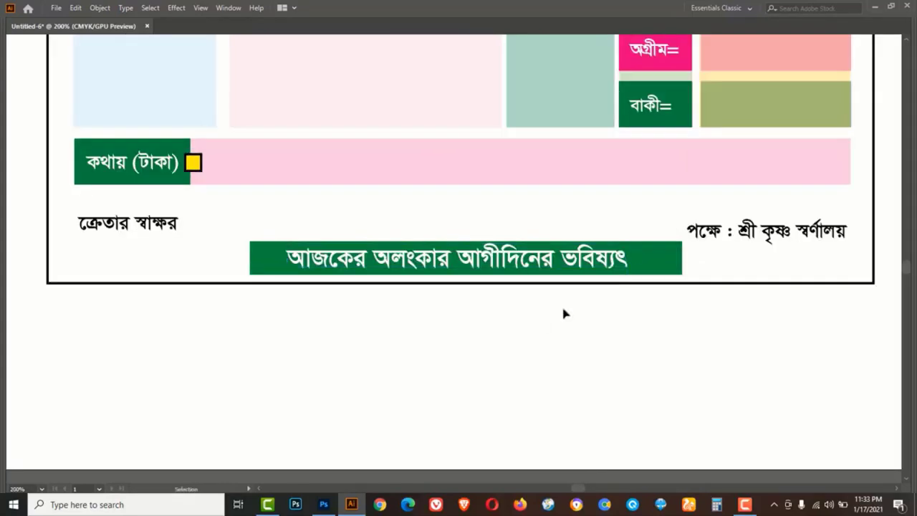
left_click(664, 262)
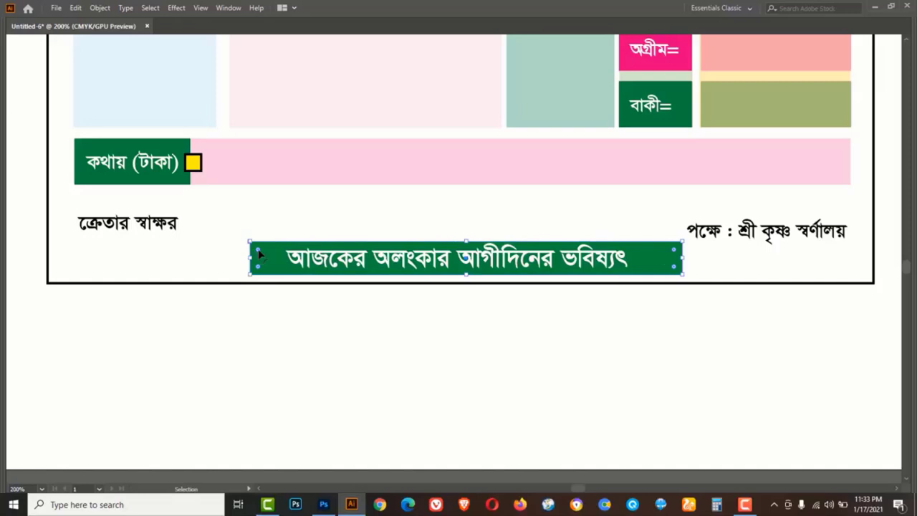
left_click_drag(258, 250, 270, 252)
left_click(373, 331)
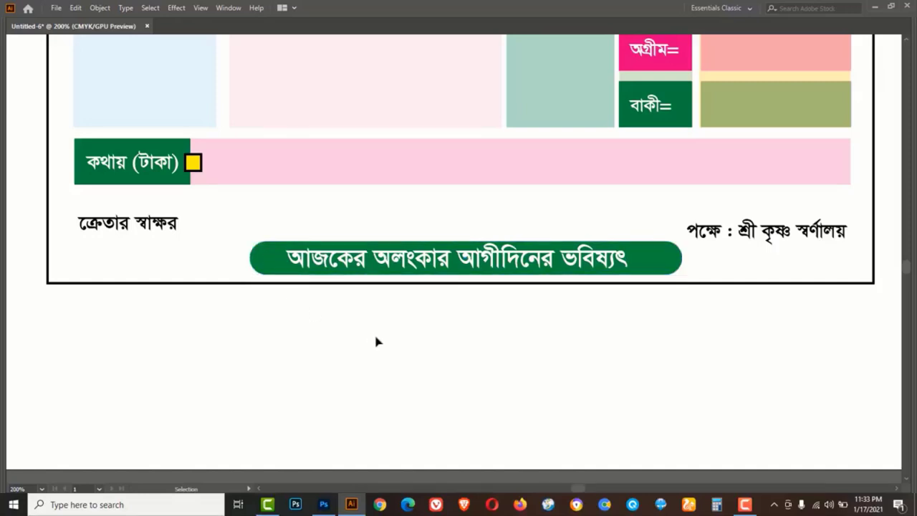
left_click(494, 257)
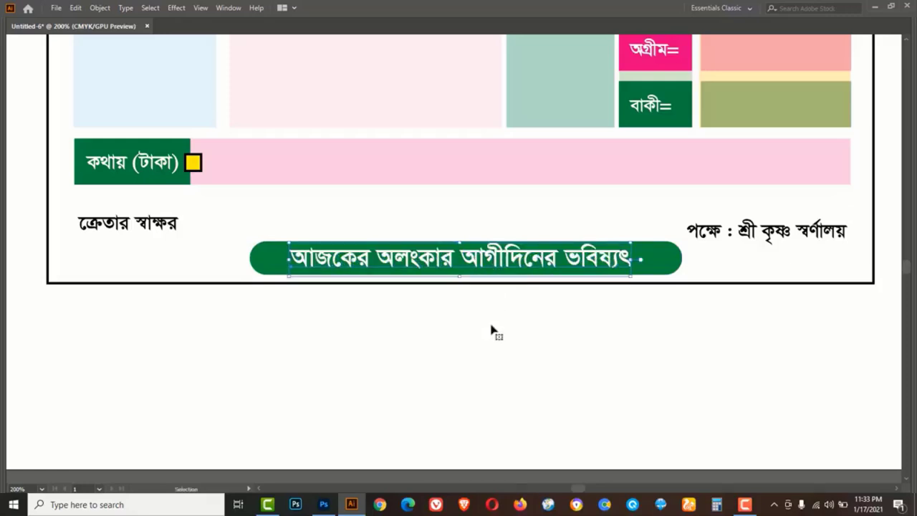
left_click(491, 324)
Move both signature lines, পক্ষে : শ্রী কৃষ্ণ স্বর্ণালয় and ক্রেতার স্বাক্ষর, slightly upward
key("z")
left_click(459, 267, "alt")
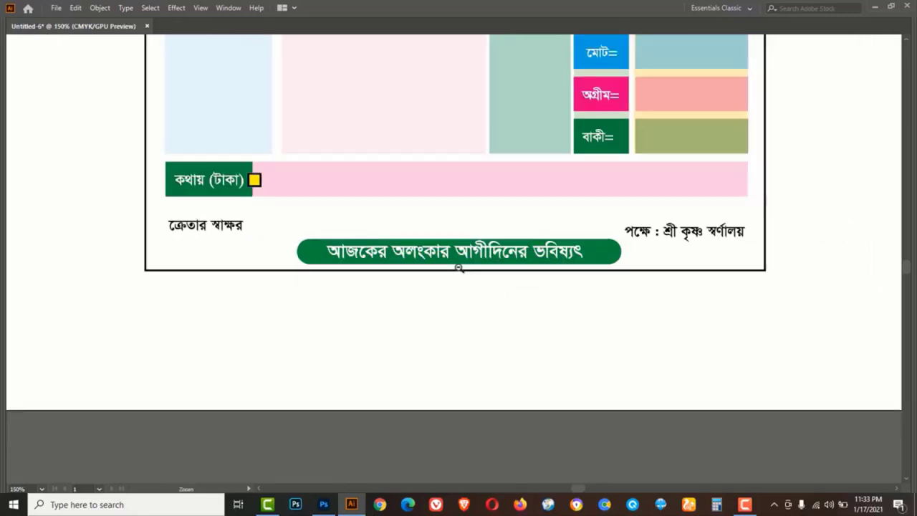
left_click(459, 267, "alt")
scroll(527, 264, "up", 5)
key("v")
left_click(603, 428)
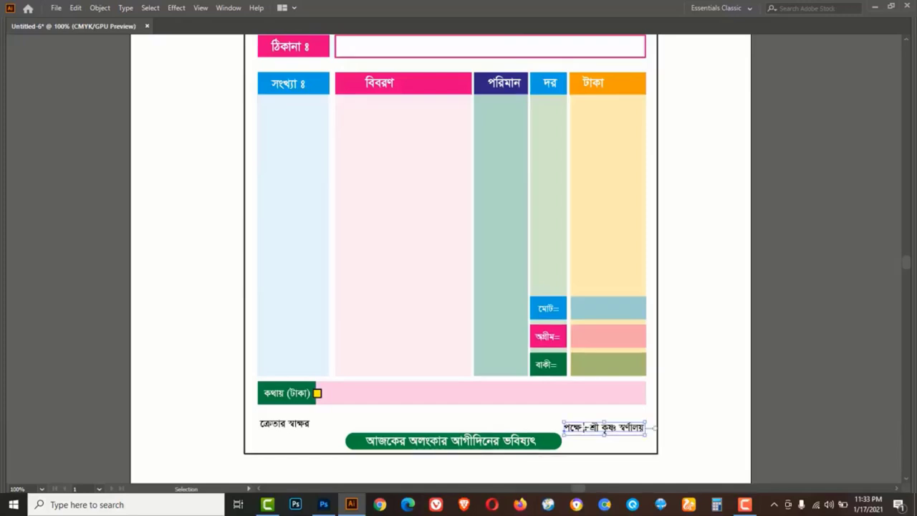
left_click(284, 428, "shift")
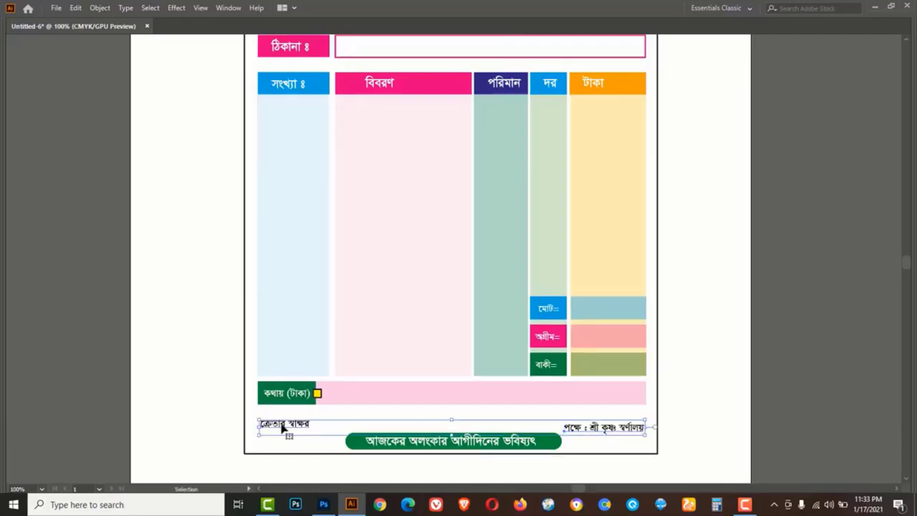
left_click_drag(284, 428, 283, 421)
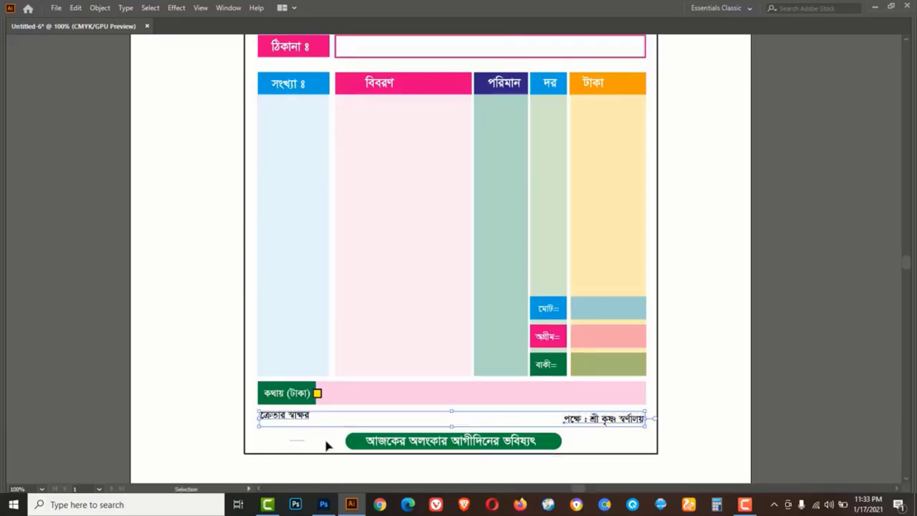
Nudge the green slogan banner up one step with the Up arrow
left_click(396, 447)
key("Up")
key("Up")
key("Up")
key("Up")
key("Up")
key("Up")
key("Up")
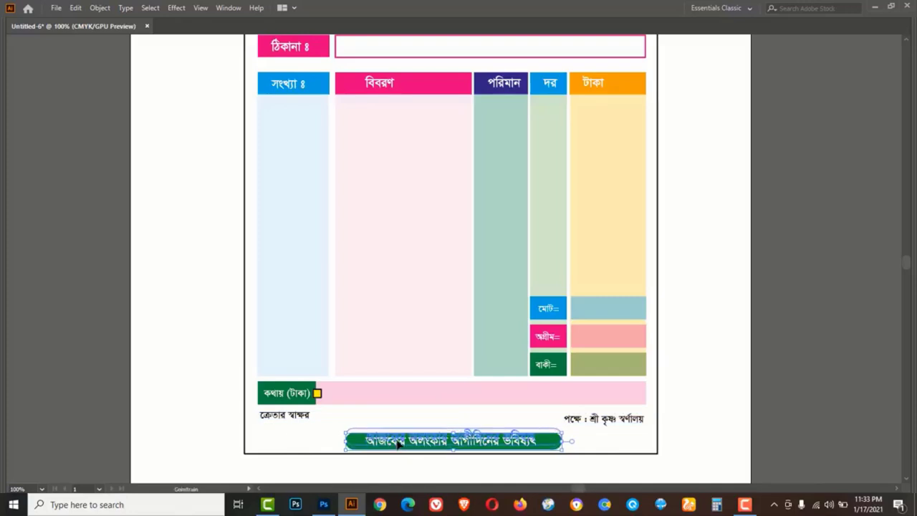
left_click(693, 380)
scroll(694, 380, "up", 6)
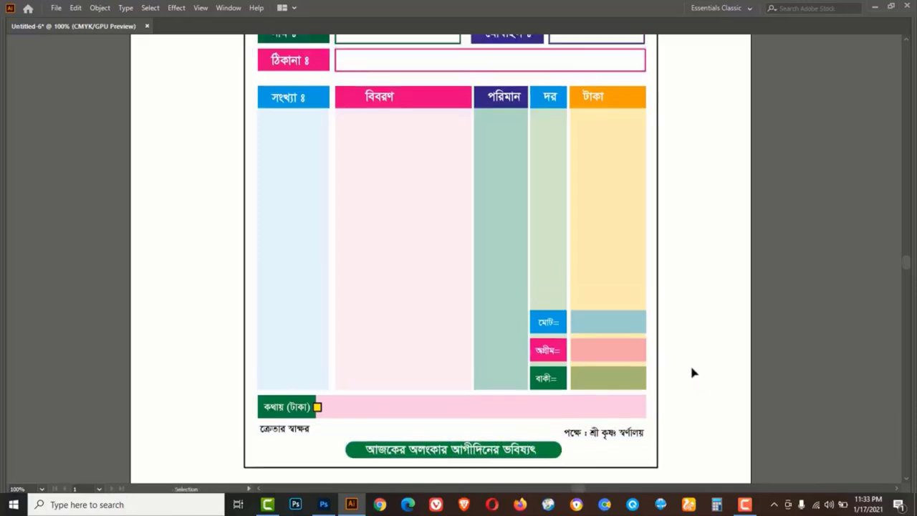
scroll(692, 370, "up", 3)
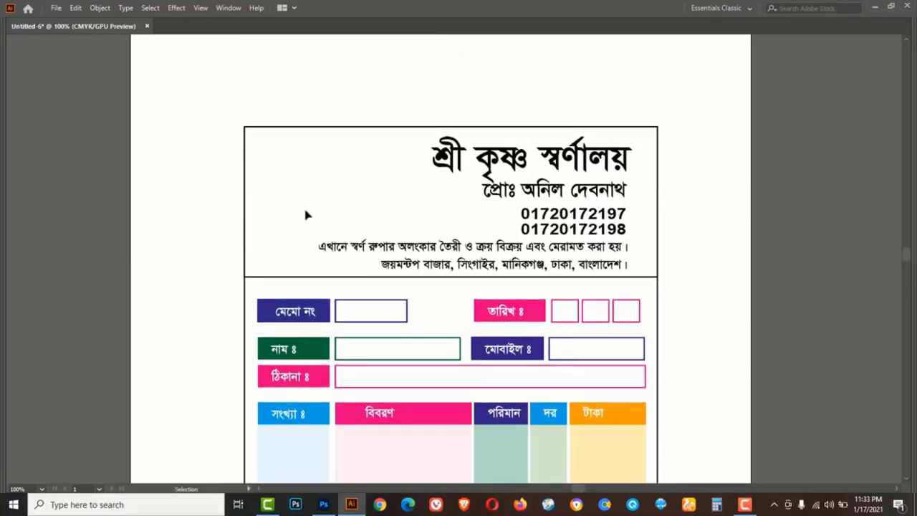
key("Tab")
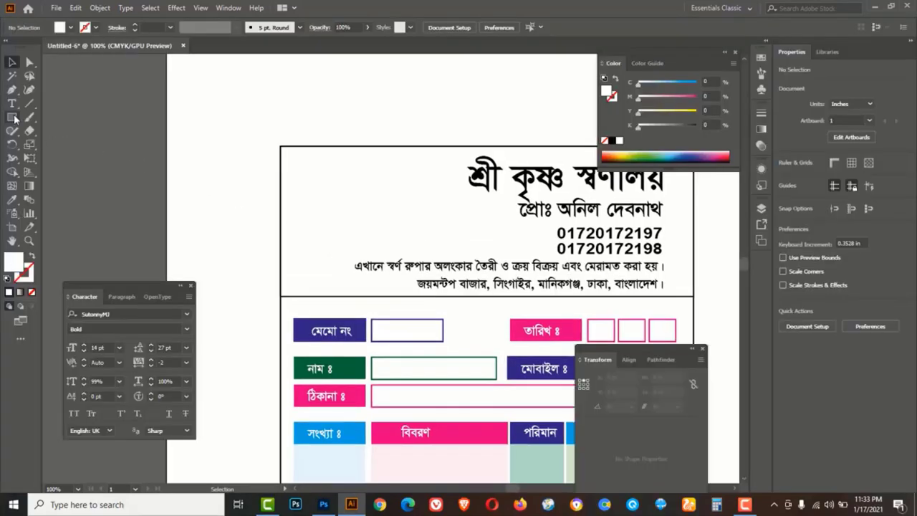
Draw a full-width red bar over the address line
left_click_drag(12, 117, 56, 114)
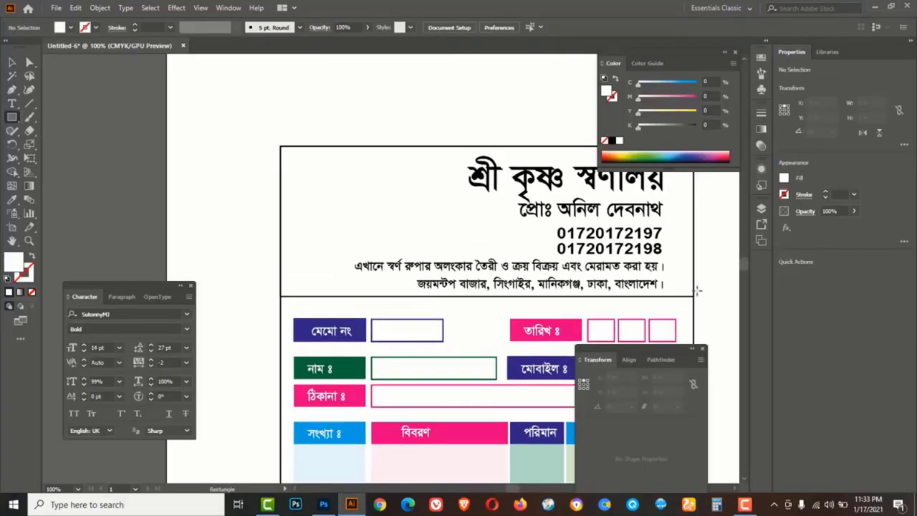
left_click_drag(692, 272, 280, 296)
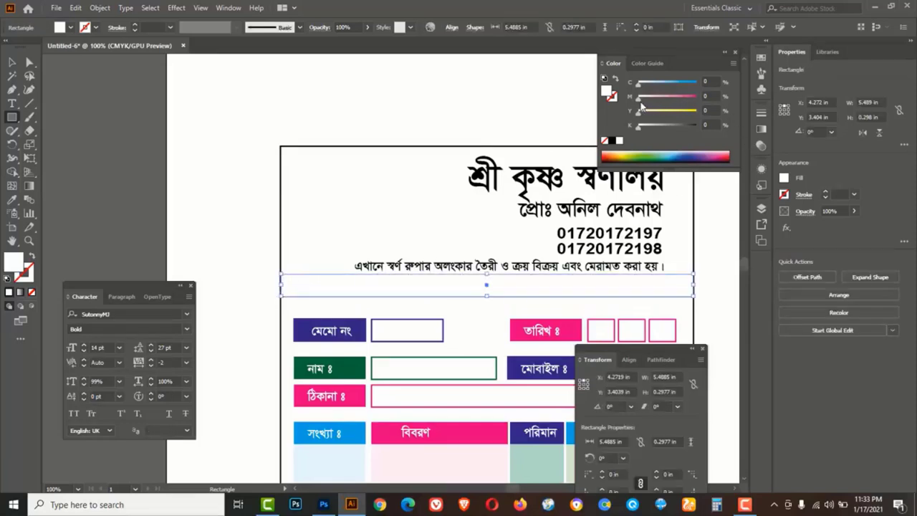
left_click_drag(638, 99, 698, 101)
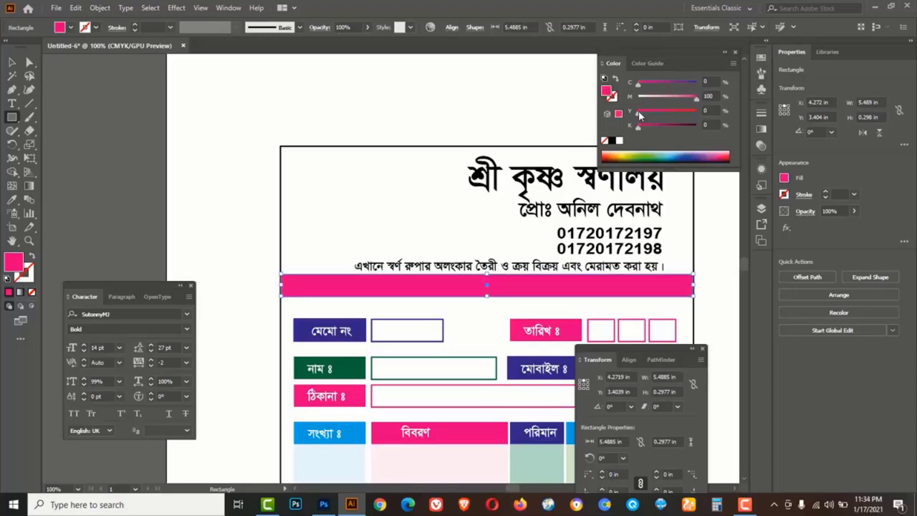
left_click_drag(639, 112, 702, 115)
left_click(12, 62)
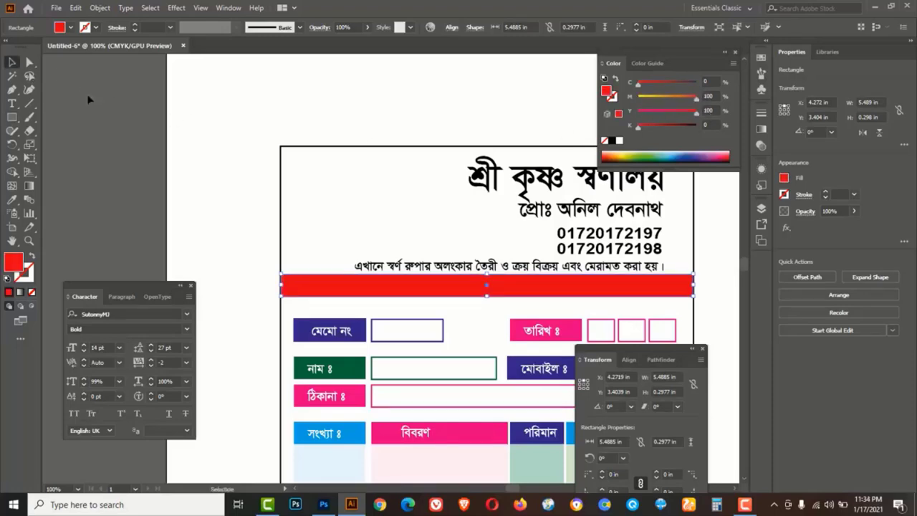
left_click(203, 167)
Bring the hidden address text in front of the red bar and make it white
key("ctrl+y")
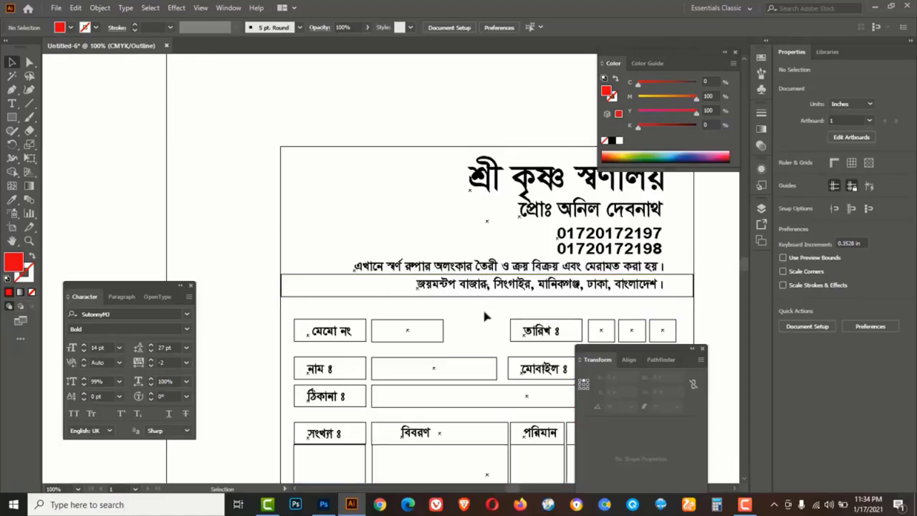
left_click(470, 290)
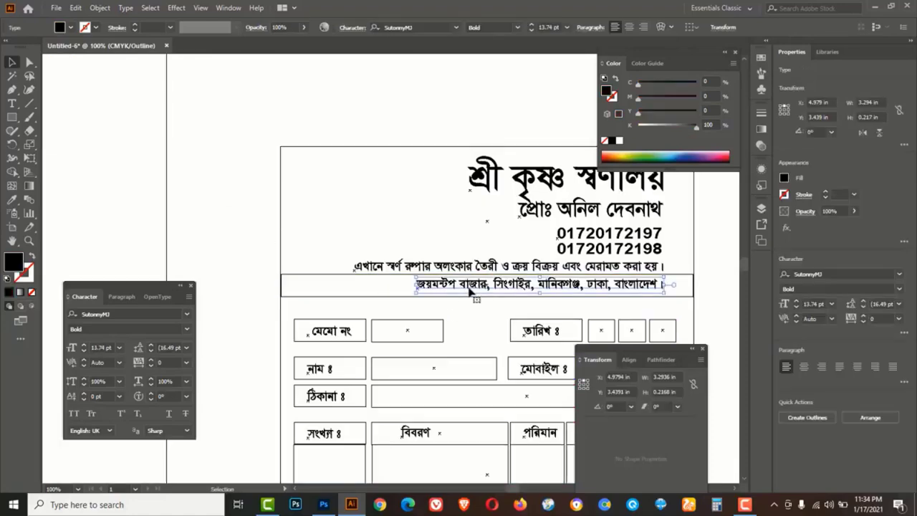
key("ctrl+y")
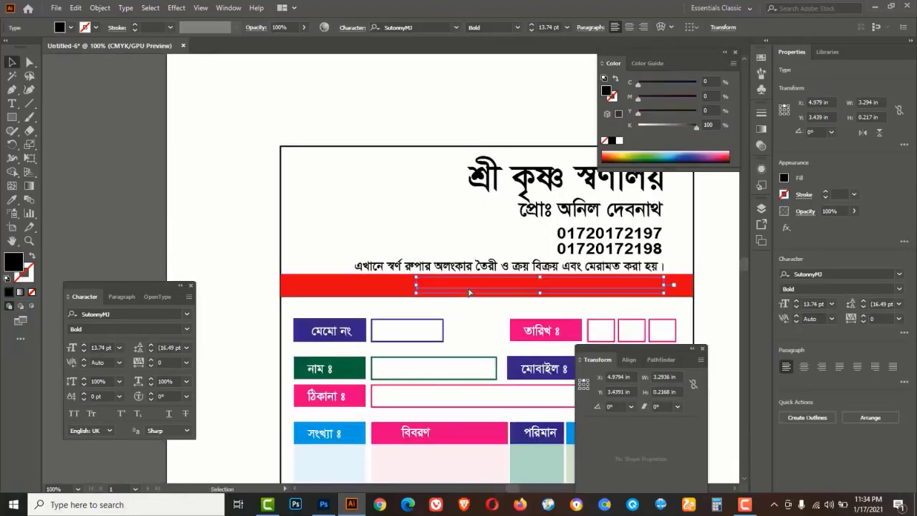
right_click(470, 292)
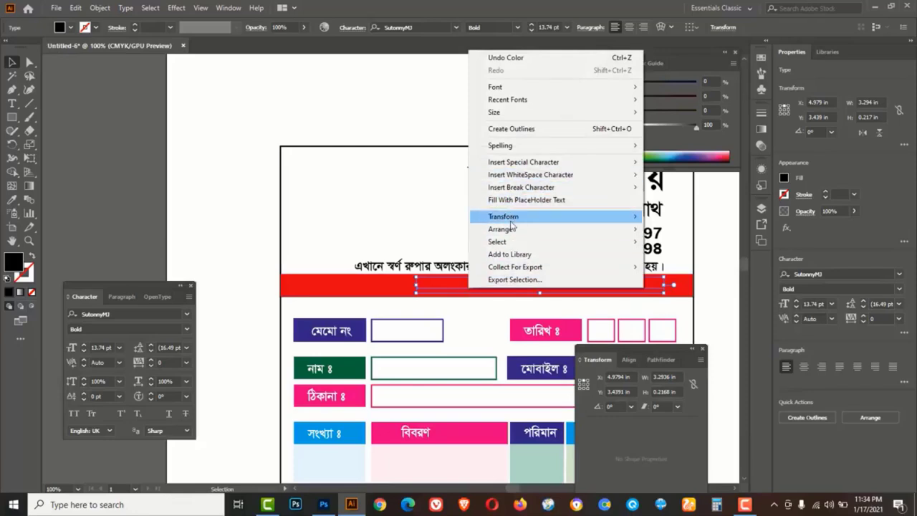
mouse_move(511, 228)
left_click(671, 230)
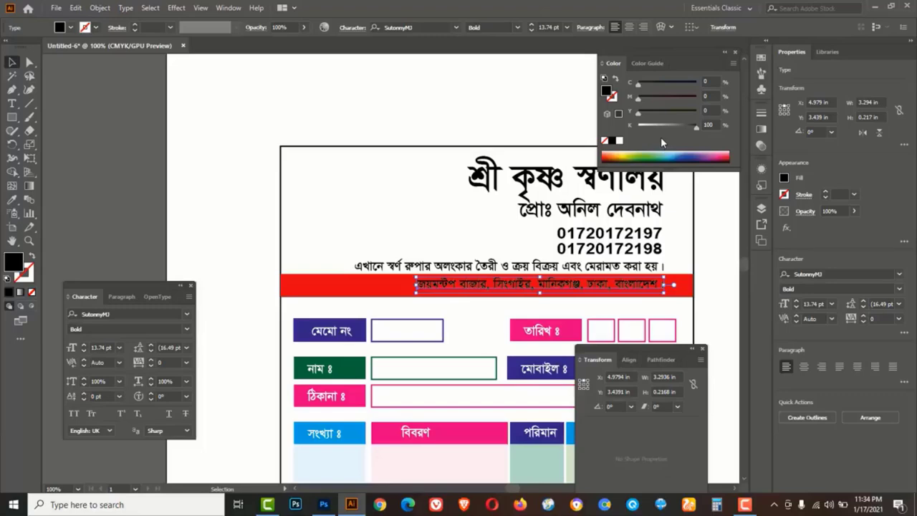
left_click_drag(662, 124, 635, 125)
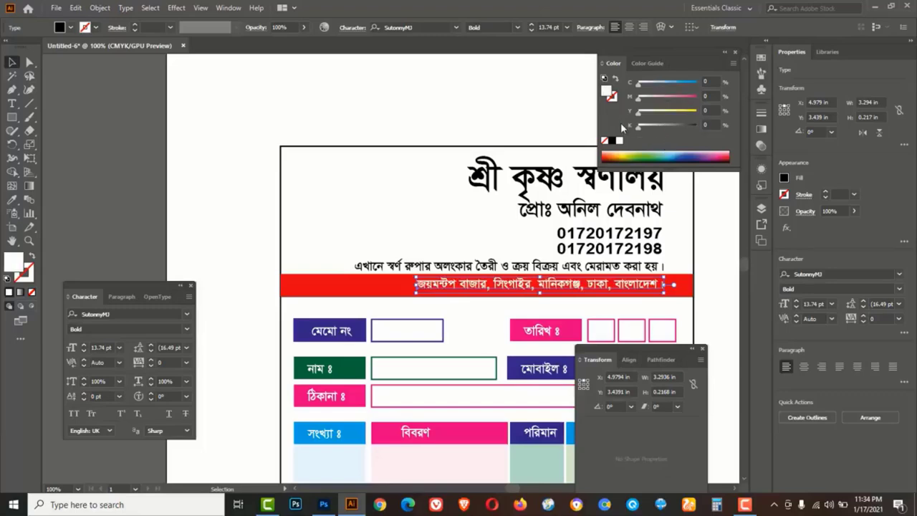
left_click(401, 106)
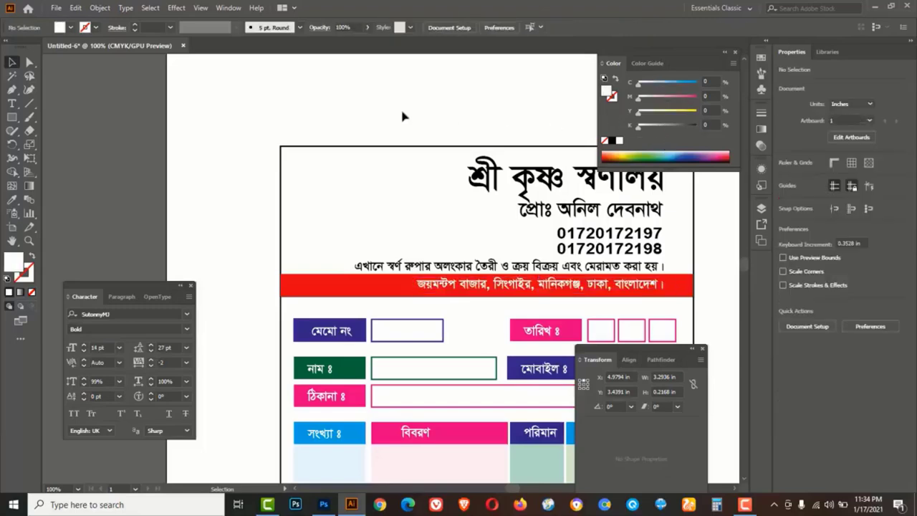
left_click(345, 288)
Duplicate the red bar up beneath the shop title and recolour the copy green
key("alt")
left_click_drag(345, 287, 352, 214)
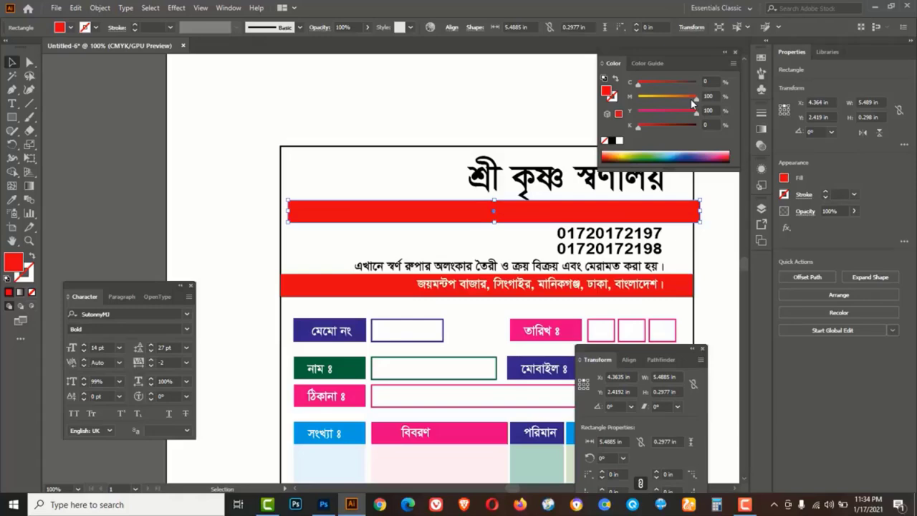
left_click_drag(693, 103, 696, 83)
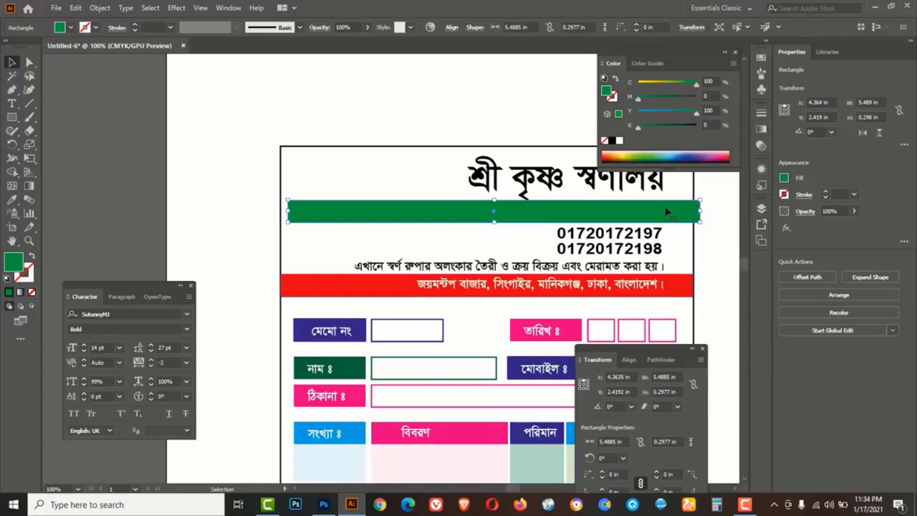
Bring the hidden proprietor line in front of the green bar and make it white
key("ctrl+y")
left_click(616, 214)
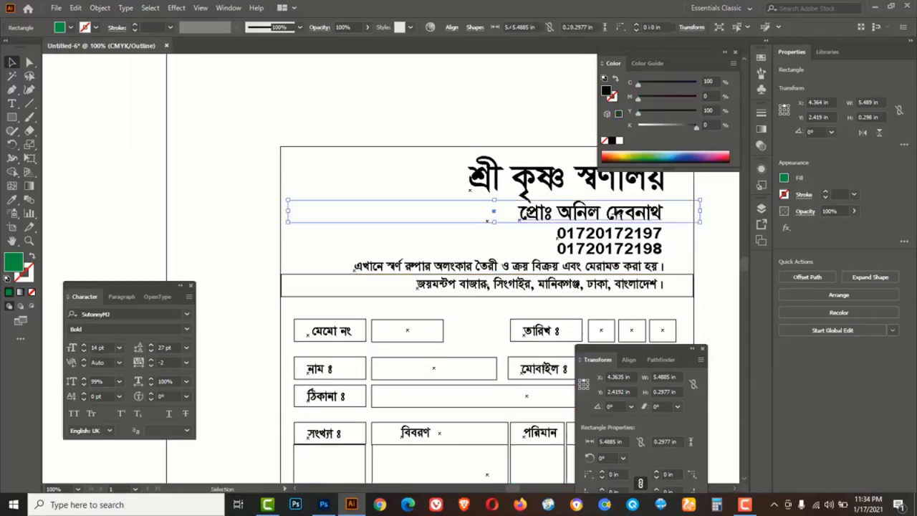
key("ctrl+y")
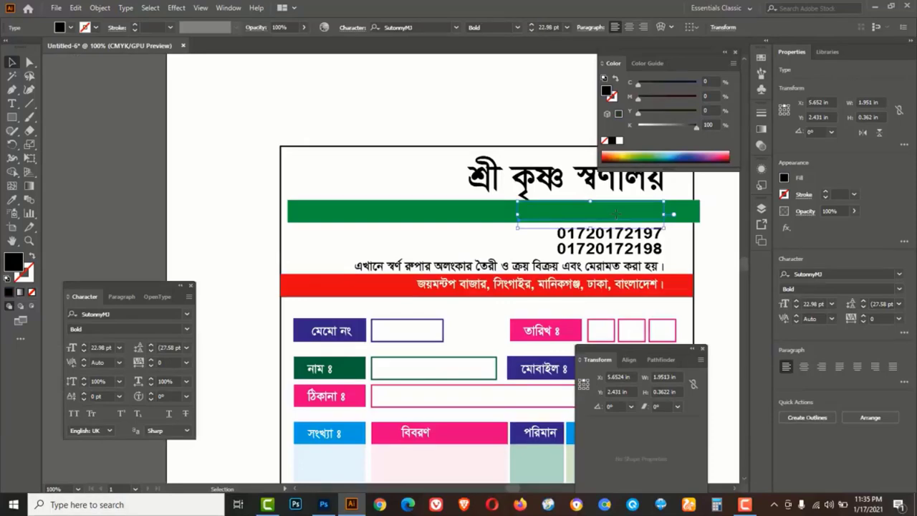
right_click(616, 214)
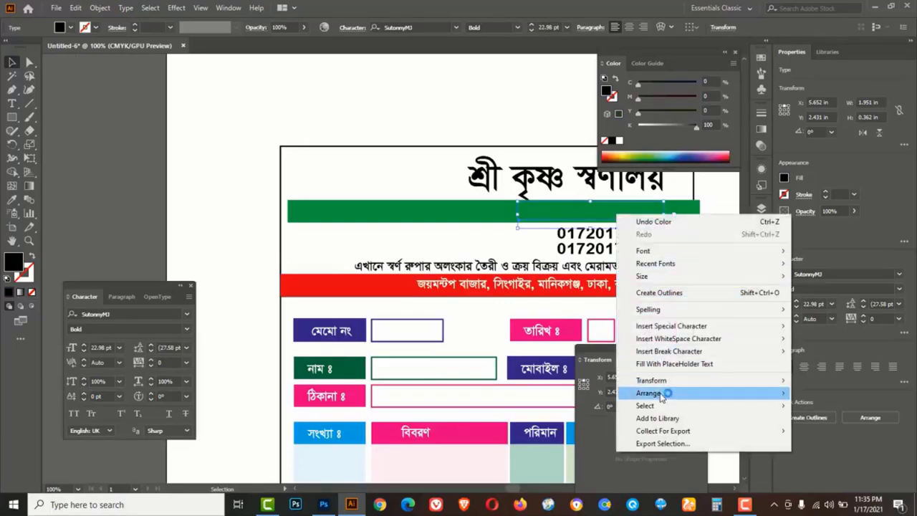
mouse_move(663, 394)
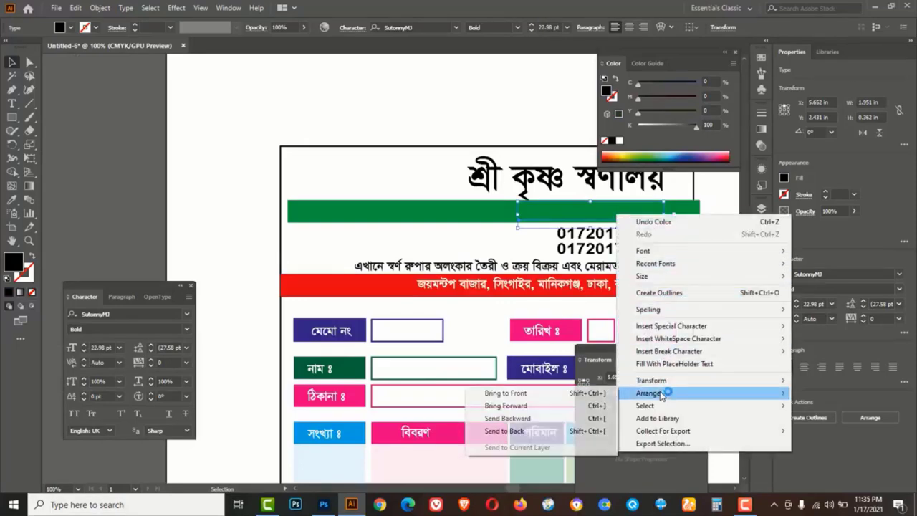
left_click(505, 393)
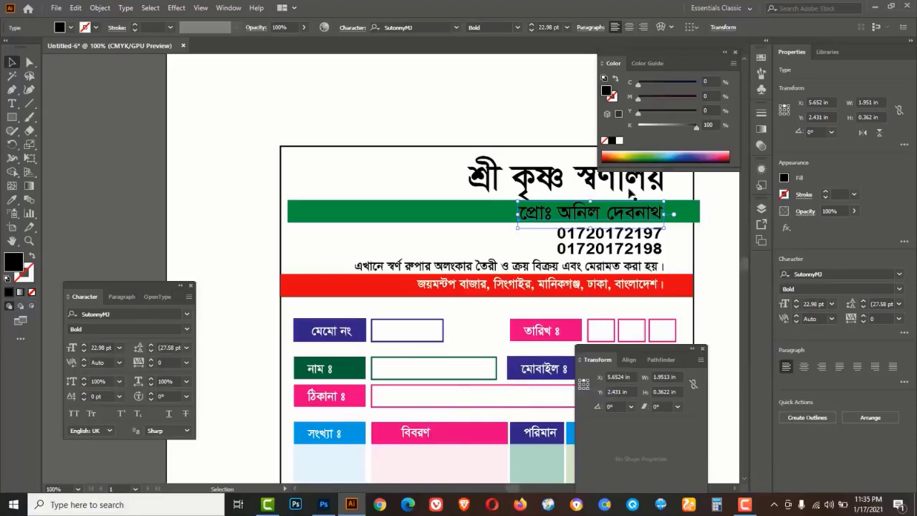
left_click_drag(647, 126, 637, 126)
left_click(530, 100)
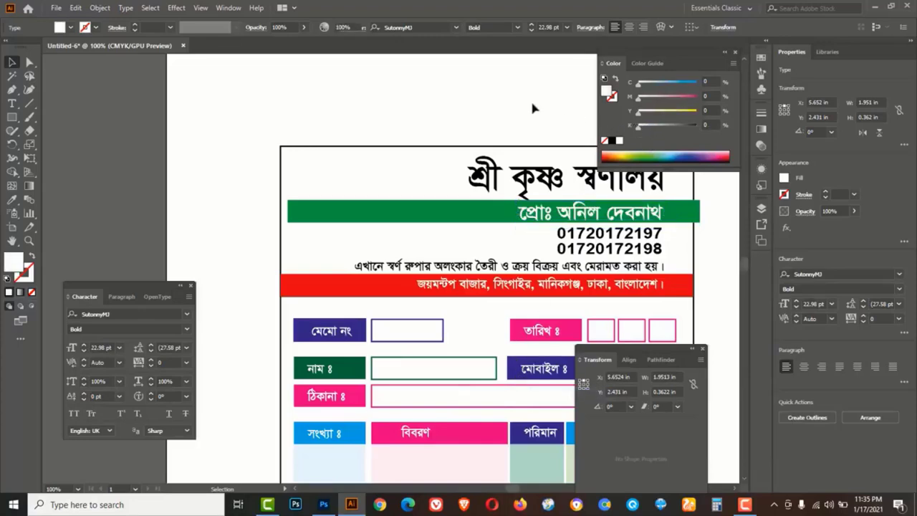
At 200% zoom, shrink the proprietor text slightly and nudge the shop title upward
key("Tab")
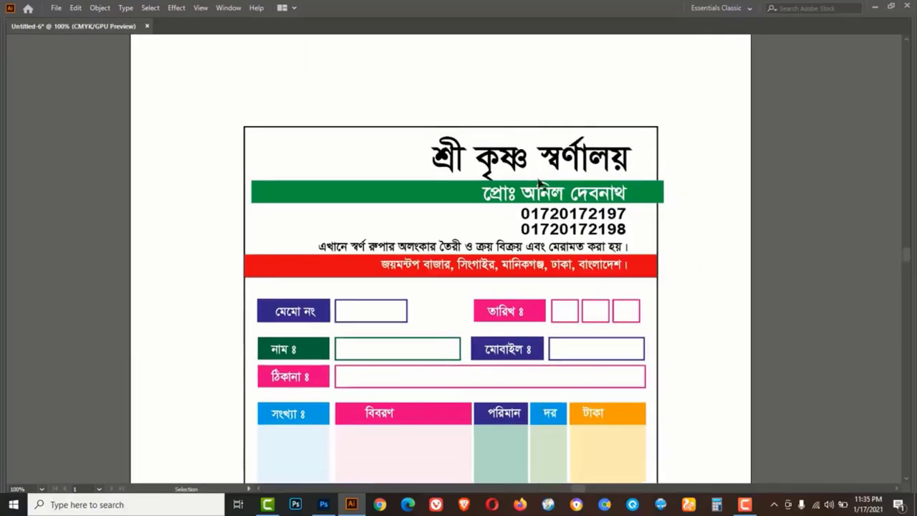
key("z")
left_click(535, 197)
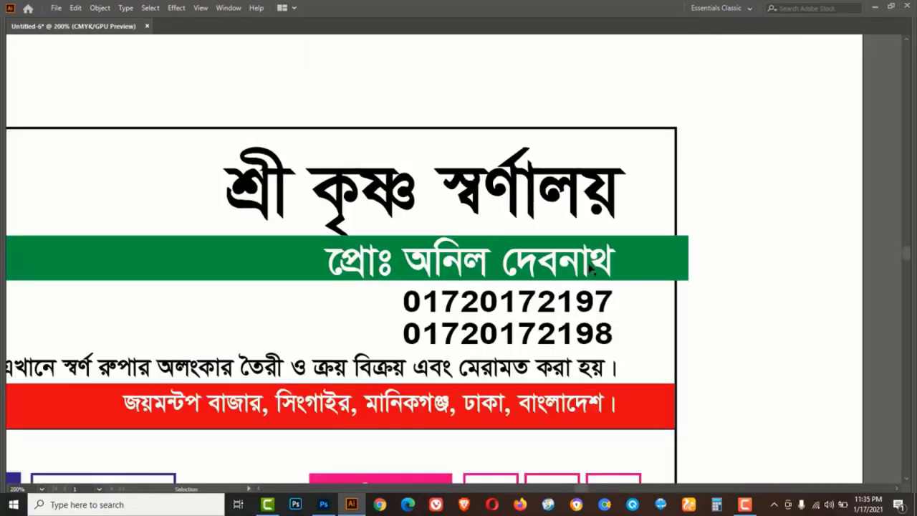
left_click(585, 265)
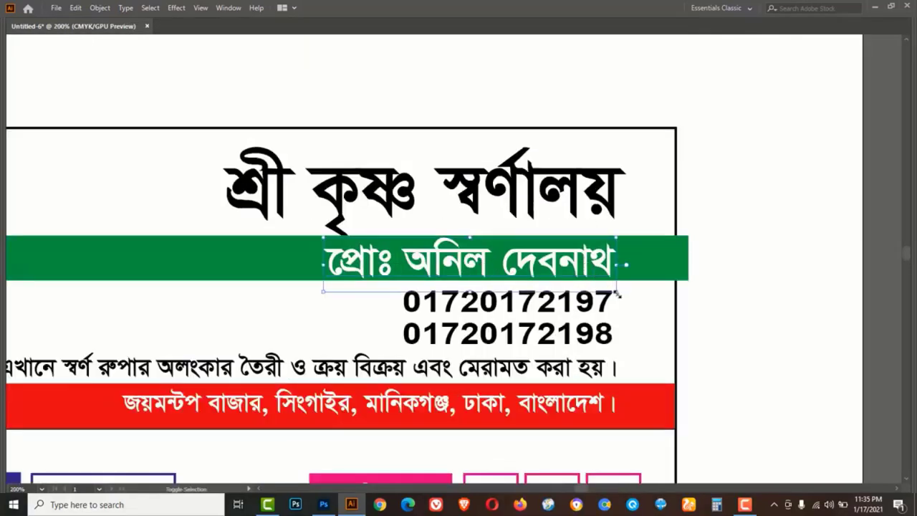
left_click_drag(618, 293, 611, 293)
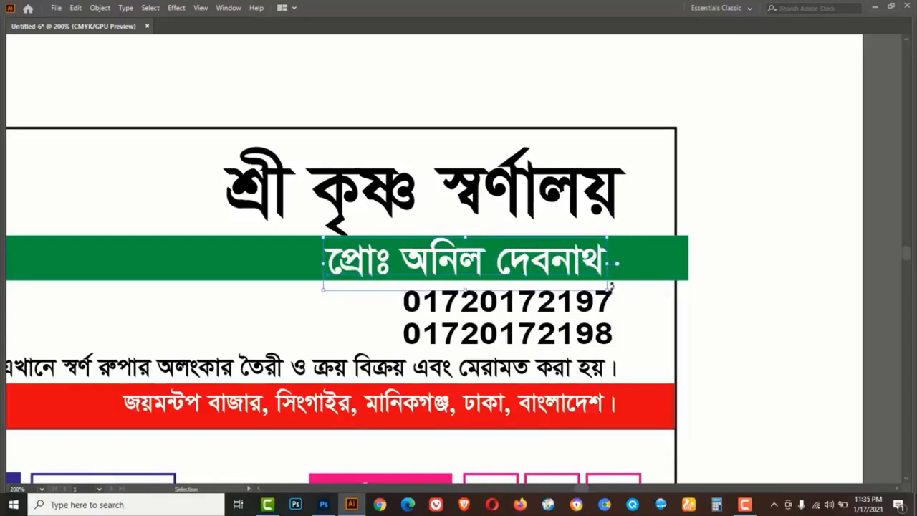
left_click_drag(515, 195, 516, 191)
Zoom out to 150%, switch the keyboard layout to English and restore the panels
left_click(723, 205)
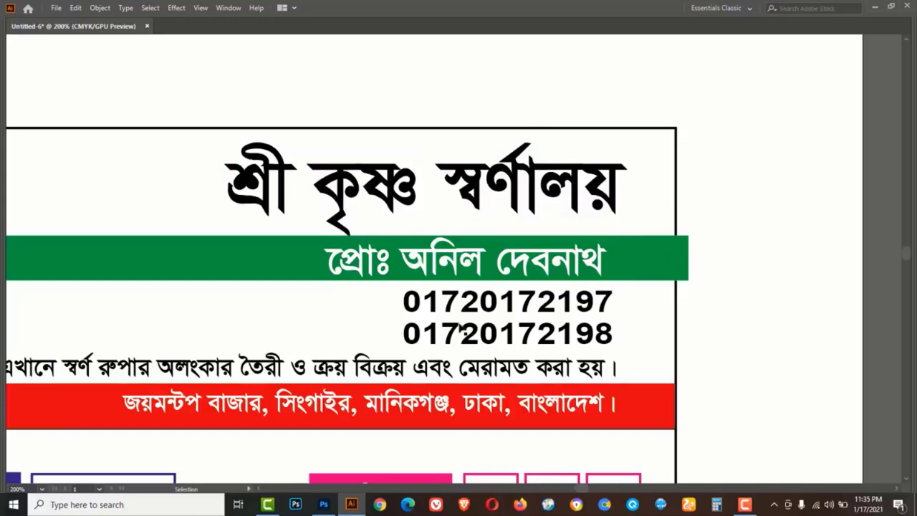
left_click(442, 296, "ctrl+alt")
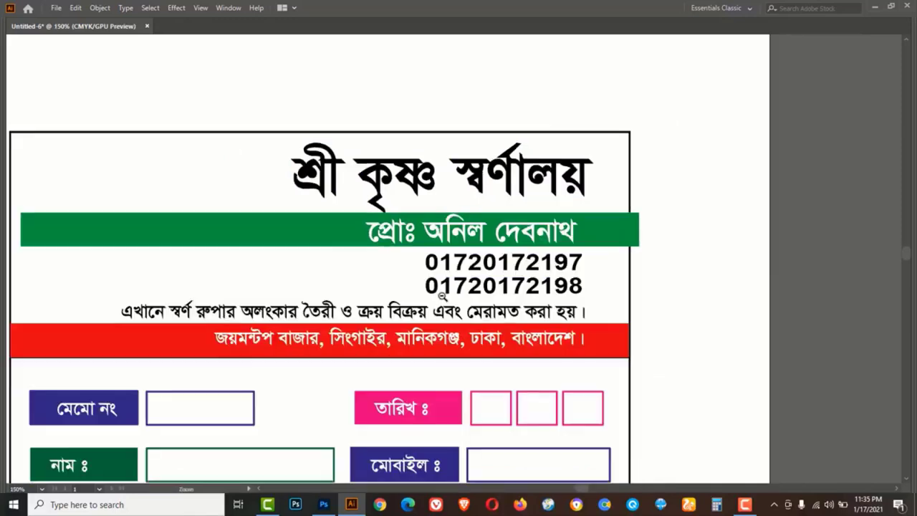
left_click(773, 504)
right_click(740, 483)
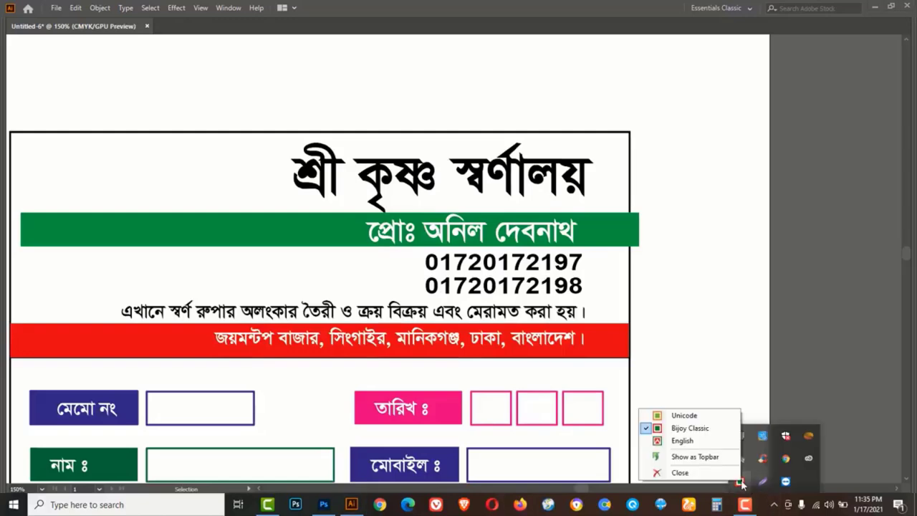
left_click(680, 440)
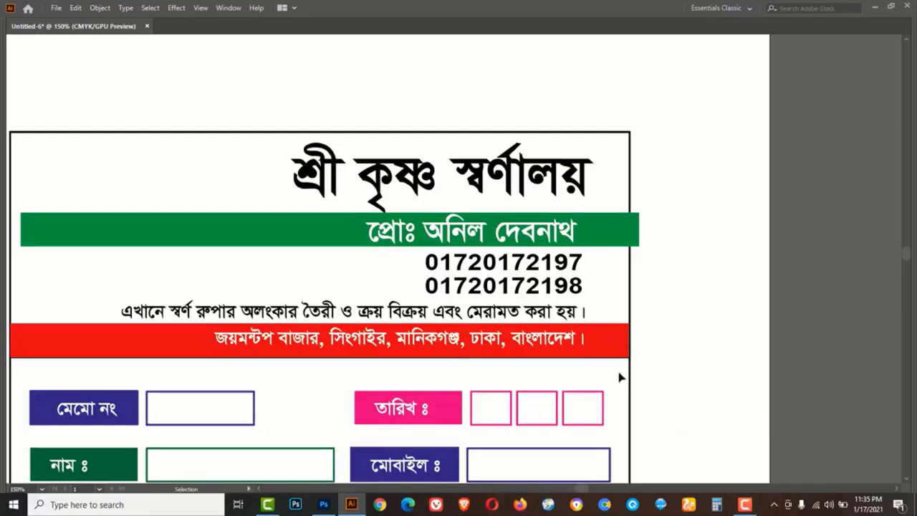
key("ctrl+minus")
key("Tab")
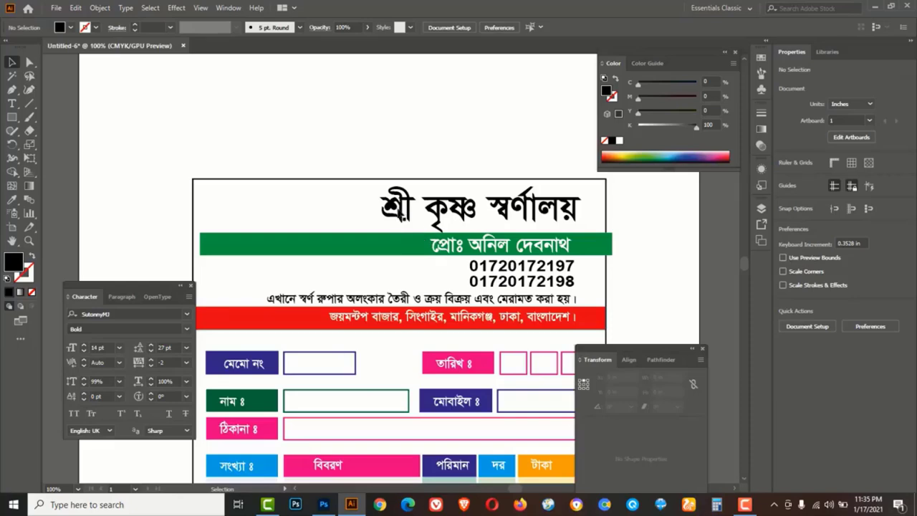
Set the shop title to Shorif Ador ANSI V2, move it left and shrink it to about 35 pt
left_click(399, 215)
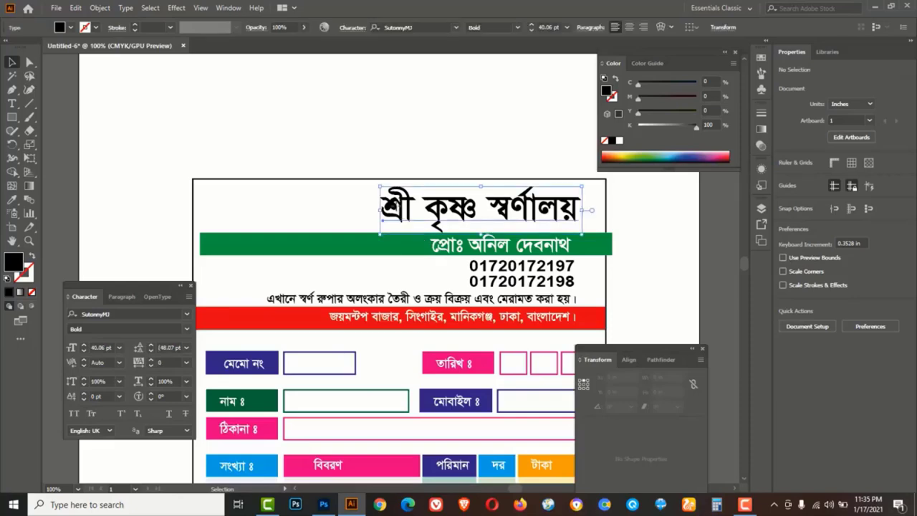
left_click(456, 27)
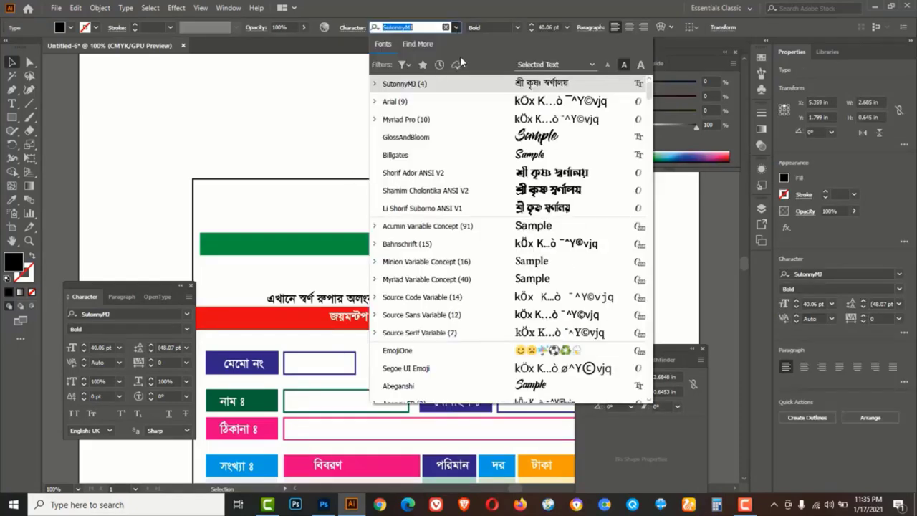
left_click(418, 179)
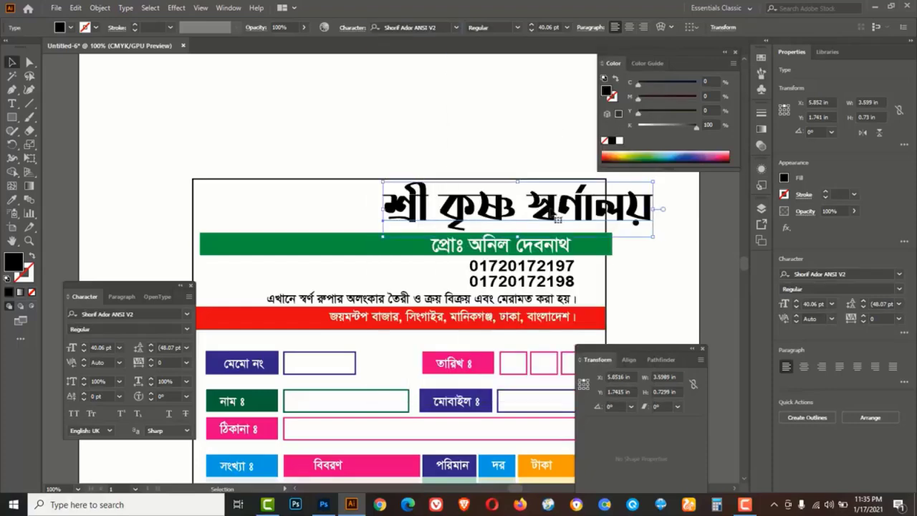
left_click_drag(501, 207, 484, 215)
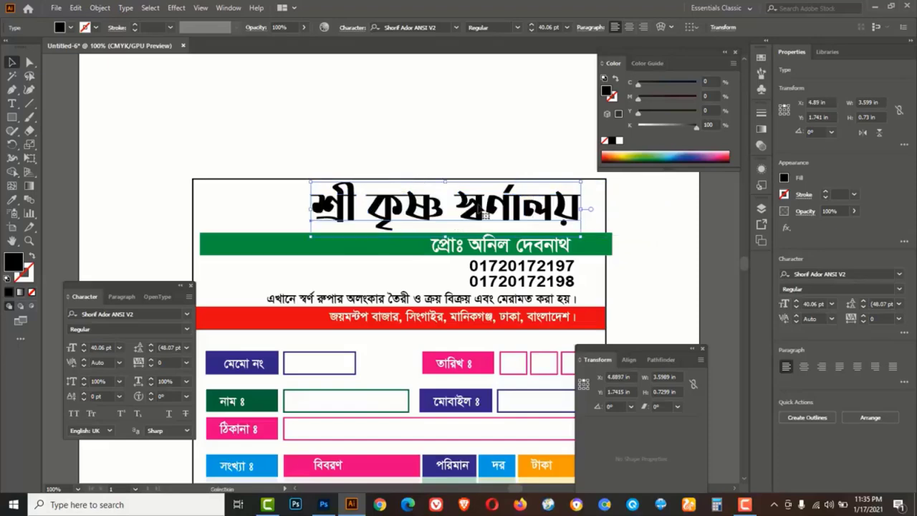
left_click_drag(311, 182, 329, 185)
left_click_drag(329, 239, 346, 235)
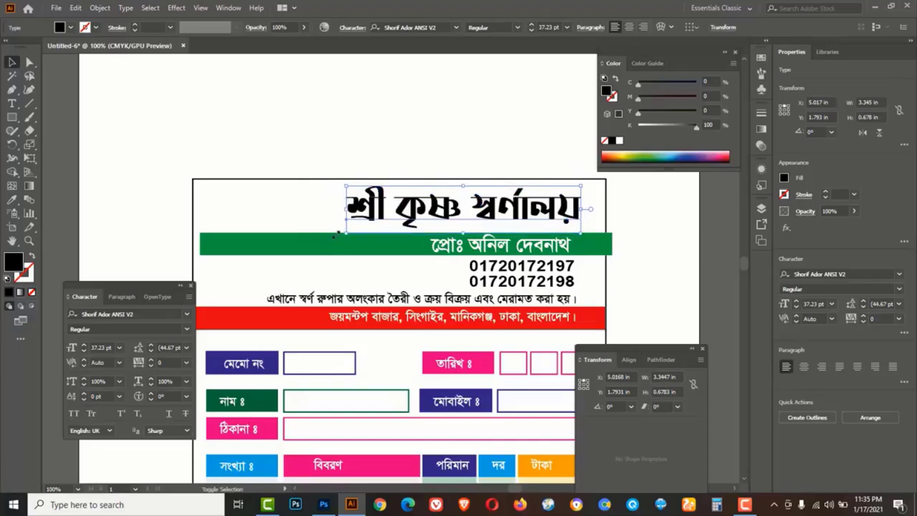
left_click(386, 146)
Shorten the green proprietor bar from its left end
left_click(204, 245)
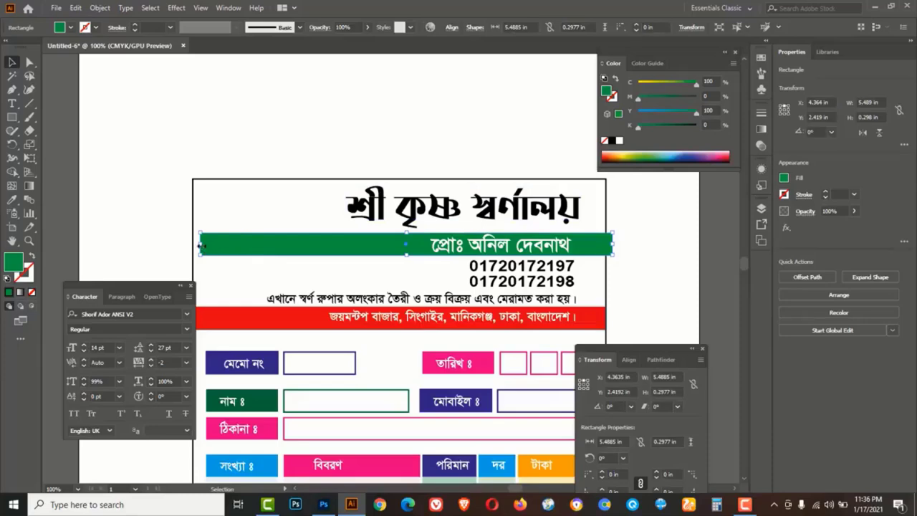
left_click_drag(201, 245, 413, 255)
left_click(314, 121)
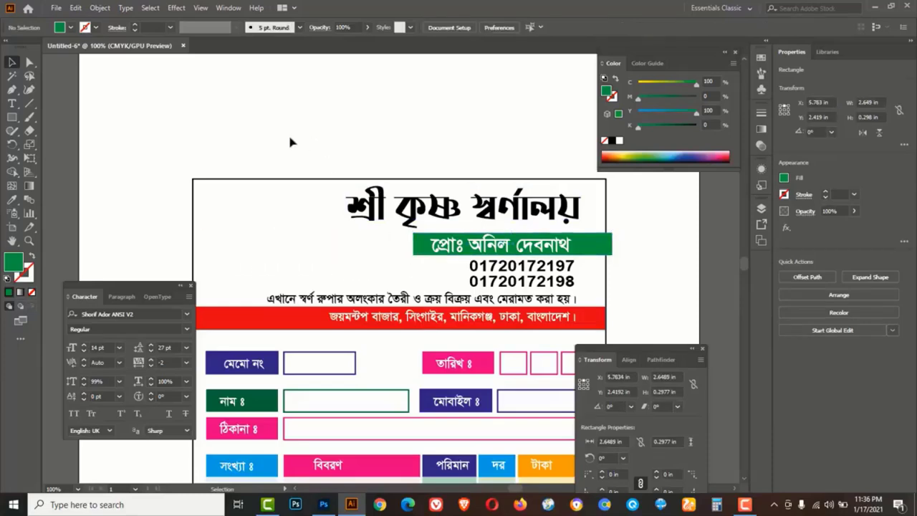
Open the supporting file, copy its leaf logo into the cash memo and shrink it
left_click(56, 8)
left_click(84, 47)
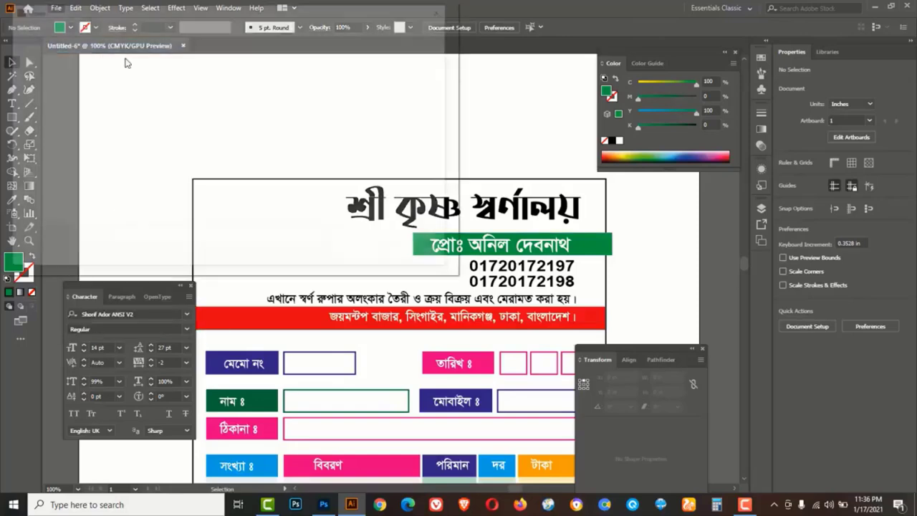
left_click(305, 159)
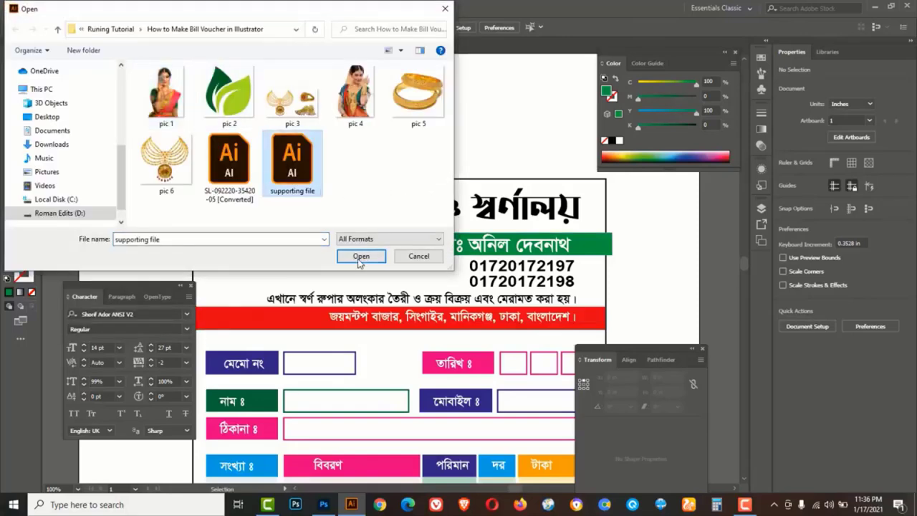
left_click(360, 257)
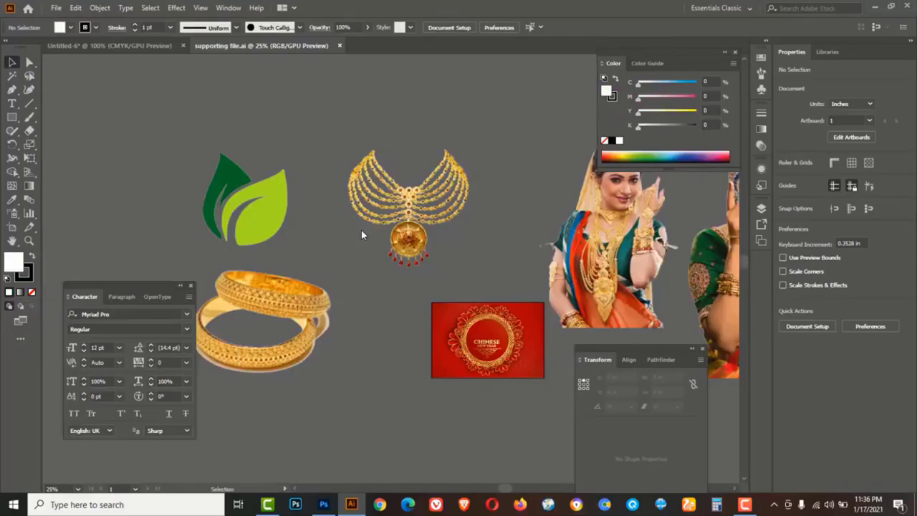
key("Tab")
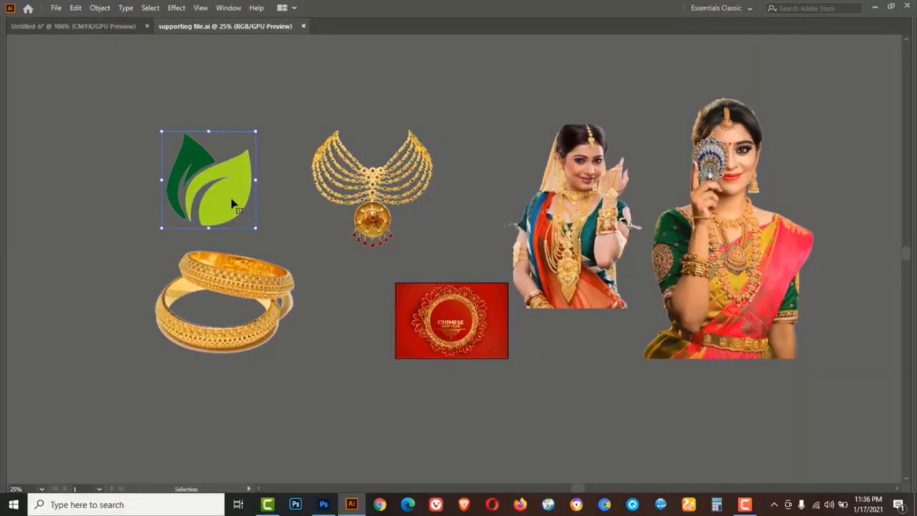
key("ctrl+c")
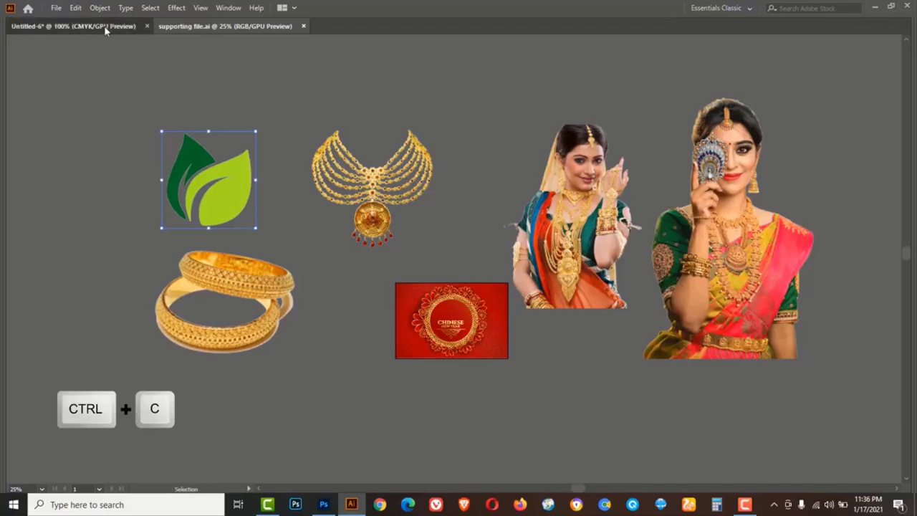
left_click(106, 27)
key("ctrl+v")
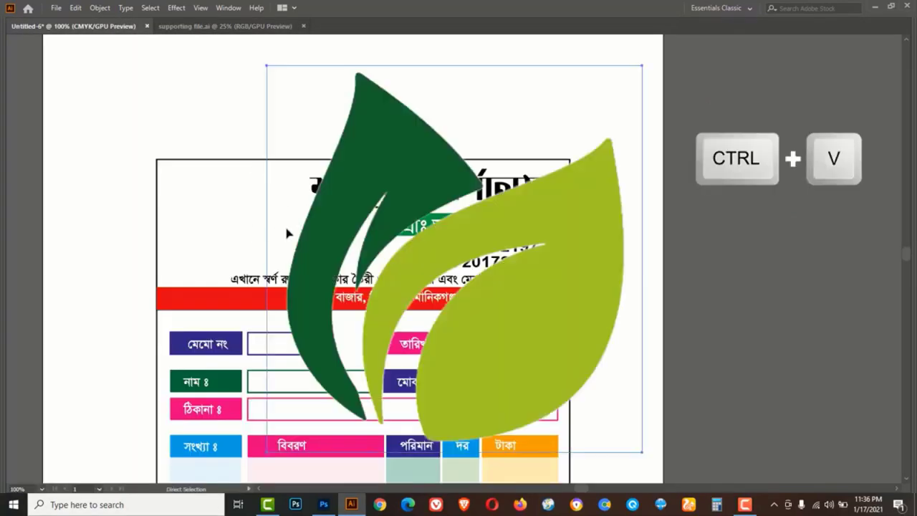
left_click_drag(642, 64, 386, 236)
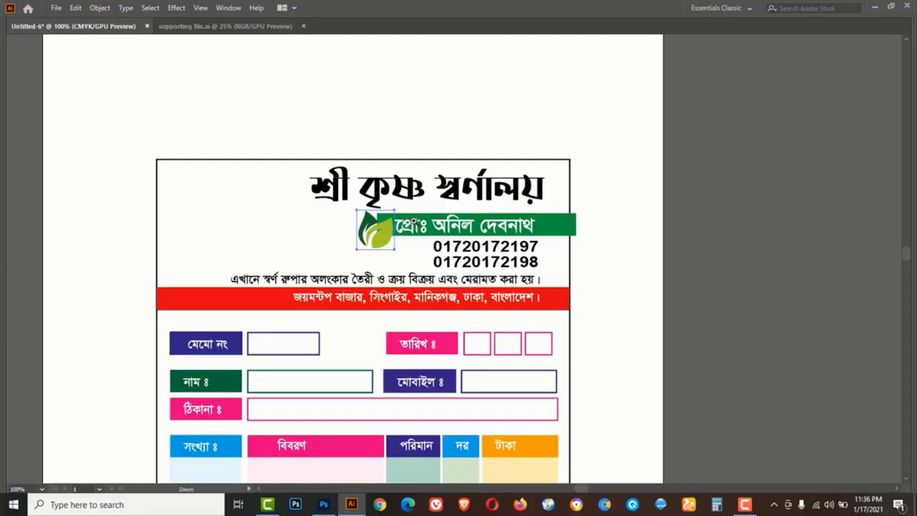
At 200% zoom, raise the leaf logo, squash the phone numbers and lower the green banner and name text
key("ctrl+=")
key("ctrl+=")
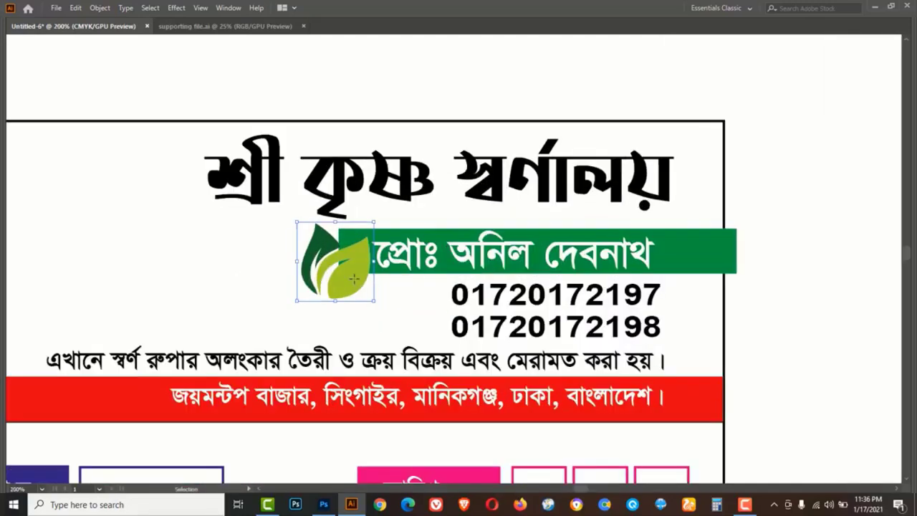
left_click_drag(361, 281, 358, 270)
left_click(561, 283)
left_click_drag(556, 280, 555, 288)
left_click_drag(707, 262, 707, 270)
left_click_drag(617, 260, 619, 265)
Shrink the leaf logo, narrow the green name banner from both ends and fit the name text to it
left_click(348, 263)
left_click_drag(293, 209, 299, 215)
left_click_drag(691, 259, 691, 263)
left_click_drag(337, 263, 380, 238)
left_click(637, 266)
left_click_drag(616, 262, 620, 265)
left_click(732, 265)
left_click_drag(735, 263, 675, 263)
left_click(761, 284)
Enlarge the শ্রী কৃষ্ণ স্বর্ণালয় title by stretching it leftward
left_click(244, 186)
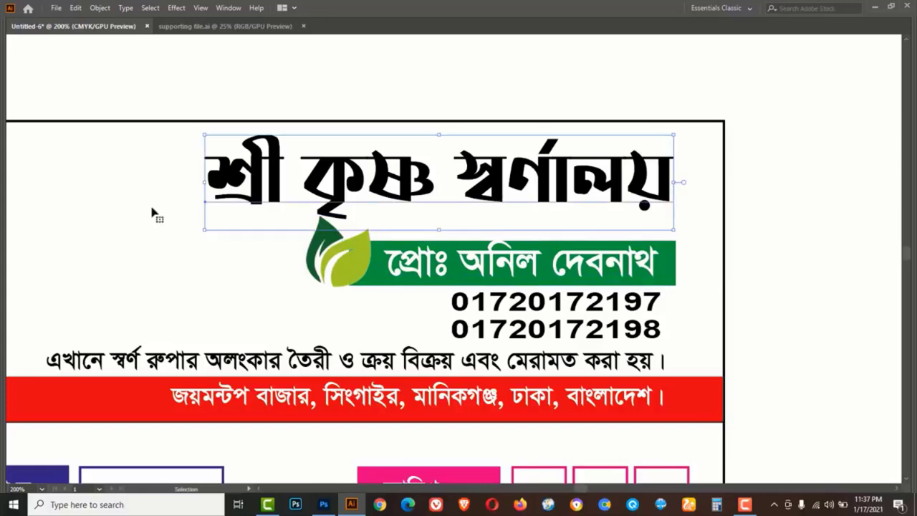
left_click_drag(205, 230, 125, 244)
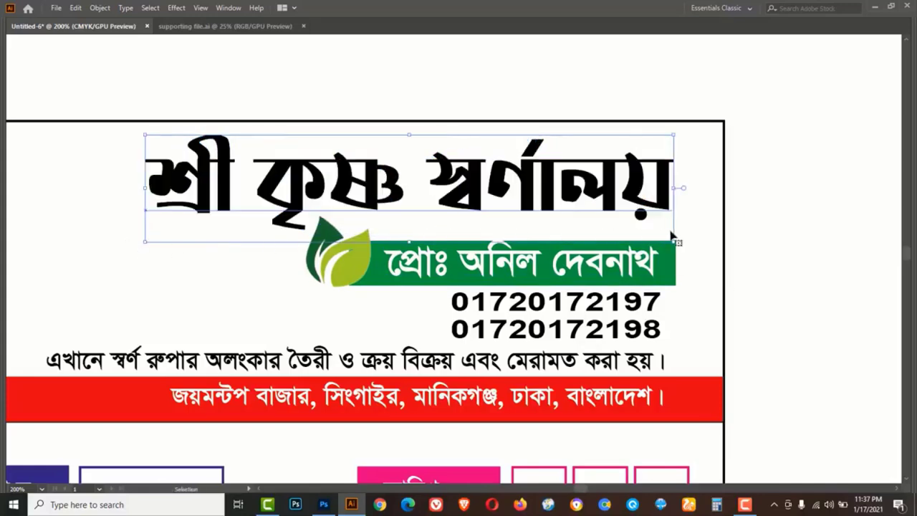
left_click(769, 243)
key("ctrl+minus")
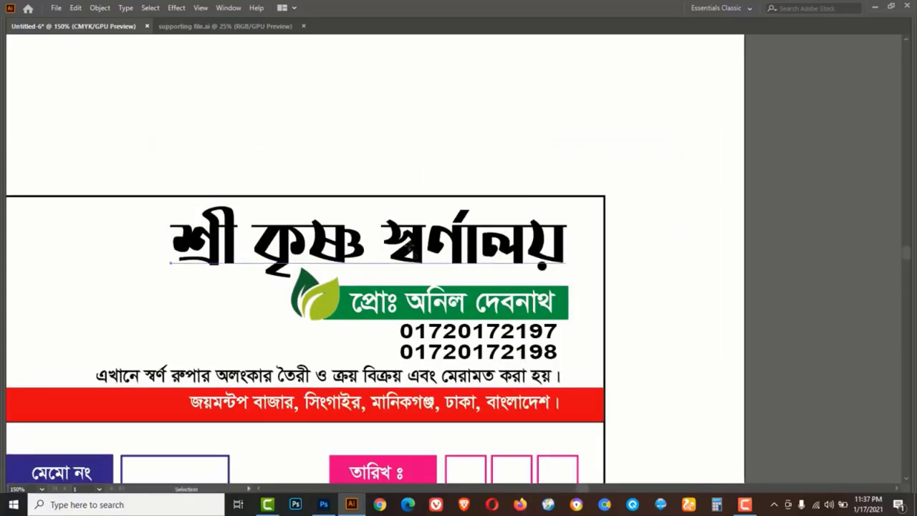
left_click(410, 247)
In the supporting file, zoom in on the Chinese New Year card
left_click(234, 315)
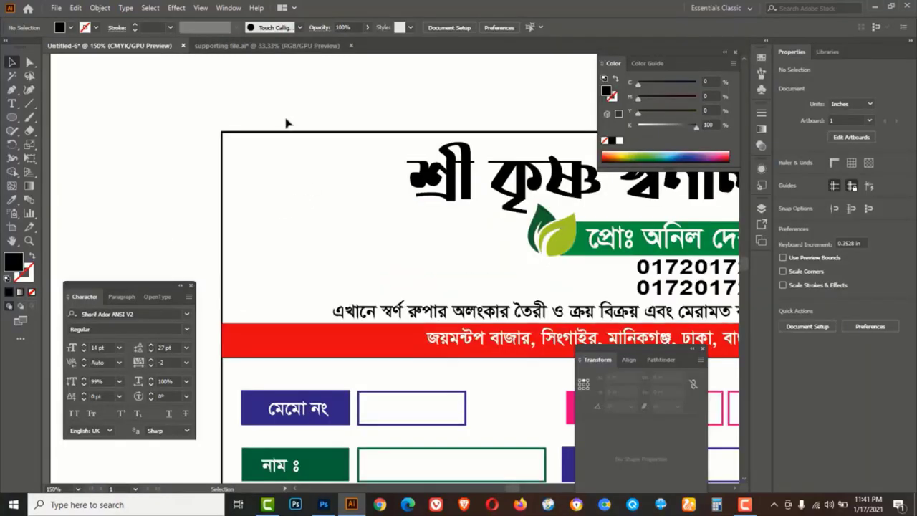
left_click(279, 46)
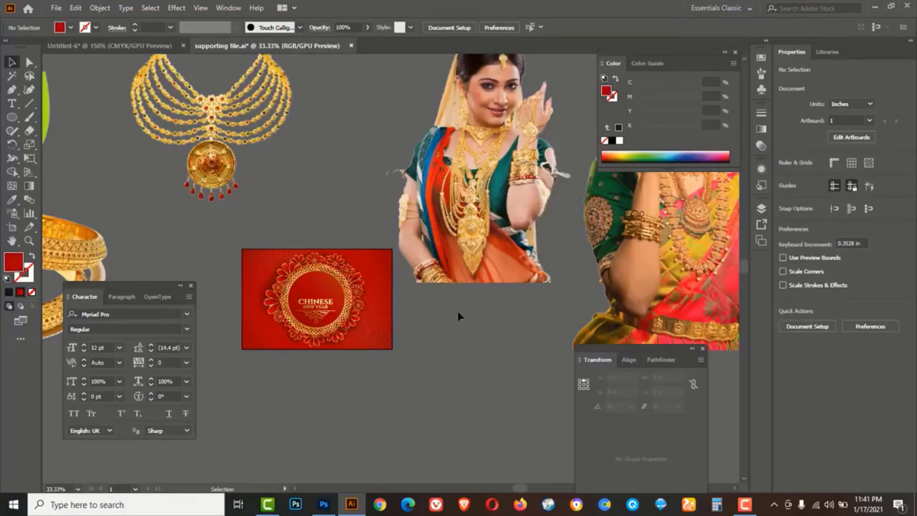
key("z")
left_click(325, 309)
left_click(406, 289)
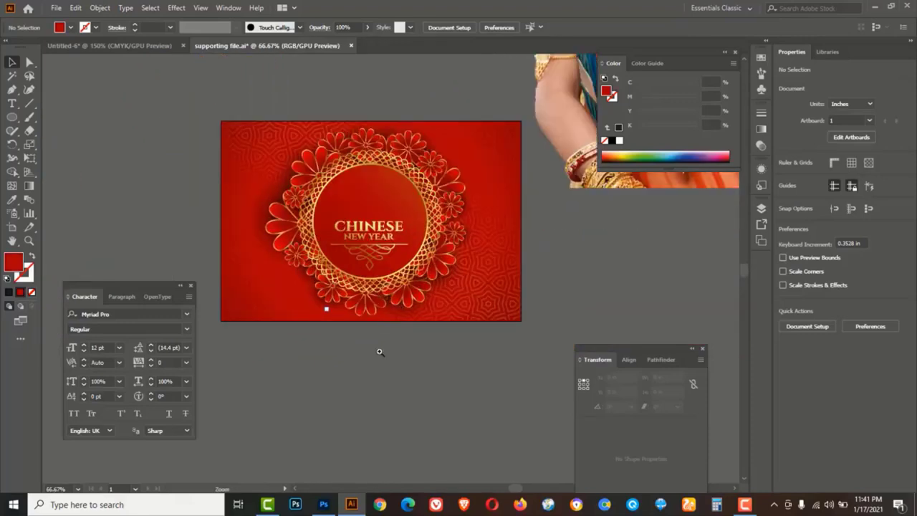
left_click(380, 350)
left_click_drag(419, 256, 411, 354)
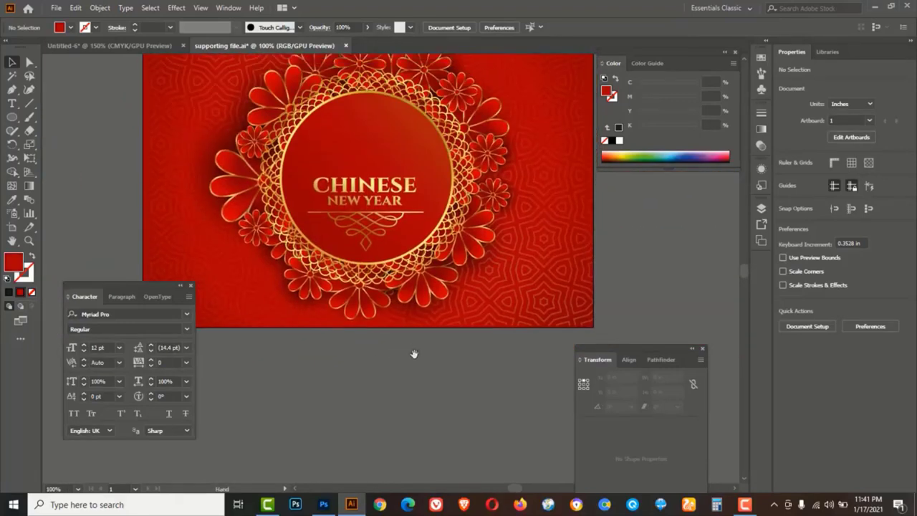
Delete the pattern overlay and the red background rectangle from the card
left_click(547, 278)
left_click(488, 360)
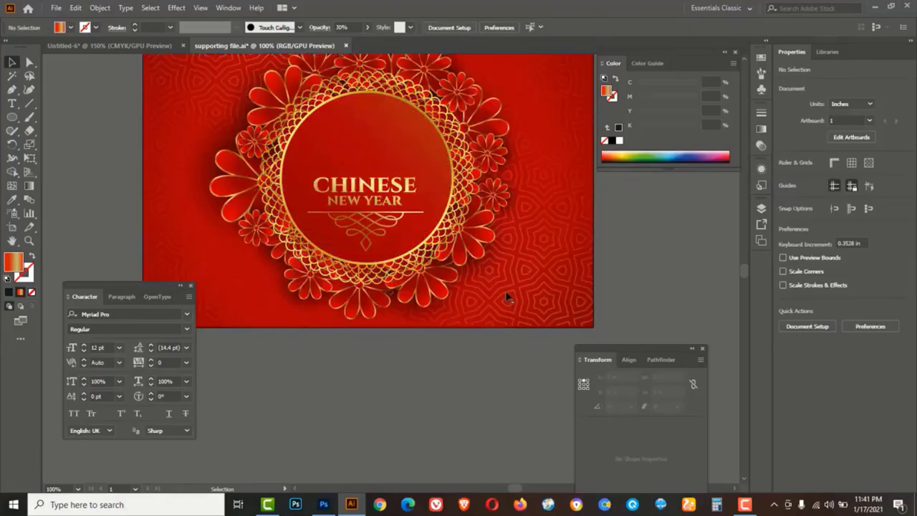
left_click_drag(502, 300, 481, 364)
left_click_drag(525, 243, 466, 412)
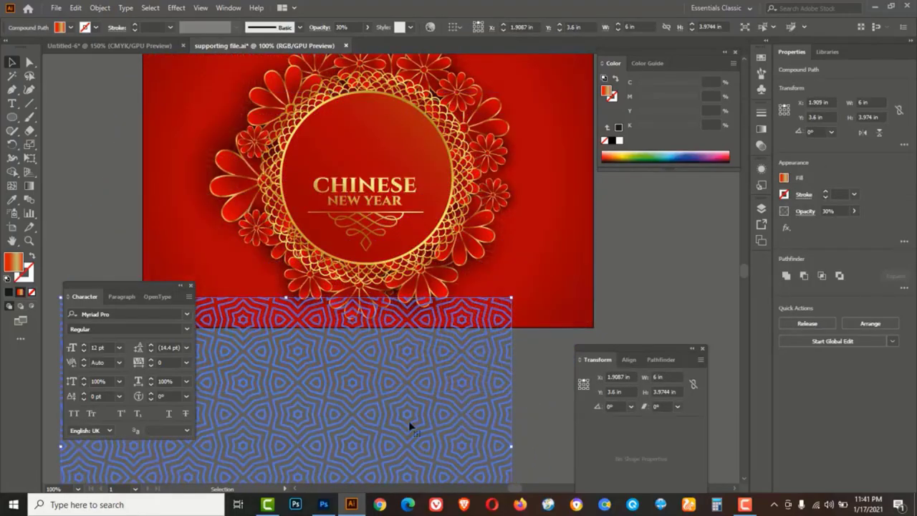
key("Delete")
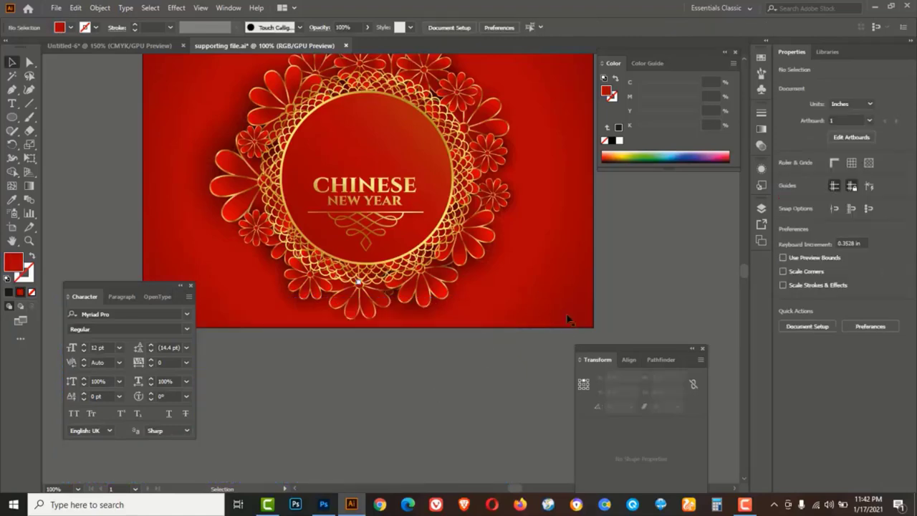
left_click(548, 286)
key("Delete")
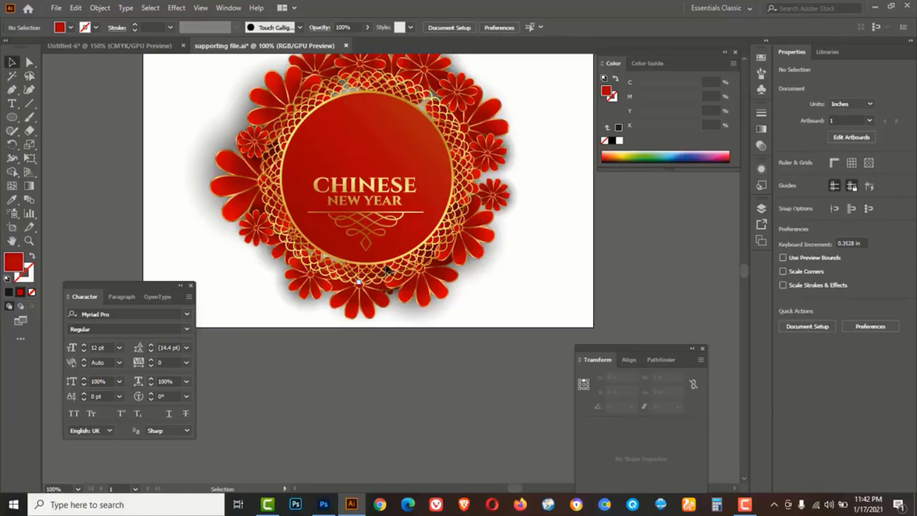
left_click_drag(398, 166, 420, 211)
Draw a red circle over the emblem's centre and send it to the back
left_click(13, 118)
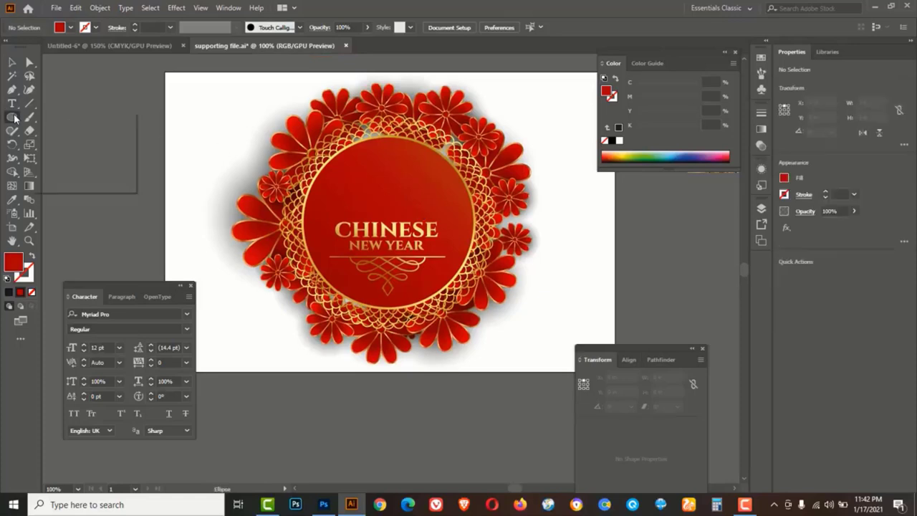
left_click(55, 144)
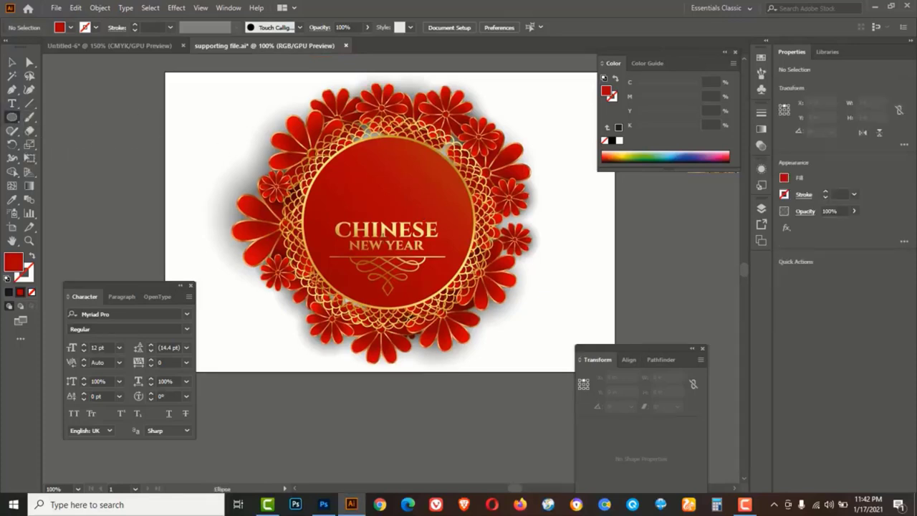
left_click_drag(389, 224, 507, 226)
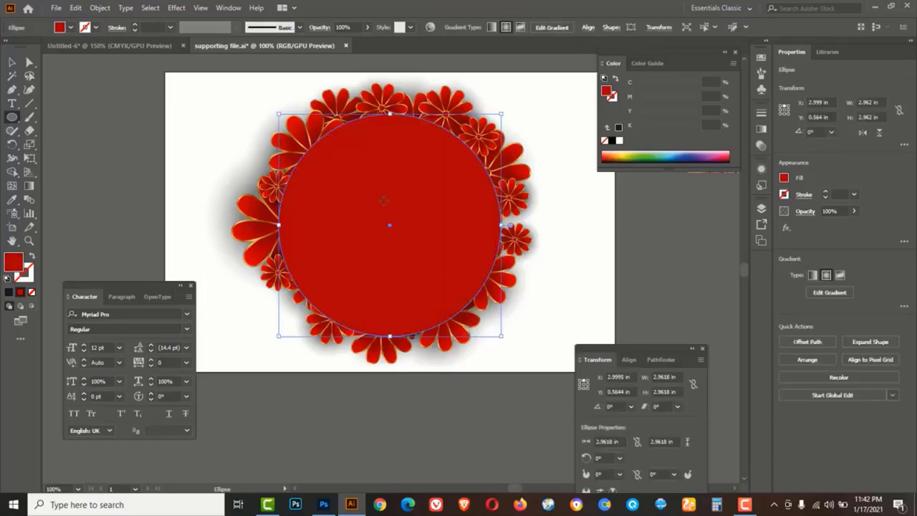
right_click(383, 201)
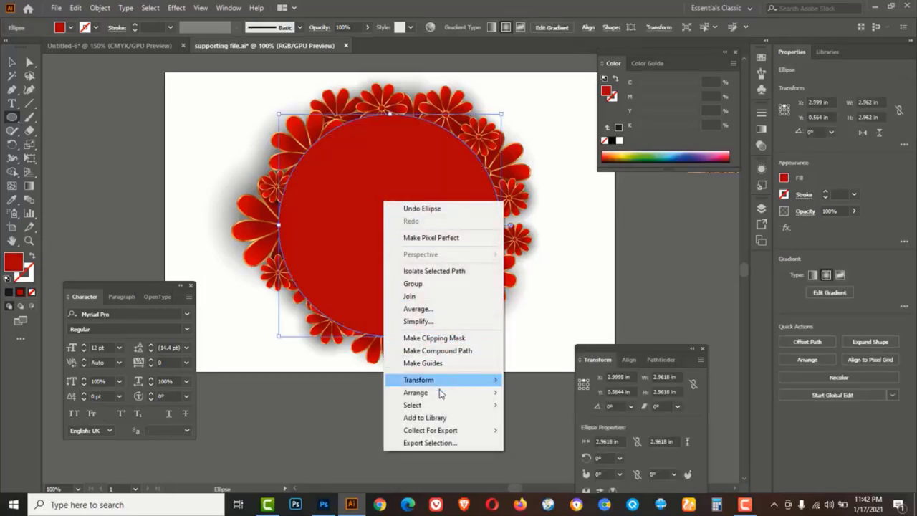
mouse_move(439, 394)
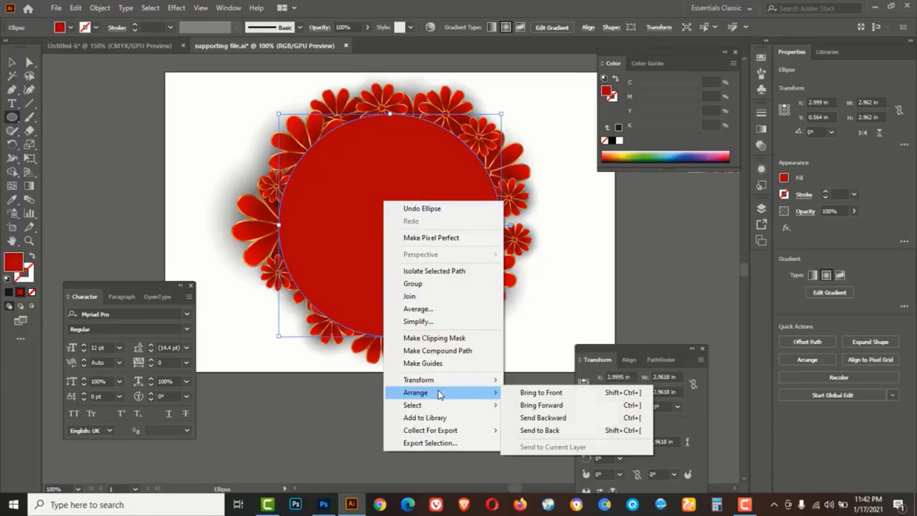
left_click(552, 430)
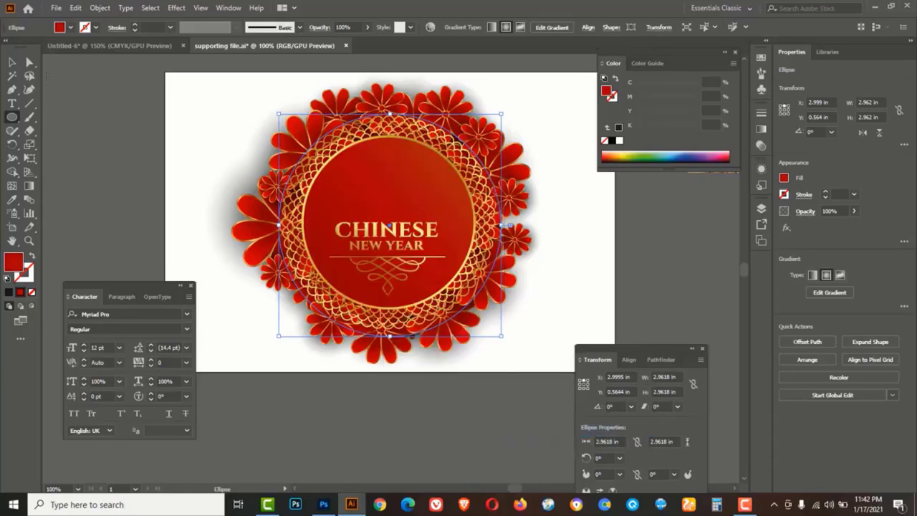
Delete the CHINESE NEW YEAR lettering, then marquee-select the whole floral artwork
left_click(14, 62)
left_click(187, 131)
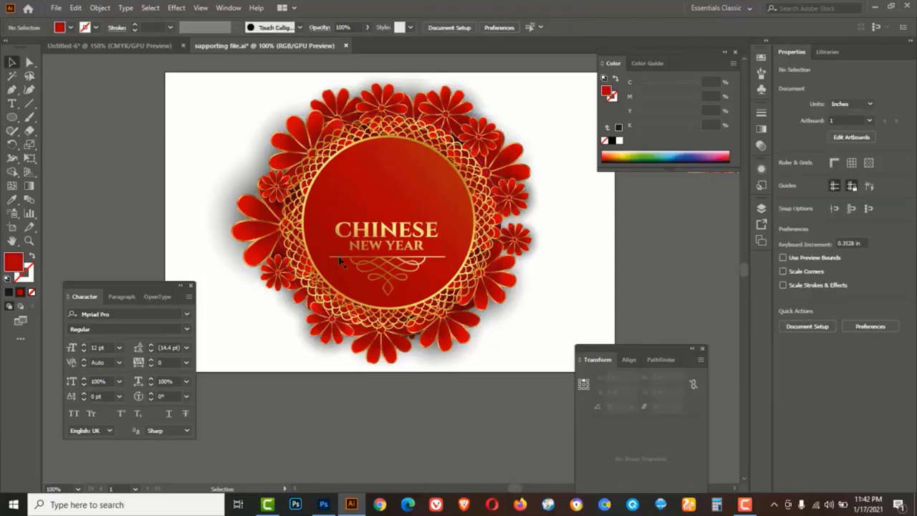
left_click(376, 229)
key("Delete")
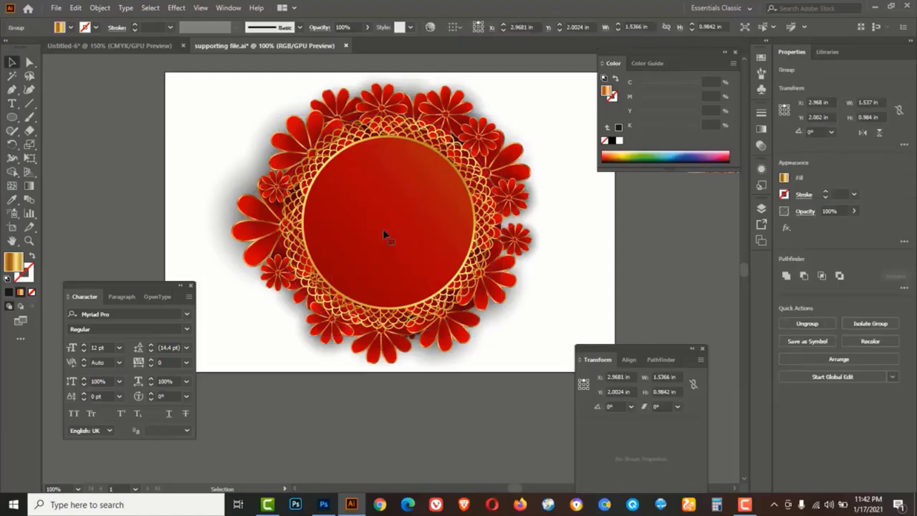
left_click_drag(164, 88, 551, 370)
Copy the floral artwork and paste it into the memo document
key("ctrl+c")
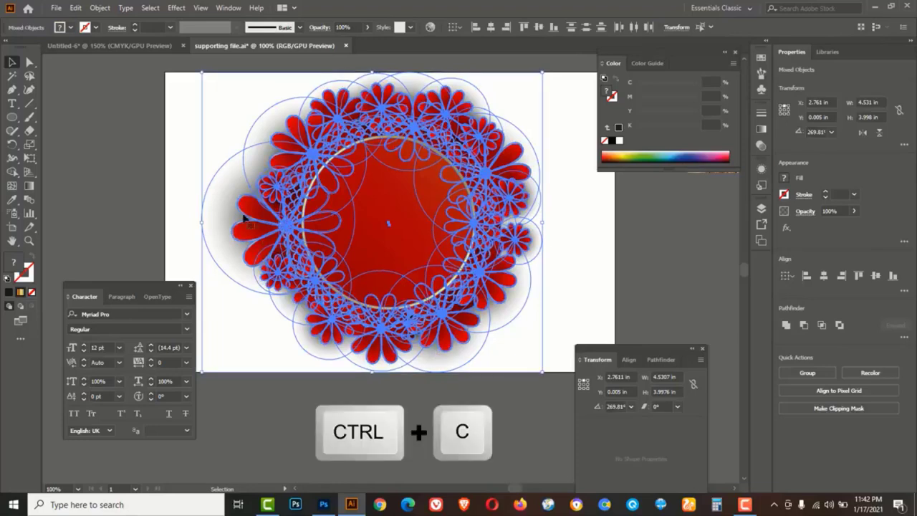
left_click(118, 45)
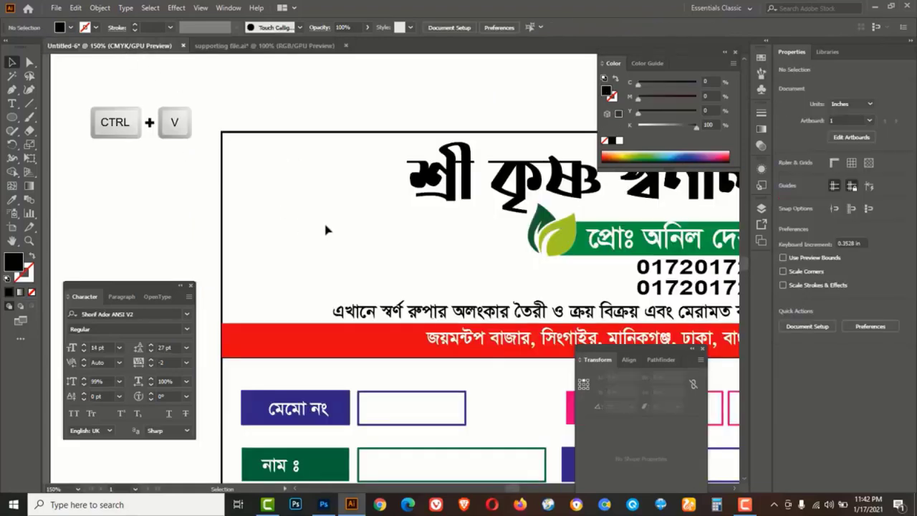
key("ctrl+v")
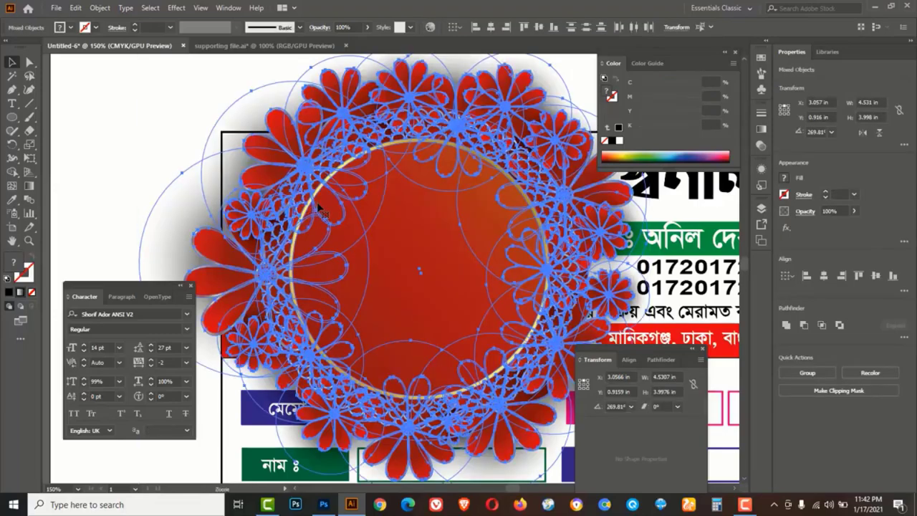
key("ctrl+1")
Scale the floral ring down and place it at the header's top-left corner
left_click_drag(273, 168, 319, 204)
left_click_drag(475, 332, 446, 285)
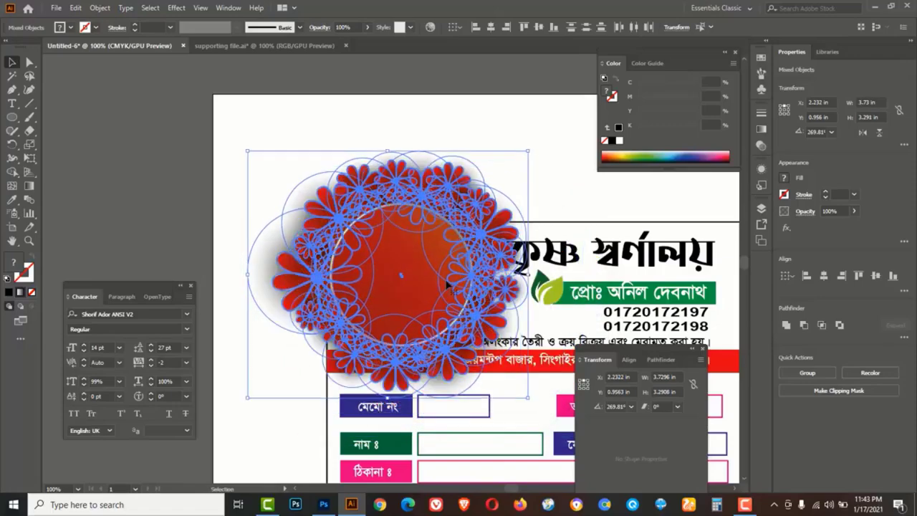
left_click_drag(527, 151, 517, 175)
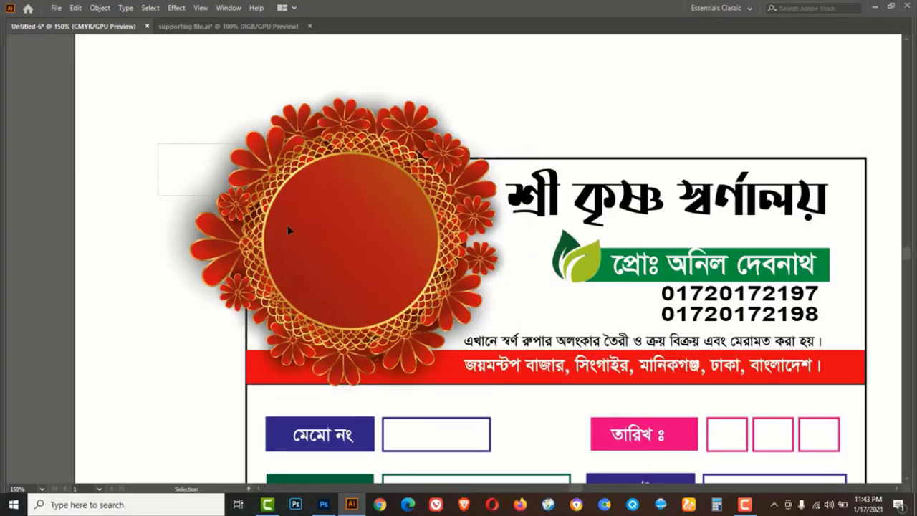
left_click(353, 267)
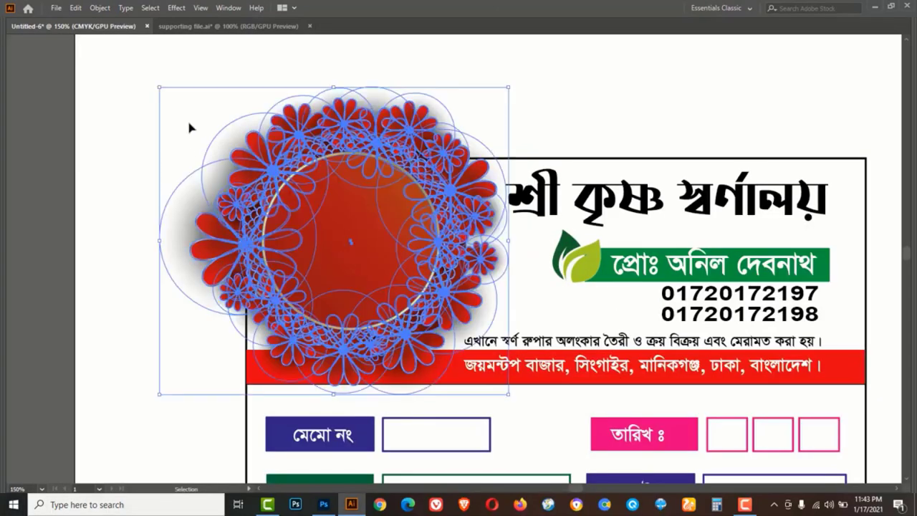
left_click_drag(160, 90, 172, 98)
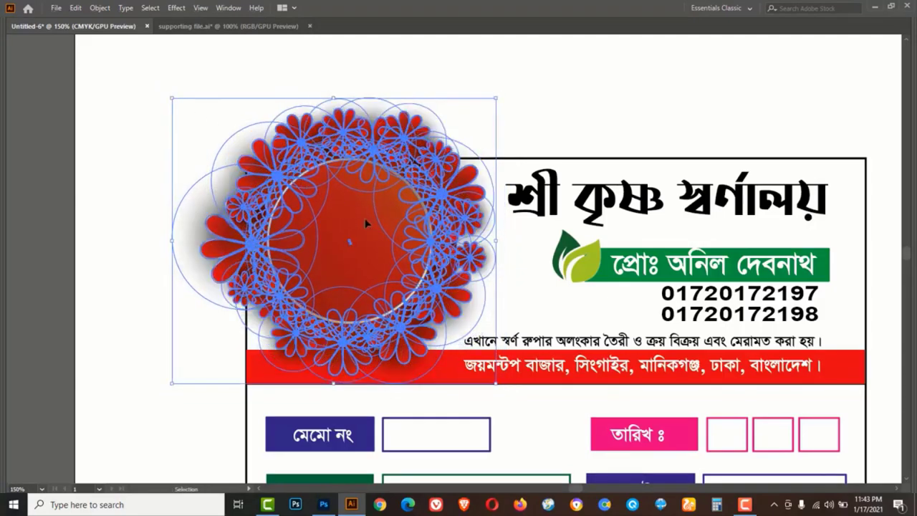
left_click_drag(365, 220, 362, 214)
left_click(133, 151)
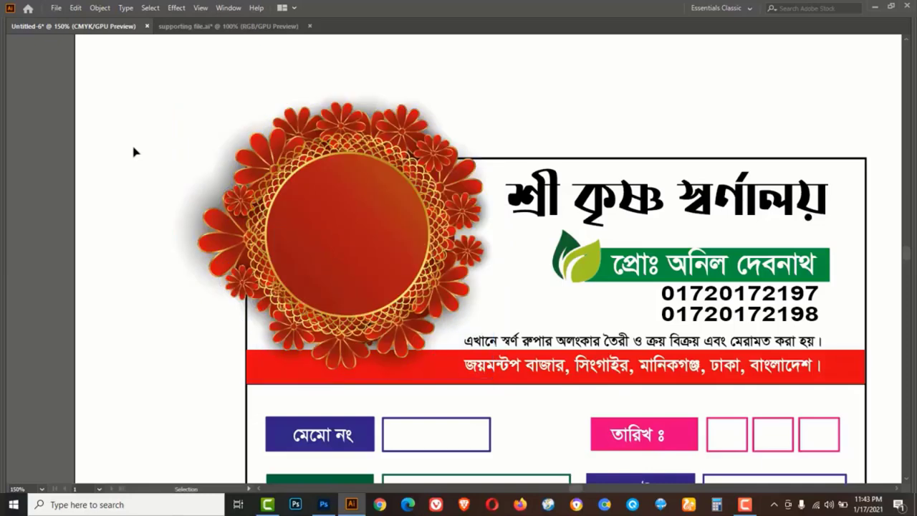
Copy the right-hand model photo from the supporting file and paste it onto the memo
left_click(207, 29)
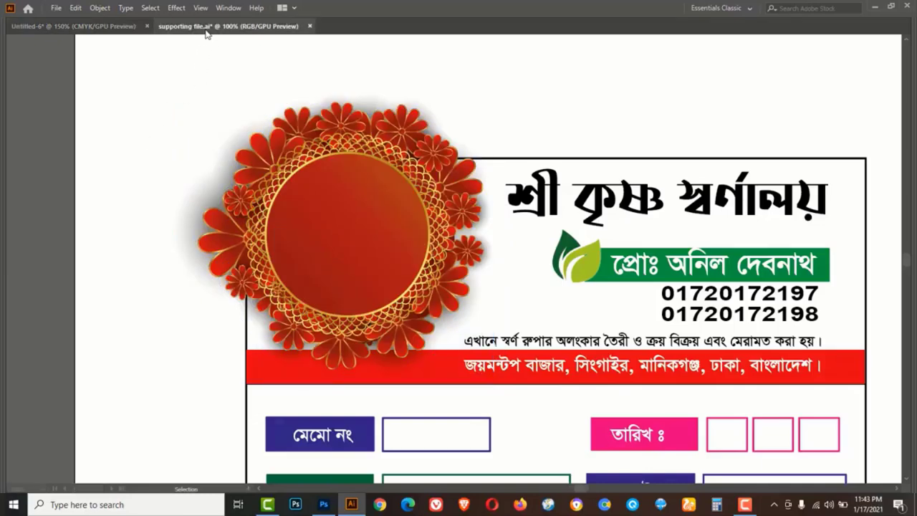
left_click(706, 245)
key("z")
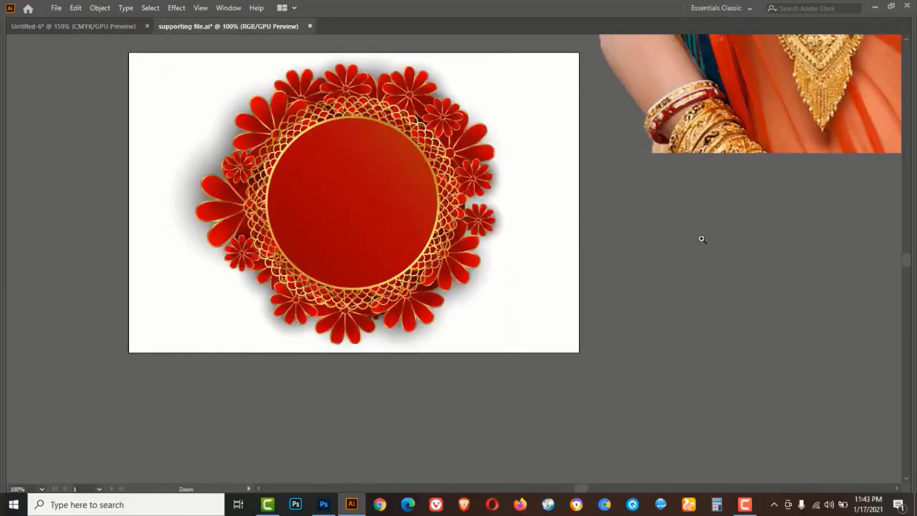
left_click(702, 239, "alt")
left_click_drag(516, 178, 517, 353)
key("a")
left_click(638, 172)
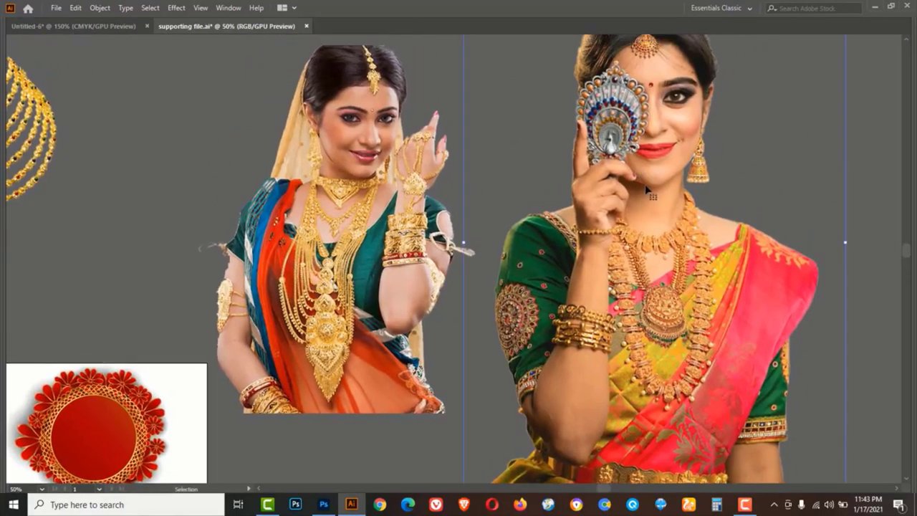
key("ctrl+c")
key("v")
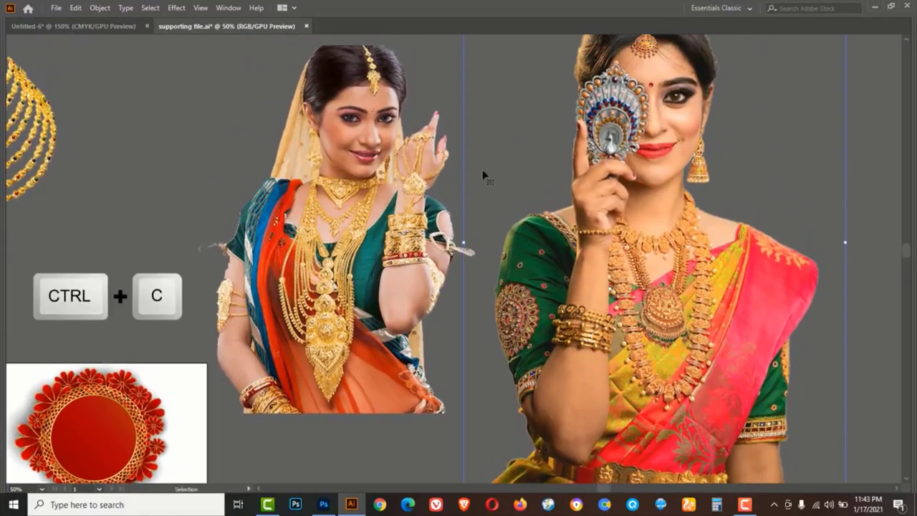
left_click(92, 25)
key("ctrl+v")
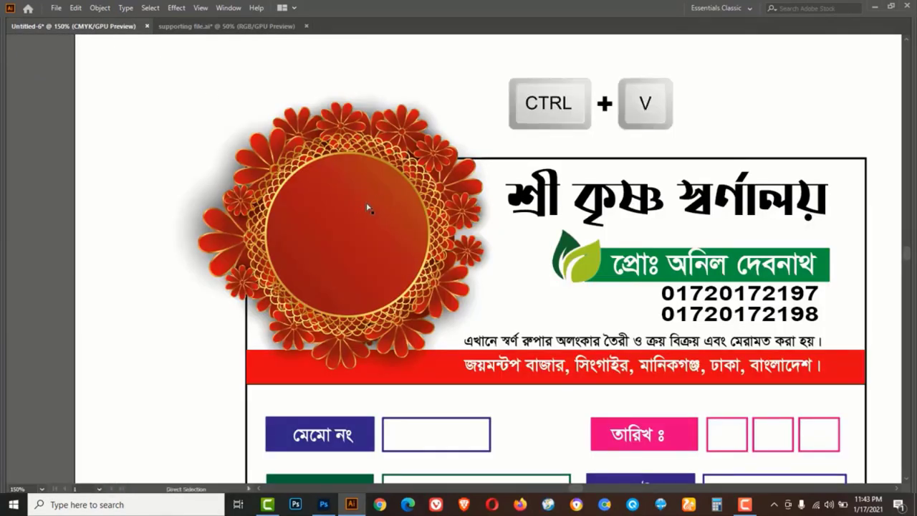
Shrink the model photo and centre it inside the ornament circle
scroll(368, 208, "down", 3)
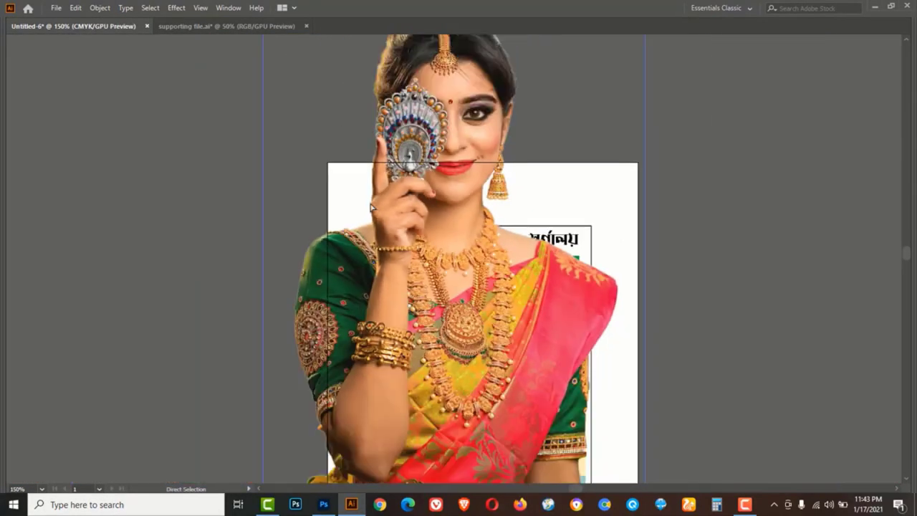
scroll(371, 207, "down", 2)
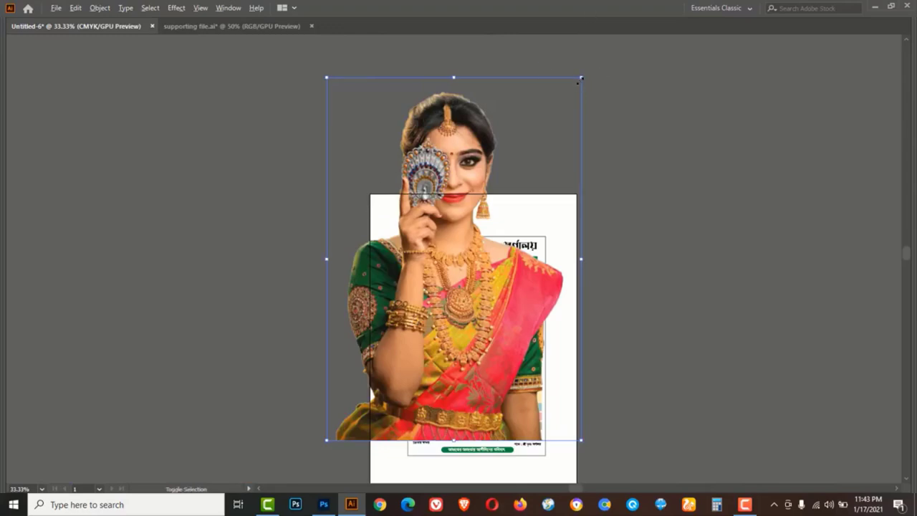
left_click_drag(581, 77, 484, 215)
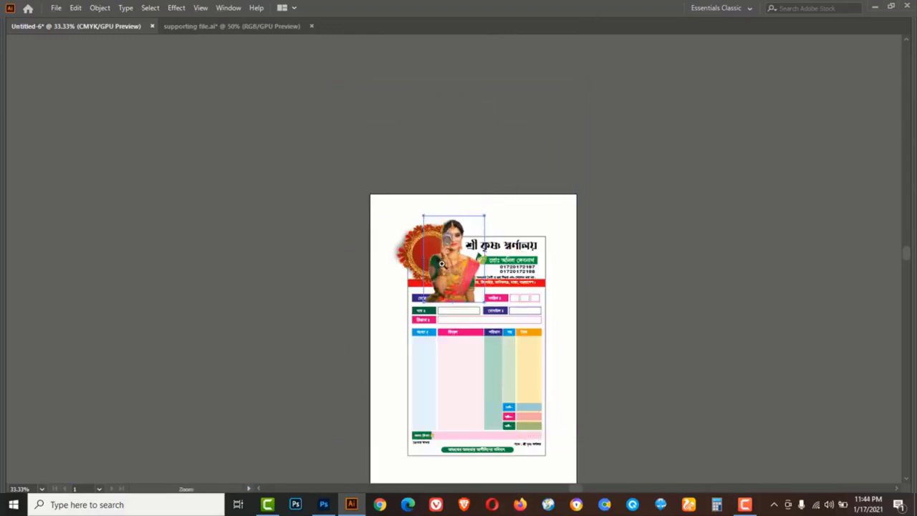
scroll(442, 264, "up", 6)
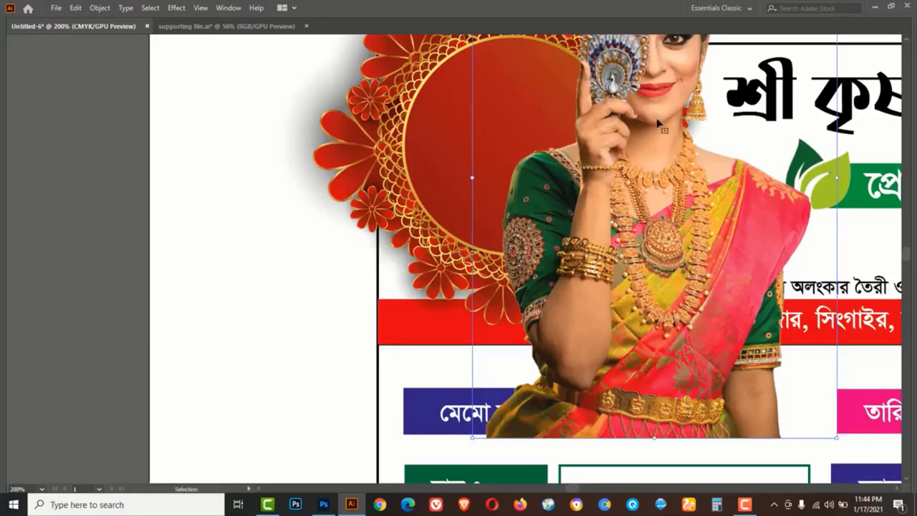
left_click_drag(657, 123, 535, 202)
left_click_drag(535, 202, 486, 324)
left_click_drag(663, 118, 618, 186)
left_click_drag(482, 303, 484, 230)
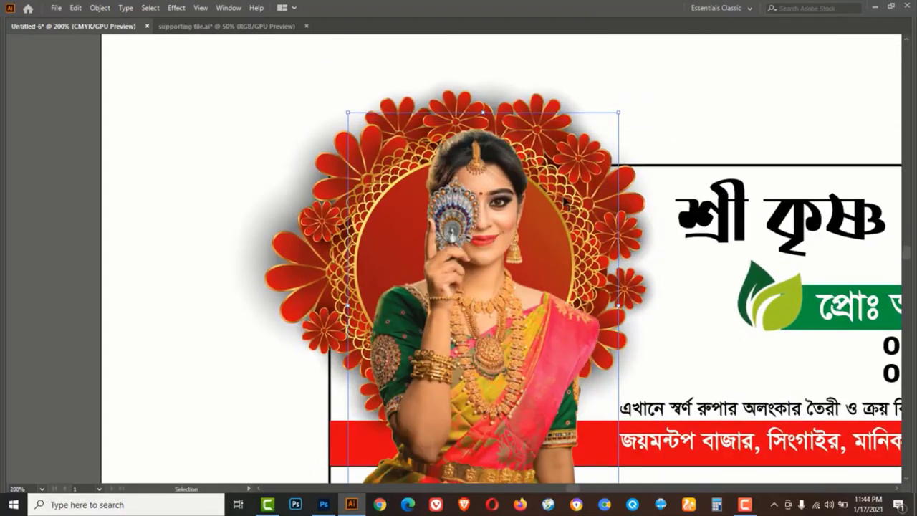
left_click_drag(618, 112, 603, 135)
left_click_drag(484, 254, 483, 248)
left_click_drag(602, 127, 587, 145)
left_click_drag(481, 250, 476, 240)
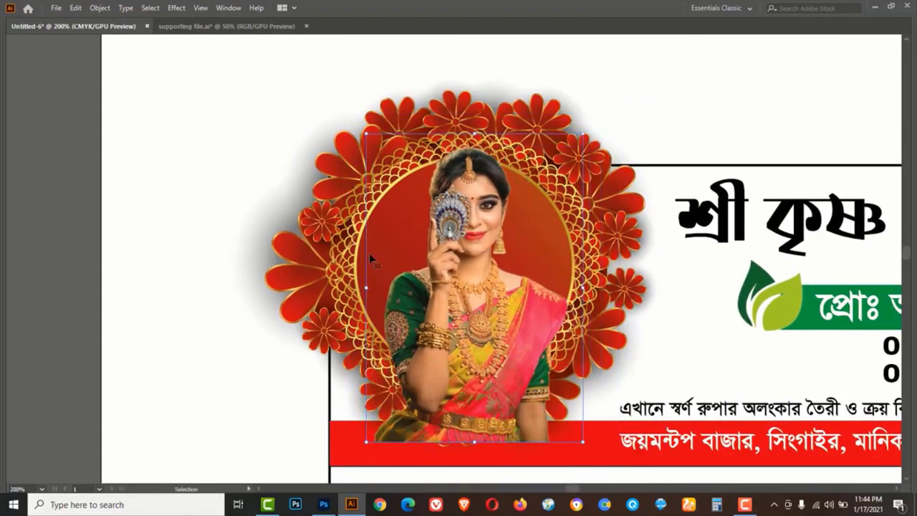
Scale the ornament frame and photo down together and shift them slightly down-left
left_click_drag(133, 58, 531, 330)
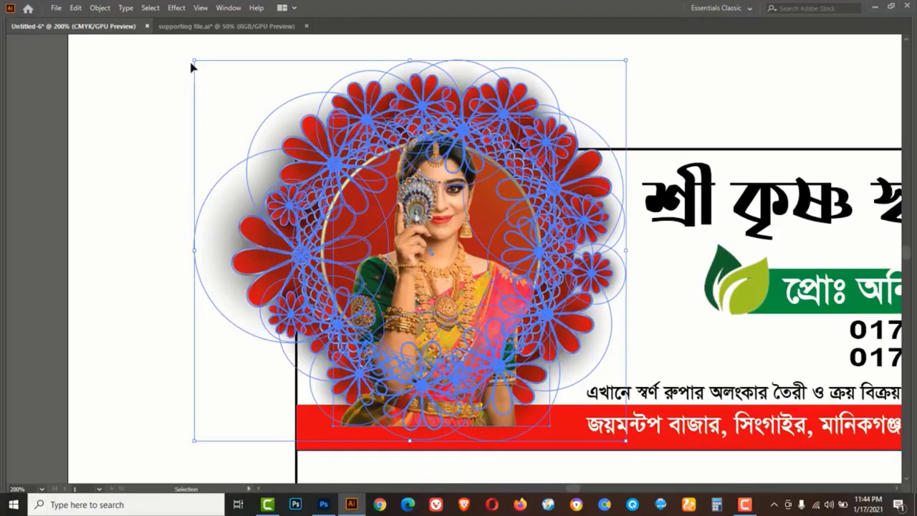
left_click_drag(194, 62, 230, 91)
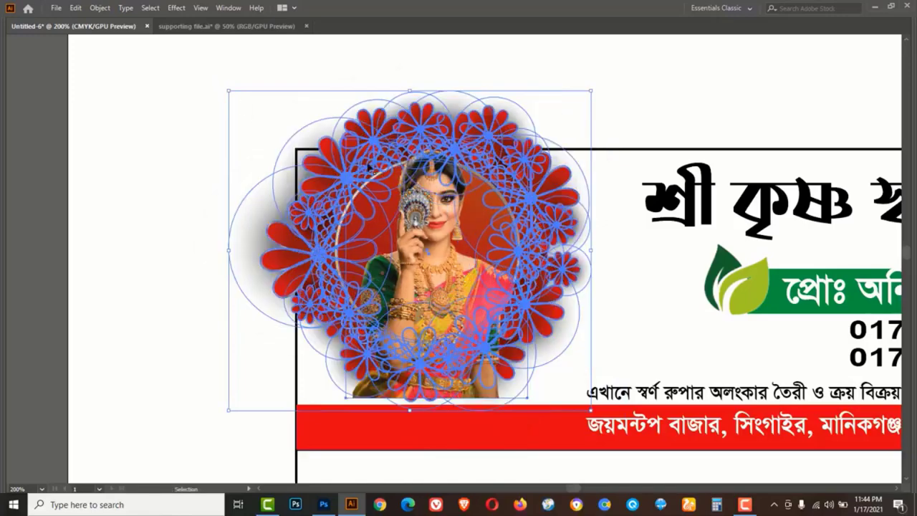
left_click_drag(445, 151, 442, 176)
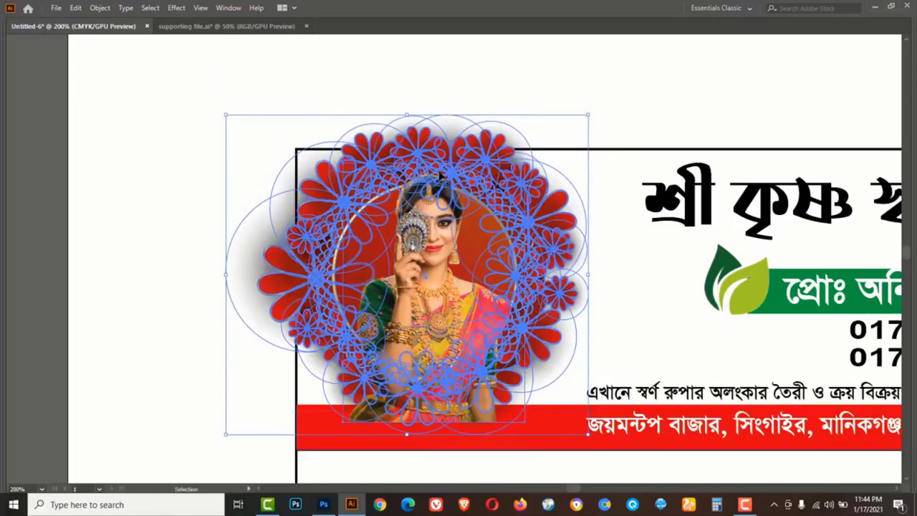
left_click(182, 126)
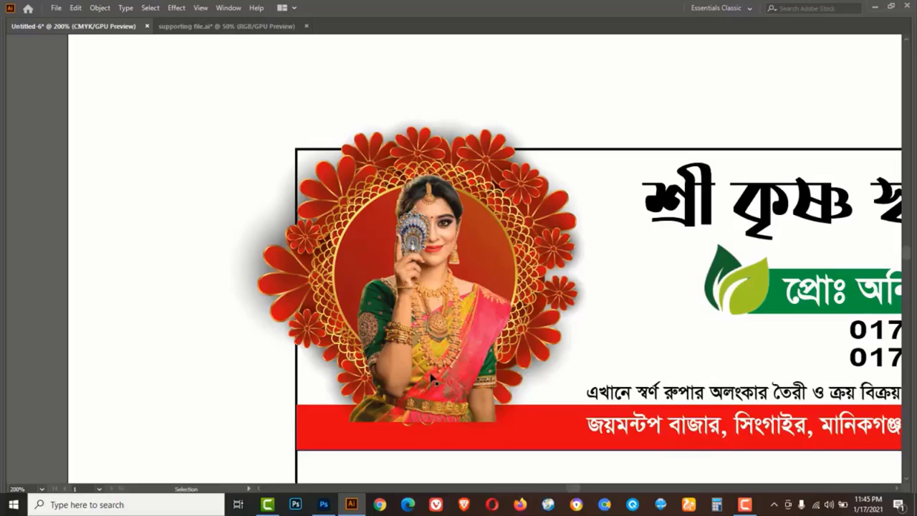
Draw a circle over the model's portrait with the Ellipse tool
key("Tab")
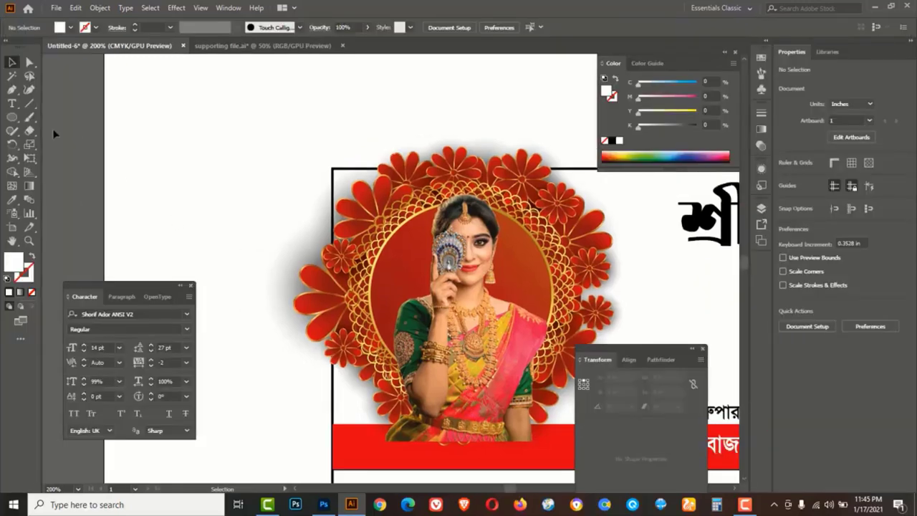
left_click(13, 118)
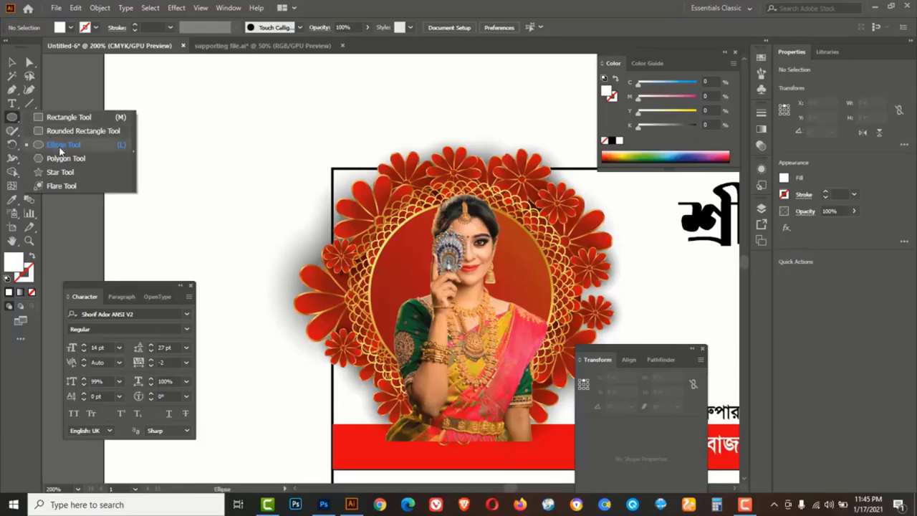
left_click(63, 144)
left_click_drag(519, 265, 416, 221)
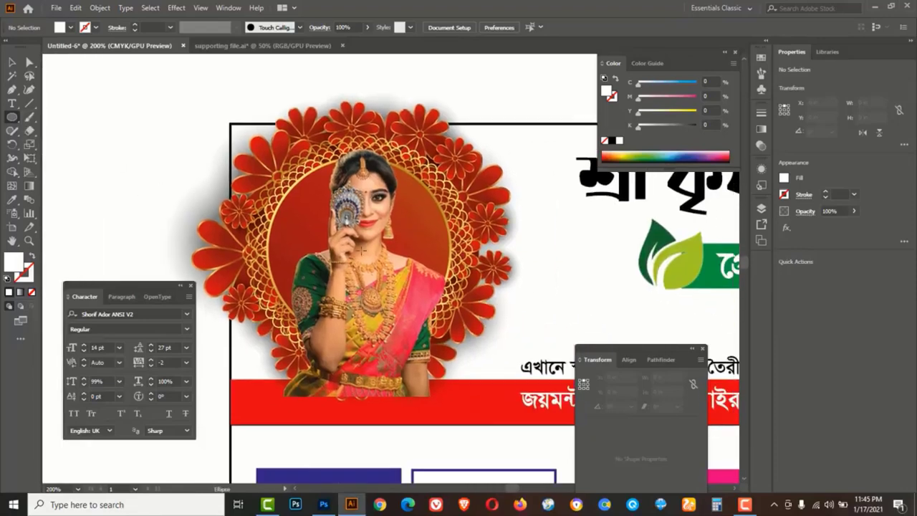
left_click_drag(365, 252, 269, 345)
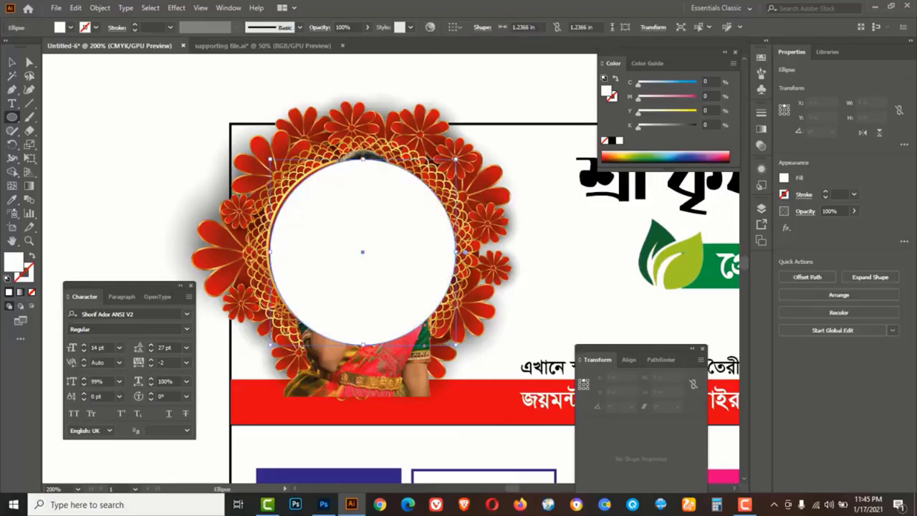
Remove the circle's fill and adjust its size and position to cover her head
left_click(12, 62)
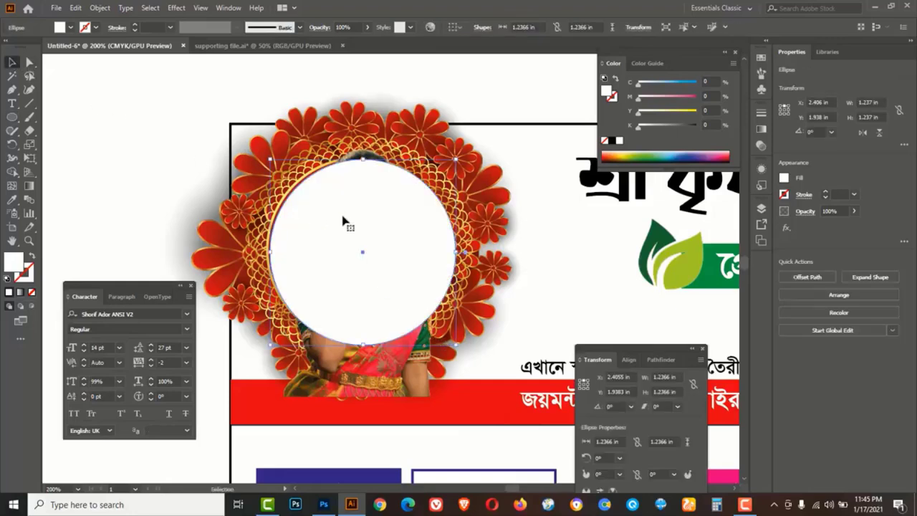
left_click_drag(343, 217, 342, 213)
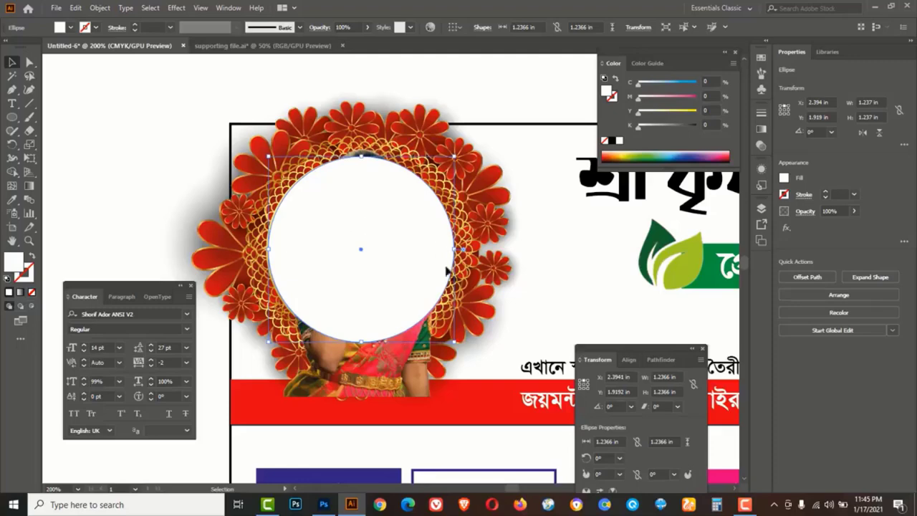
left_click(605, 142)
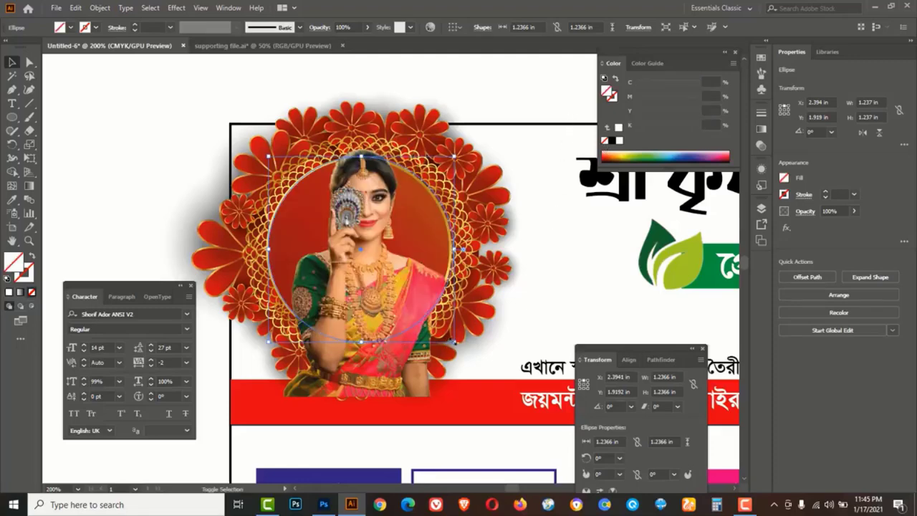
left_click_drag(456, 344, 450, 338)
key("ctrl+=")
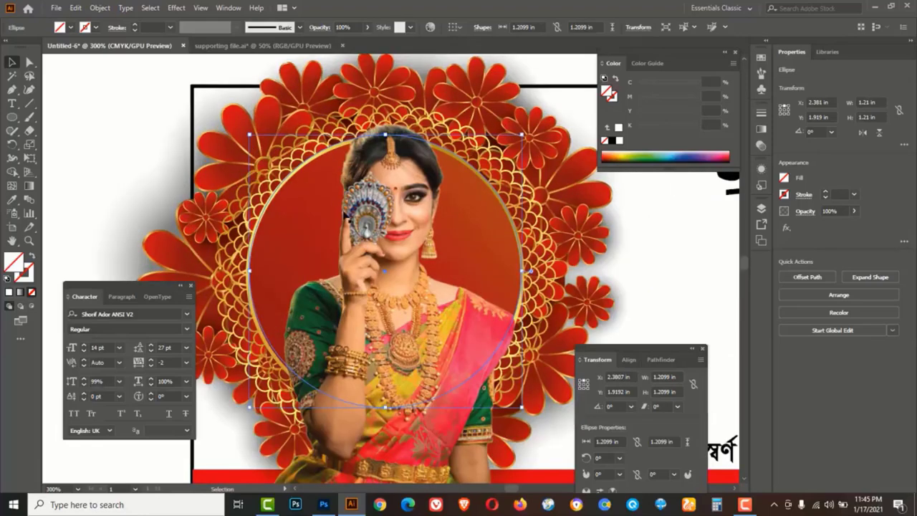
left_click_drag(250, 134, 252, 139)
left_click_drag(386, 138, 388, 120)
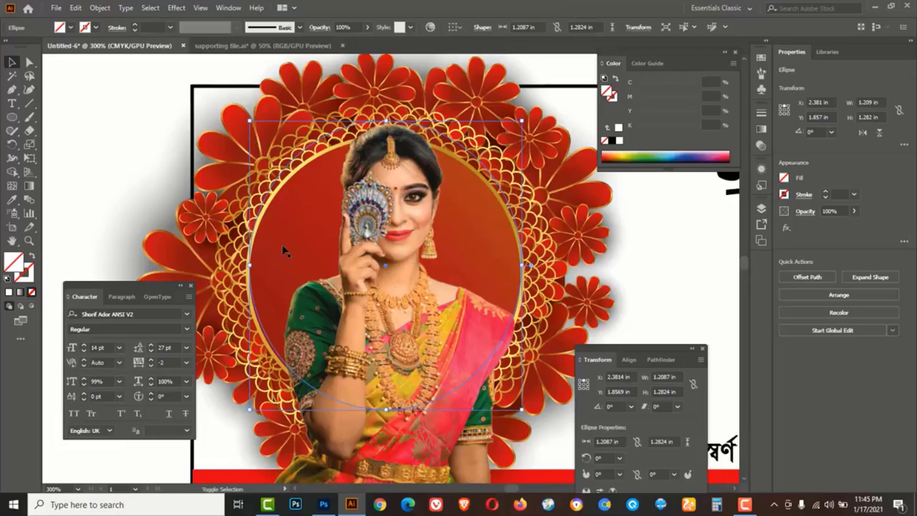
Select the circle with the photo and apply Make Clipping Mask
left_click(409, 209, "shift")
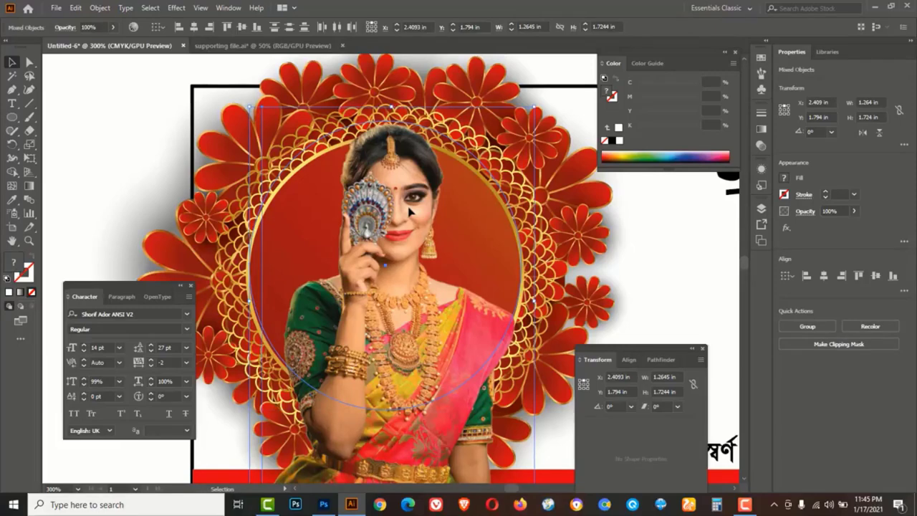
right_click(409, 210)
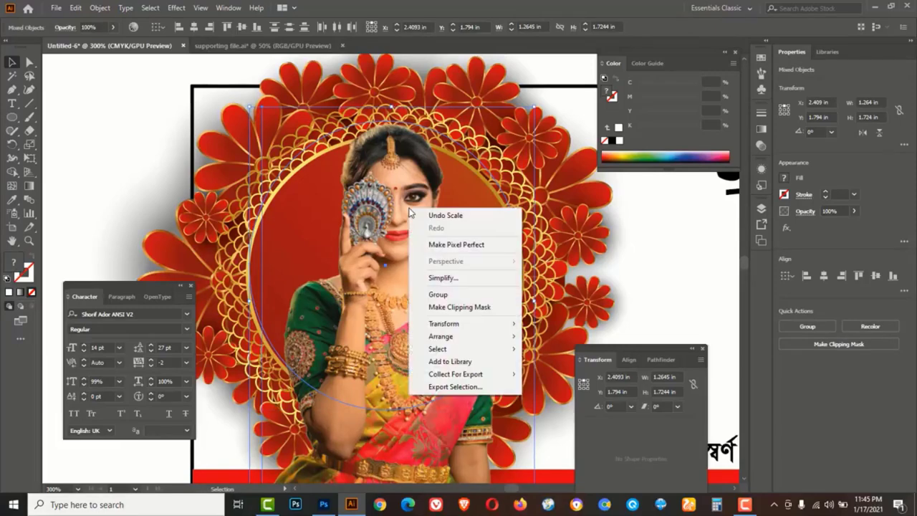
left_click(443, 308)
left_click(123, 188)
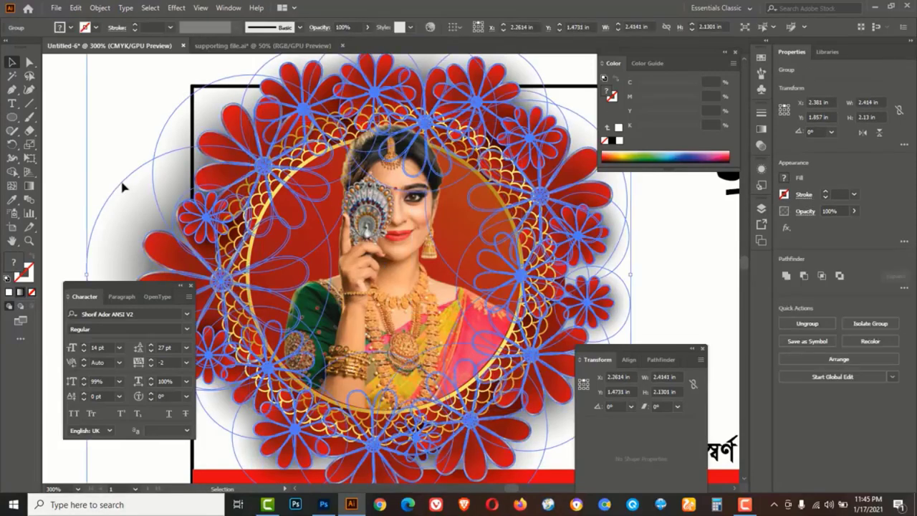
left_click(74, 137)
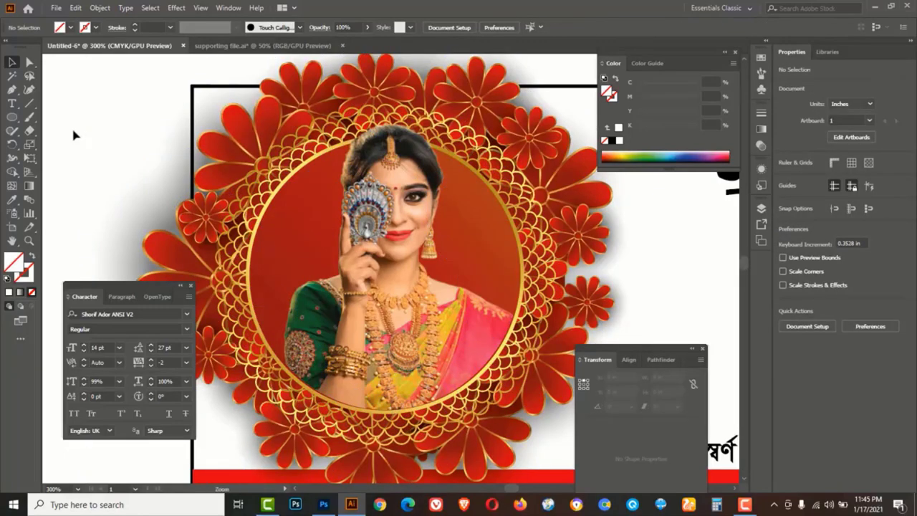
key("ctrl+minus")
key("ctrl+minus")
Give the address bar a gradient fill running from yellow to dark green
left_click(294, 348)
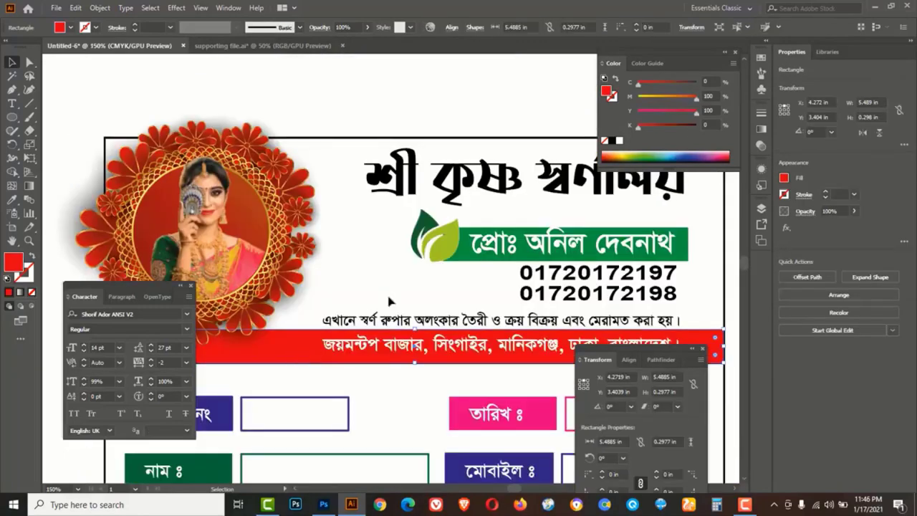
left_click(30, 186)
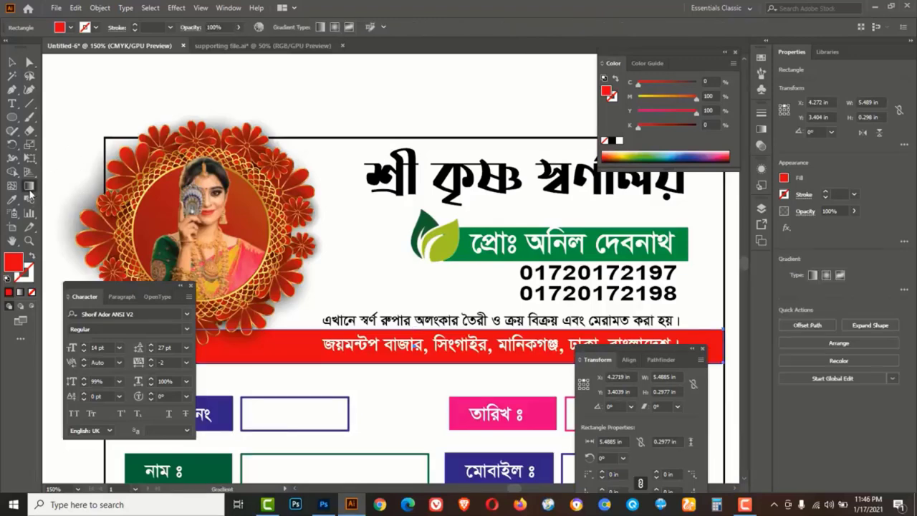
double_click(29, 187)
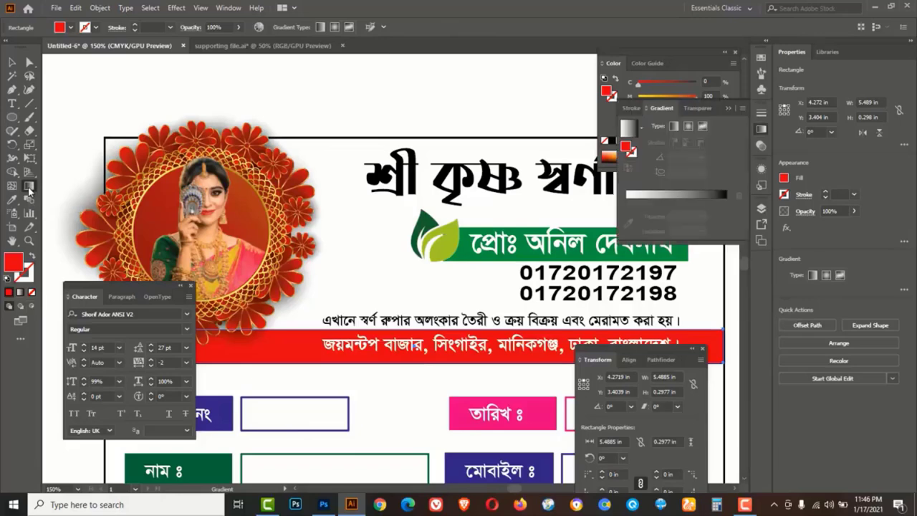
left_click(663, 194)
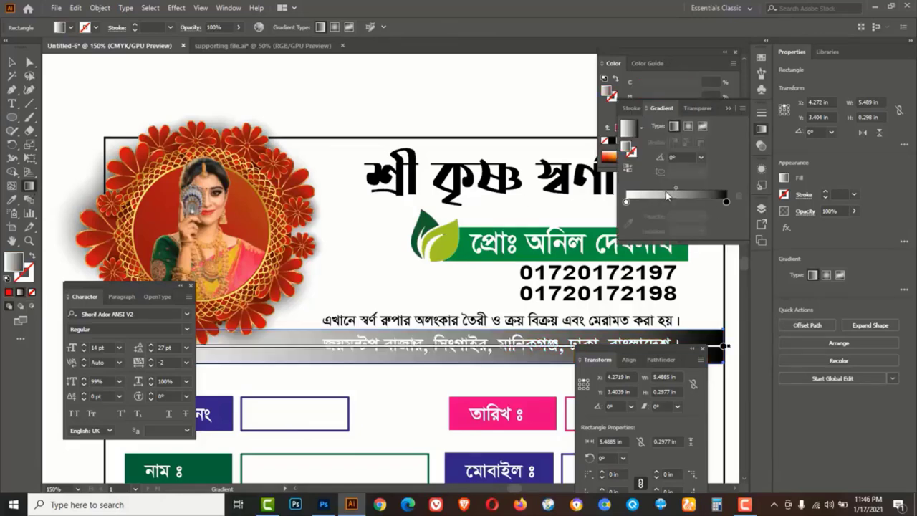
double_click(727, 202)
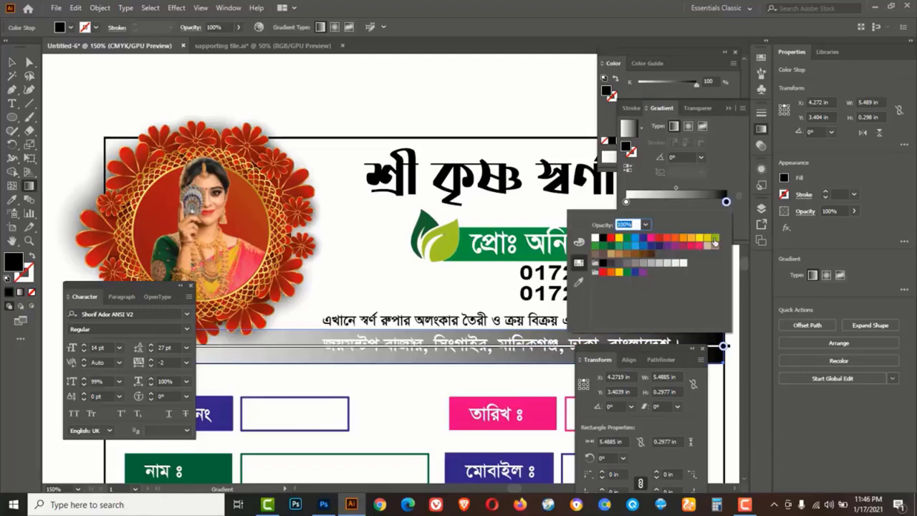
left_click(610, 247)
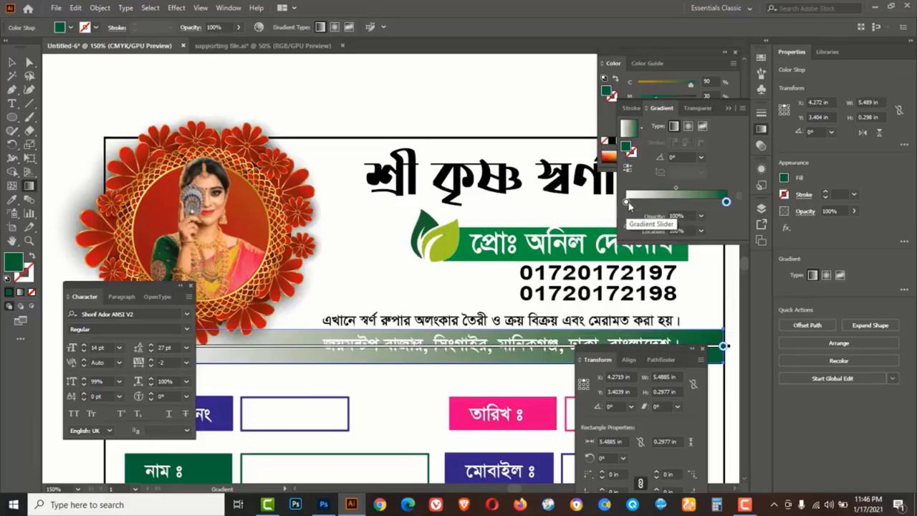
double_click(626, 203)
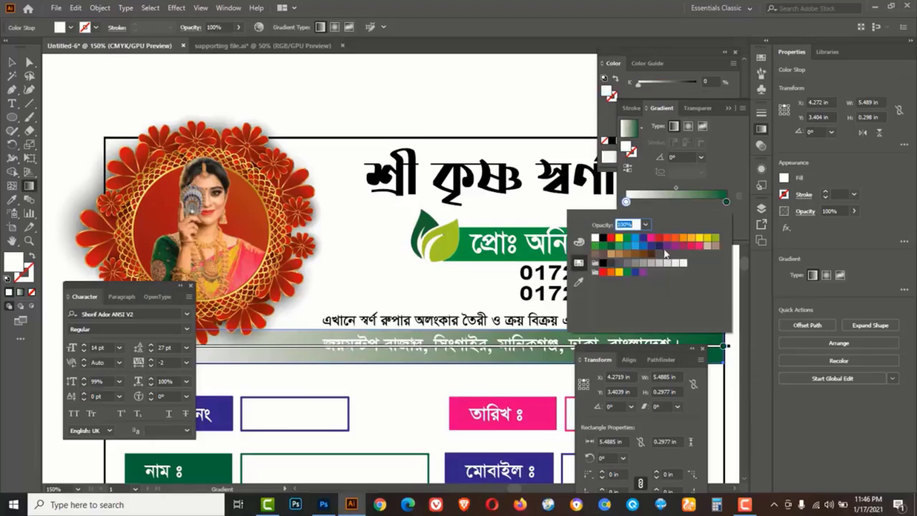
left_click(698, 240)
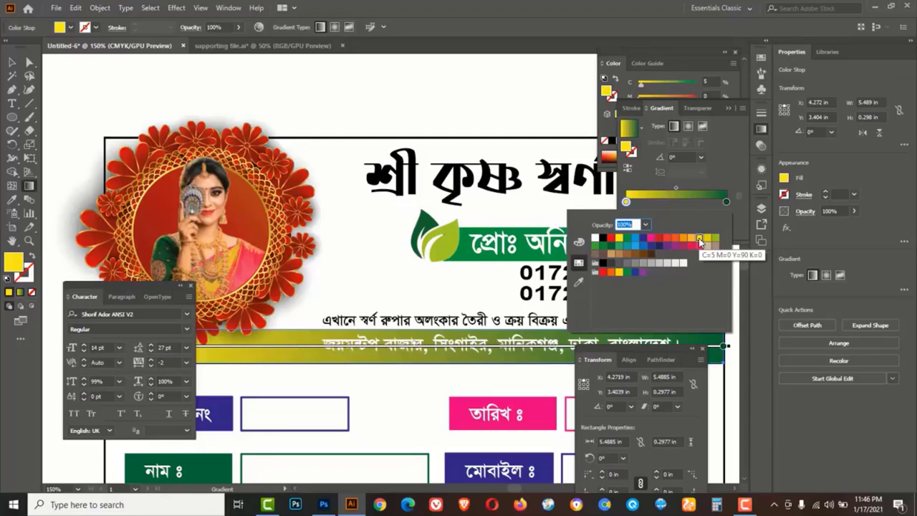
left_click(16, 64)
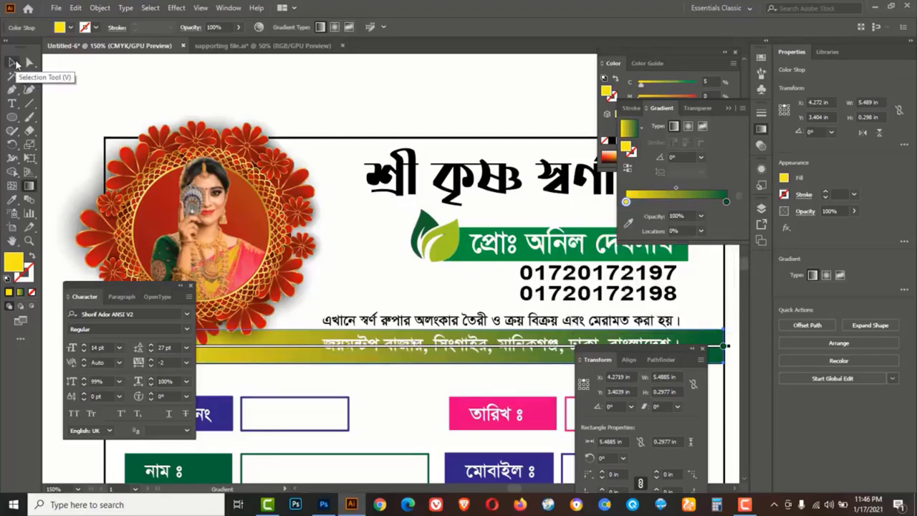
Deselect, pick the plain Rectangle tool and hide the panels
left_click(333, 102)
left_click(13, 118)
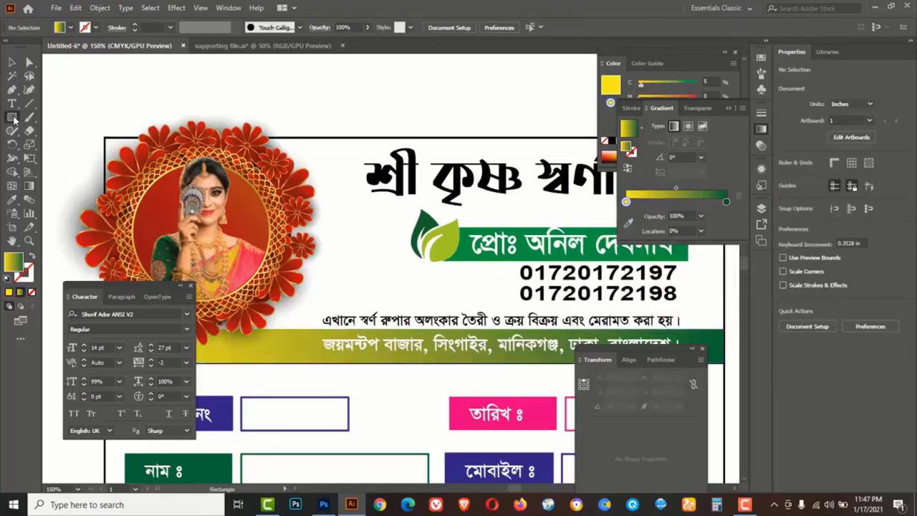
left_click_drag(13, 119, 53, 120)
left_click_drag(413, 183, 413, 183)
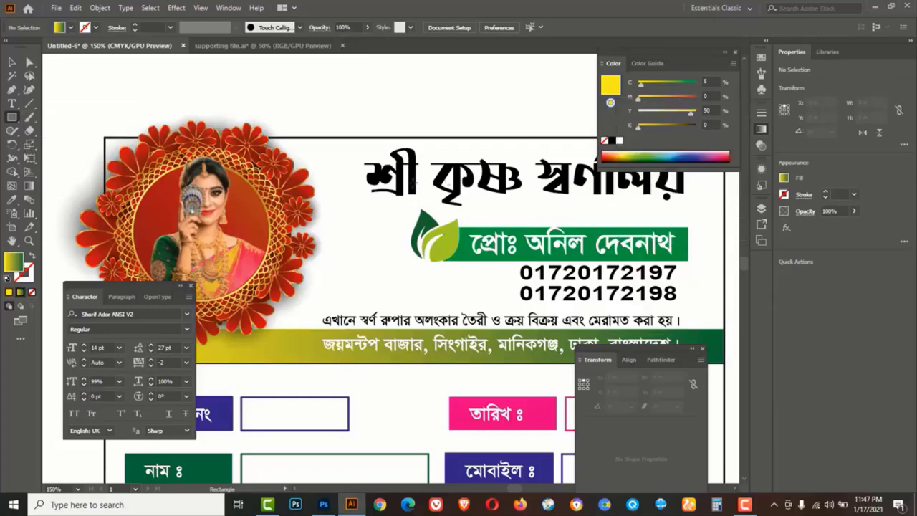
key("Tab")
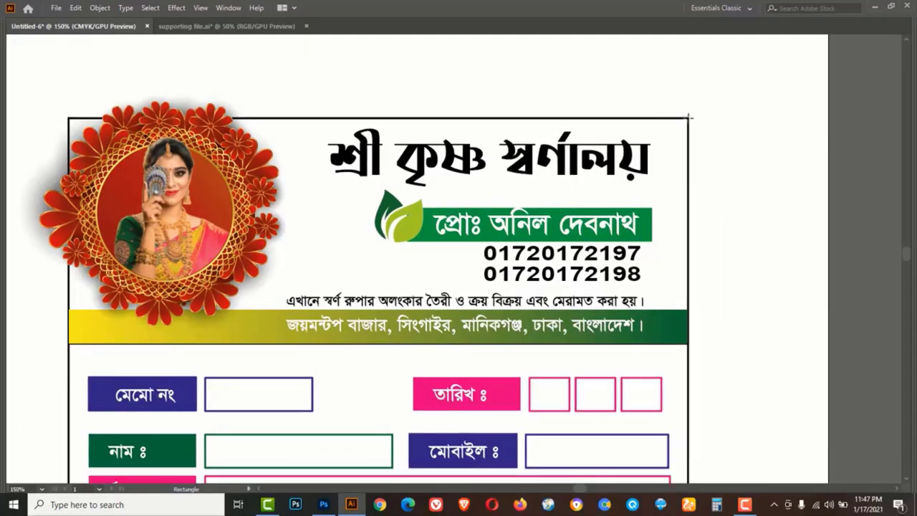
Draw a rectangle covering the header and give it a solid dark red fill
left_click_drag(689, 116, 68, 325)
key("Tab")
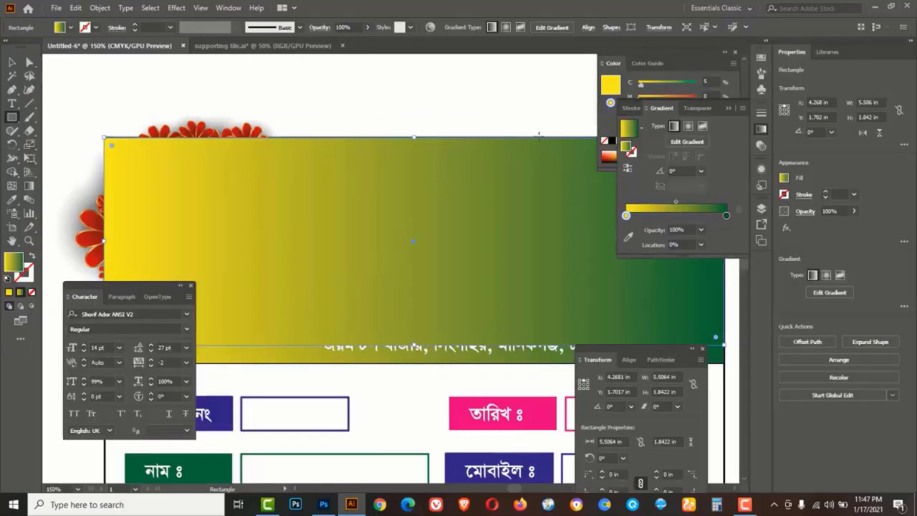
left_click(675, 63)
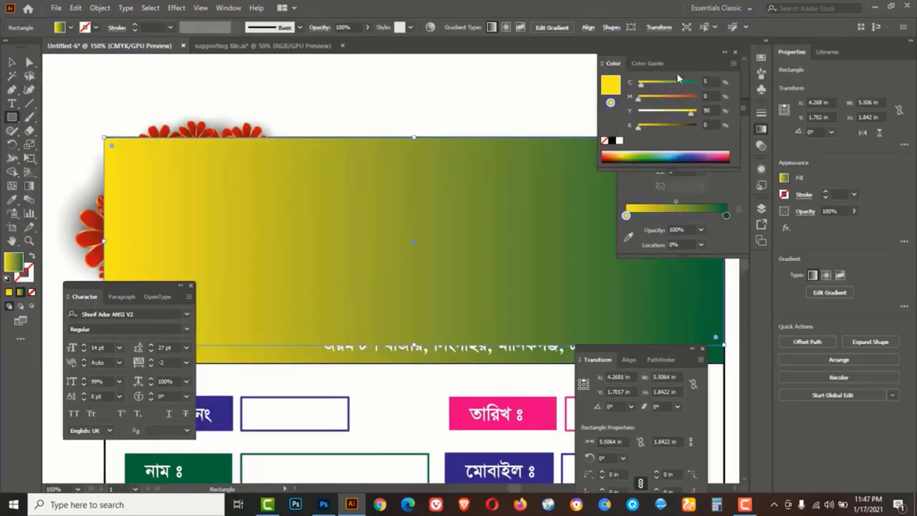
left_click(652, 97)
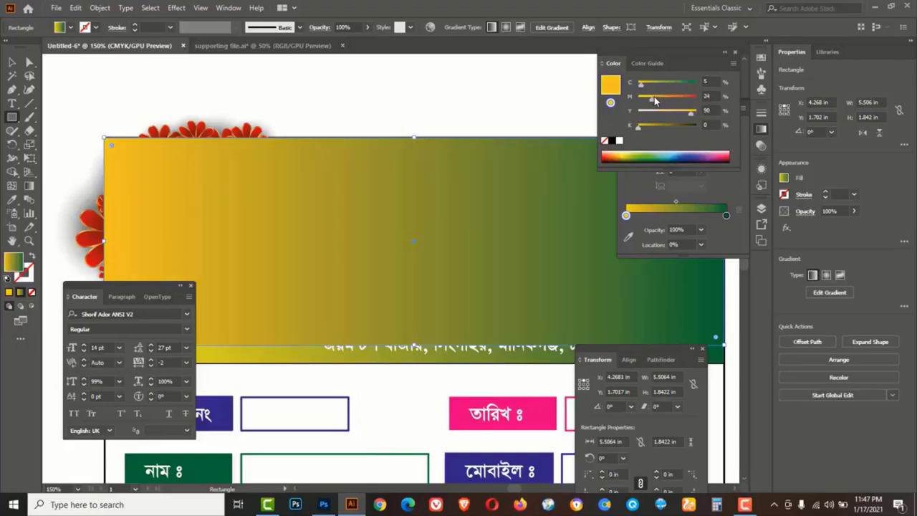
left_click(604, 141)
left_click(618, 129)
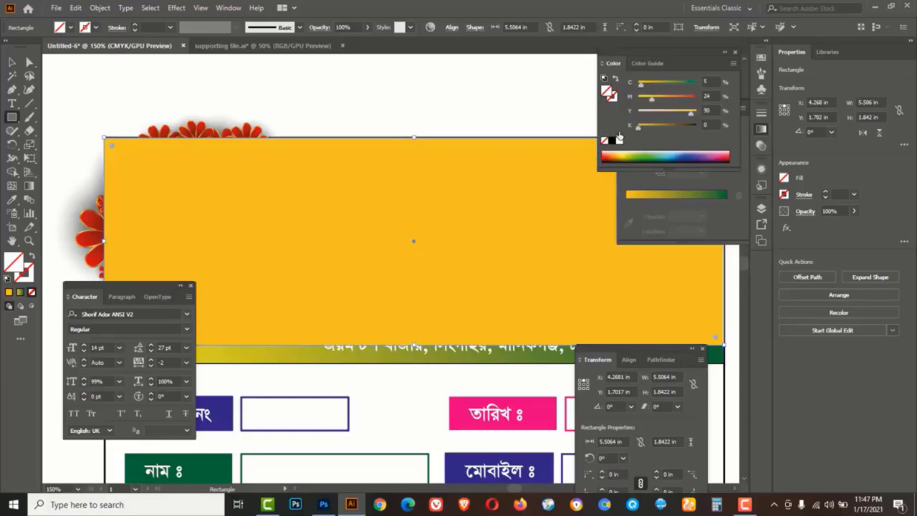
left_click_drag(652, 99, 695, 113)
left_click_drag(642, 124, 653, 130)
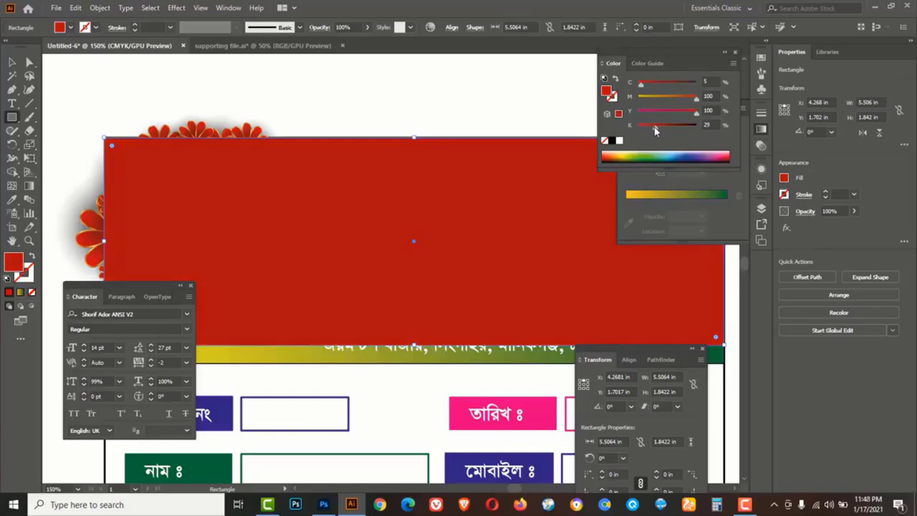
Send the red rectangle backward three times behind the photo and flower frame, then use Outline view
right_click(466, 220)
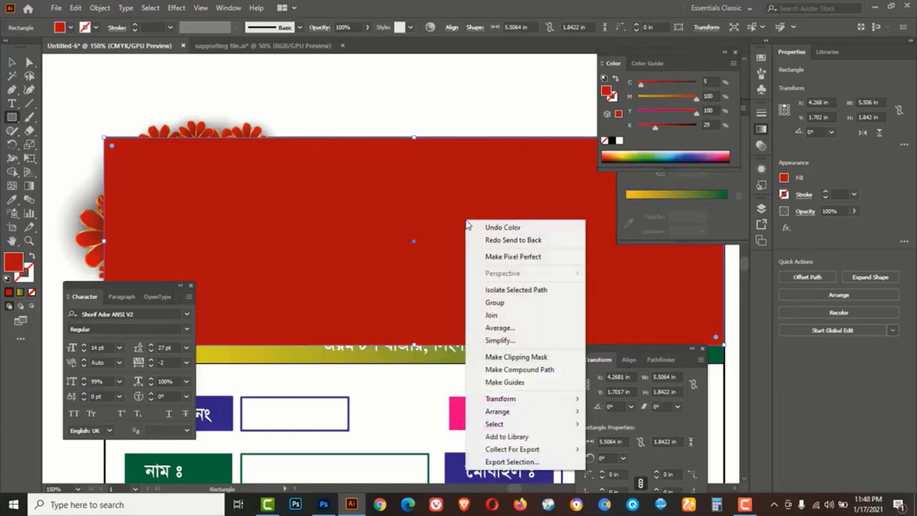
mouse_move(510, 416)
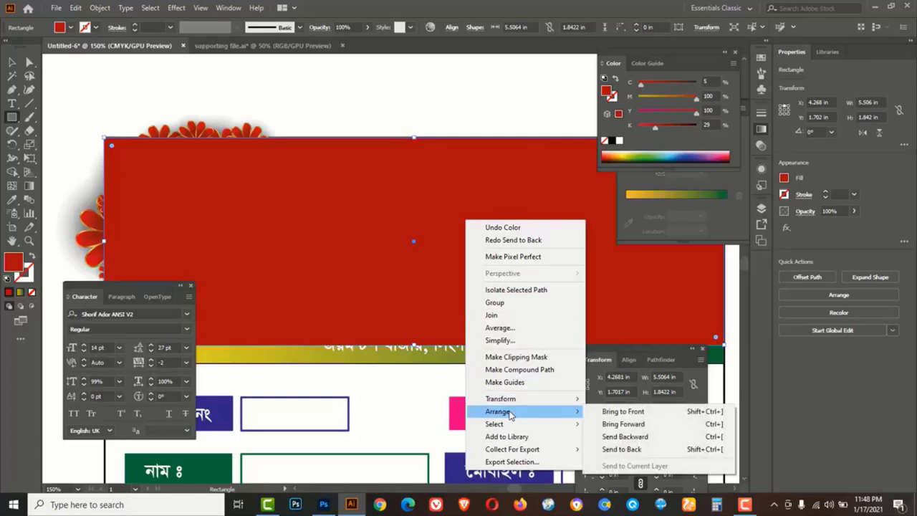
left_click(627, 439)
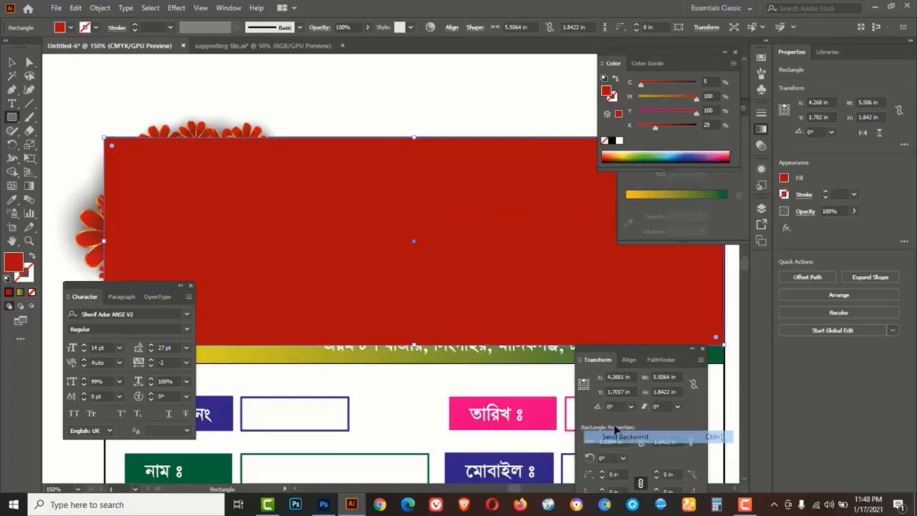
right_click(376, 230)
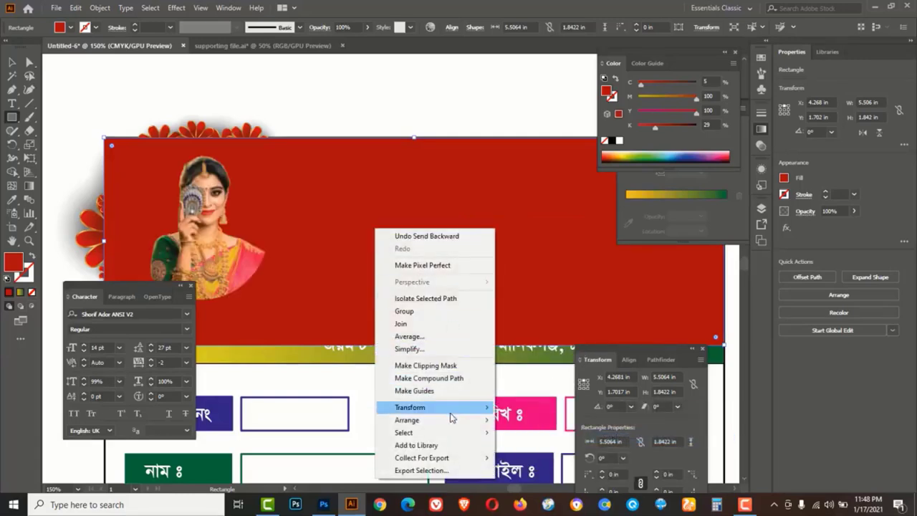
mouse_move(446, 423)
left_click(611, 445)
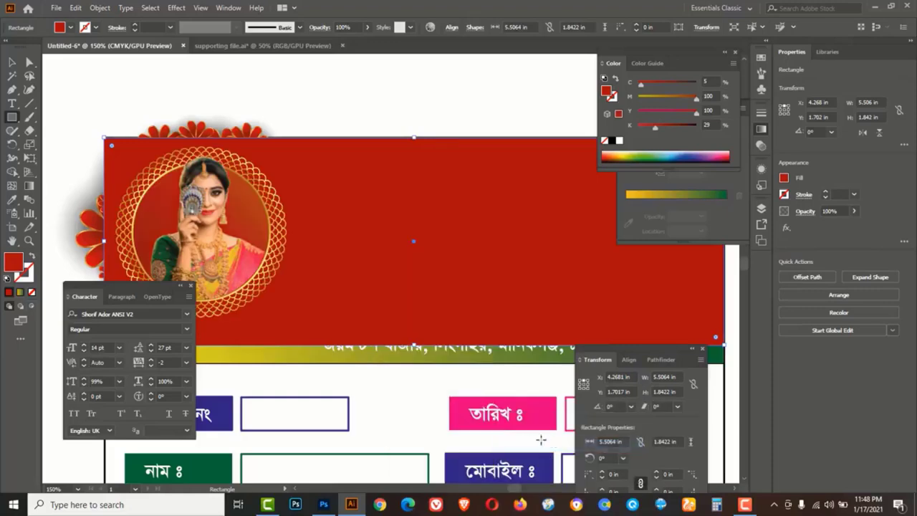
right_click(382, 203)
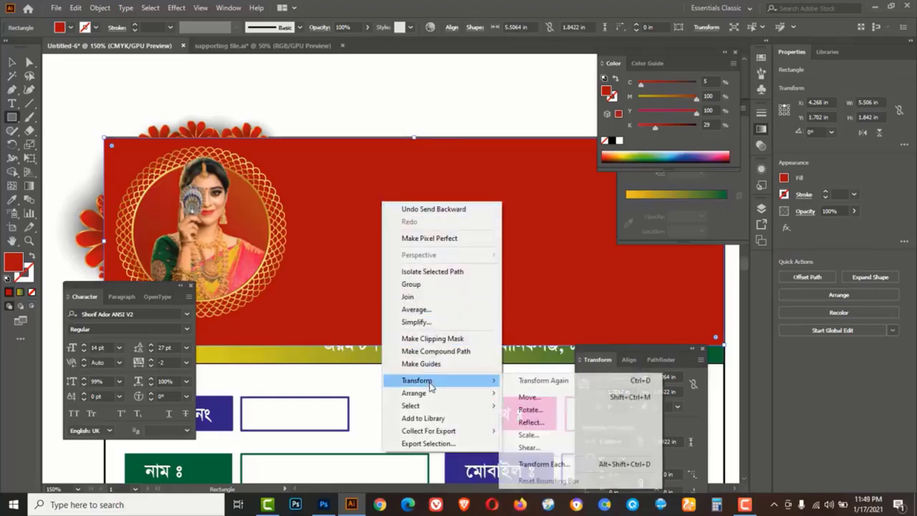
mouse_move(430, 394)
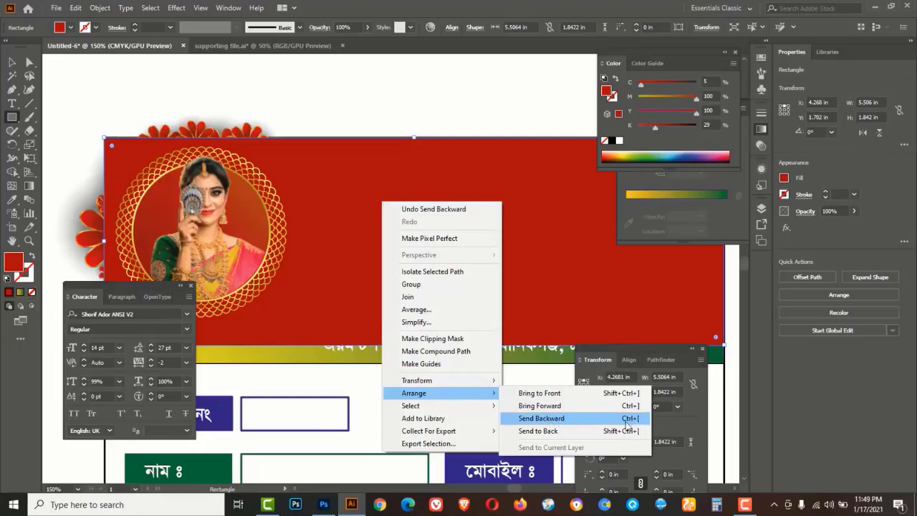
left_click(566, 419)
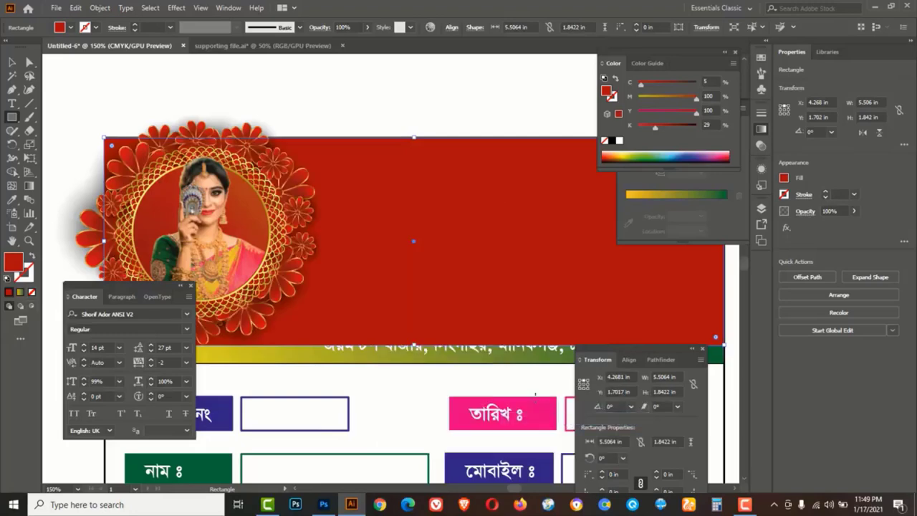
key("v")
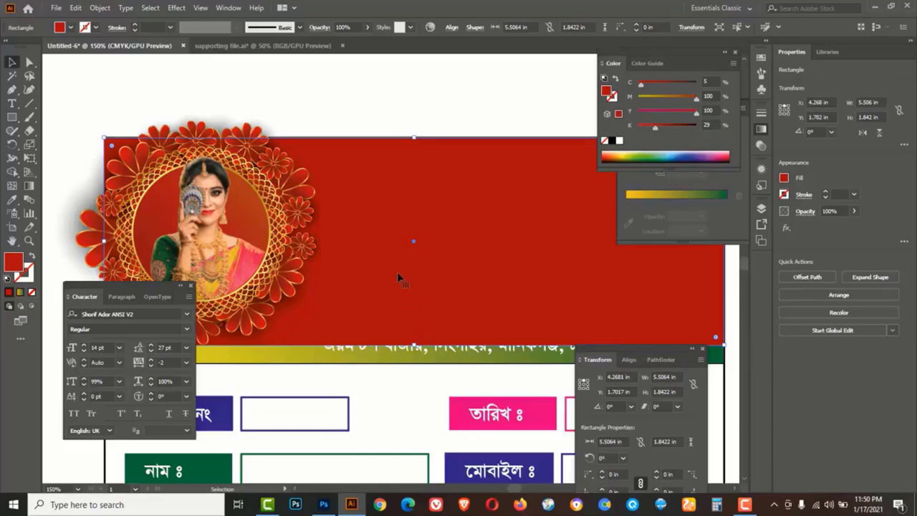
key("ctrl+y")
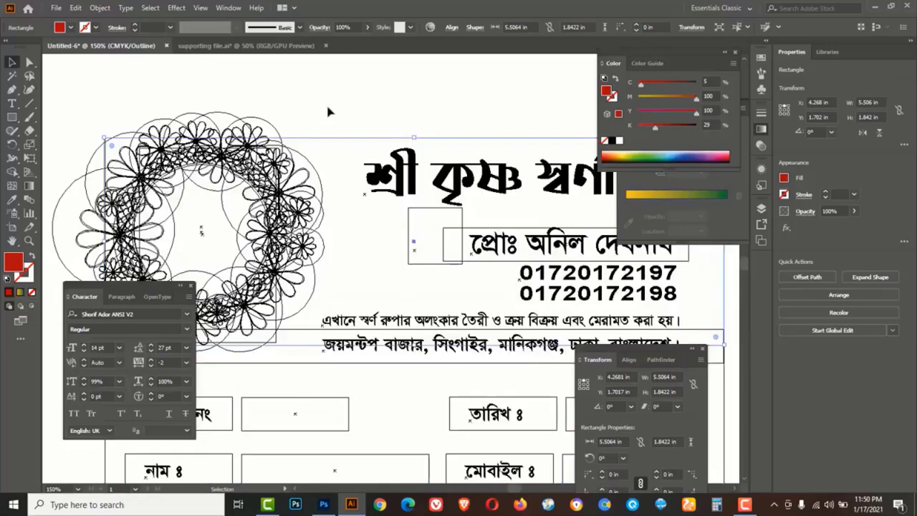
Bring the shop title, proprietor label, phones, tagline and address to the front over the red header
left_click(328, 111)
key("Tab")
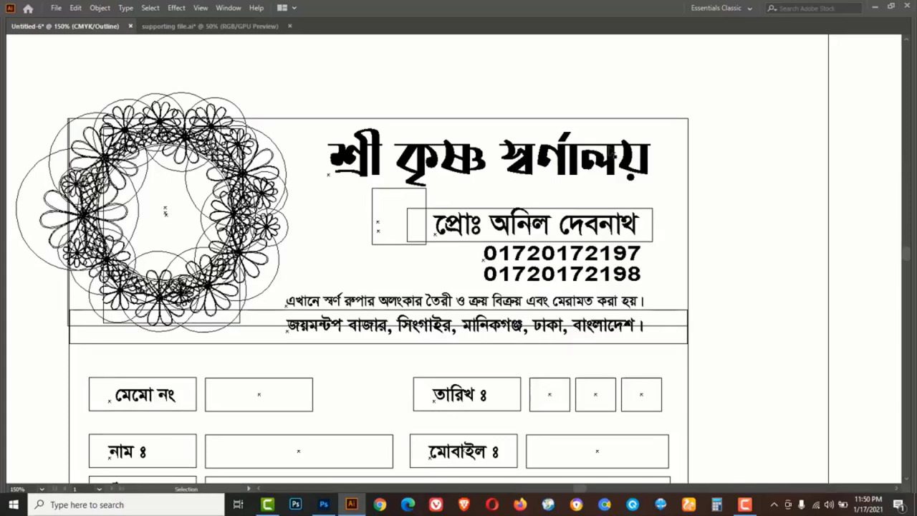
left_click_drag(657, 153, 581, 317)
left_click(514, 332, "shift")
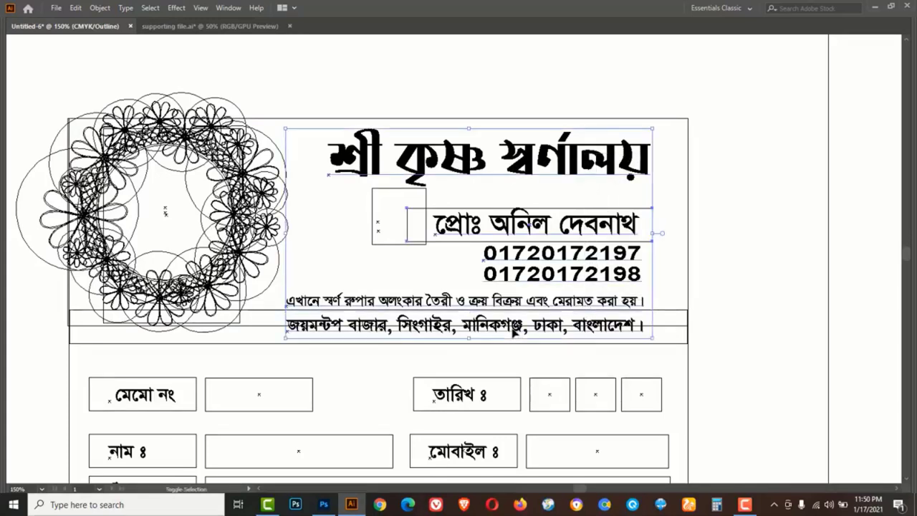
key("ctrl+y")
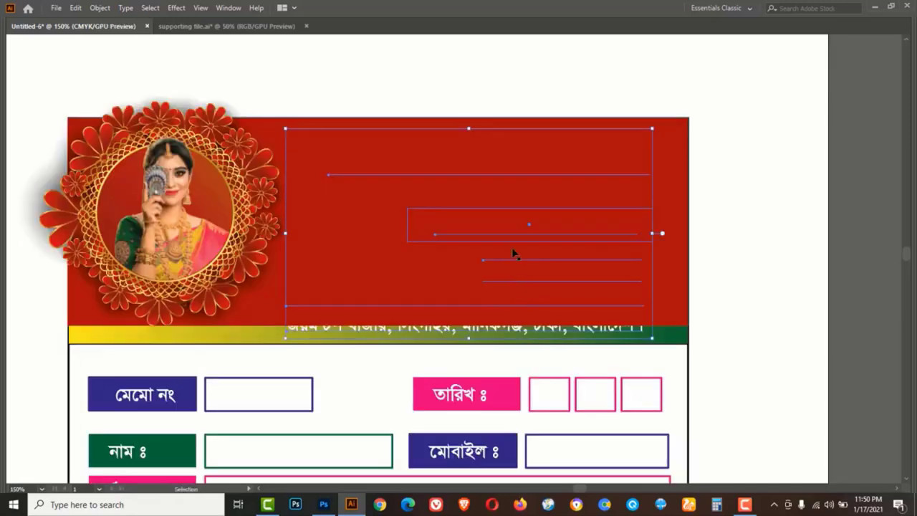
right_click(508, 210)
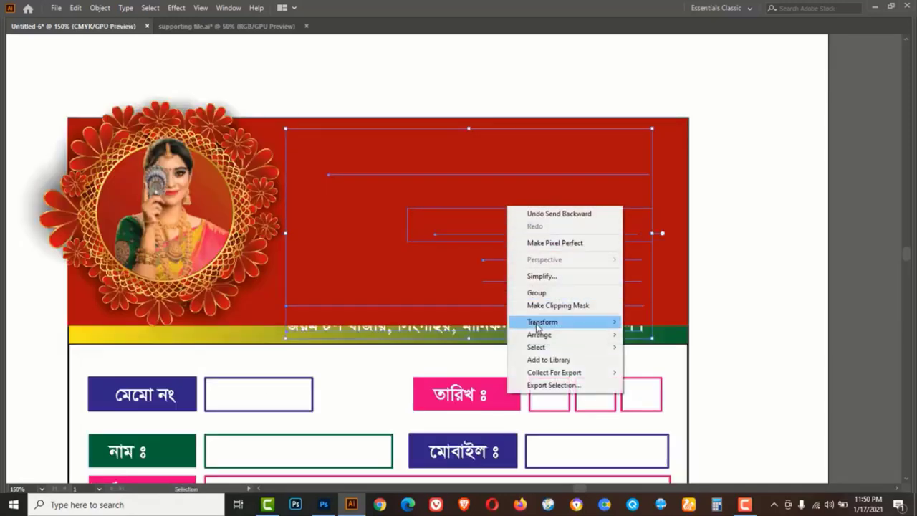
mouse_move(539, 336)
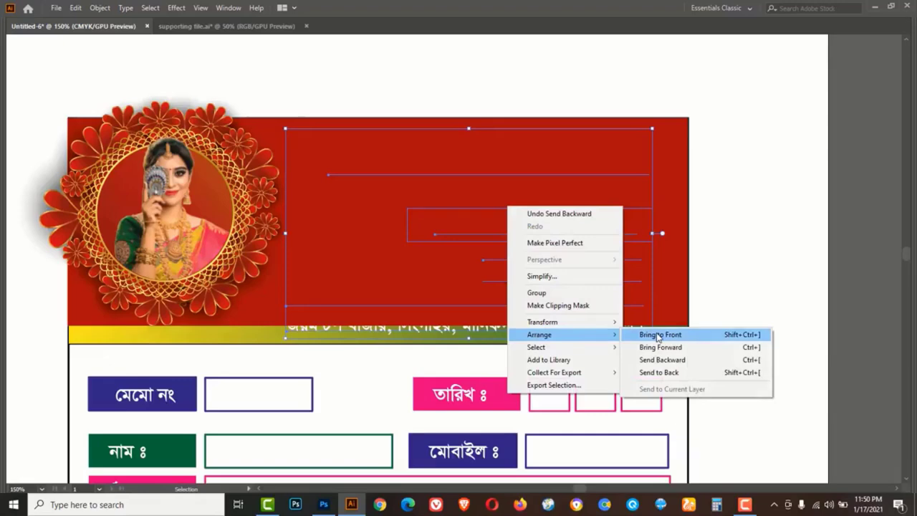
left_click(658, 336)
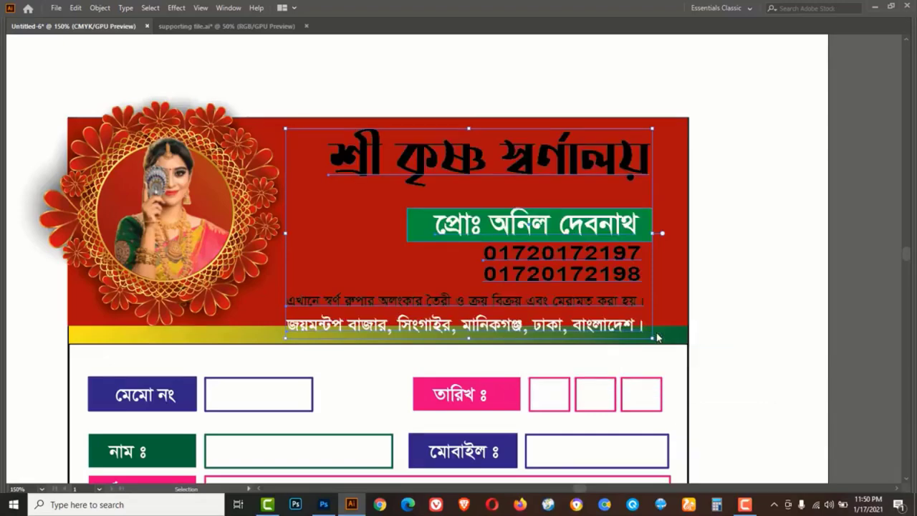
left_click(727, 261)
Make the shop title and the two phone numbers yellow, nudging the phones slightly lower
left_click(419, 165)
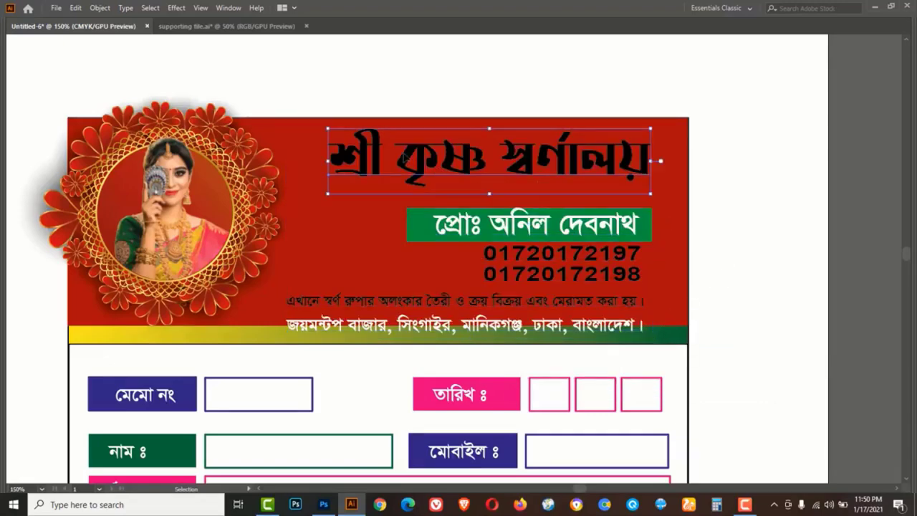
key("Tab")
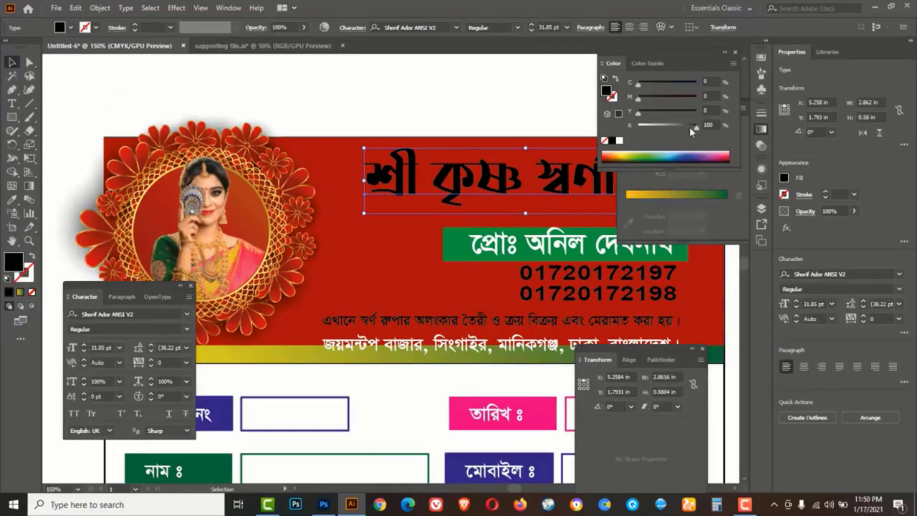
left_click_drag(692, 126, 720, 112)
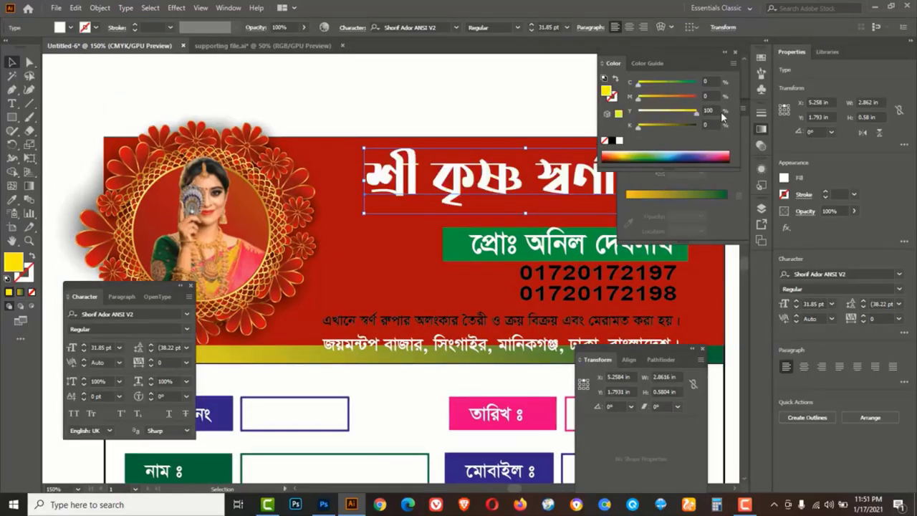
left_click(522, 96)
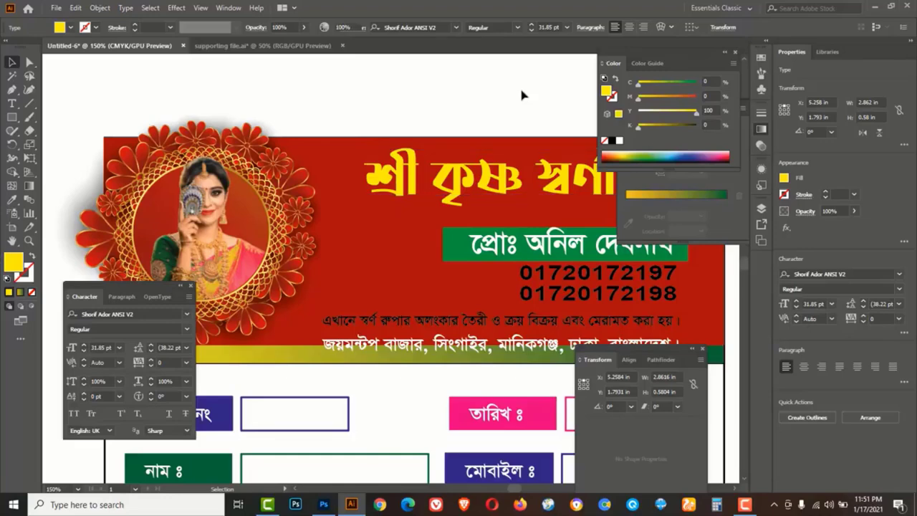
left_click(543, 297)
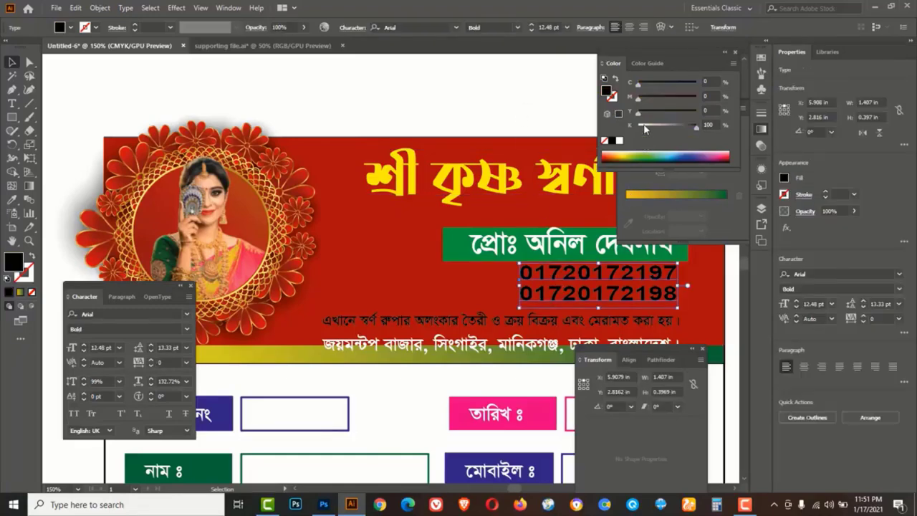
left_click_drag(696, 126, 727, 118)
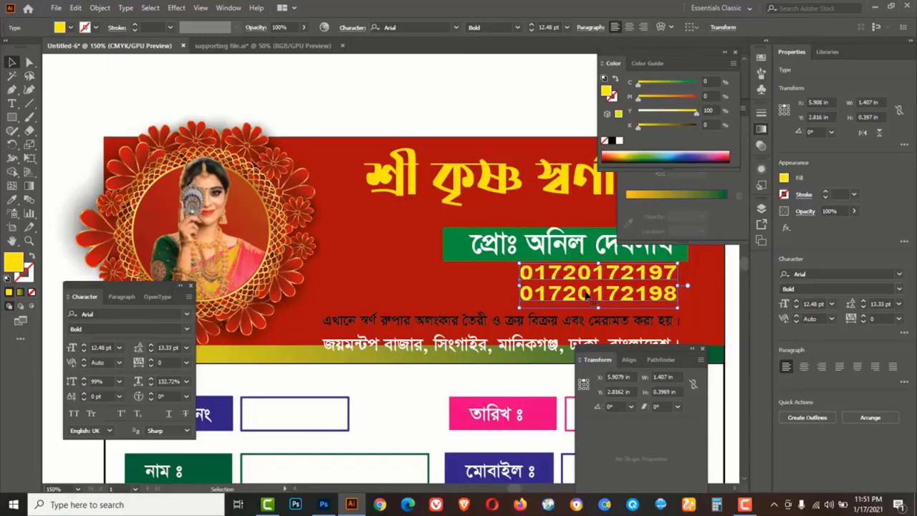
left_click_drag(585, 295, 585, 300)
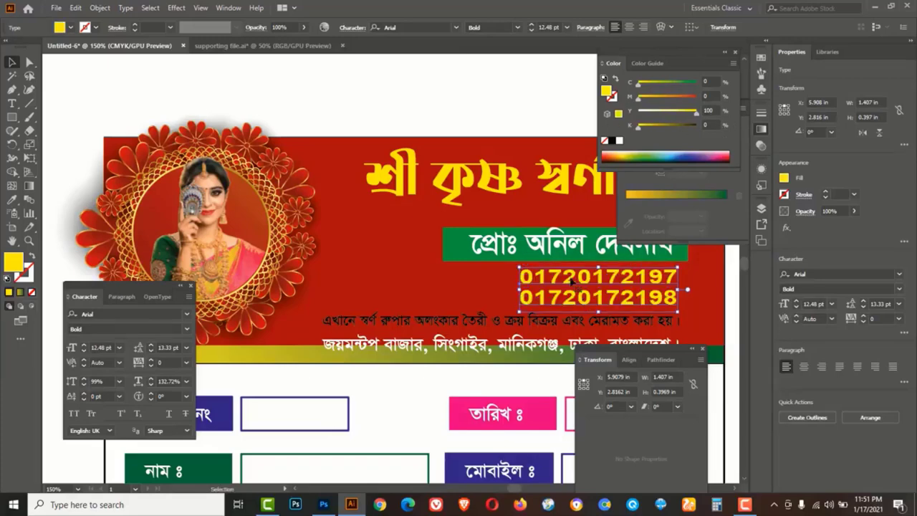
left_click(476, 101)
Turn the Bengali tagline white, then pick the address line below it
left_click(478, 320)
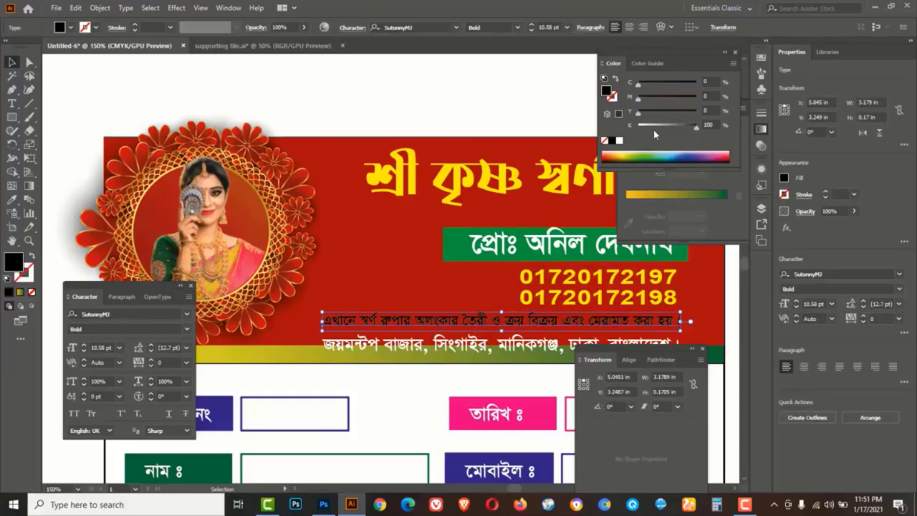
left_click_drag(692, 130, 611, 129)
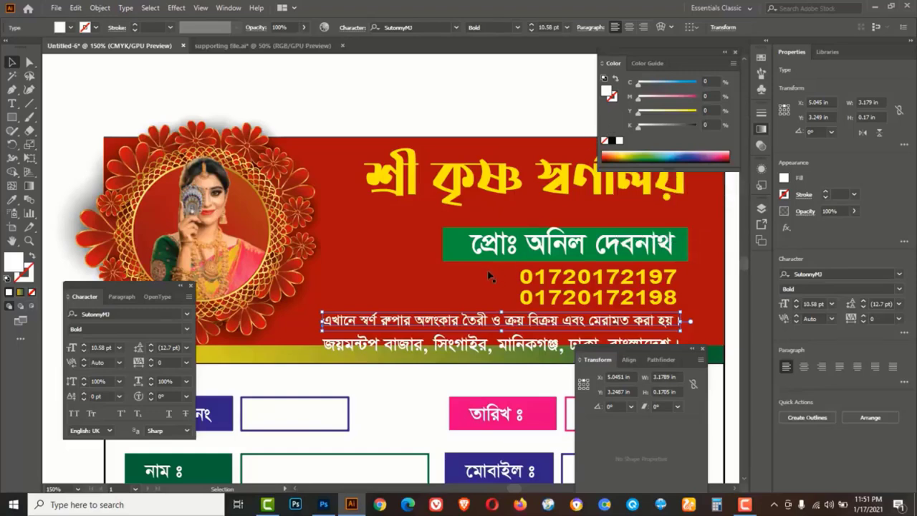
key("Tab")
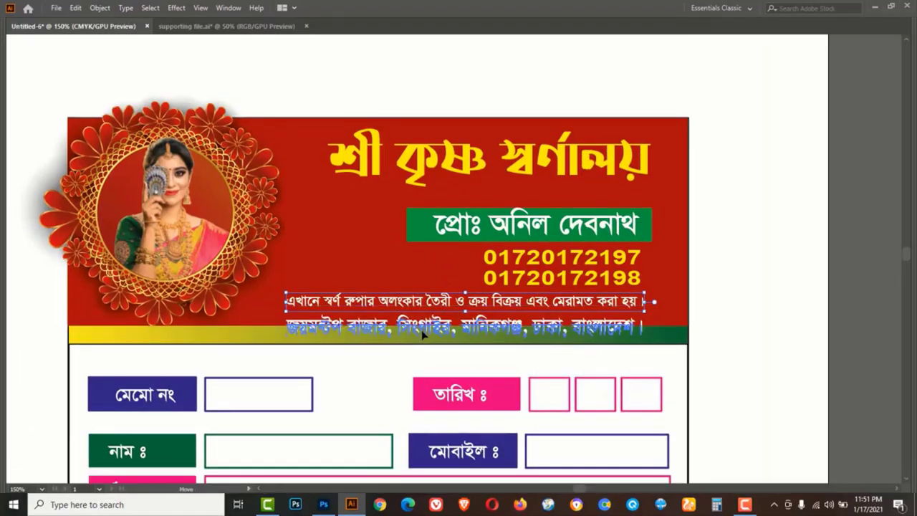
left_click(424, 331)
key("Tab")
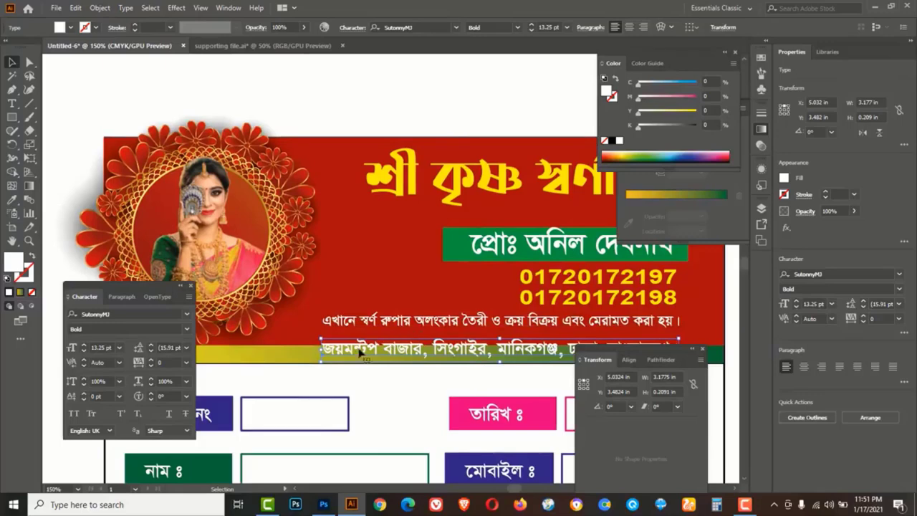
Replace the address bar's gradient with solid yellow and bring it to the front
left_click(300, 357)
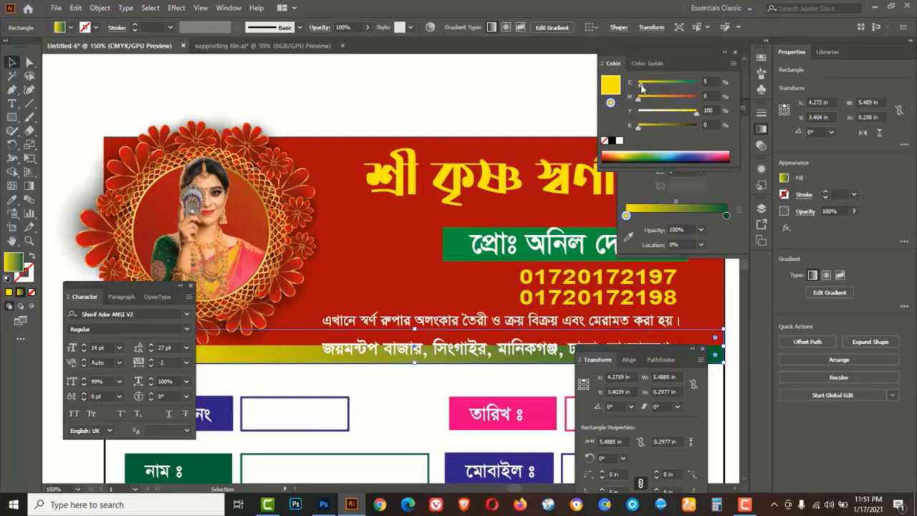
left_click(604, 140)
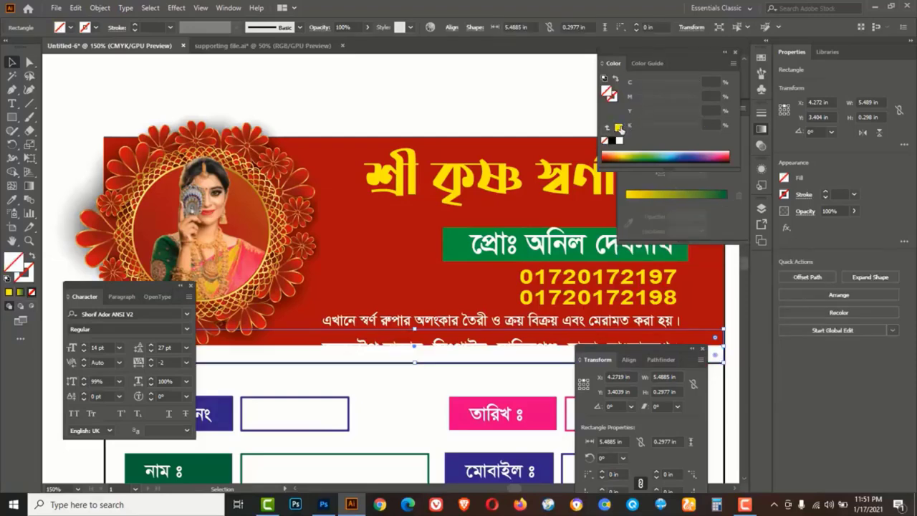
left_click(618, 128)
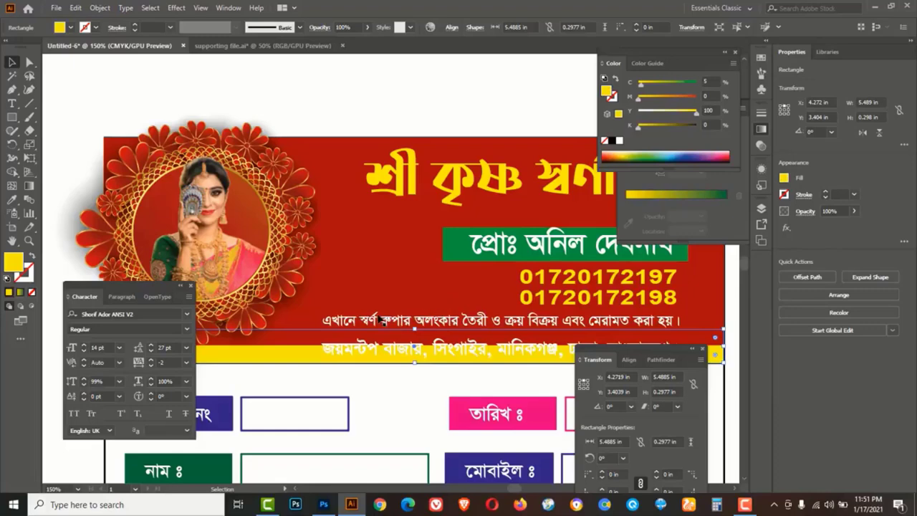
key("Tab")
right_click(249, 330)
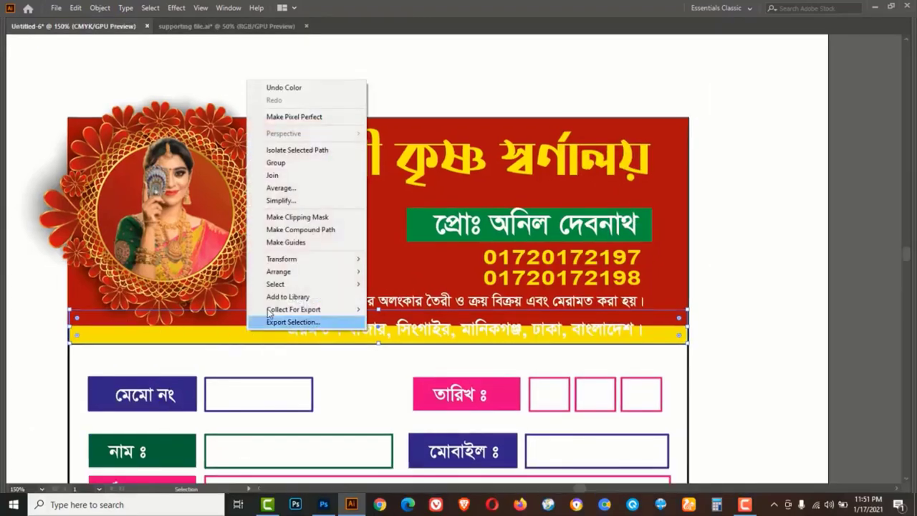
mouse_move(303, 273)
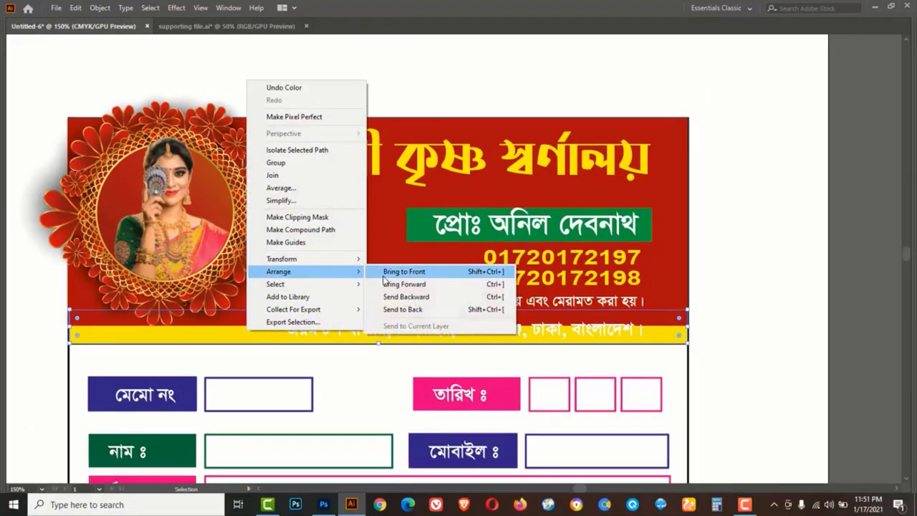
left_click(406, 272)
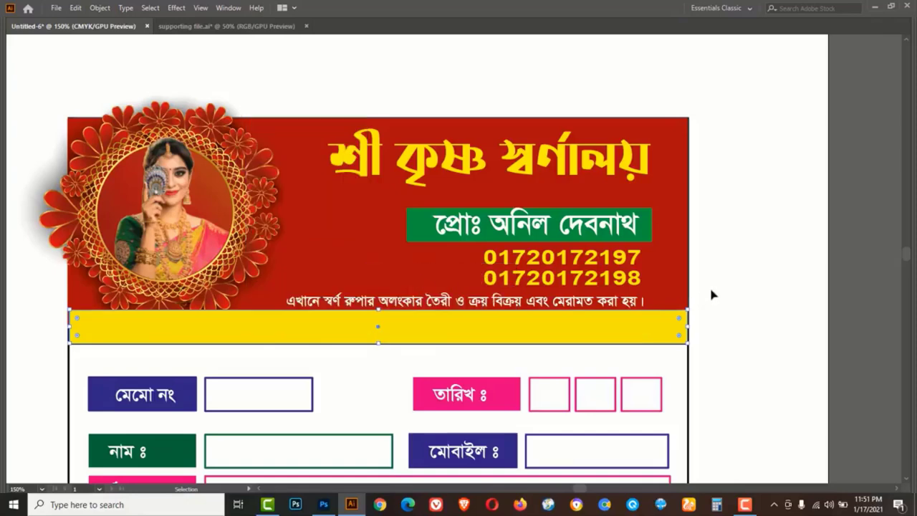
Bring the address text in front of the yellow bar, make it black, and lower the bar's top edge
key("ctrl+y")
left_click(533, 336)
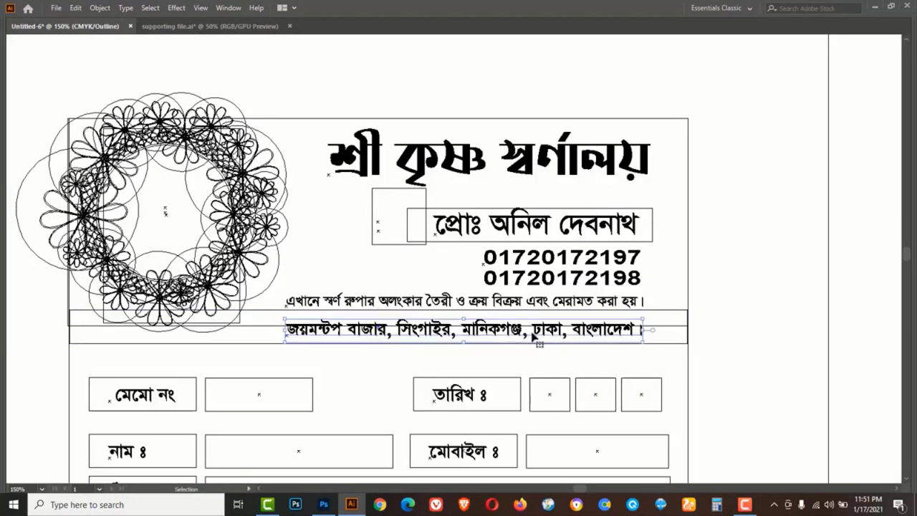
key("ctrl+y")
right_click(534, 335)
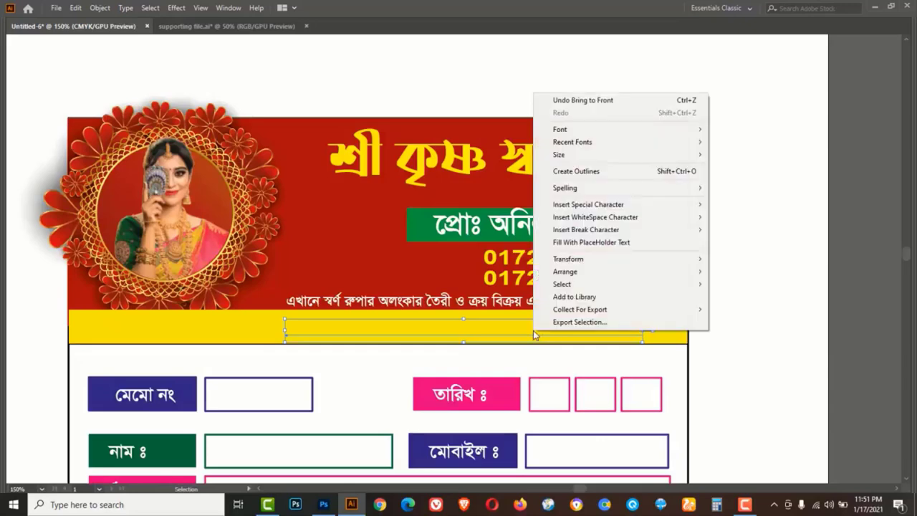
mouse_move(668, 274)
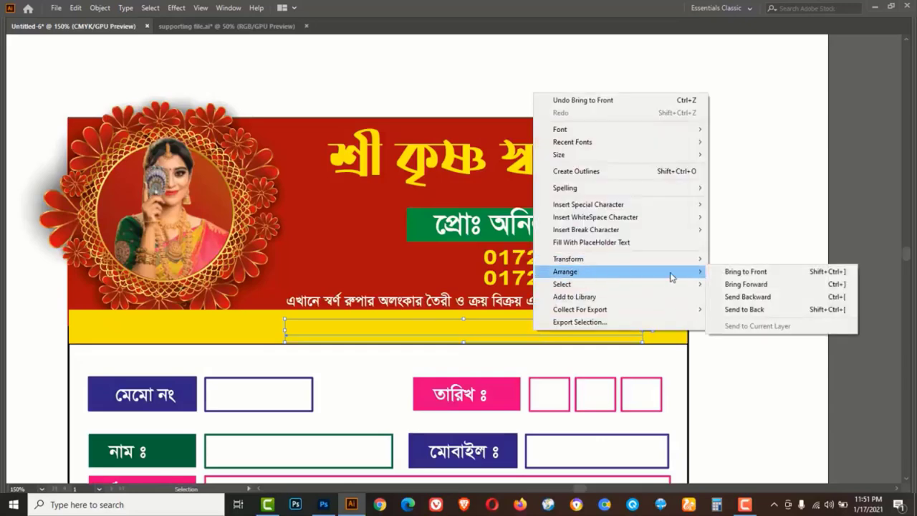
left_click(731, 271)
key("Tab")
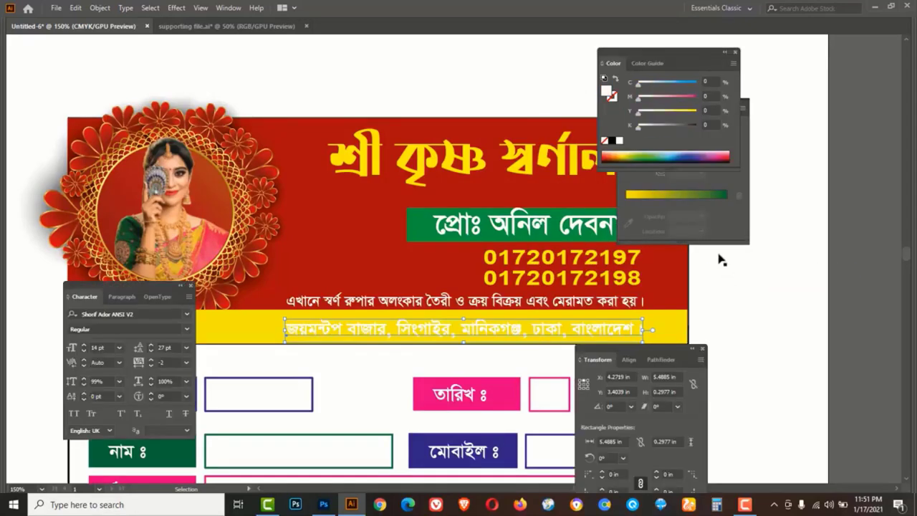
left_click(611, 143)
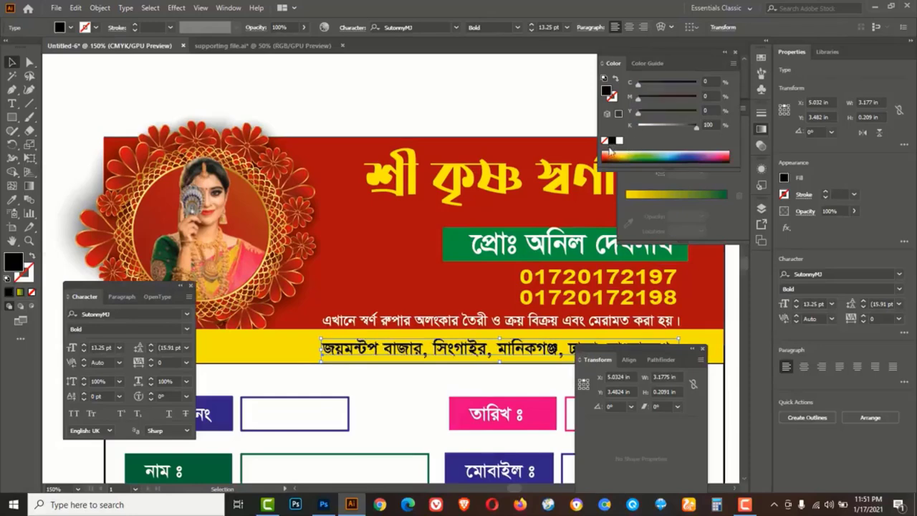
key("Tab")
left_click(240, 329)
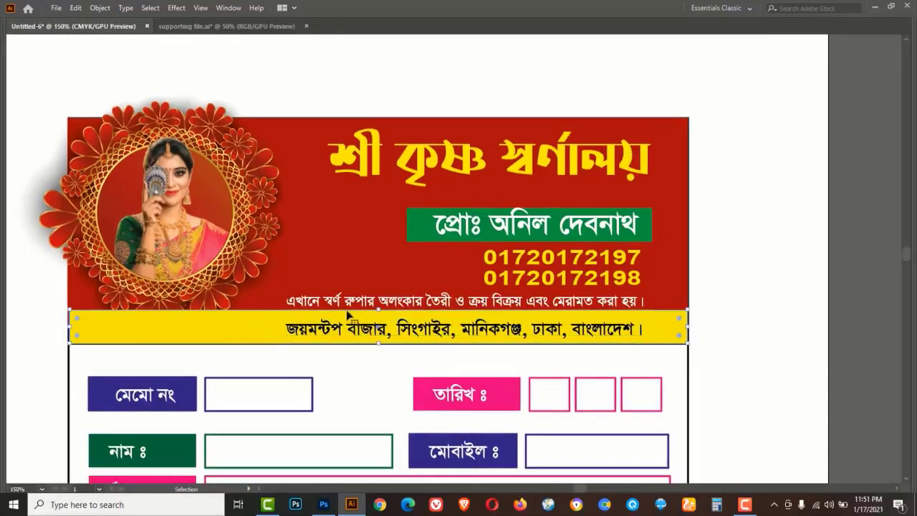
left_click_drag(378, 312, 378, 317)
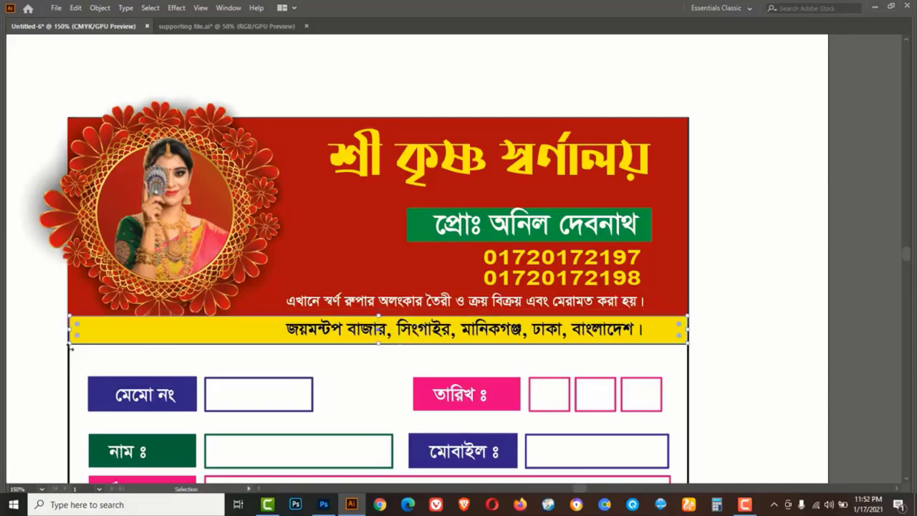
Shorten the yellow address bar by pulling its left end to the right
left_click(50, 336)
left_click(216, 330)
left_click_drag(69, 331, 260, 338)
Extend the red header background down so it meets the yellow bar
left_click(361, 221)
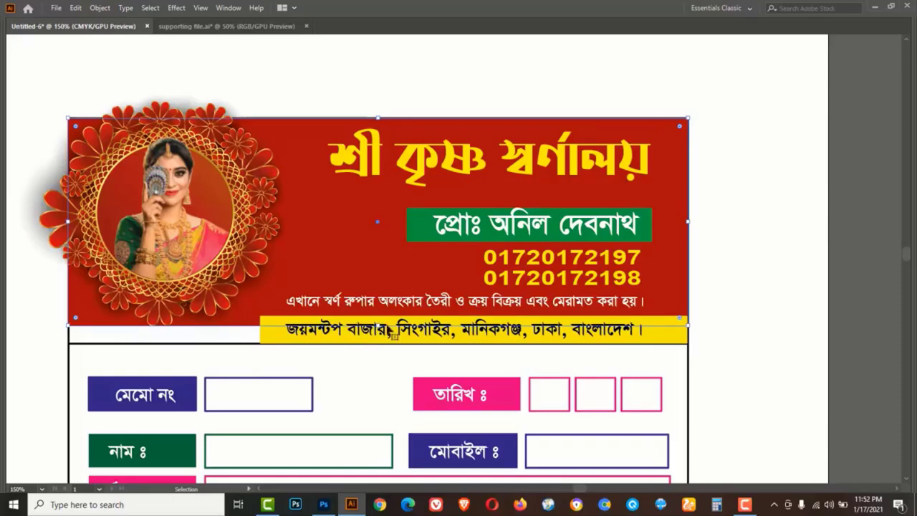
left_click_drag(379, 324, 381, 346)
left_click(758, 306)
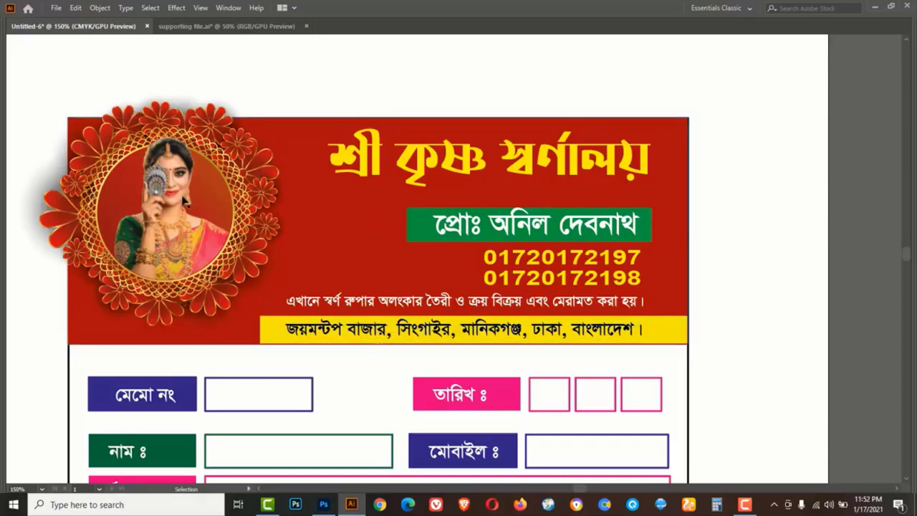
Enlarge the flower mandala frame around the model photo, then recentre the whole memo
left_click(304, 135)
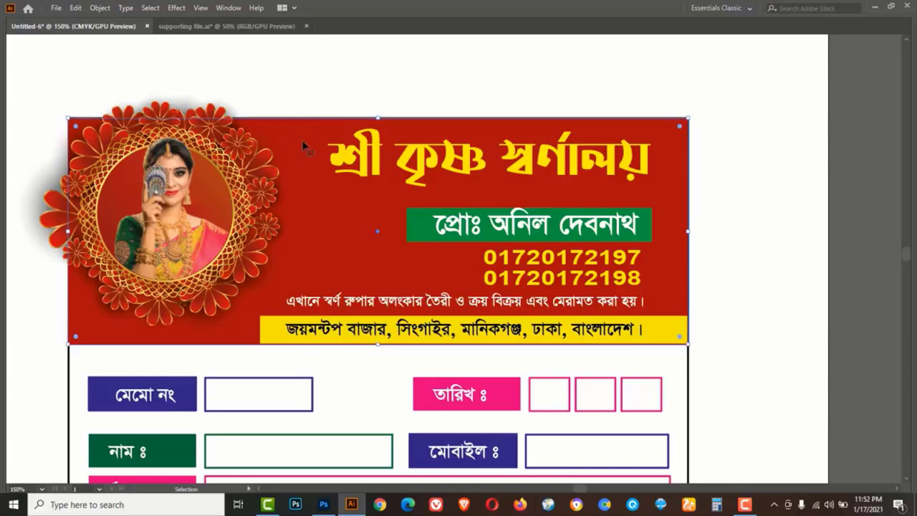
key("a")
left_click(34, 107)
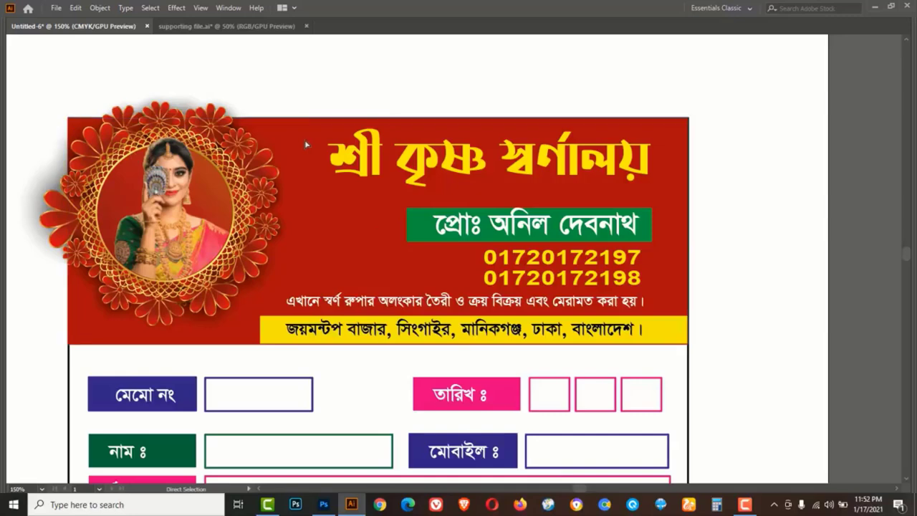
key("v")
left_click(189, 220)
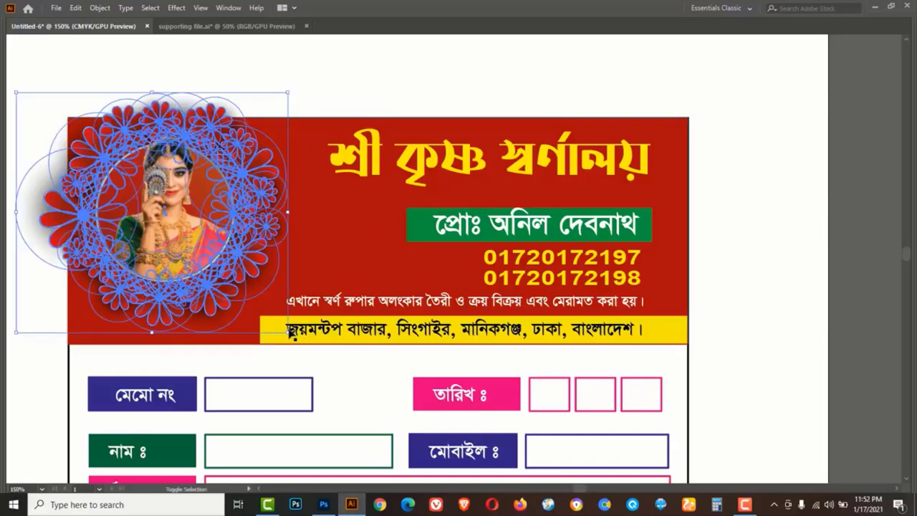
left_click_drag(287, 331, 303, 349)
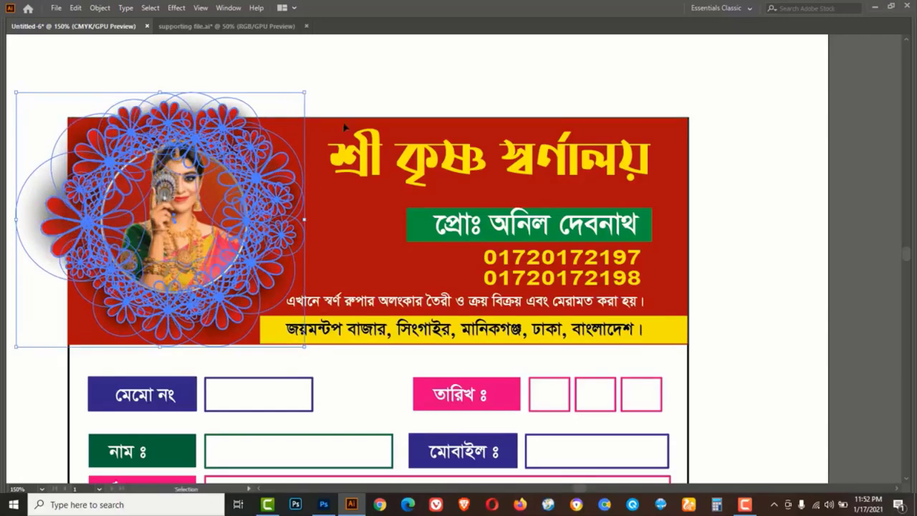
left_click(347, 92)
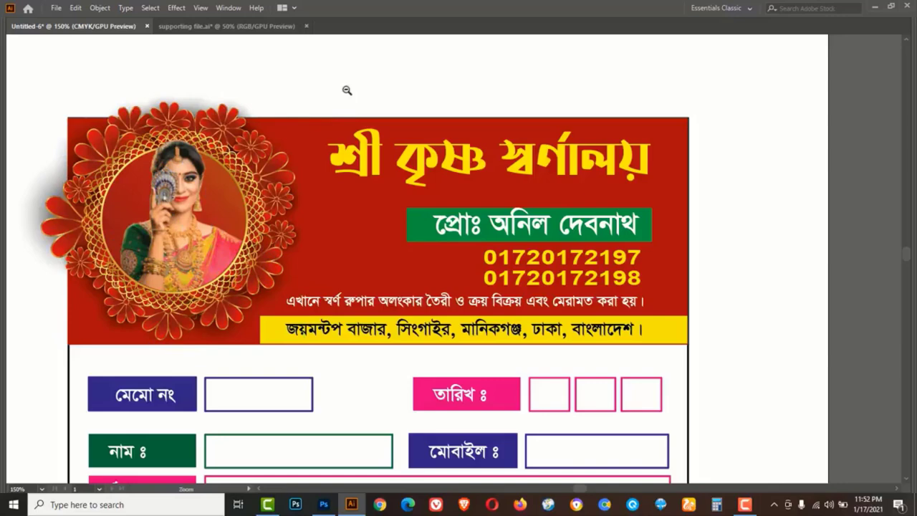
scroll(346, 90, "down", 5)
scroll(405, 198, "up", 3)
left_click_drag(408, 221, 404, 209)
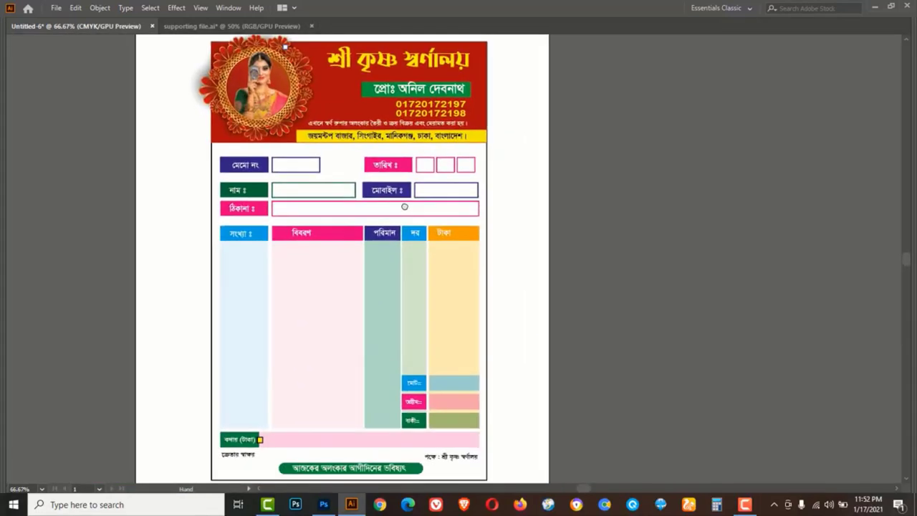
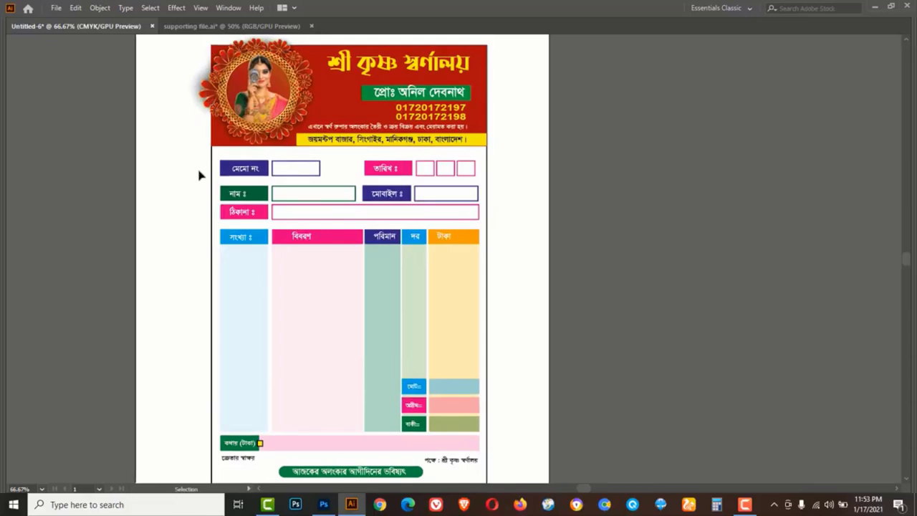
Draw a rectangle over the whole memo card and set its fill to None
key("Tab")
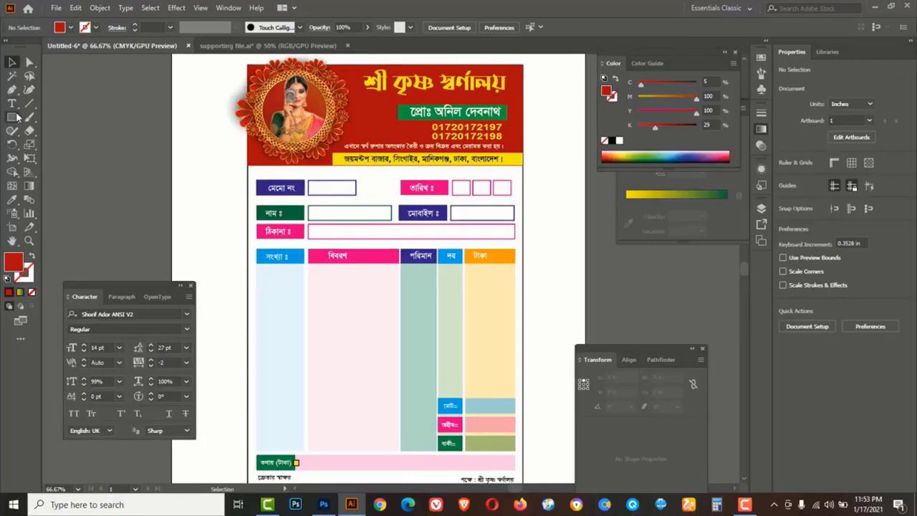
left_click(14, 118)
left_click(15, 120)
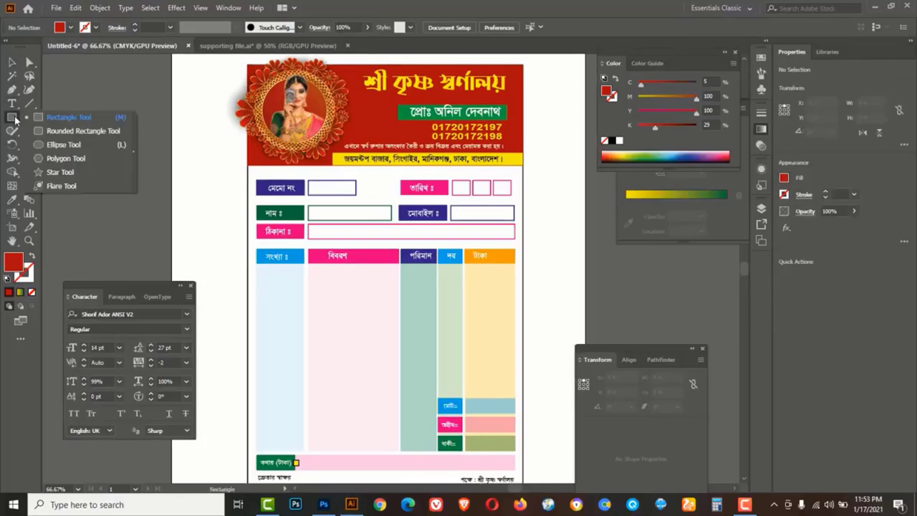
left_click(52, 119)
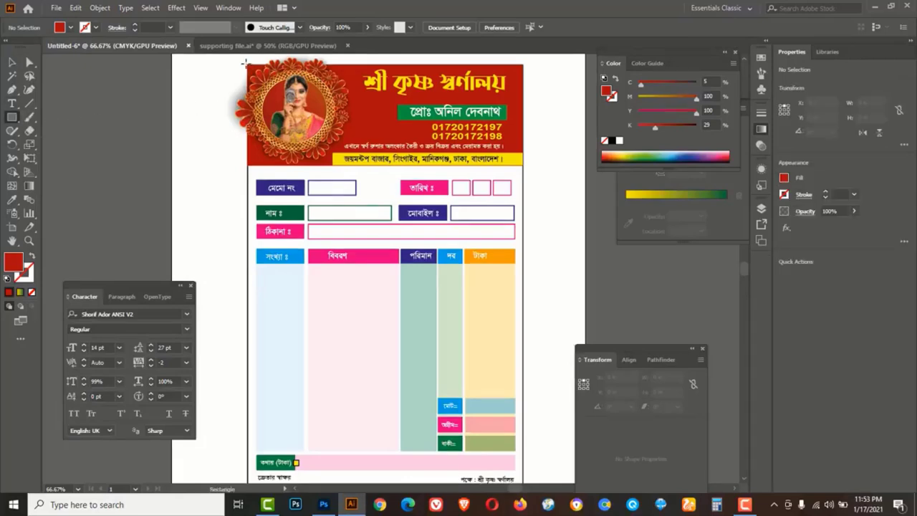
left_click_drag(247, 63, 523, 405)
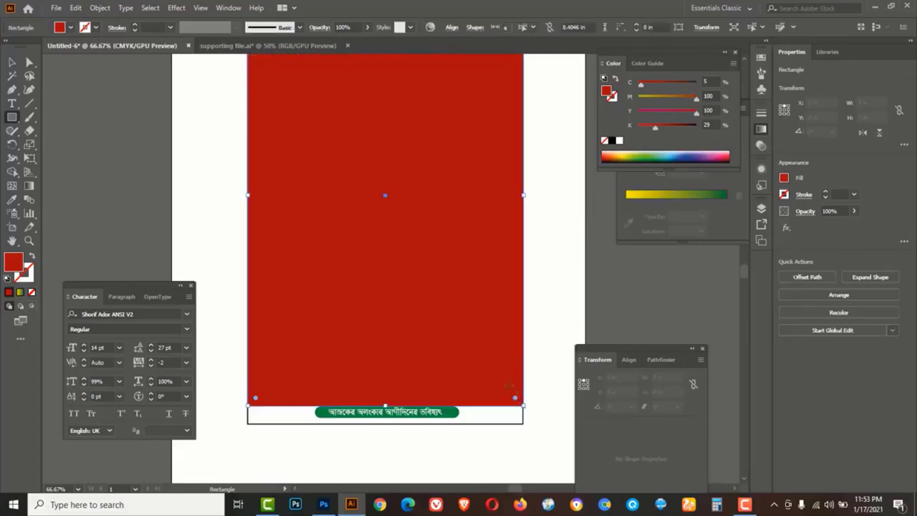
scroll(494, 358, "up", 1)
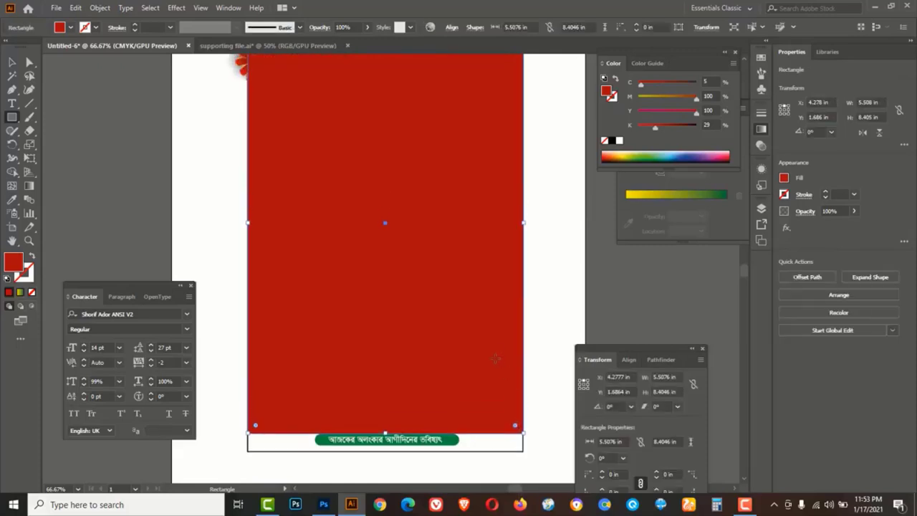
left_click(604, 141)
Align the rectangle's bottom edge and top-left corner exactly with the card, at 5.52 × 8.77 in
left_click_drag(386, 431, 384, 453)
scroll(370, 386, "up", 3)
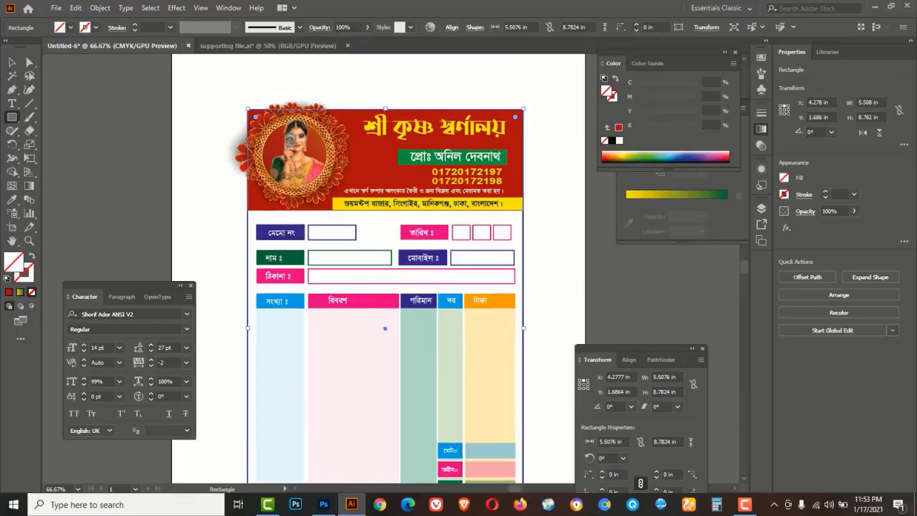
left_click(287, 127)
left_click(386, 284)
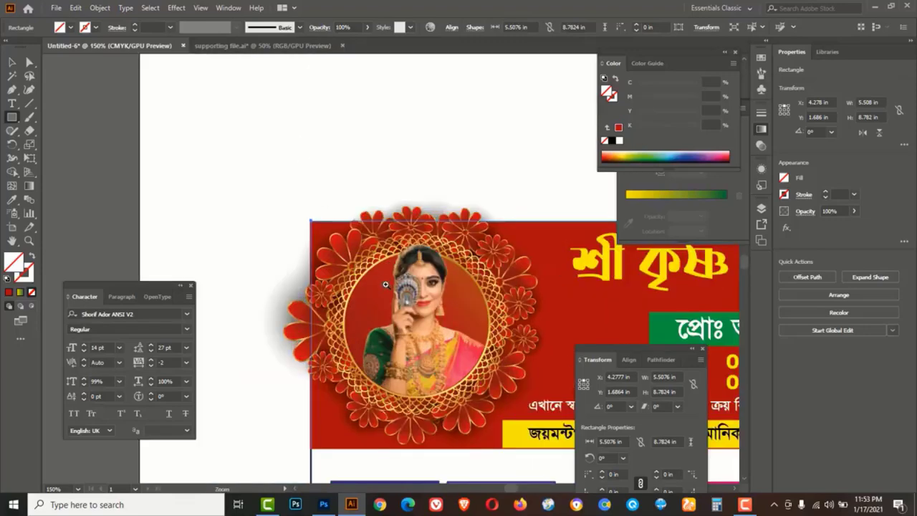
left_click(386, 284)
left_click(386, 297)
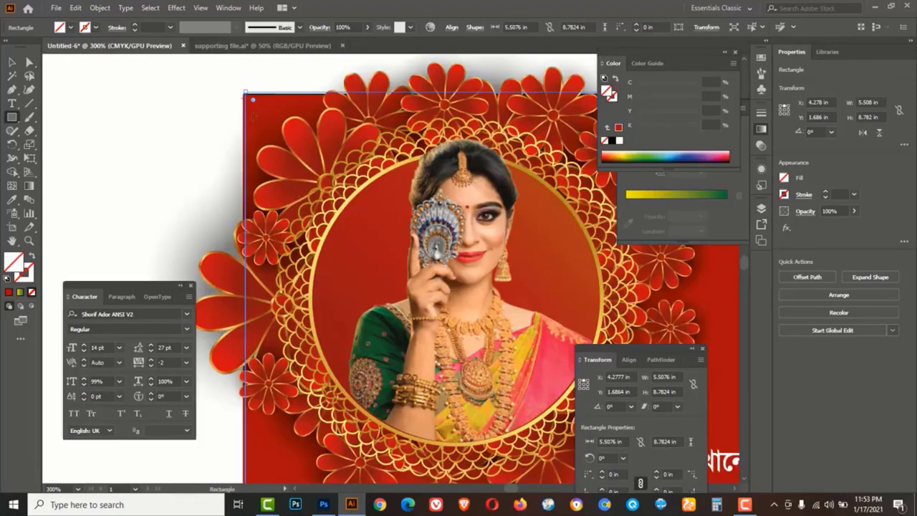
left_click_drag(246, 90, 241, 94)
Make a clipping mask from the rectangle and flower-ring frame so the frame is trimmed to the card
left_click(291, 138, "shift")
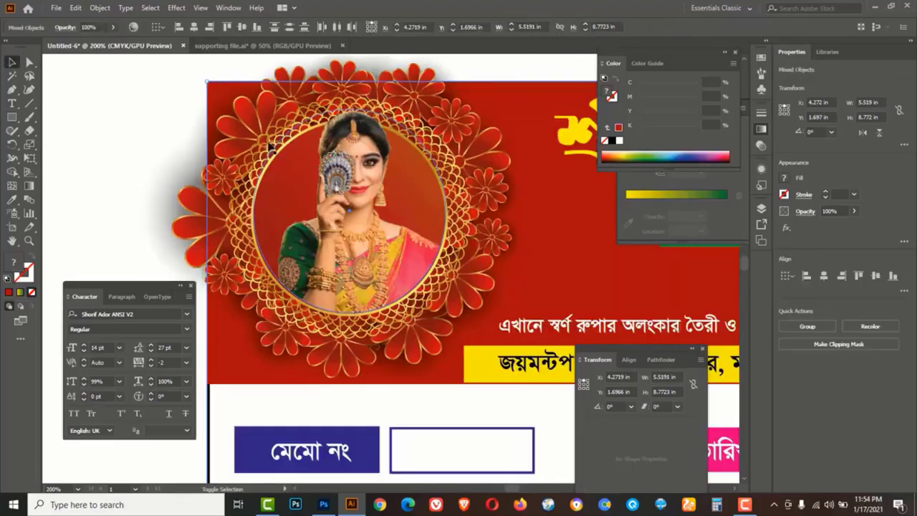
left_click(255, 127, "shift")
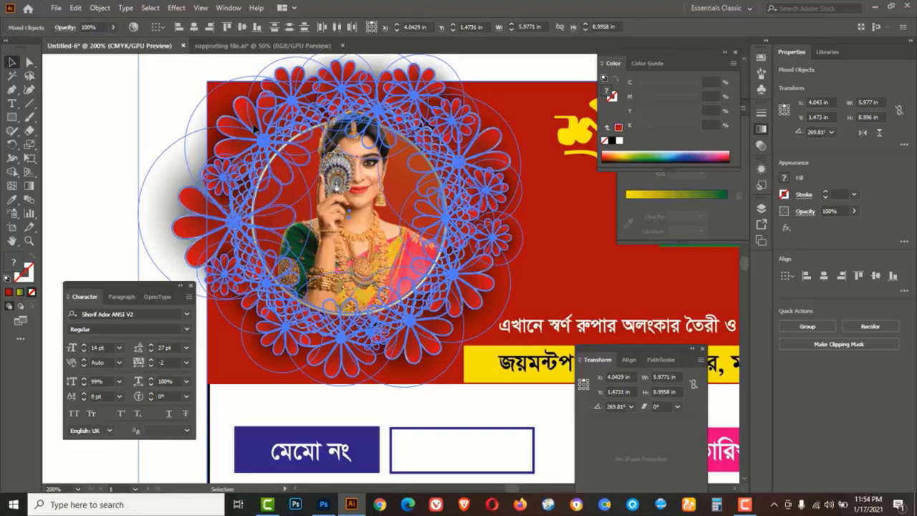
right_click(254, 127)
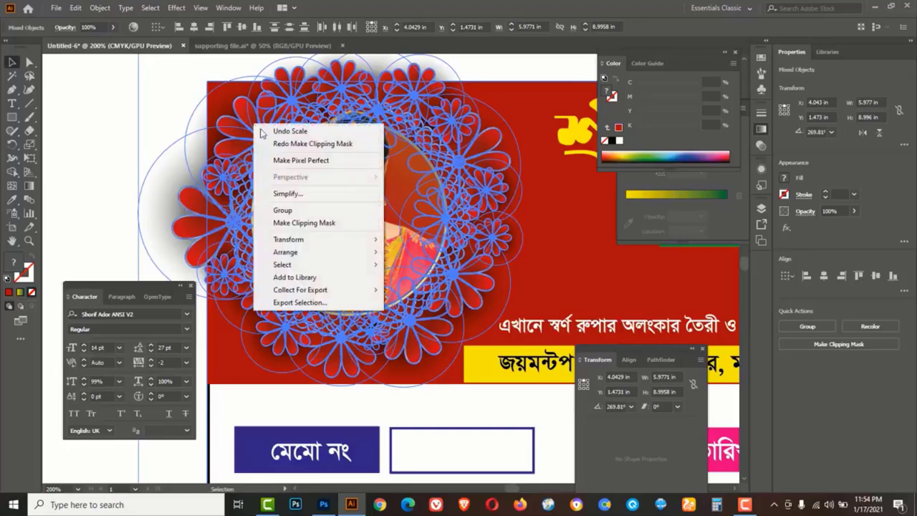
left_click(281, 222)
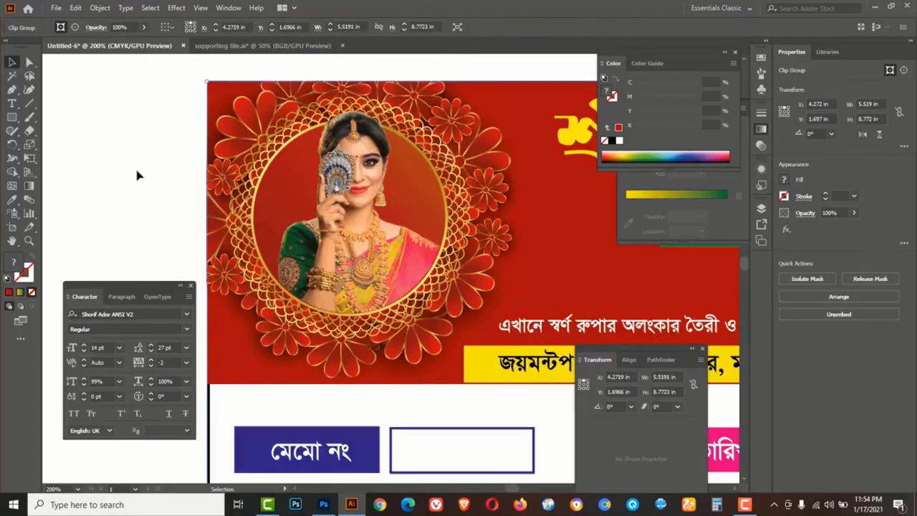
left_click(136, 170)
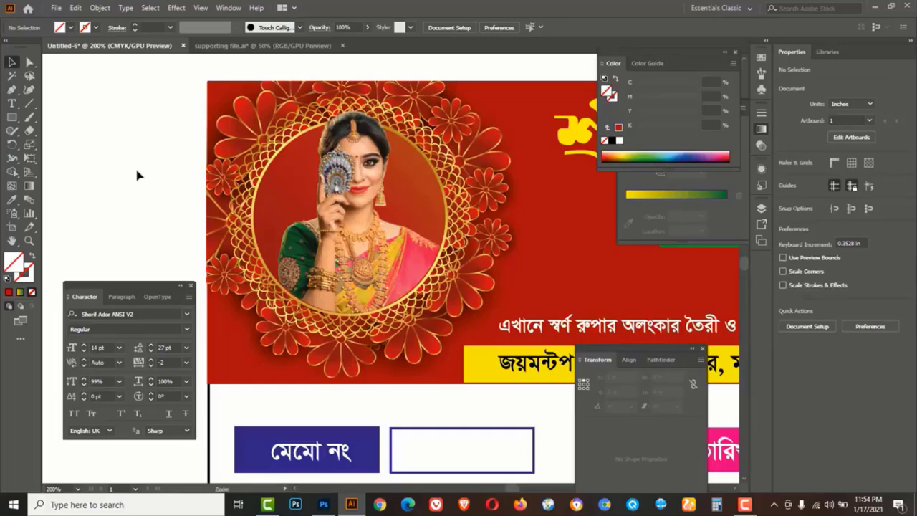
Zoom out and preview the whole memo with panels hidden, then restore the panels
left_click(142, 161, "ctrl+alt")
left_click(327, 215, "ctrl+alt")
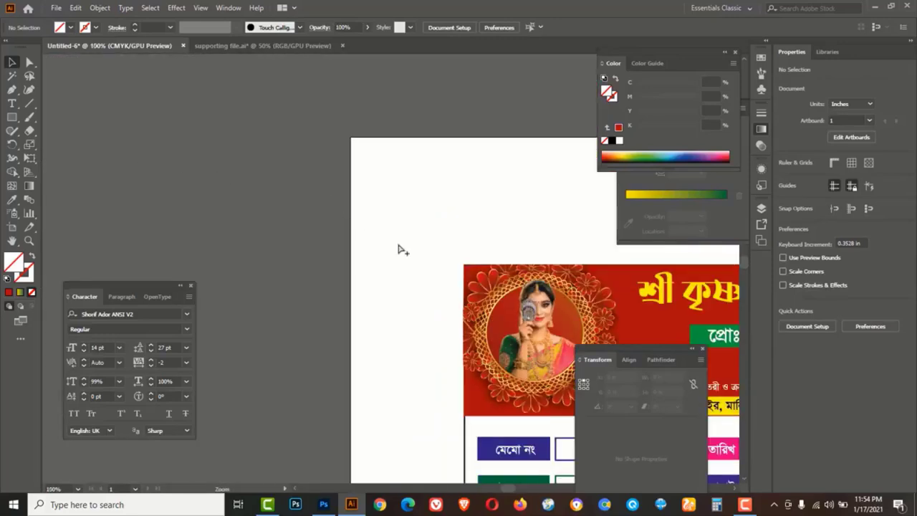
left_click_drag(285, 235, 141, 160)
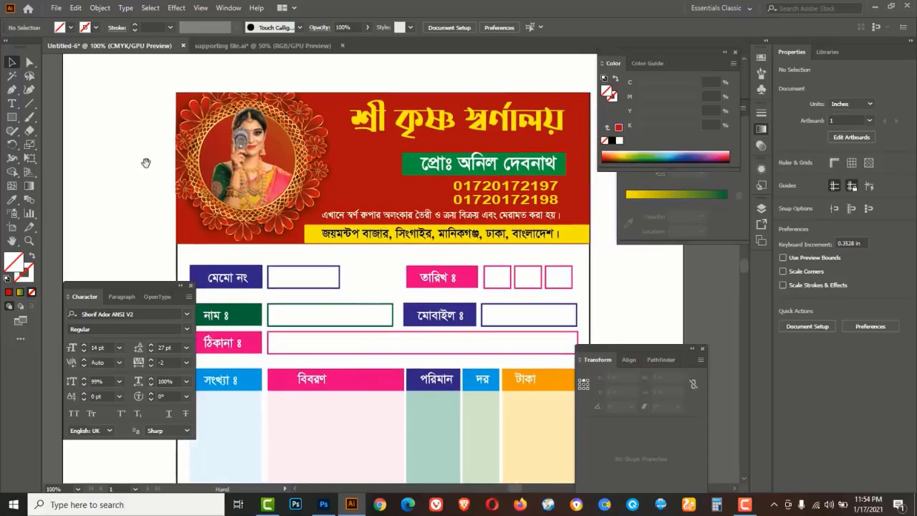
key("Tab")
left_click(594, 299, "ctrl+alt")
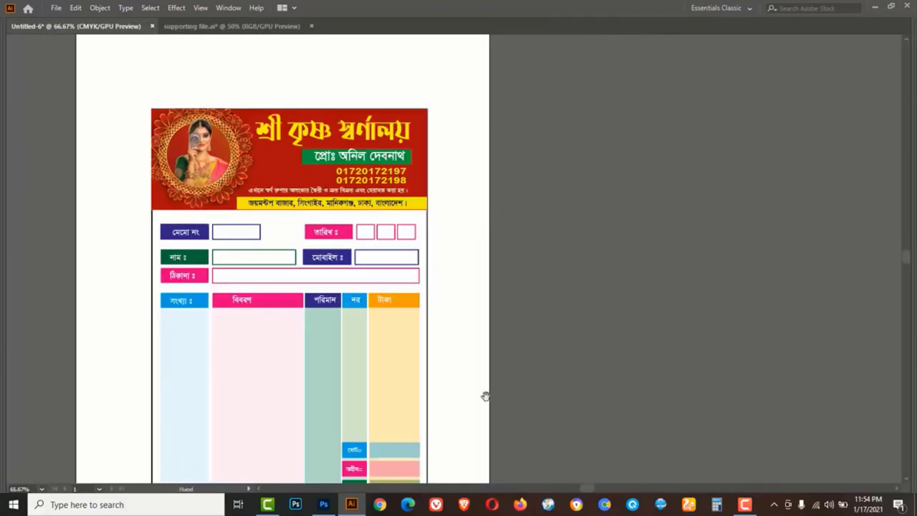
left_click_drag(488, 351, 516, 298)
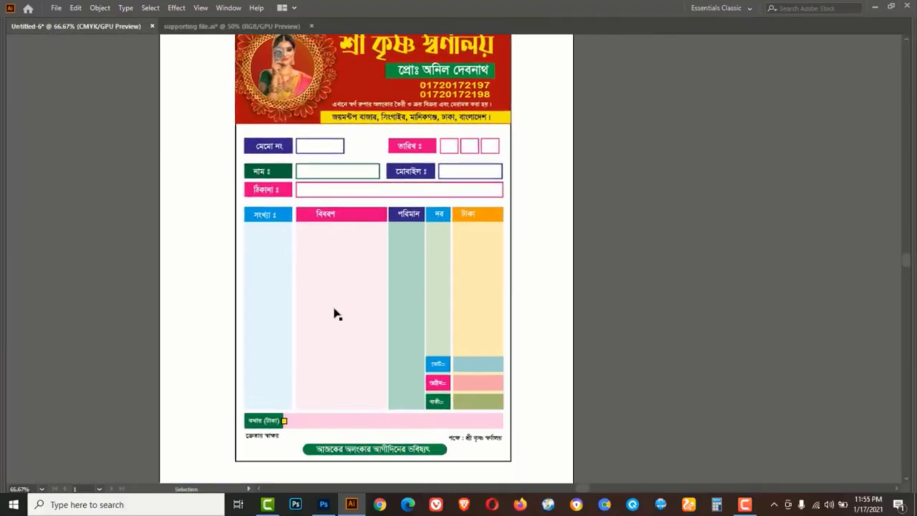
key("shift+Tab")
key("Tab")
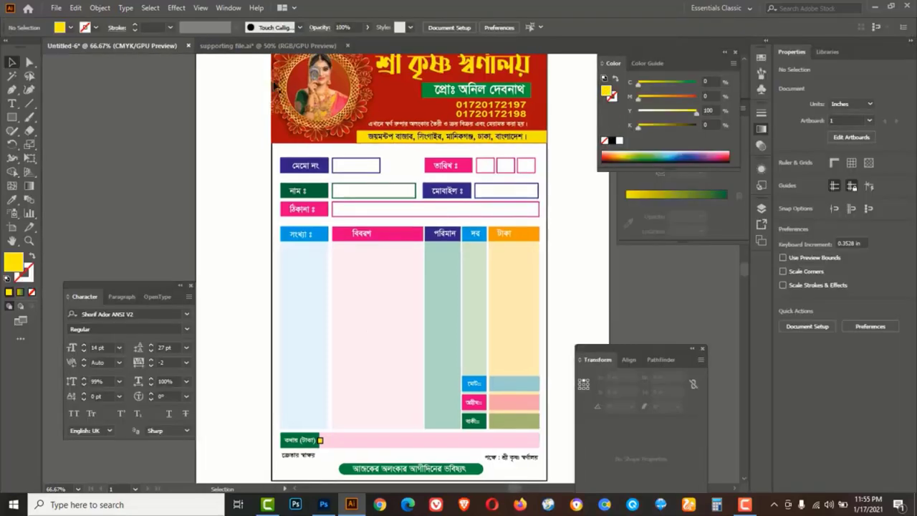
In the supporting file, select the bangles, leaf and necklace images and copy them
left_click(267, 45)
left_click(417, 194)
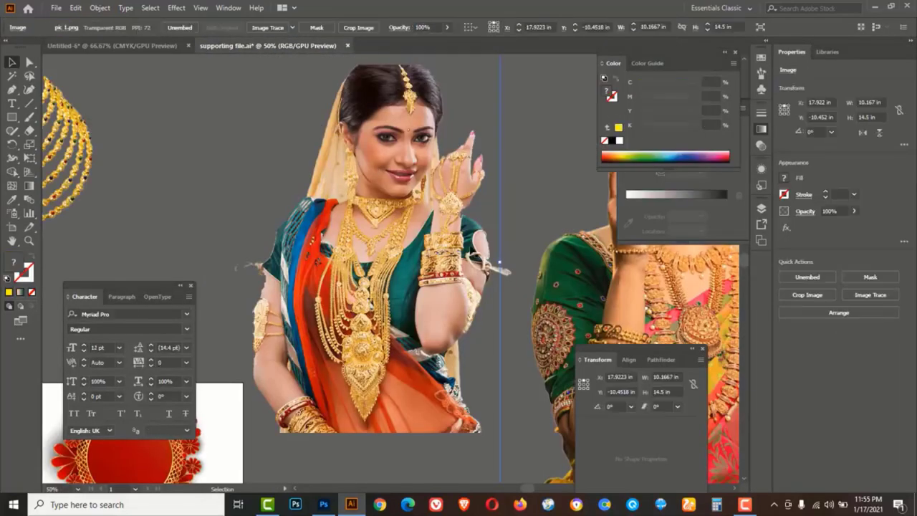
left_click(426, 224, "ctrl+alt")
left_click_drag(320, 320, 590, 209)
left_click(312, 284)
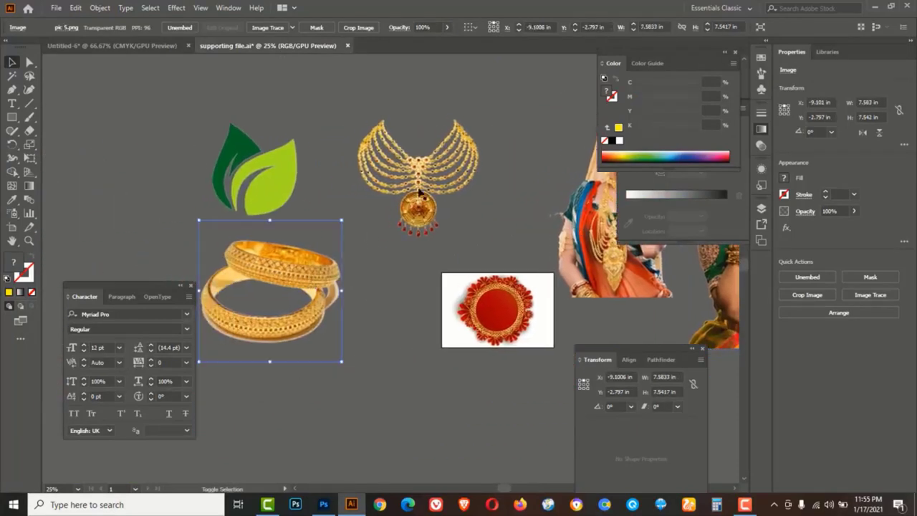
left_click(254, 172, "shift")
left_click(419, 185, "shift")
key("ctrl+c")
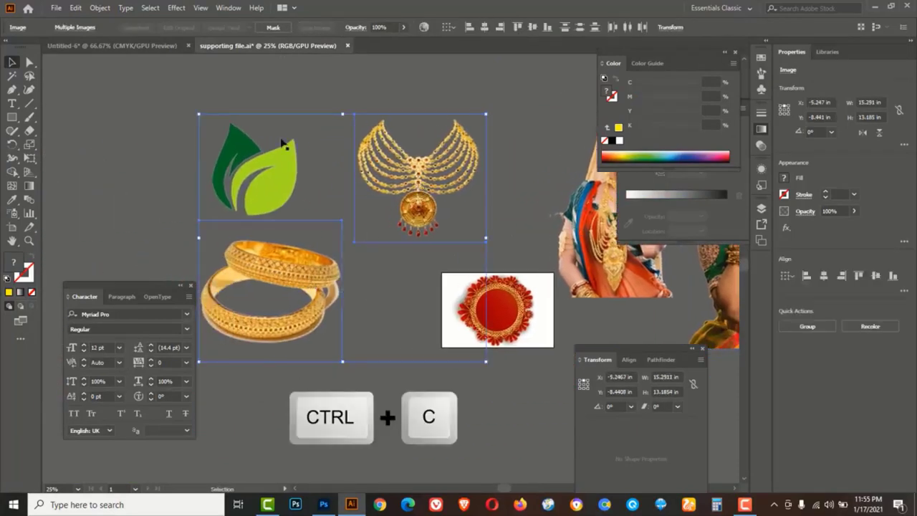
Paste the jewellery images into Untitled-6, move them over the table and scale them down to fit
left_click(140, 46)
key("ctrl+v")
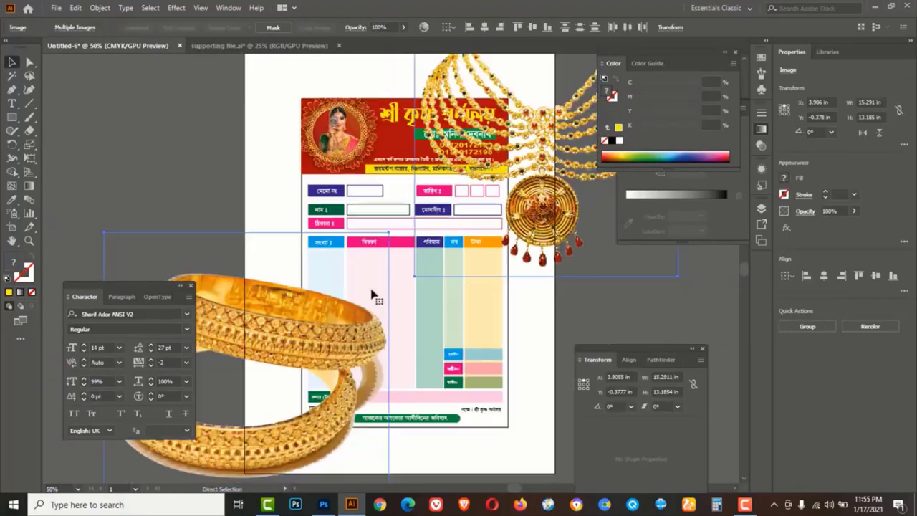
key("ctrl+minus")
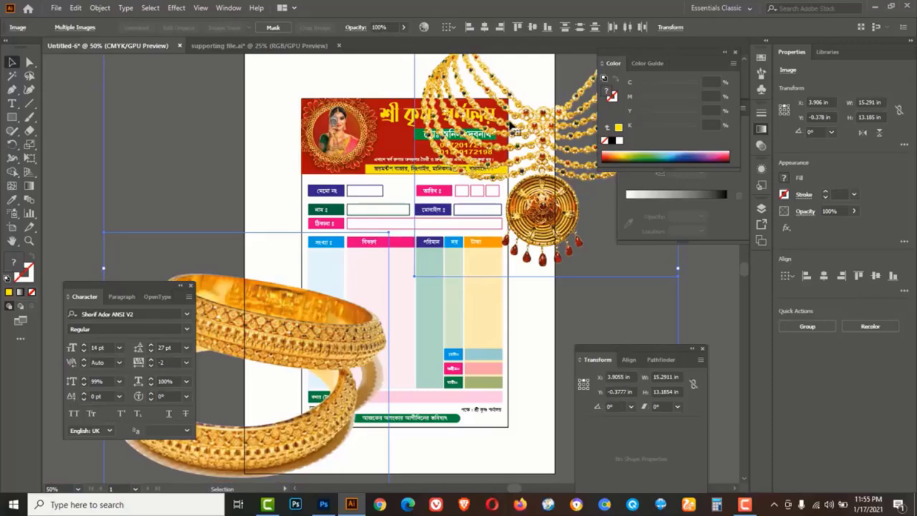
left_click_drag(507, 125, 507, 184)
left_click_drag(106, 83, 320, 265)
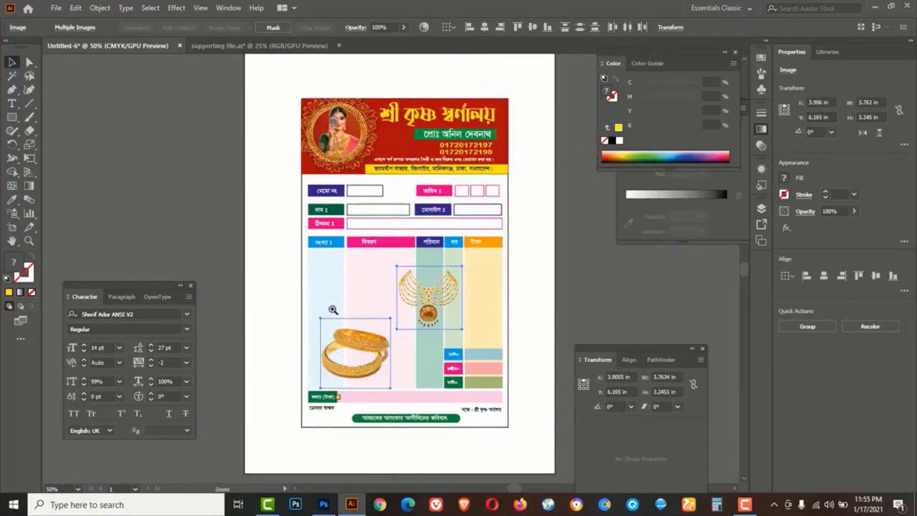
left_click(334, 309, "ctrl")
left_click(276, 218)
Move the necklace into the description column and fade it to 26% opacity
left_click_drag(273, 244, 201, 220)
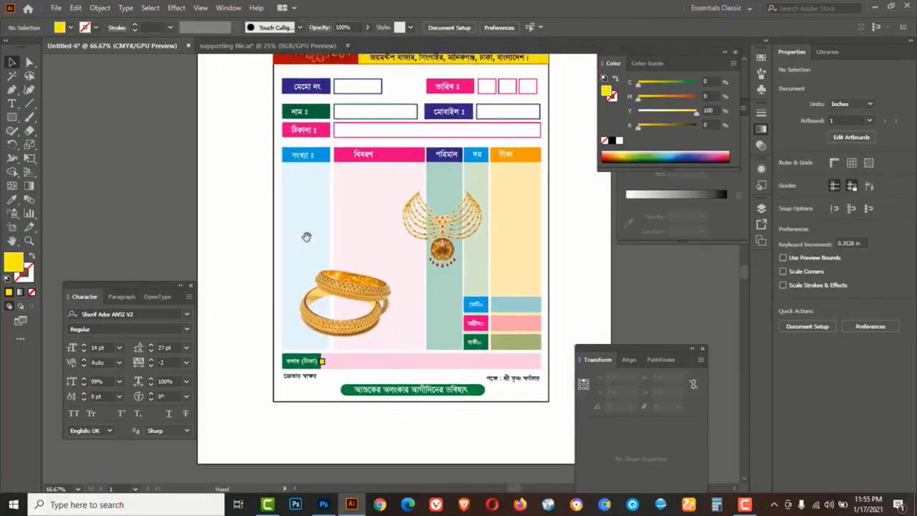
left_click_drag(420, 239, 380, 223)
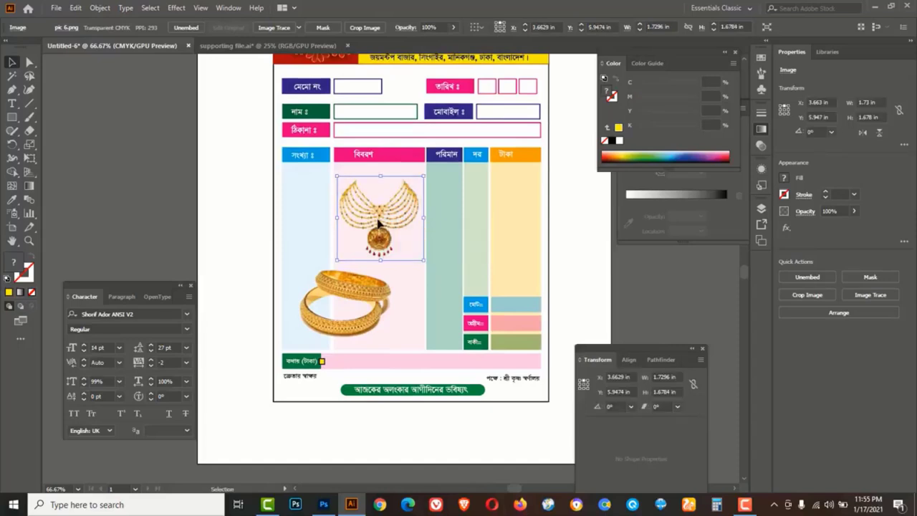
left_click(453, 29)
left_click_drag(451, 37, 417, 46)
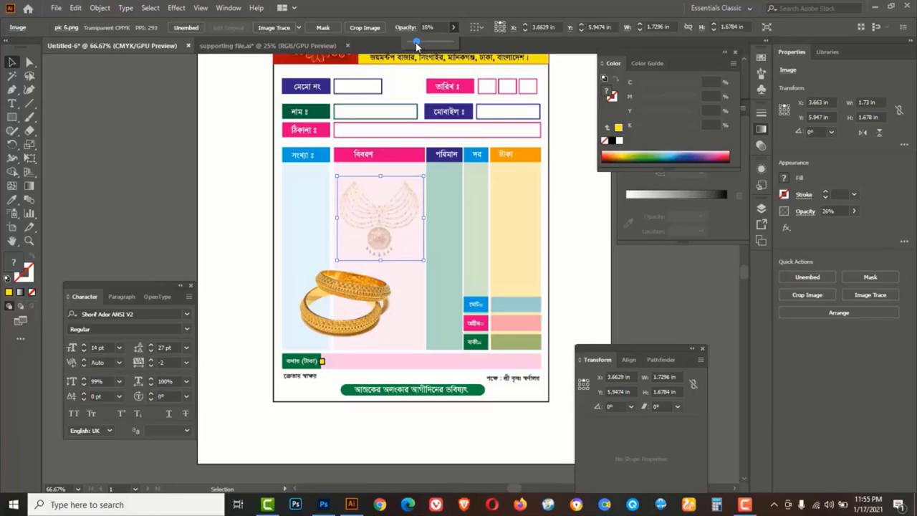
left_click(156, 184)
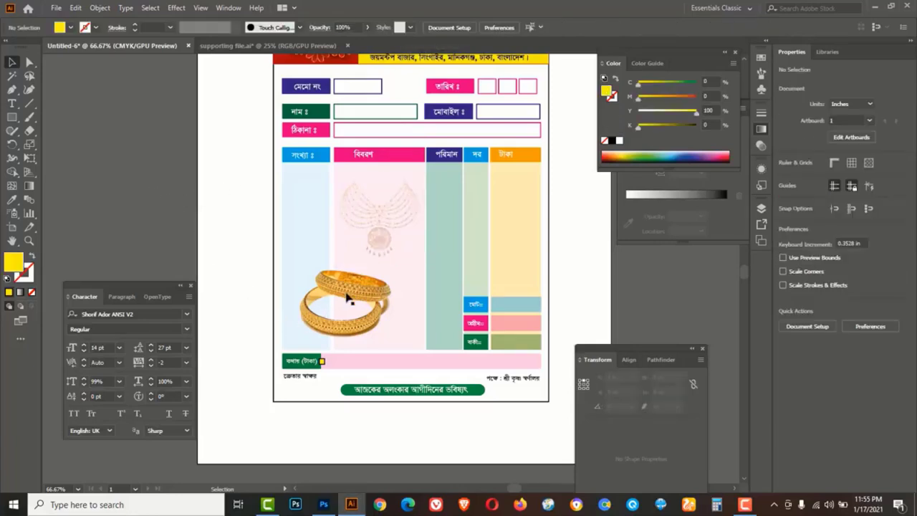
Nudge the bangles right, shrink them to 1.44 in, and fade them to 17% opacity
left_click_drag(348, 299, 377, 300)
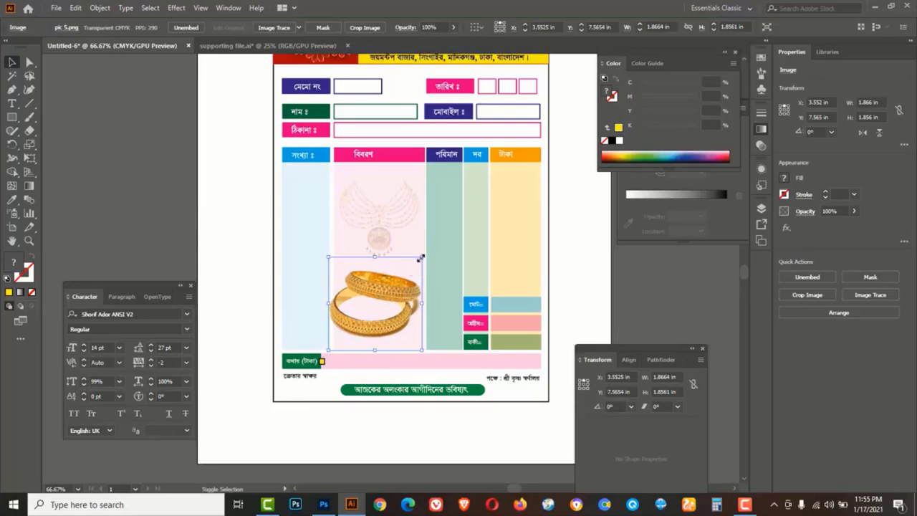
left_click_drag(422, 256, 393, 293)
left_click(454, 27)
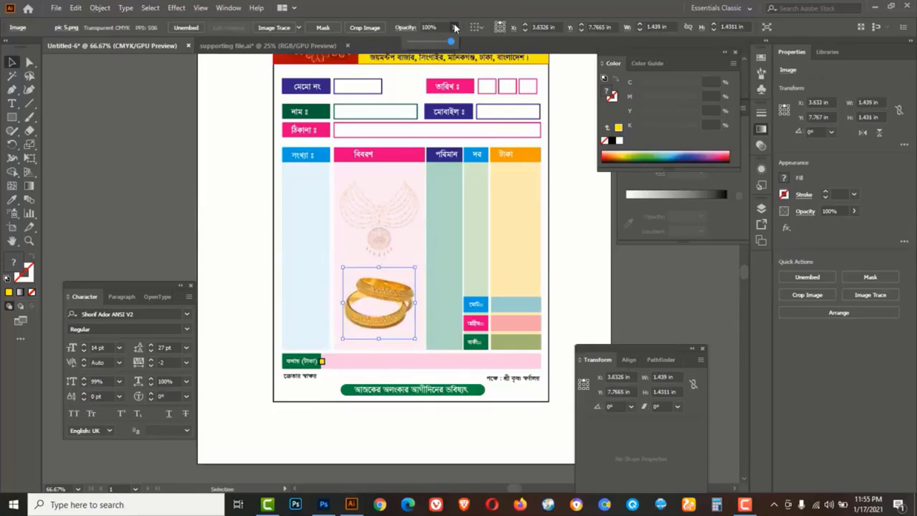
left_click_drag(449, 44, 416, 46)
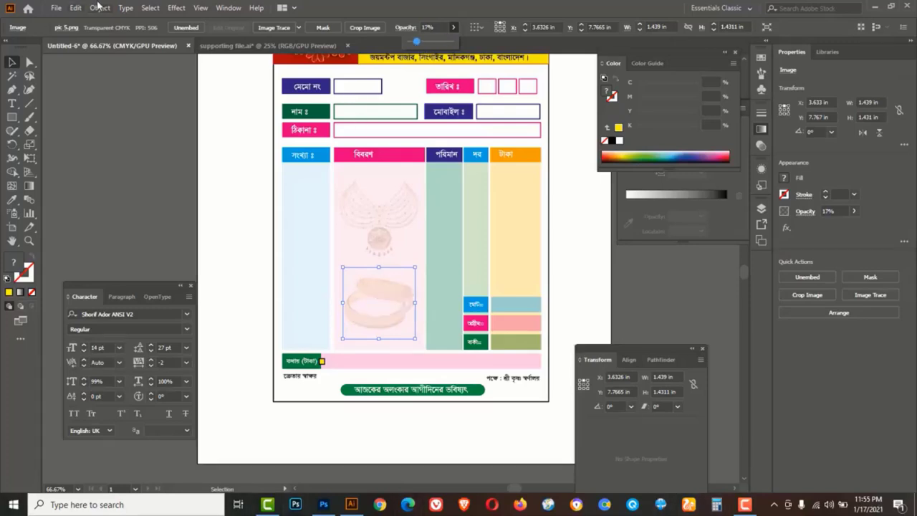
Open the side icon.ai artwork file via File > Open
left_click(154, 191)
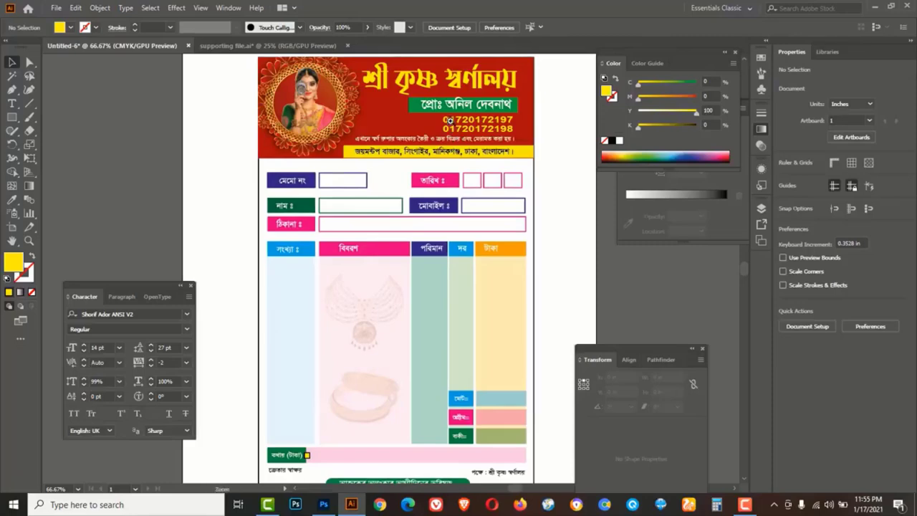
left_click(452, 119, "ctrl")
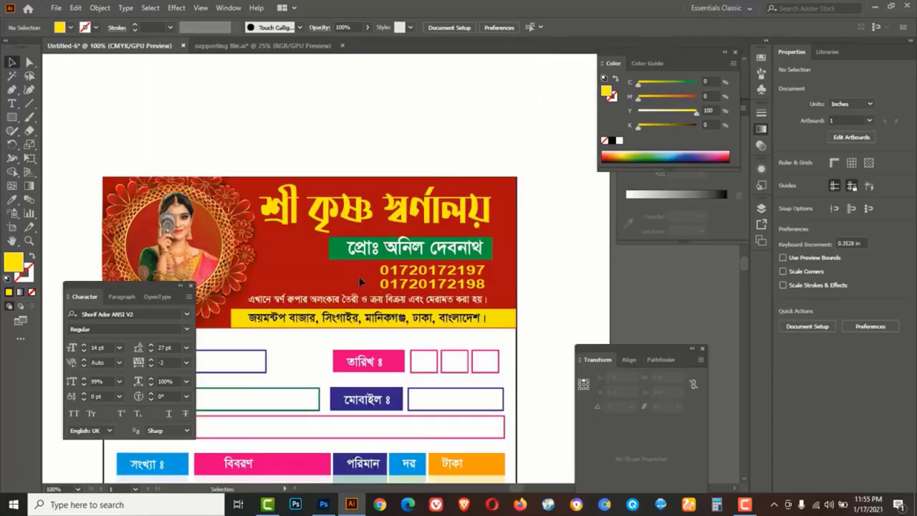
left_click(56, 9)
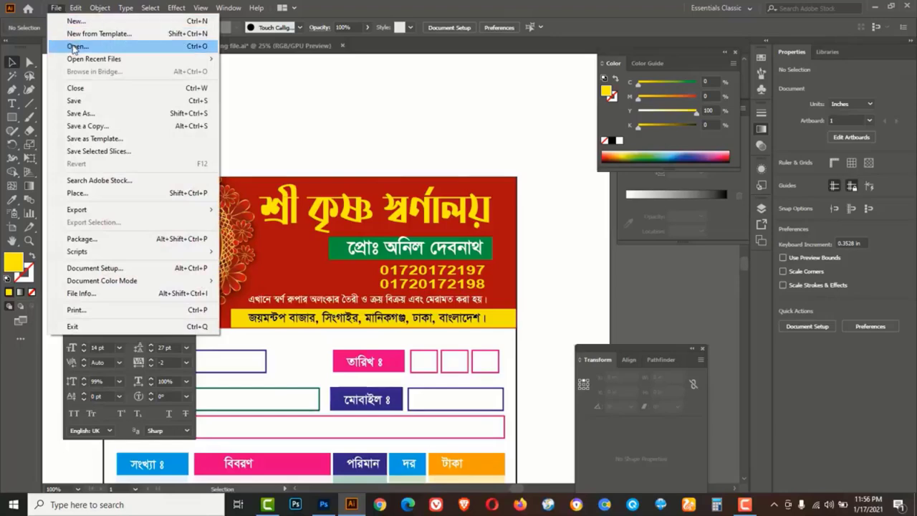
left_click(74, 46)
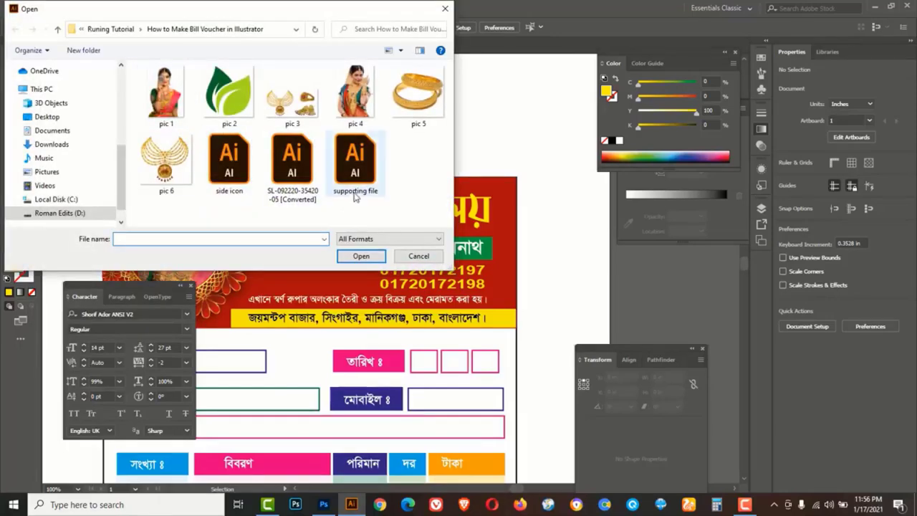
left_click(229, 159)
left_click(361, 255)
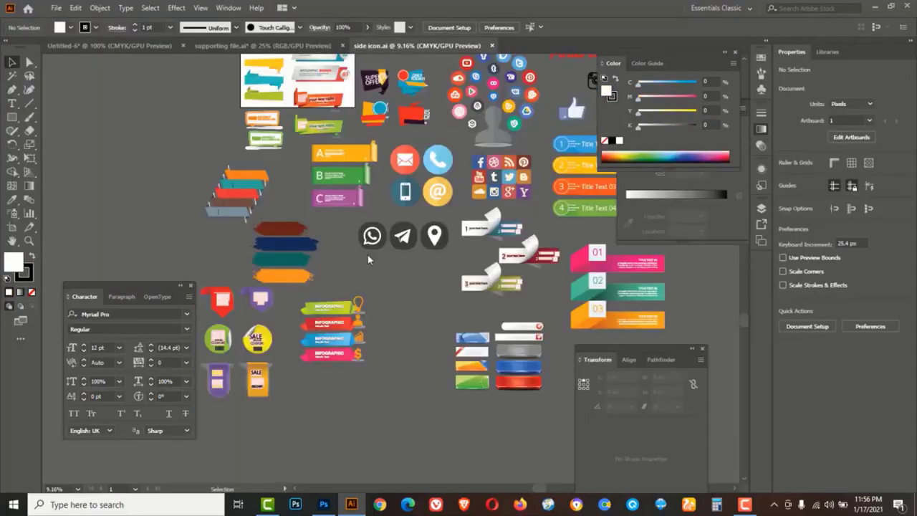
Zoom into the icon collection and copy the blue phone icon
key("Tab")
key("ctrl+plus")
key("ctrl+plus")
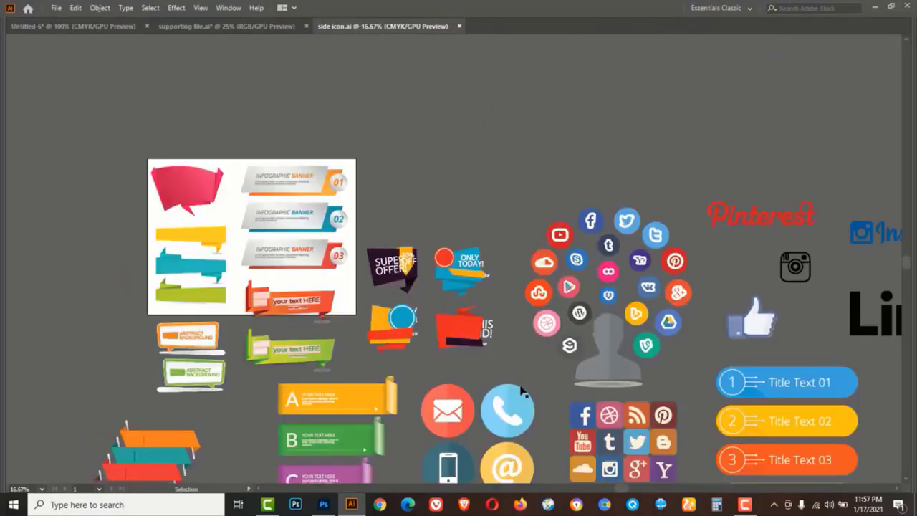
left_click(499, 409)
key("ctrl+c")
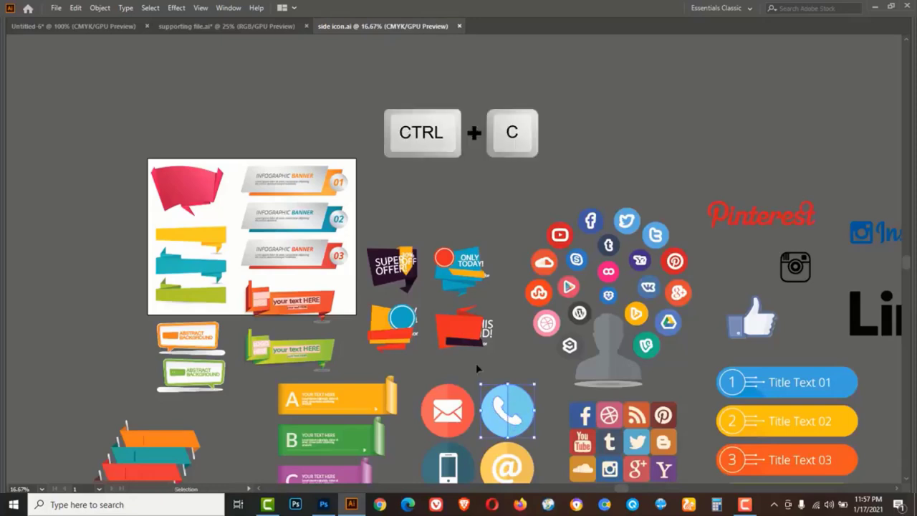
Paste the phone icon into the cash memo, shrink it, and park it beside the header
left_click(98, 26)
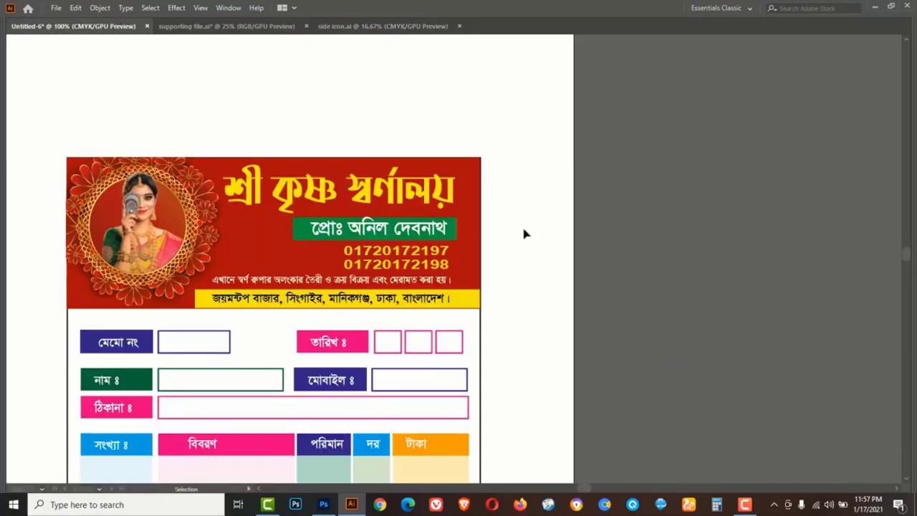
key("ctrl+v")
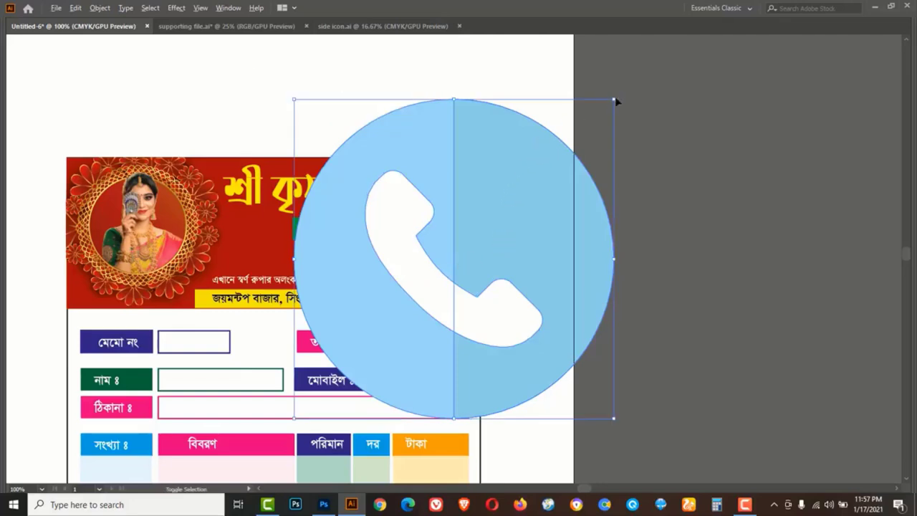
left_click_drag(613, 100, 480, 244)
key("z")
left_click(360, 261)
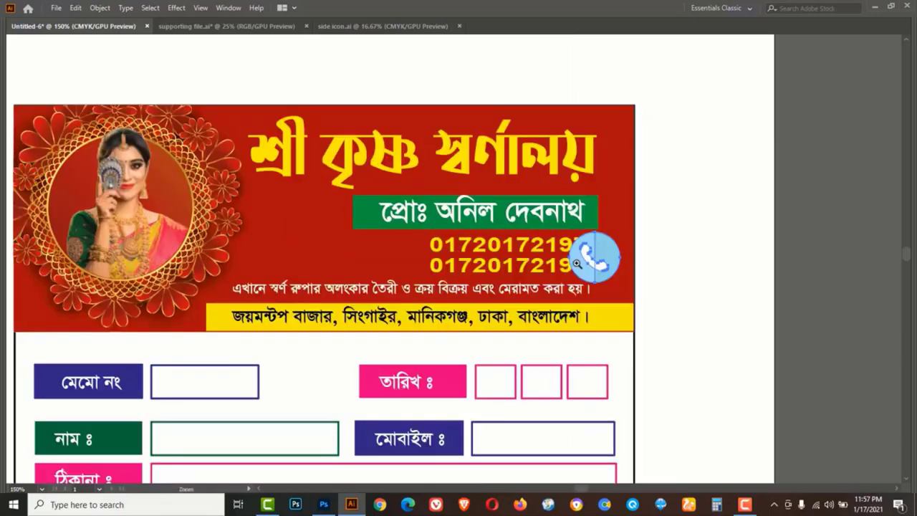
key("ctrl+=")
key("ctrl+=")
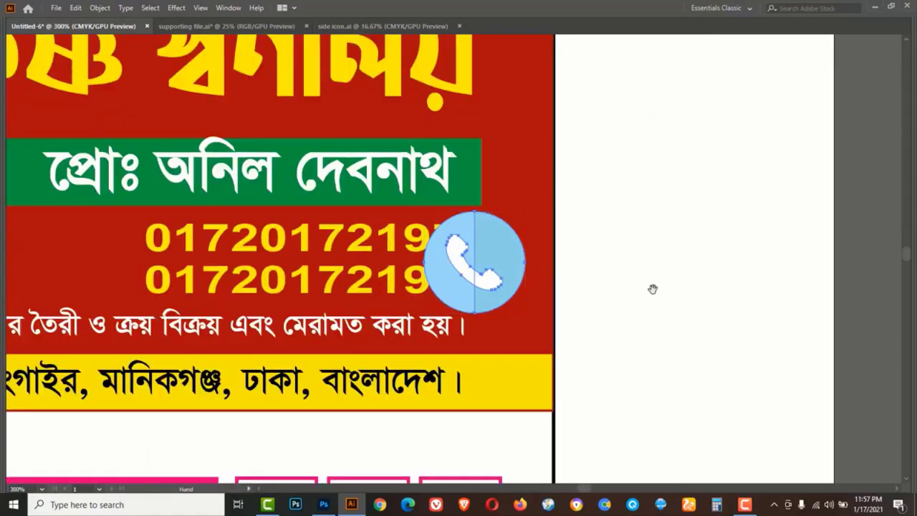
left_click_drag(652, 289, 482, 279)
key("v")
left_click_drag(332, 250, 490, 260)
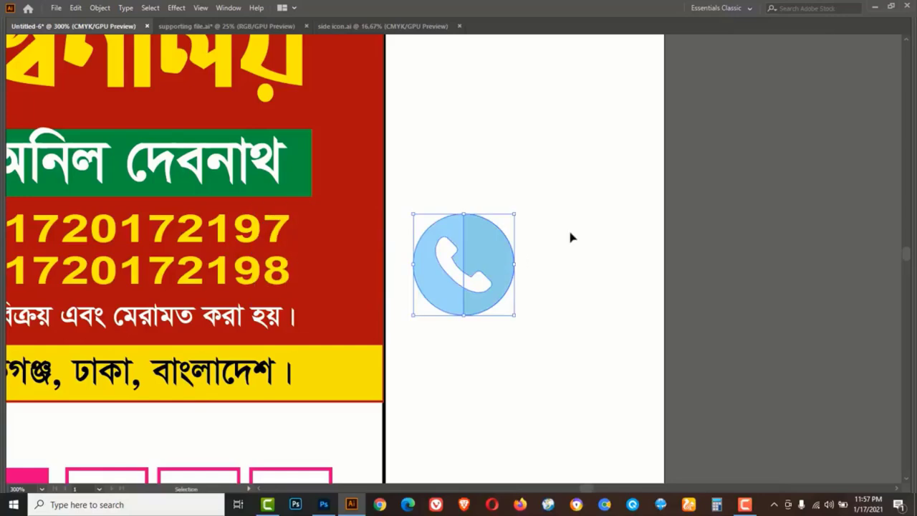
left_click(571, 238)
Select the whole phone icon, move it left of the two phone numbers, and shrink it to fit
key("Tab")
left_click(528, 263)
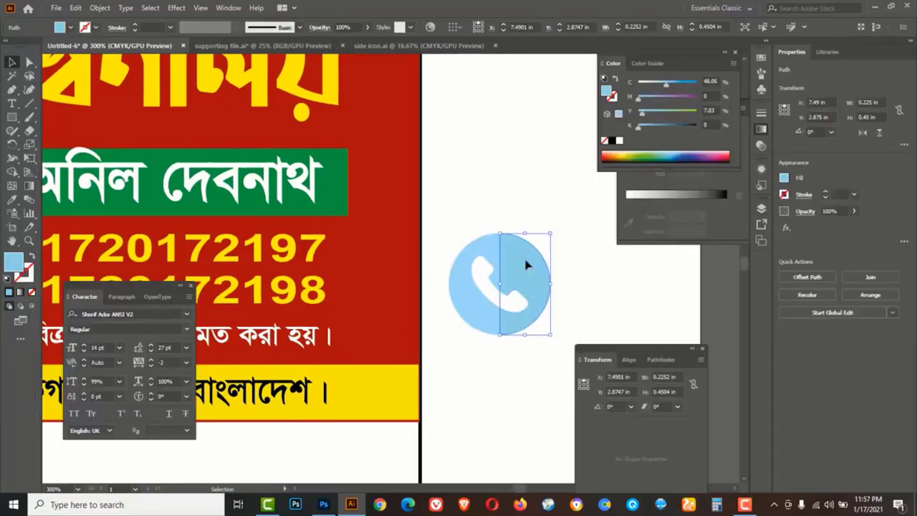
key("ctrl+shift+a")
left_click(523, 322)
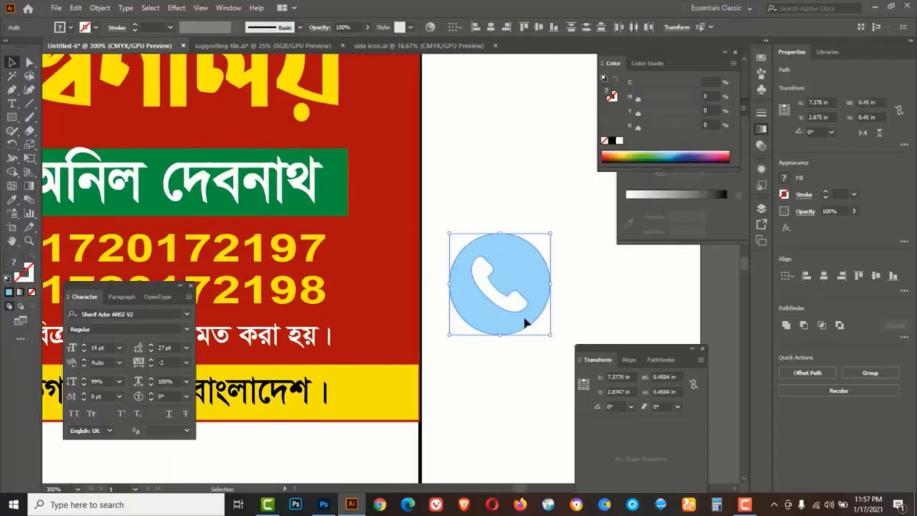
key("Tab")
left_click_drag(524, 312, 725, 327)
left_click_drag(793, 320, 243, 301)
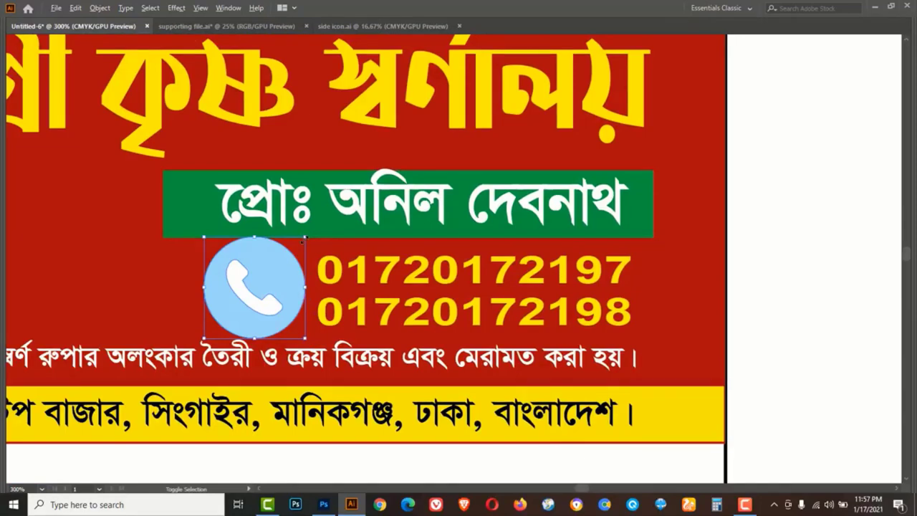
left_click_drag(301, 239, 294, 250)
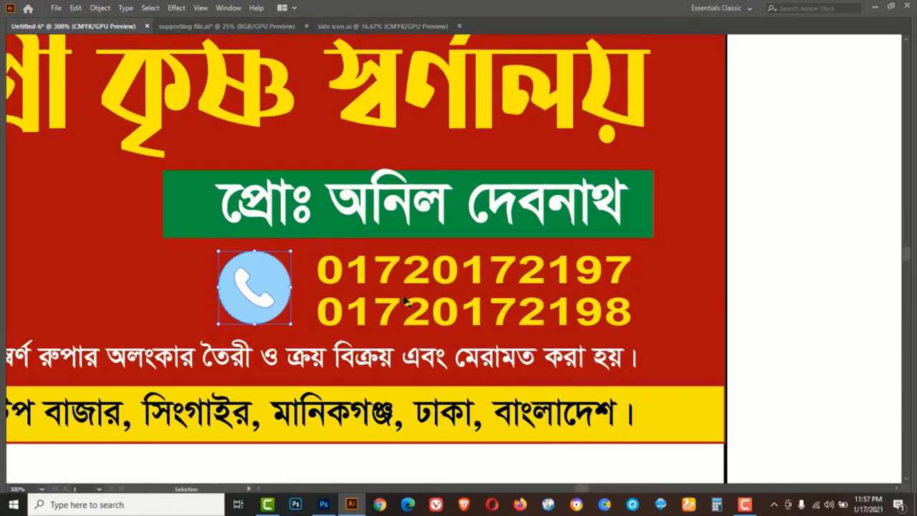
Eyedropper the name bar's green onto the phone handset
left_click(759, 278)
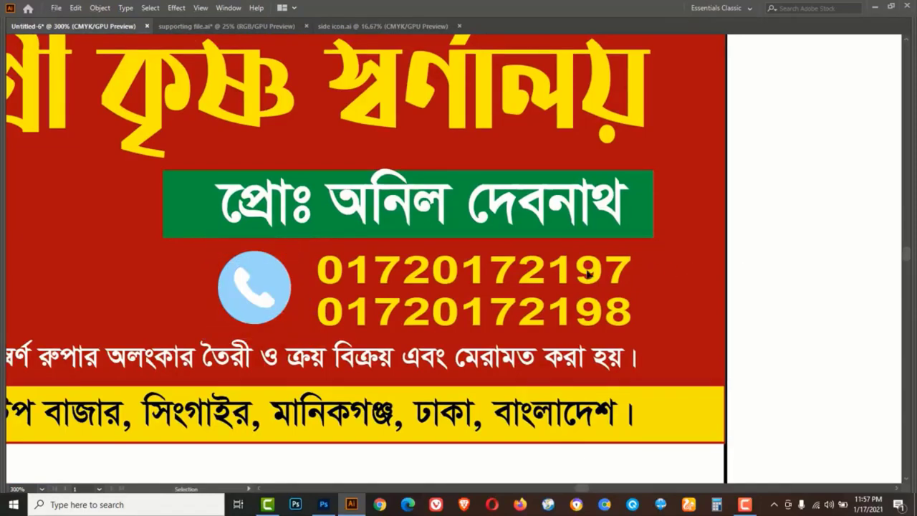
key("Tab")
left_click(284, 313)
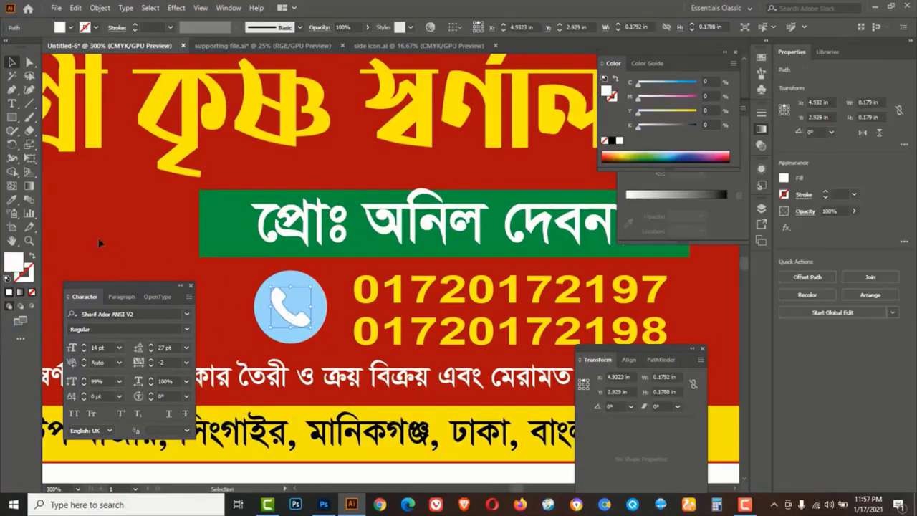
left_click(17, 204)
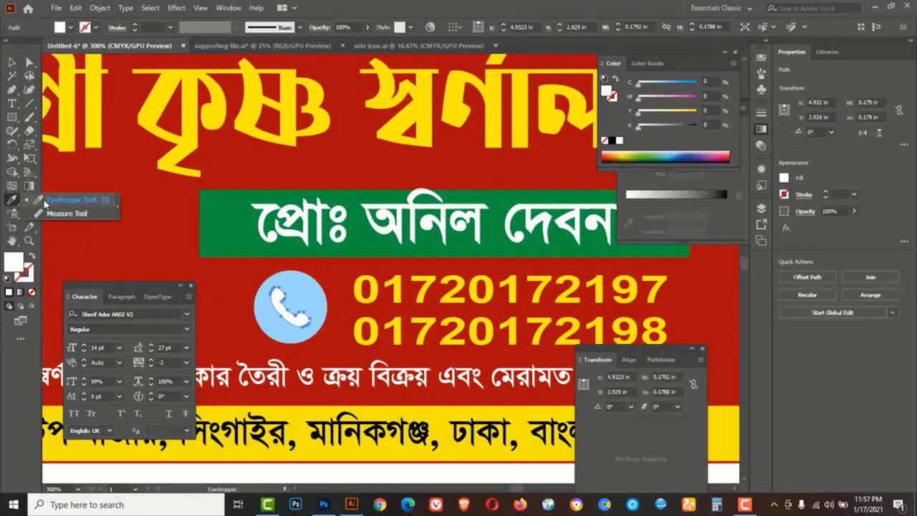
left_click(46, 200)
left_click(218, 224)
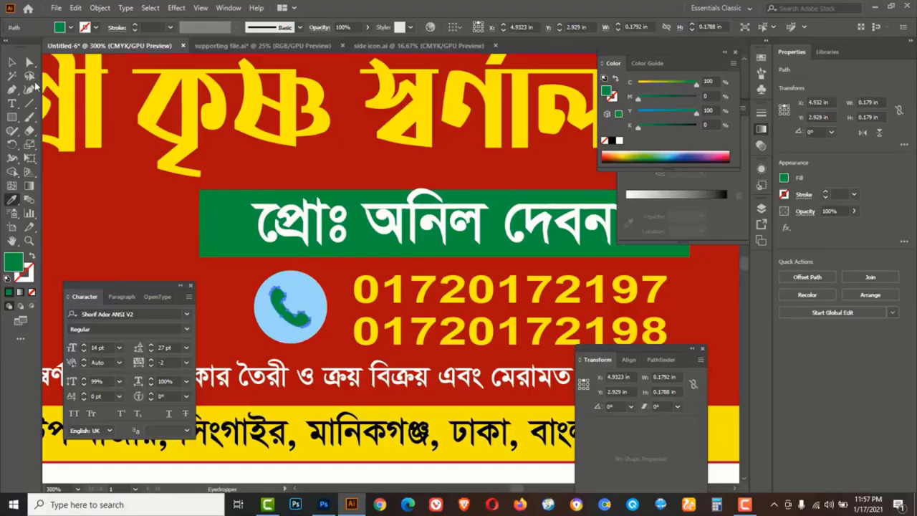
left_click(11, 63)
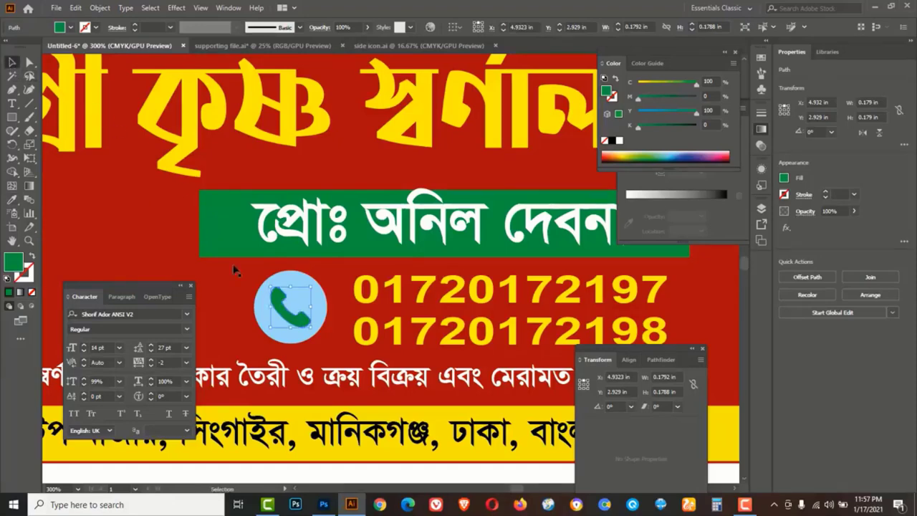
Fill the icon's circle white and give it a dark-green 1 pt outline with K at 51%
left_click(325, 315)
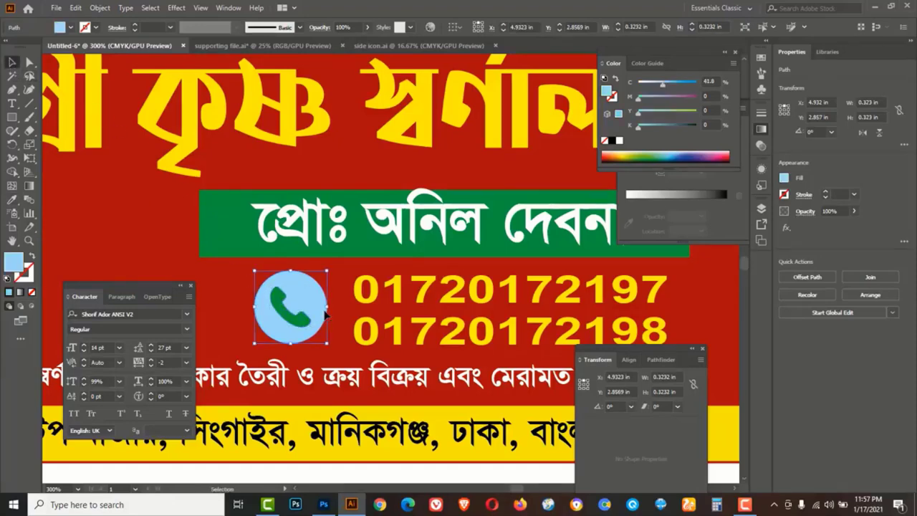
left_click(619, 142)
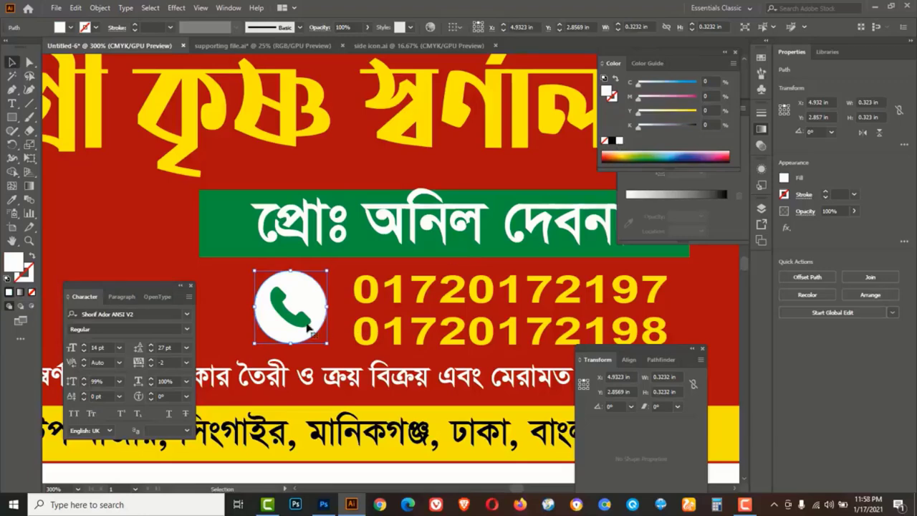
left_click(615, 103)
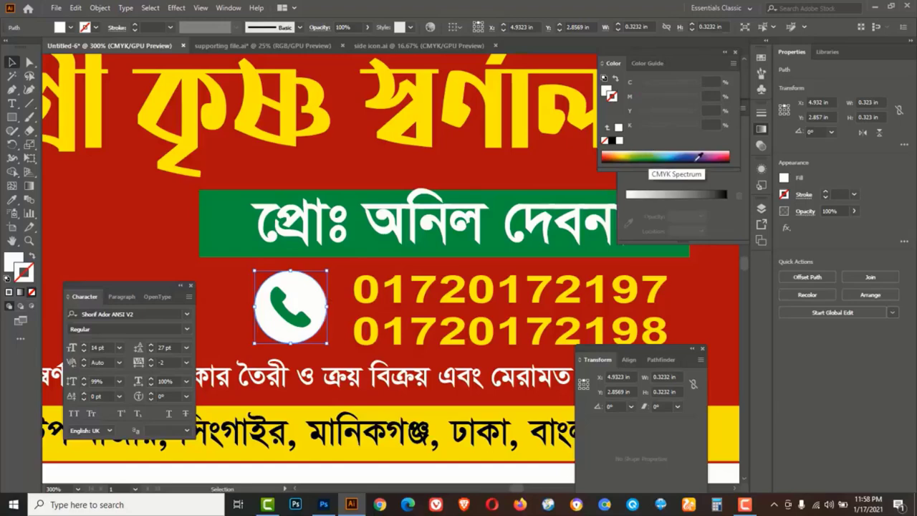
left_click(651, 156)
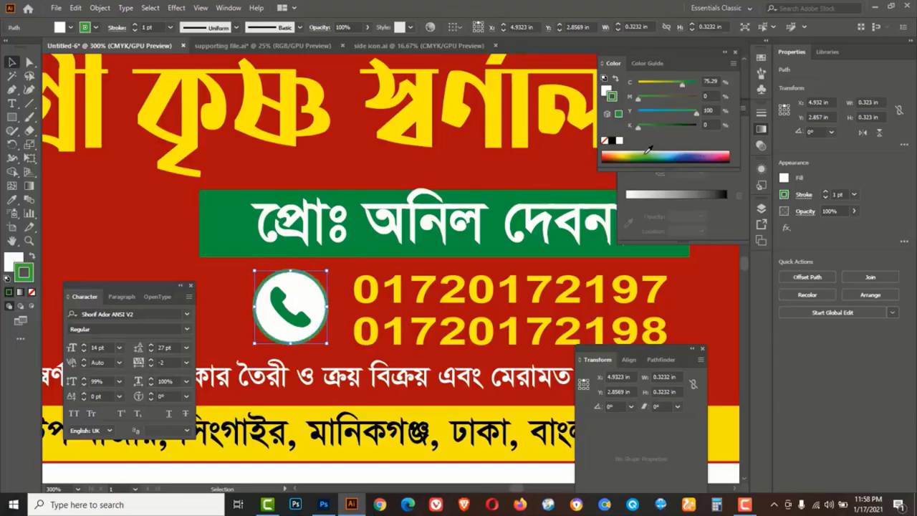
left_click_drag(641, 127, 671, 133)
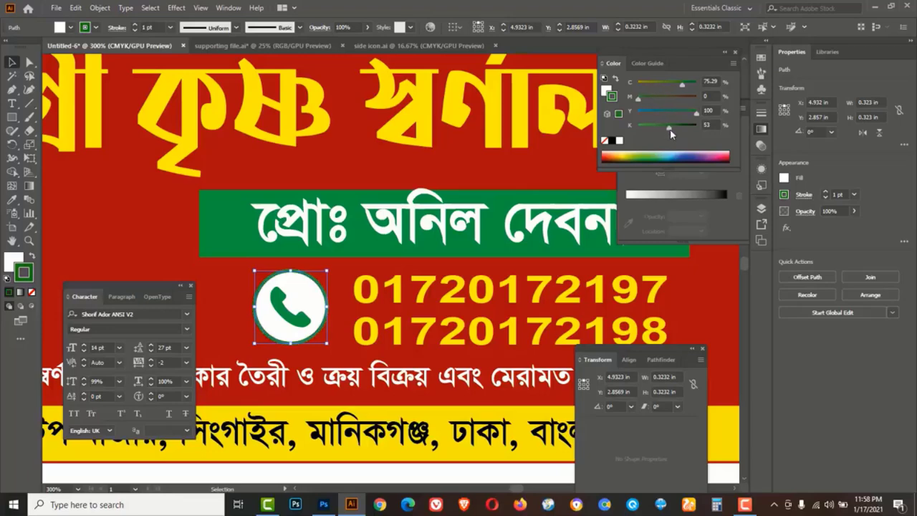
key("Tab")
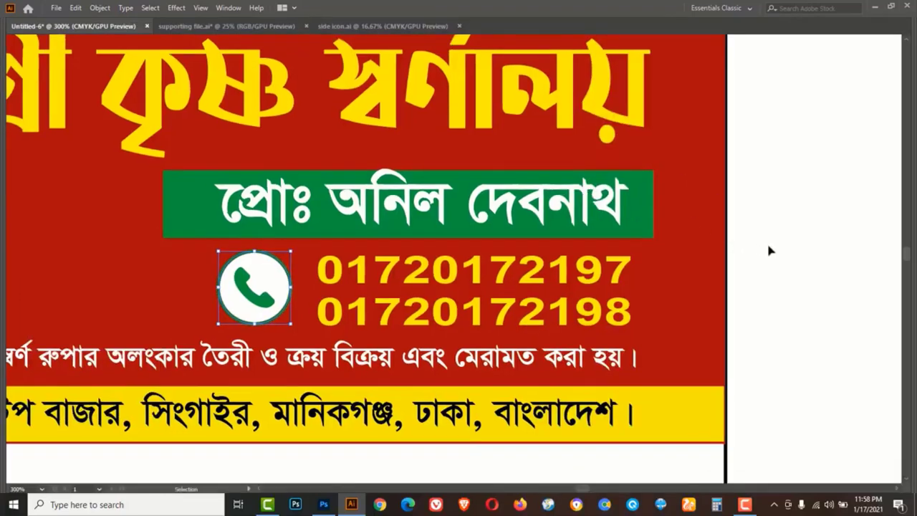
key("a")
left_click(715, 206, "ctrl+alt")
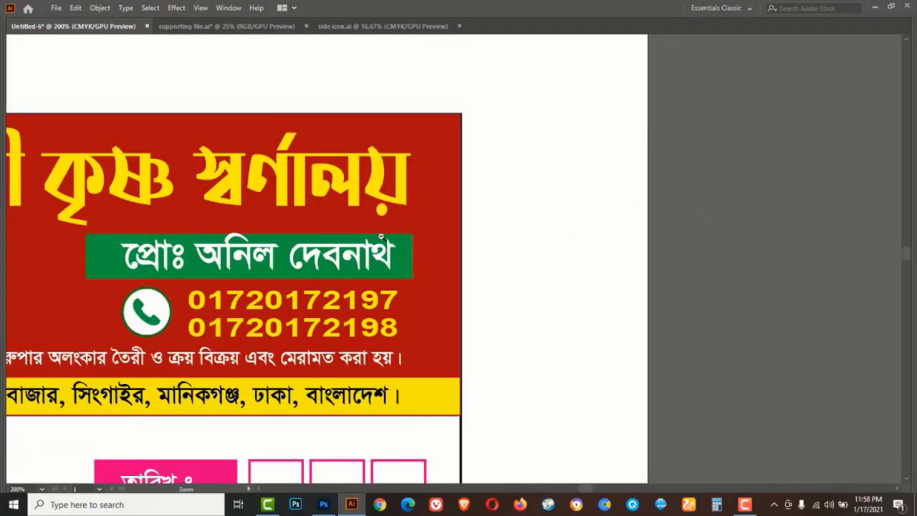
left_click(123, 335, "ctrl+alt")
left_click_drag(409, 416, 424, 306)
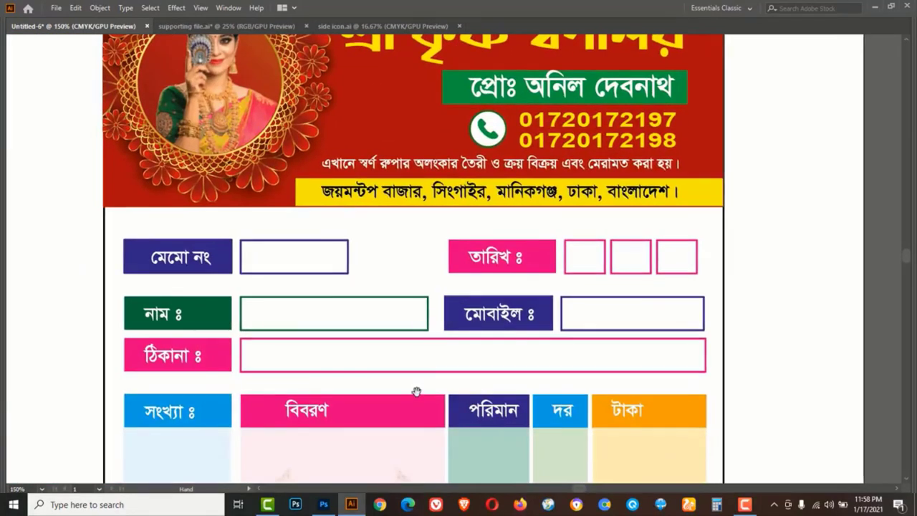
left_click_drag(415, 389, 434, 245)
left_click_drag(429, 381, 428, 235)
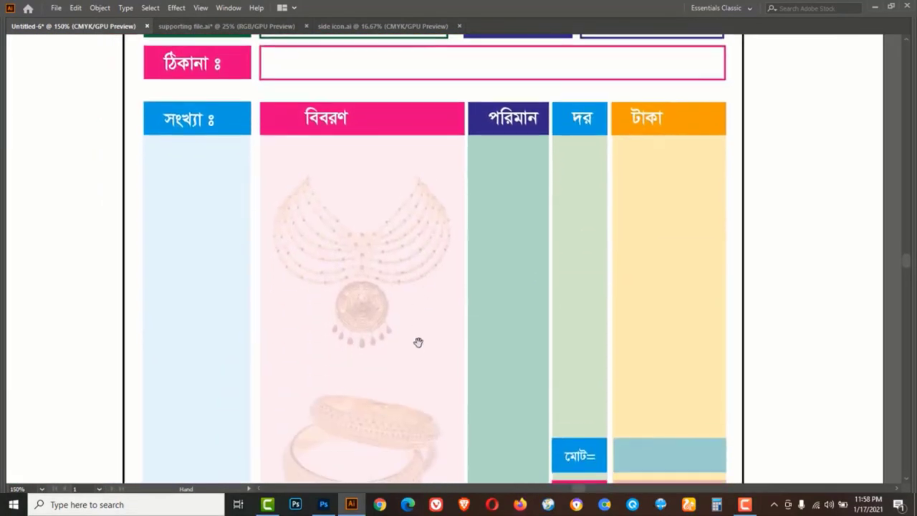
left_click_drag(418, 355, 406, 243)
left_click_drag(408, 371, 389, 256)
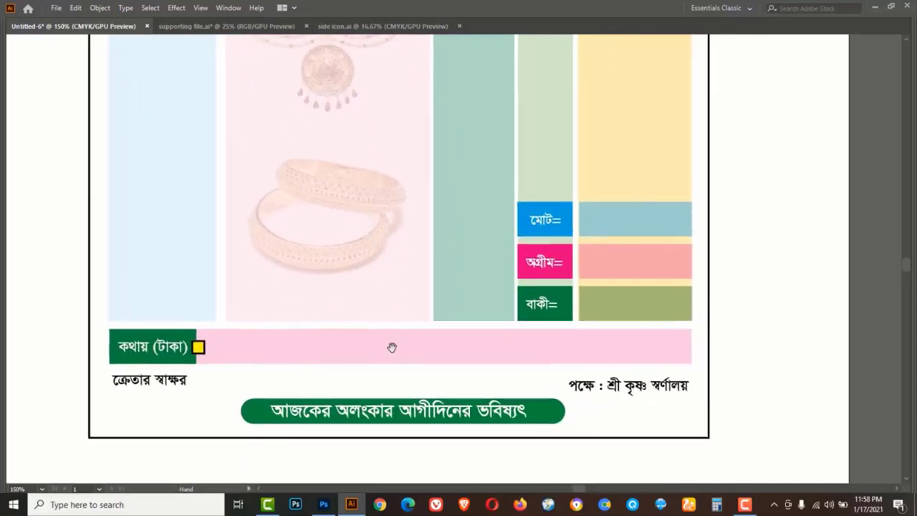
left_click_drag(391, 348, 382, 308)
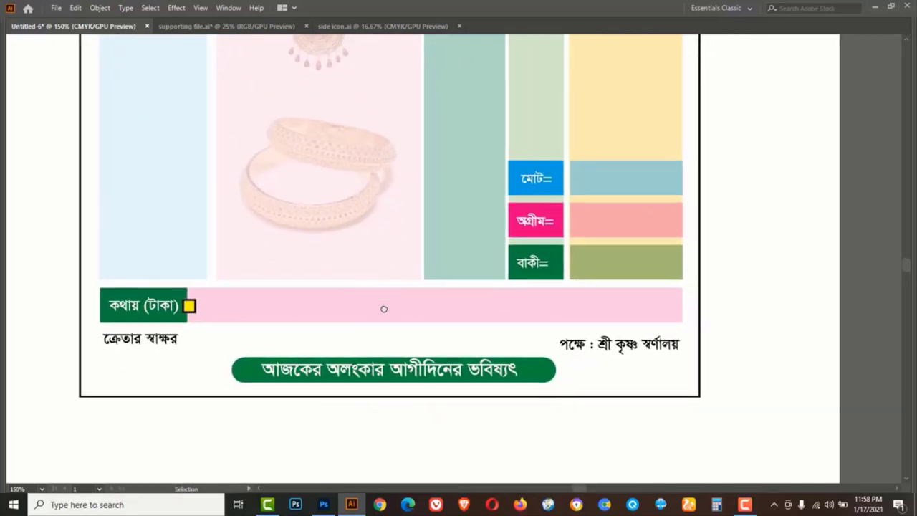